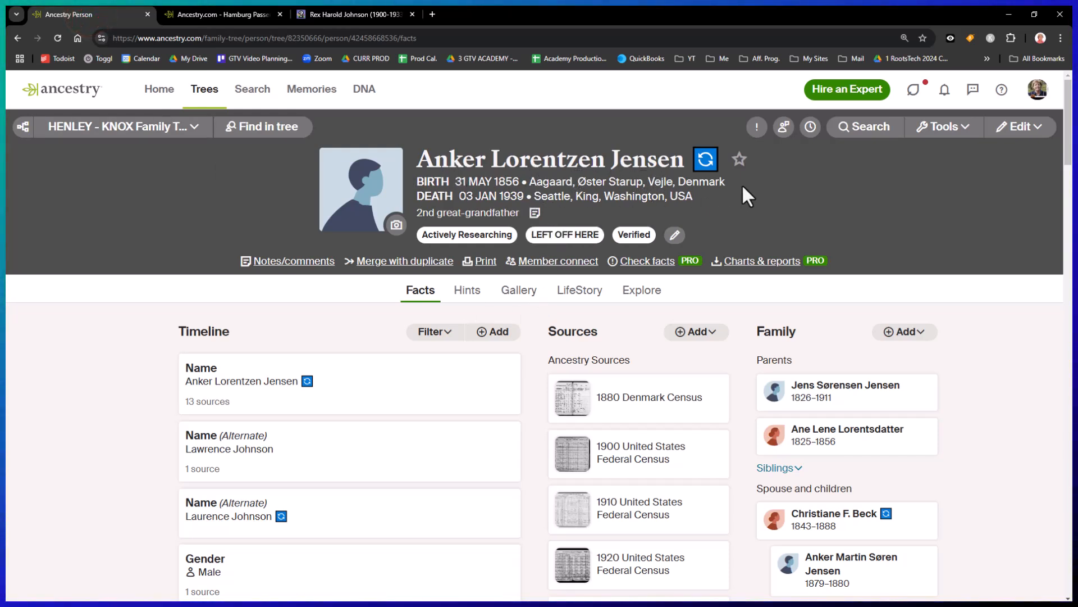
Review the ancestor's fact timeline from birth through the 1881 departure and arrival events.
scroll(416, 515, down, 7)
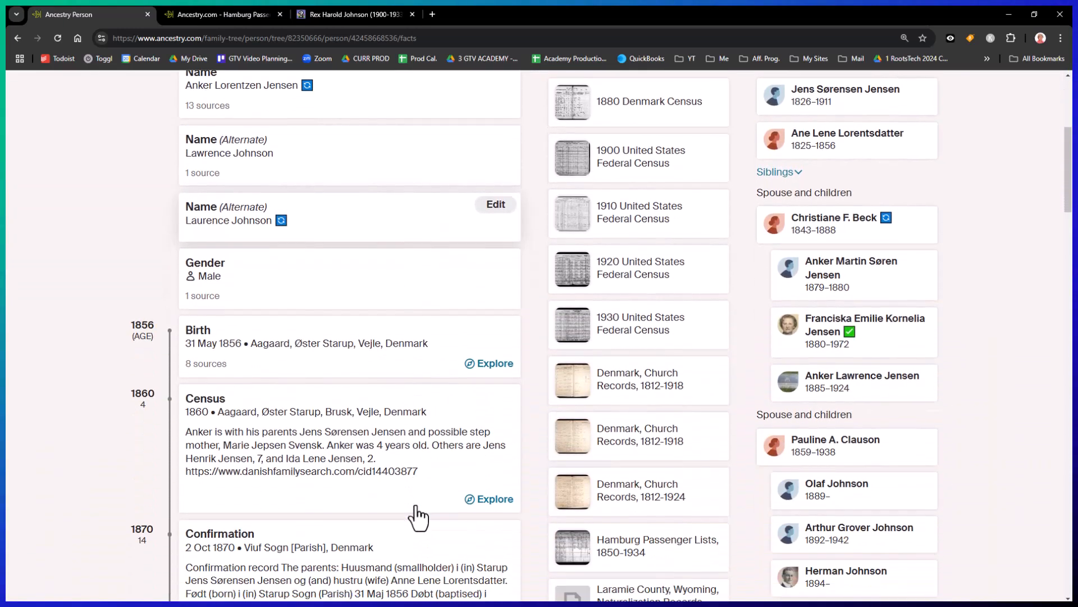
scroll(416, 515, down, 2)
scroll(416, 515, down, 8)
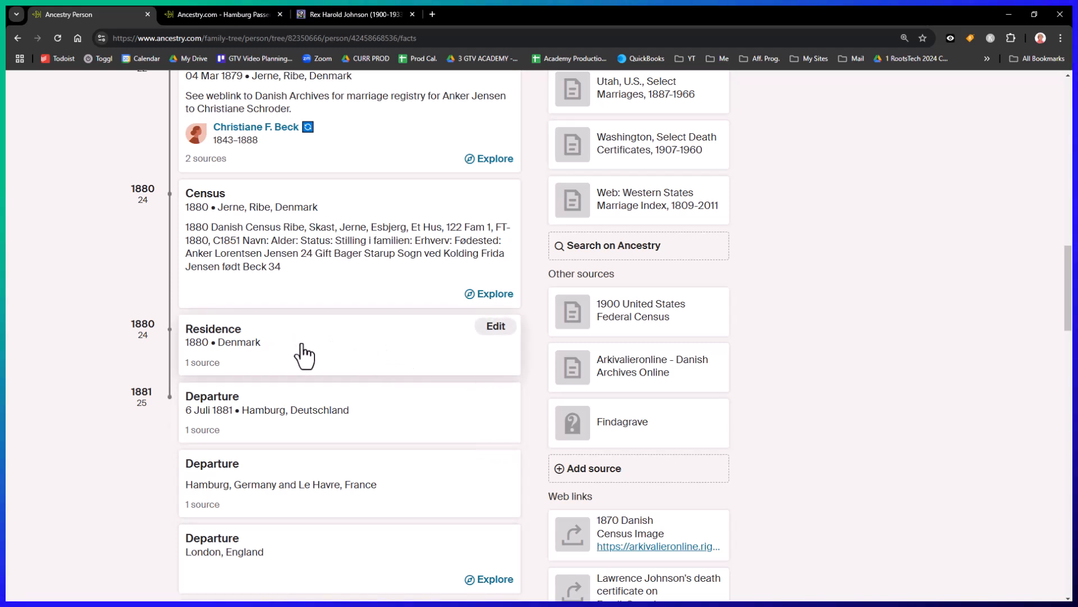
scroll(409, 448, down, 1)
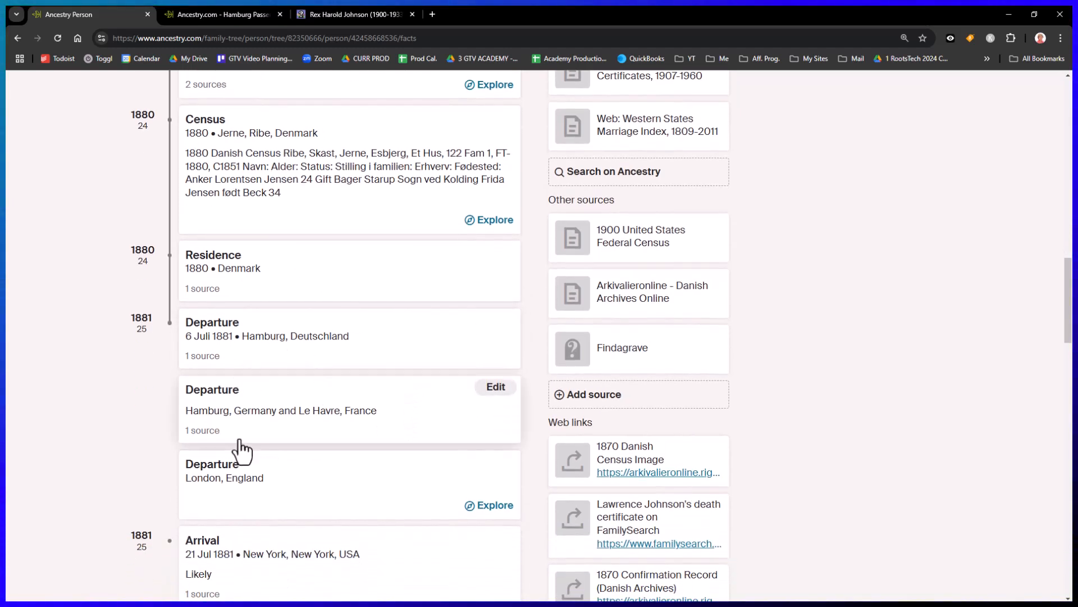
scroll(386, 447, down, 2)
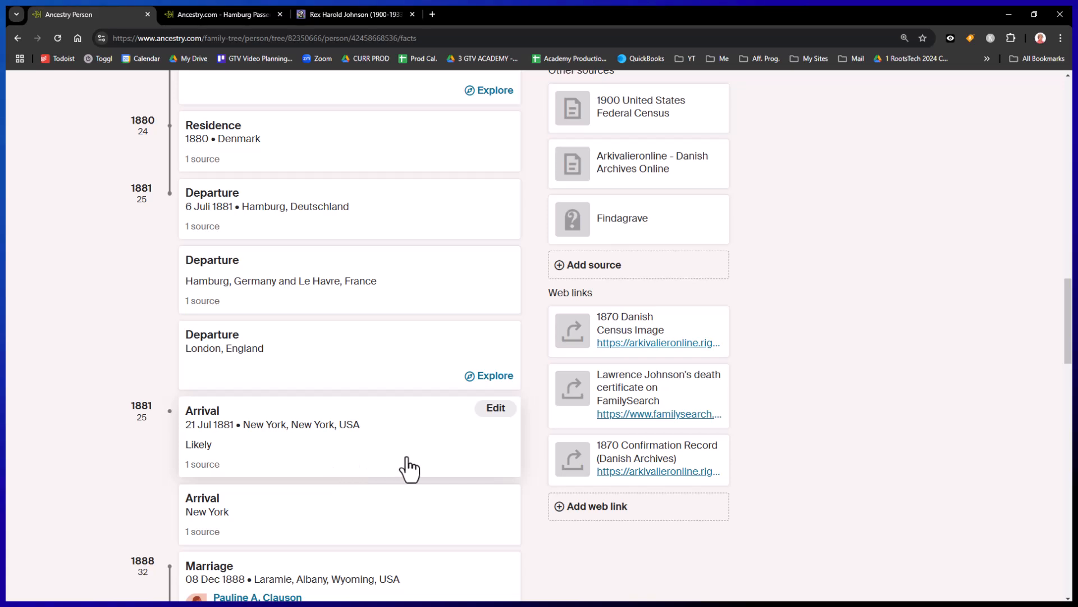
Switch to the Hamburg Passenger Lists image and enlarge the ancestor's entry on line 643.
click(200, 13)
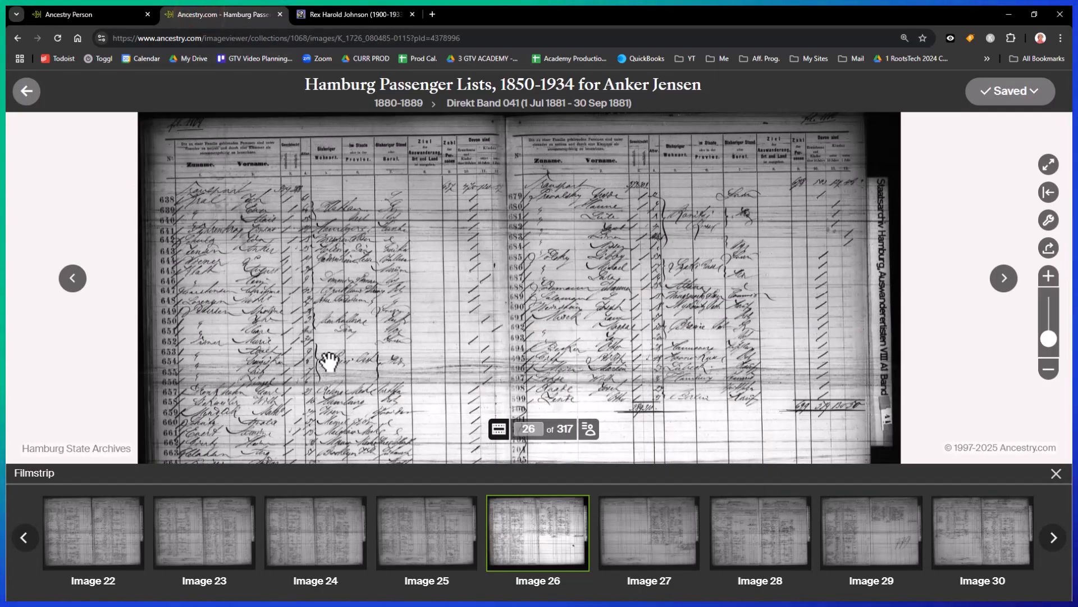
scroll(285, 361, up, 3)
drag(339, 338, 530, 353)
drag(304, 352, 385, 353)
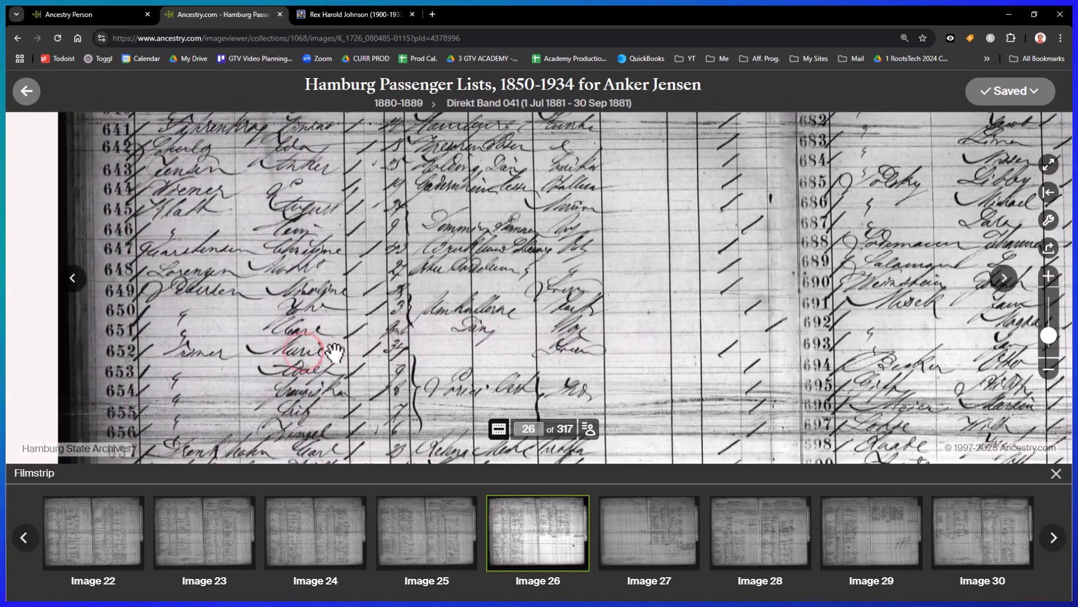
drag(250, 338, 340, 356)
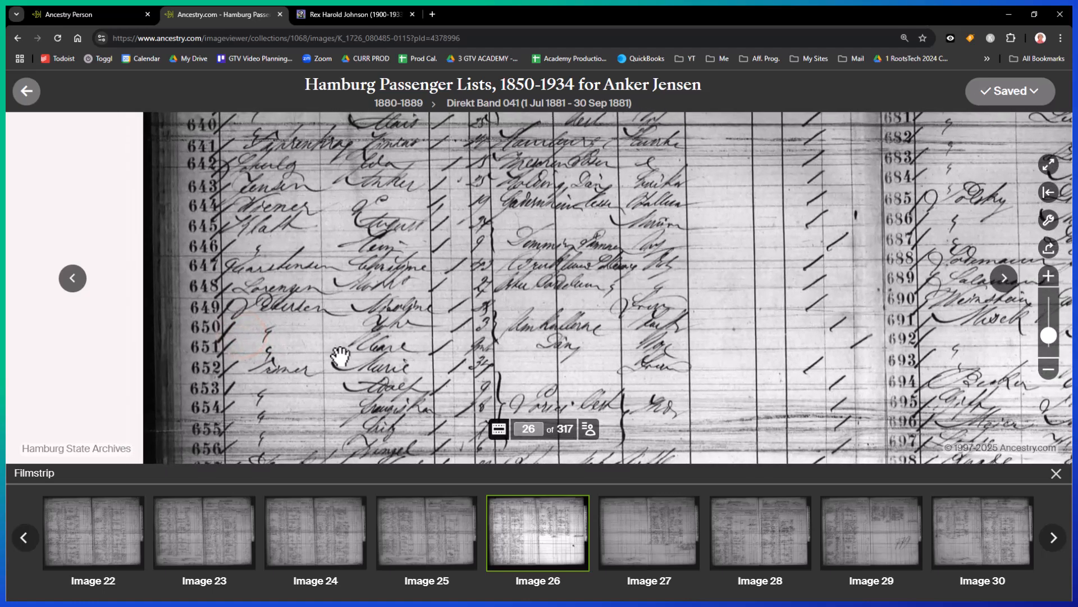
drag(341, 307, 344, 356)
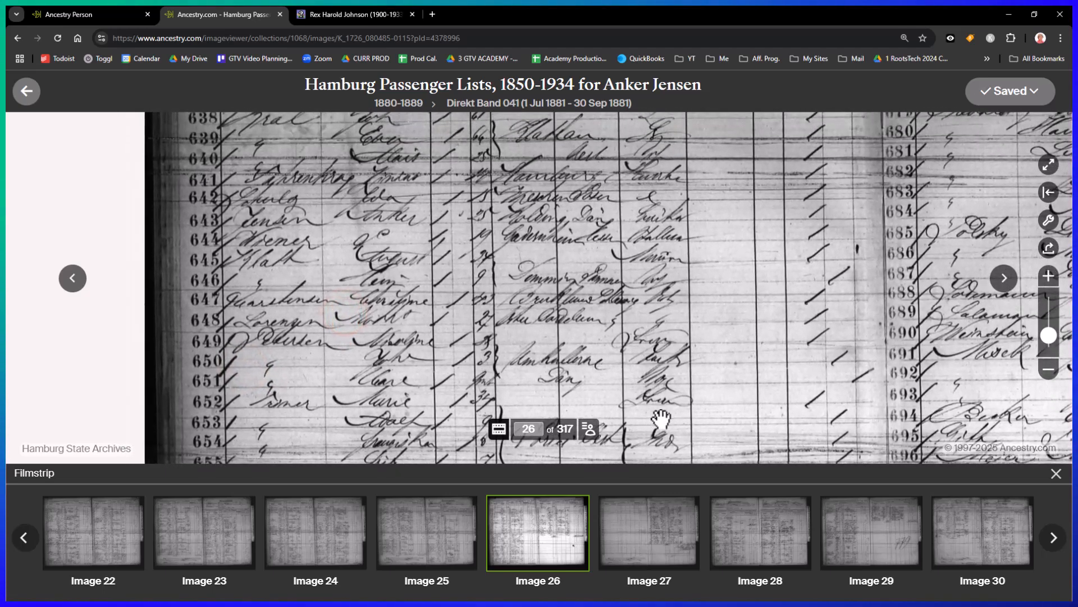
Show the image's index, check the ancestor's row and the neighboring passengers, and close the index.
click(590, 430)
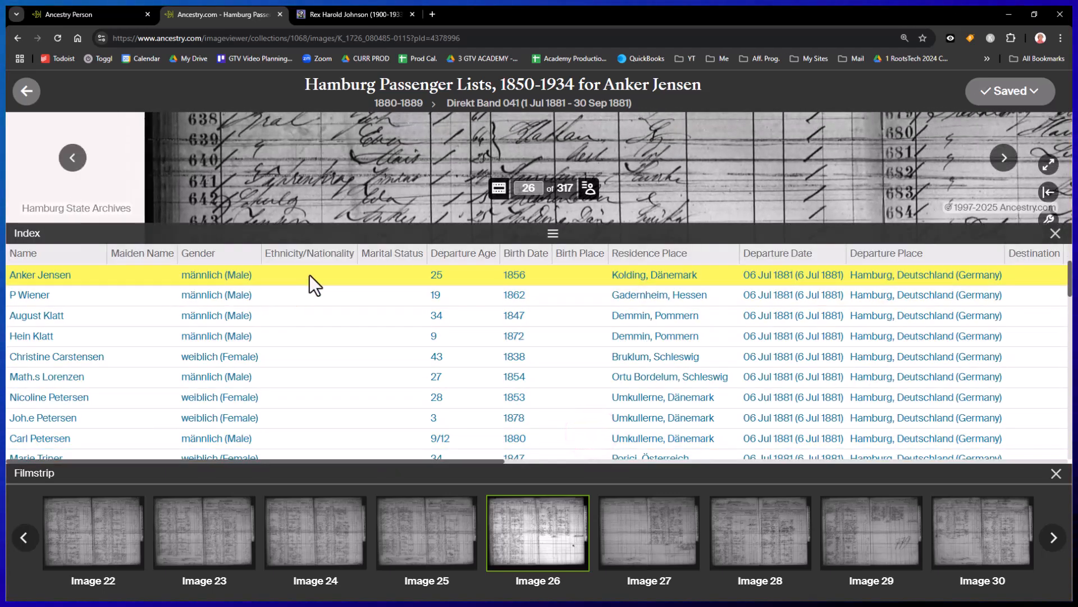
scroll(370, 329, up, 3)
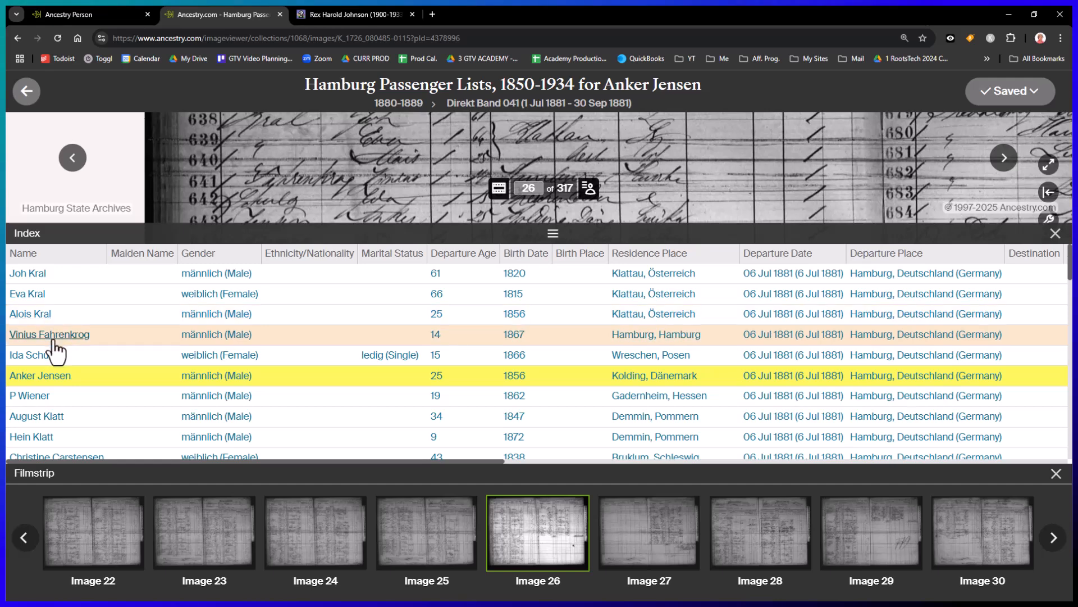
scroll(59, 382, down, 3)
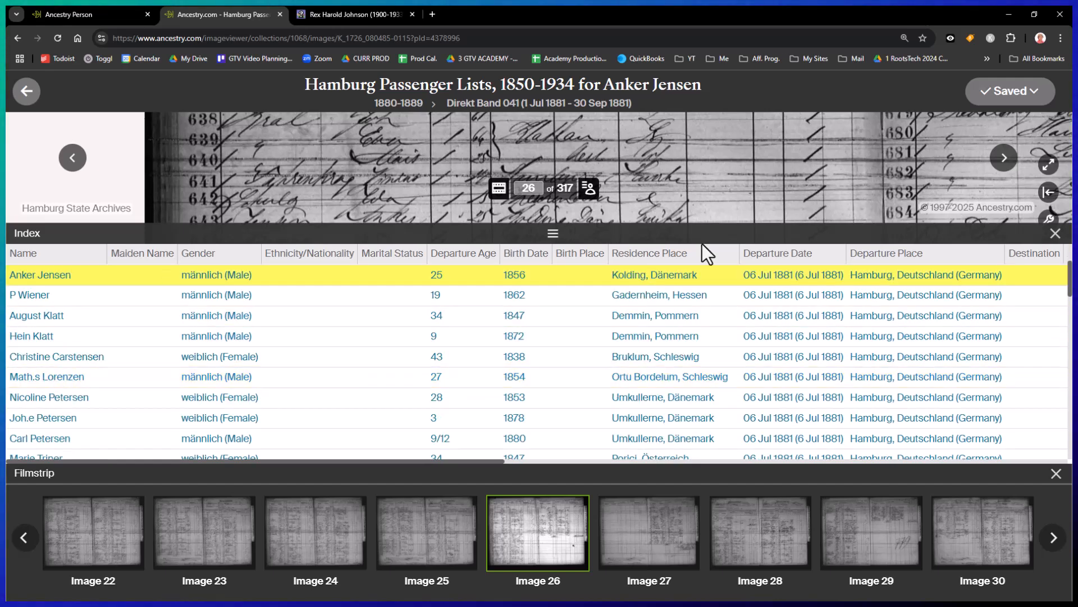
click(1056, 234)
Examine line 643 of the handwritten list up close and compare it with the printed column headings.
drag(373, 187, 283, 304)
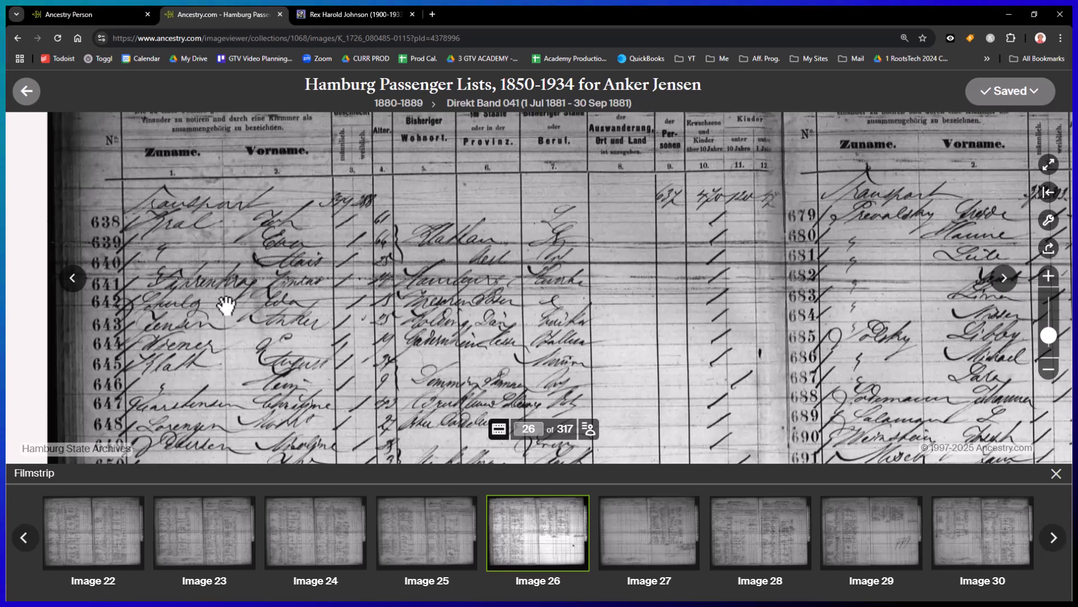
scroll(273, 323, up, 3)
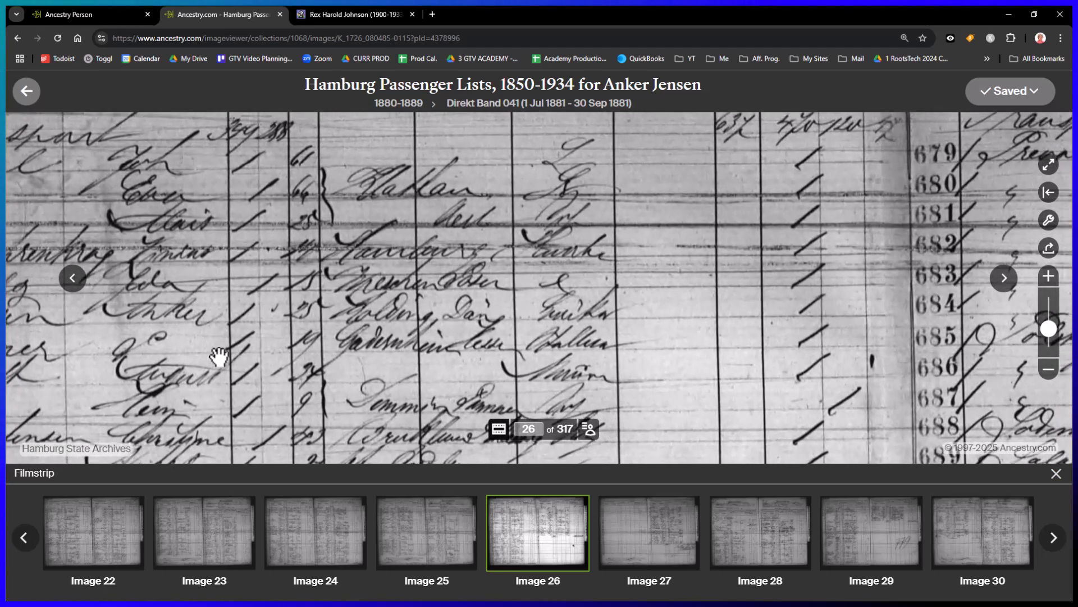
drag(217, 352, 631, 320)
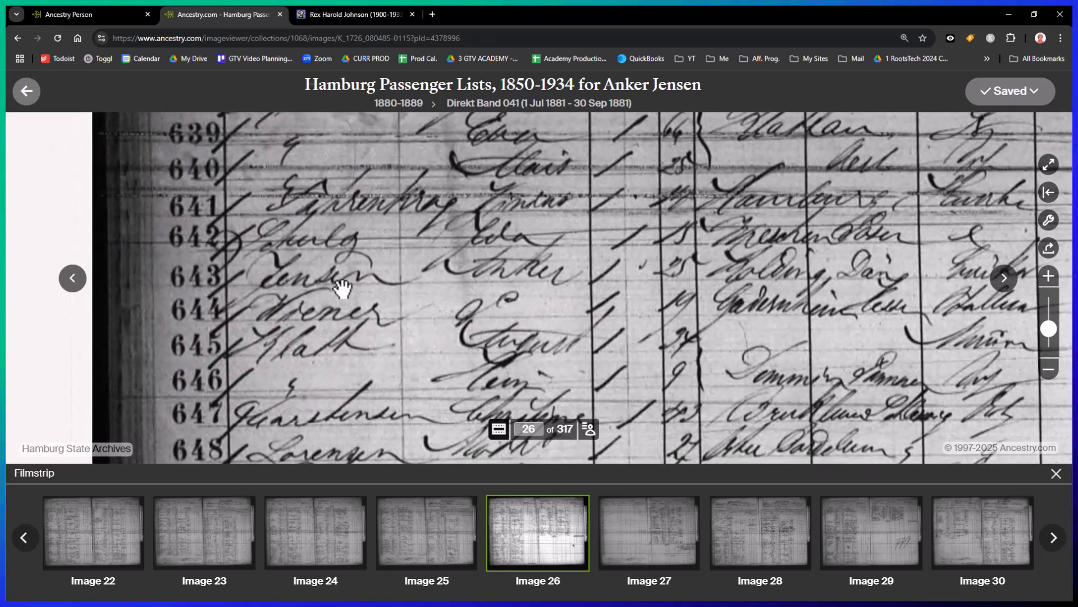
drag(595, 323, 556, 332)
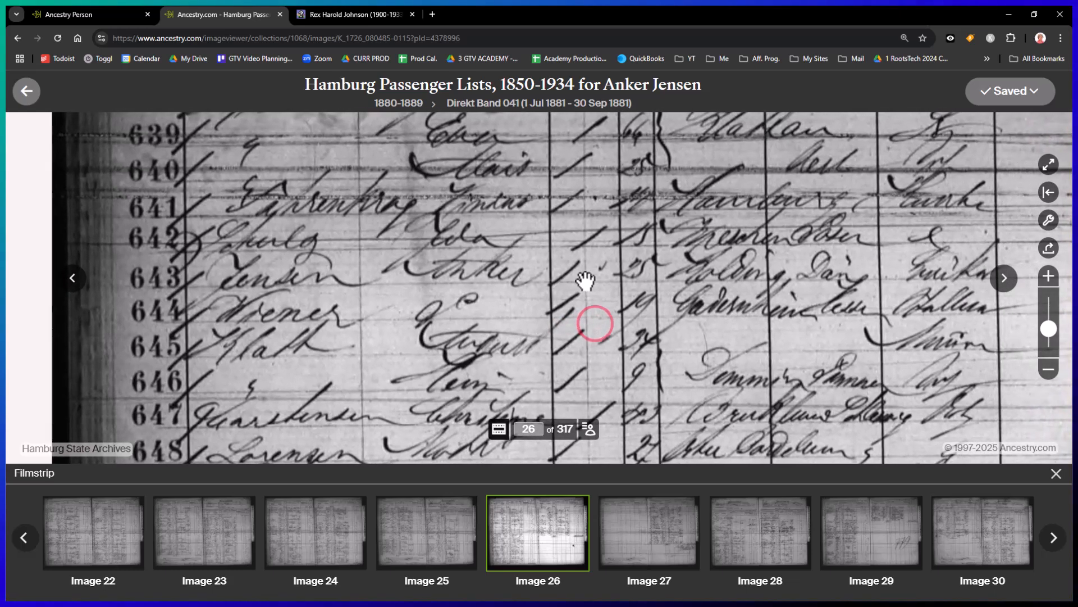
drag(582, 164, 582, 402)
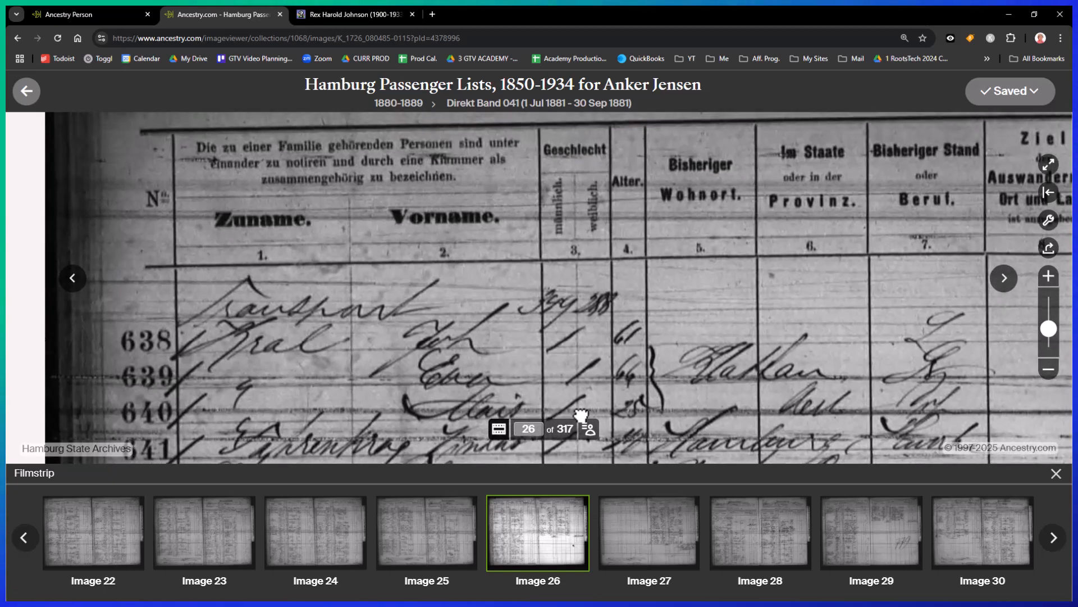
drag(576, 351, 565, 140)
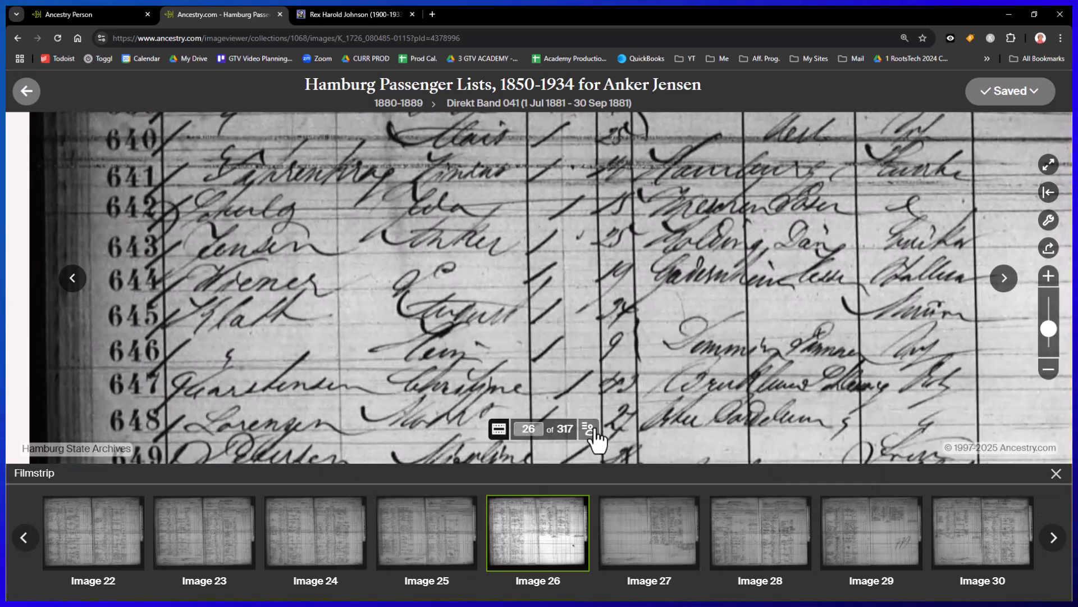
Review the ancestor's index row across all columns, from departure place to ship, shipping line, accommodation and volume, and close the index.
click(590, 430)
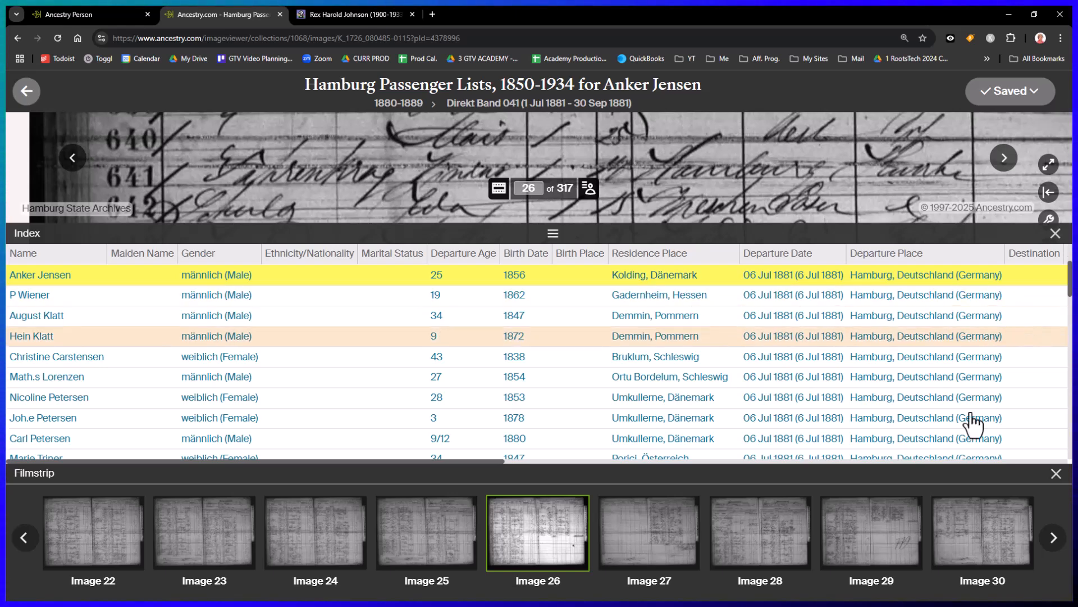
drag(481, 461, 845, 462)
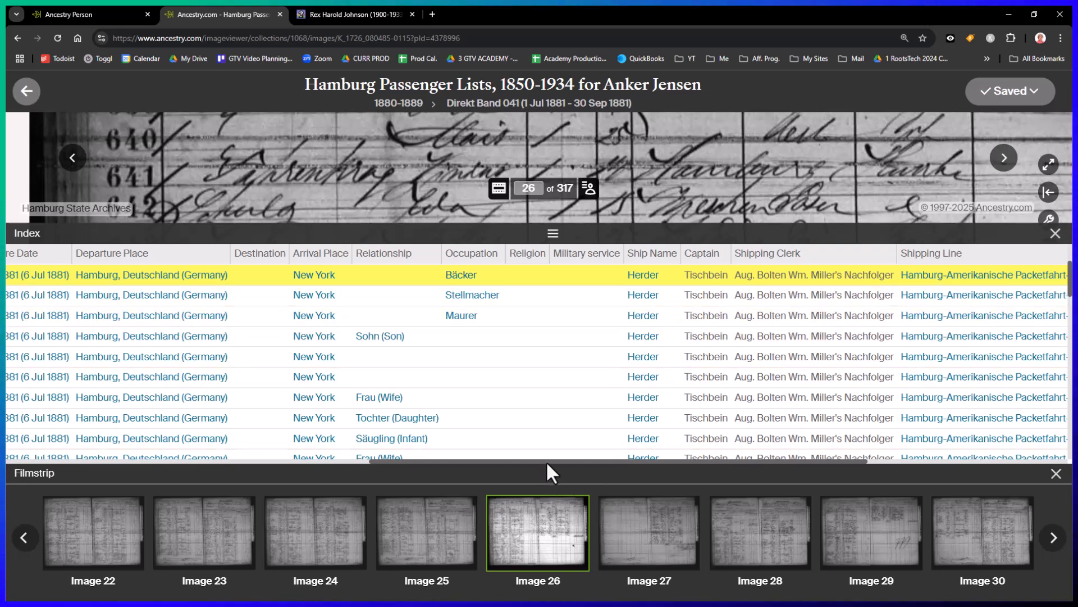
drag(546, 462, 759, 464)
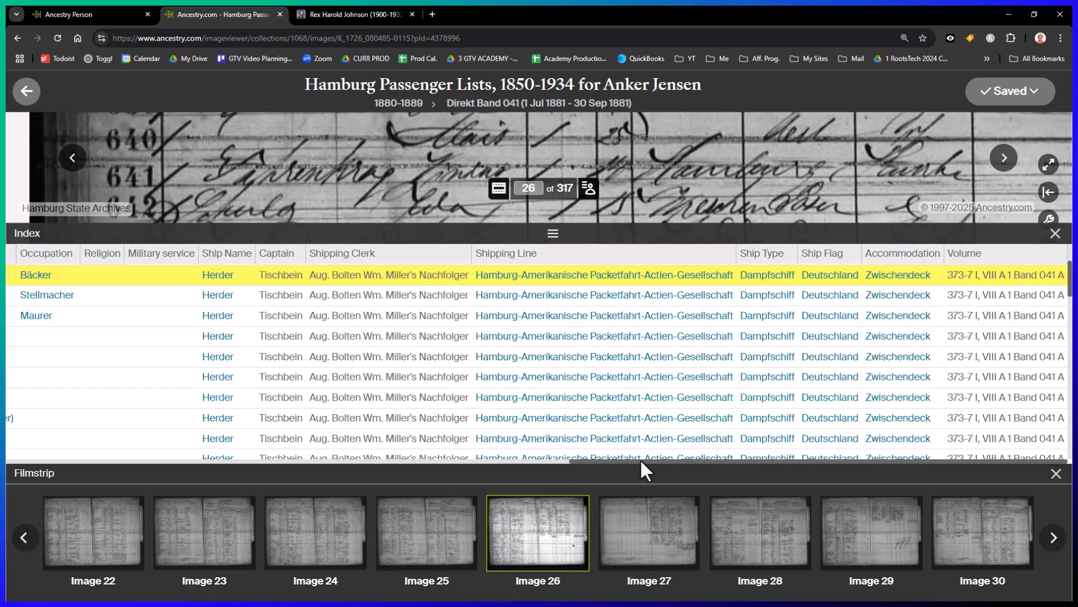
click(1056, 235)
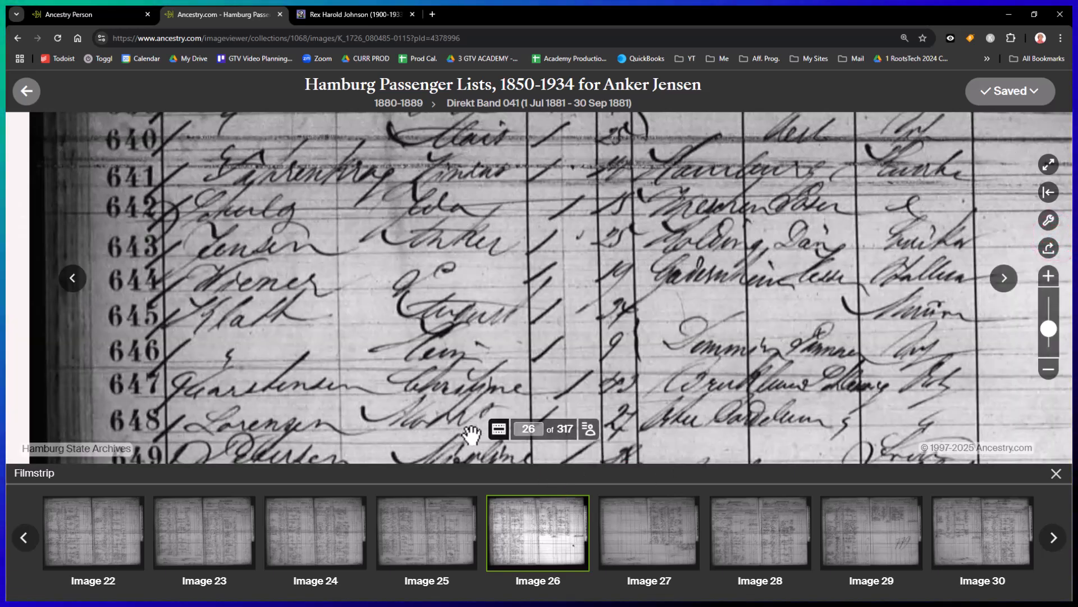
Go back through the filmstrip to image 17, where the ship's passenger list begins.
click(501, 431)
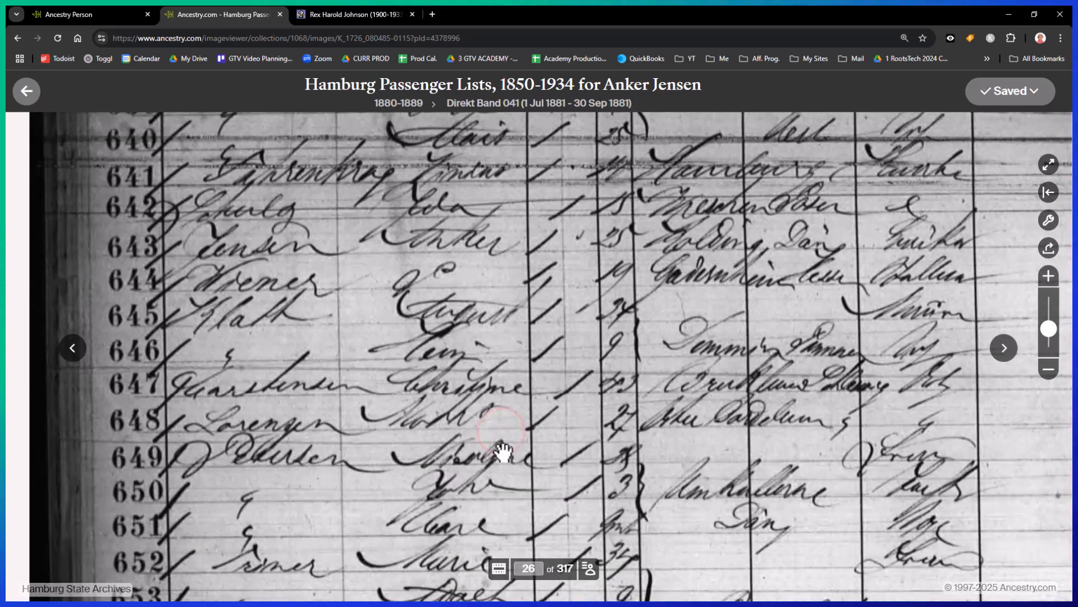
click(495, 564)
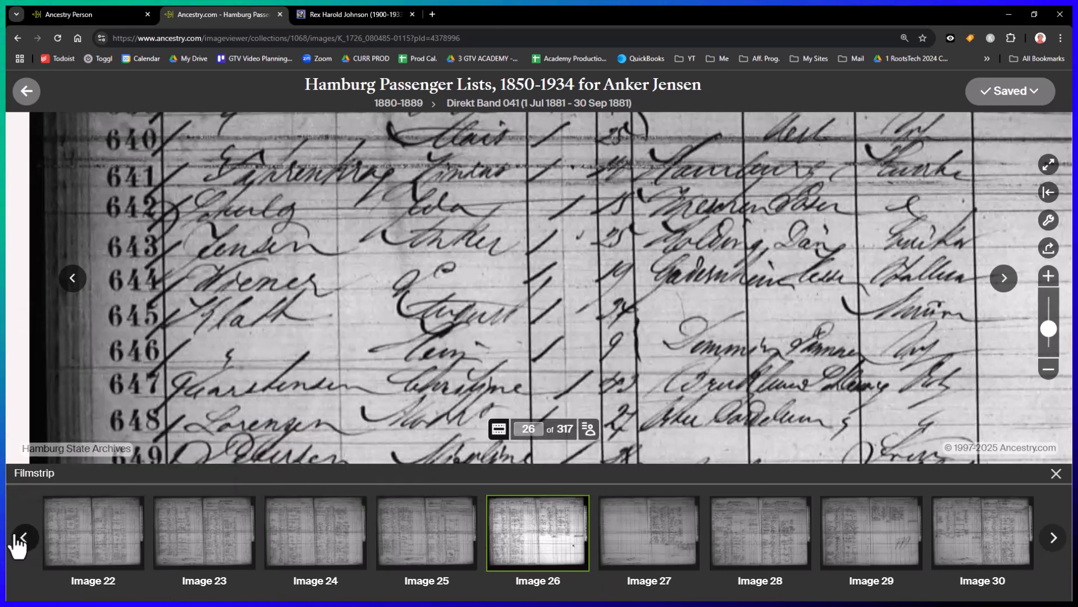
click(23, 538)
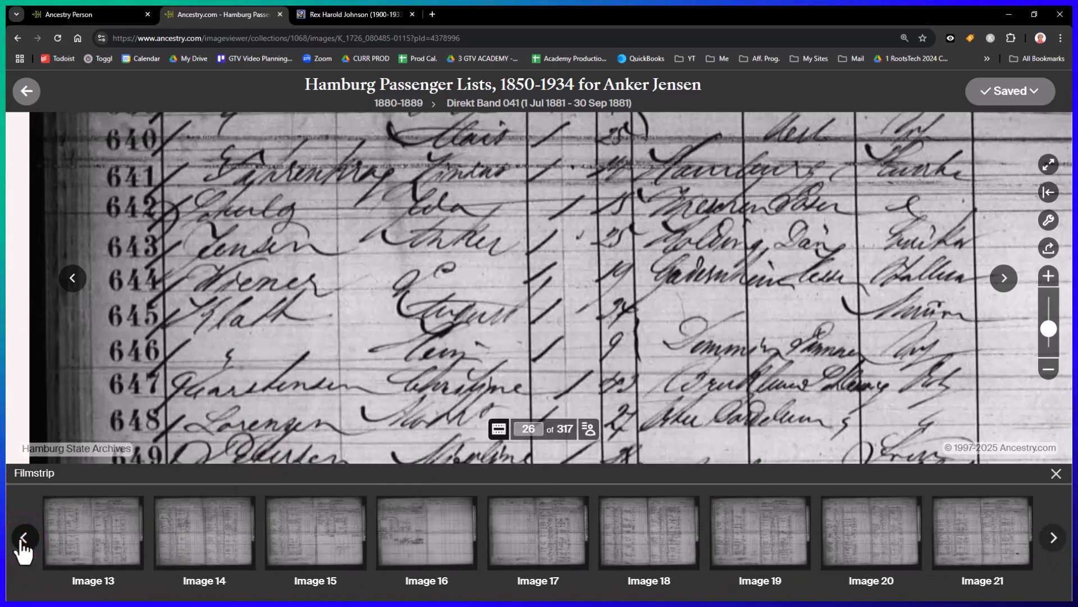
mouse_move(534, 551)
click(542, 523)
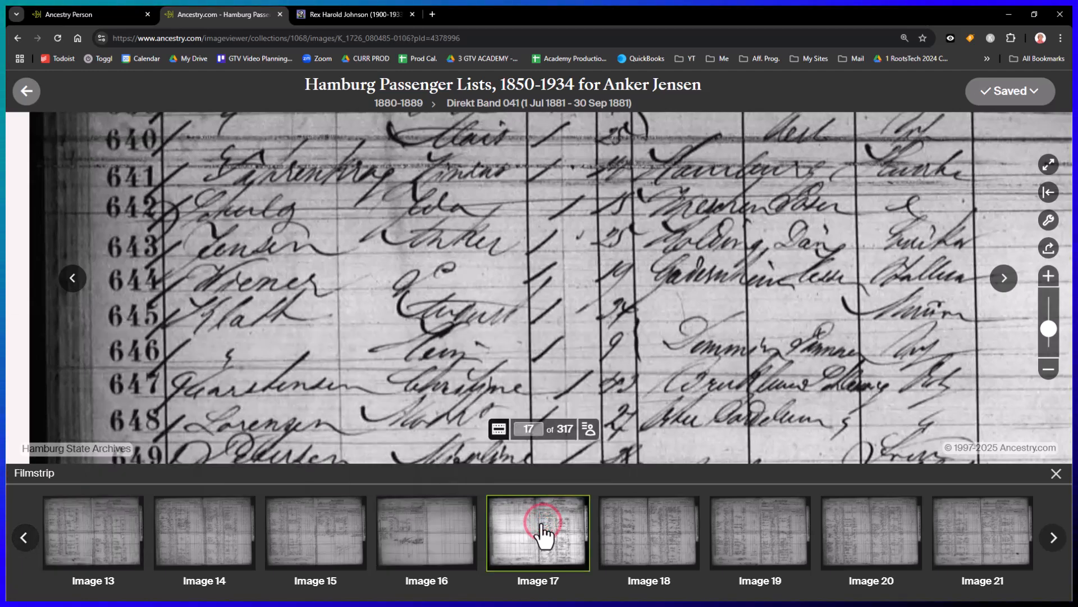
Enlarge the Verzeichniss heading on image 17's right-hand page to read the ship, captain, destination and departure date.
drag(530, 139, 498, 390)
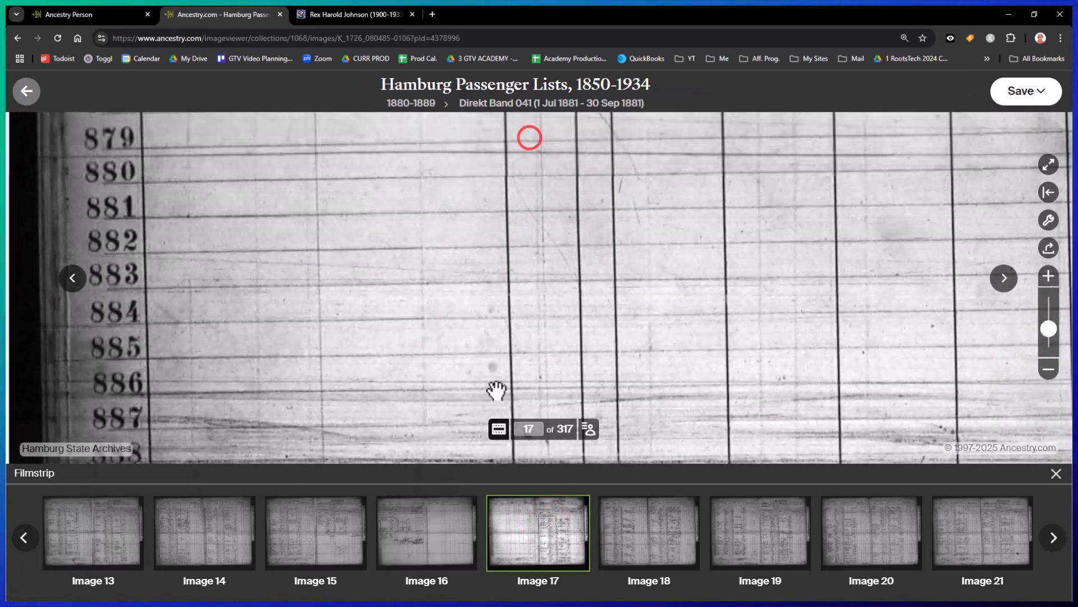
drag(464, 183, 422, 487)
scroll(431, 401, down, 3)
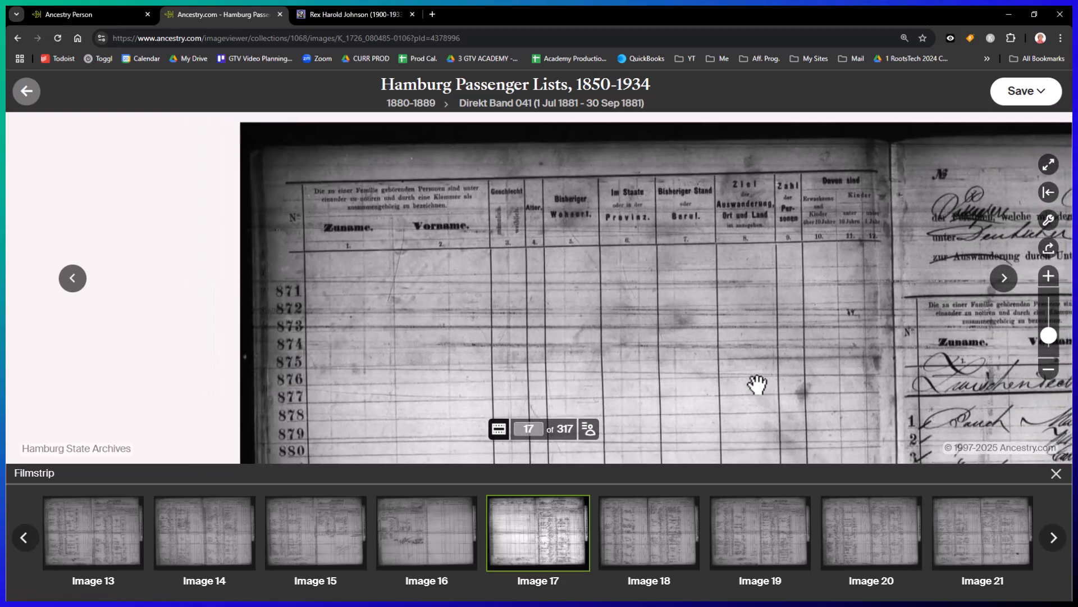
drag(717, 373, 344, 313)
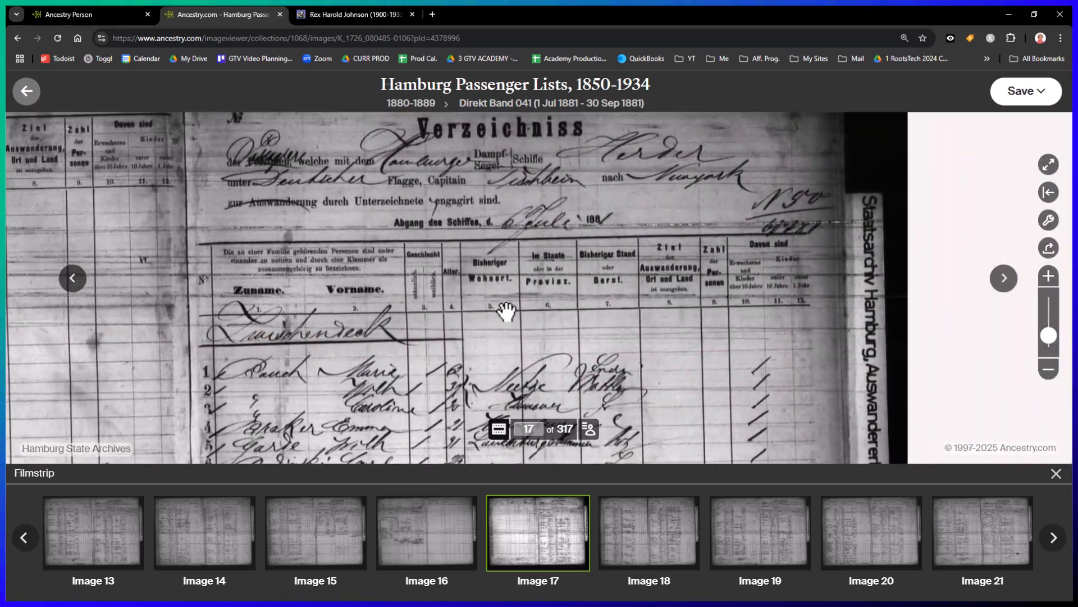
scroll(504, 309, up, 3)
drag(499, 263, 504, 382)
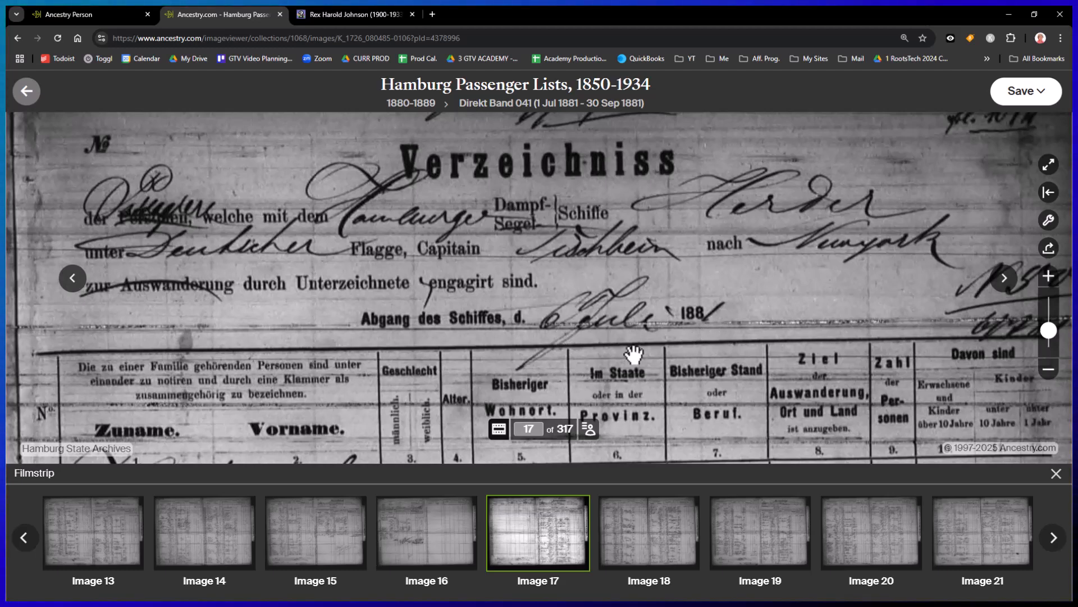
drag(591, 364, 572, 309)
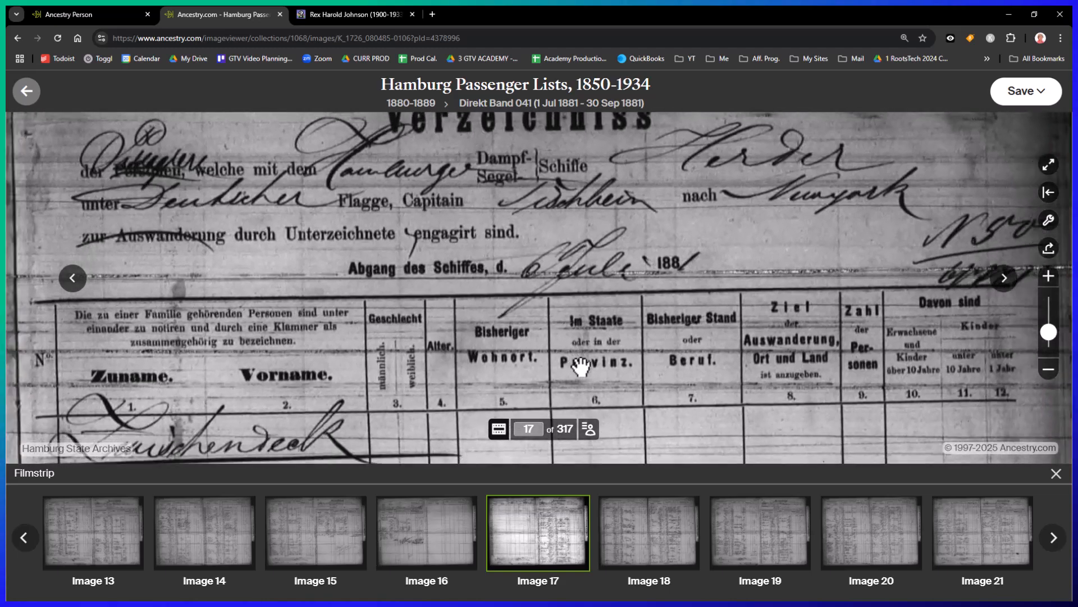
Examine the column headings and the first numbered passenger entries below the heading on image 17.
scroll(578, 365, down, 2)
drag(637, 370, 612, 385)
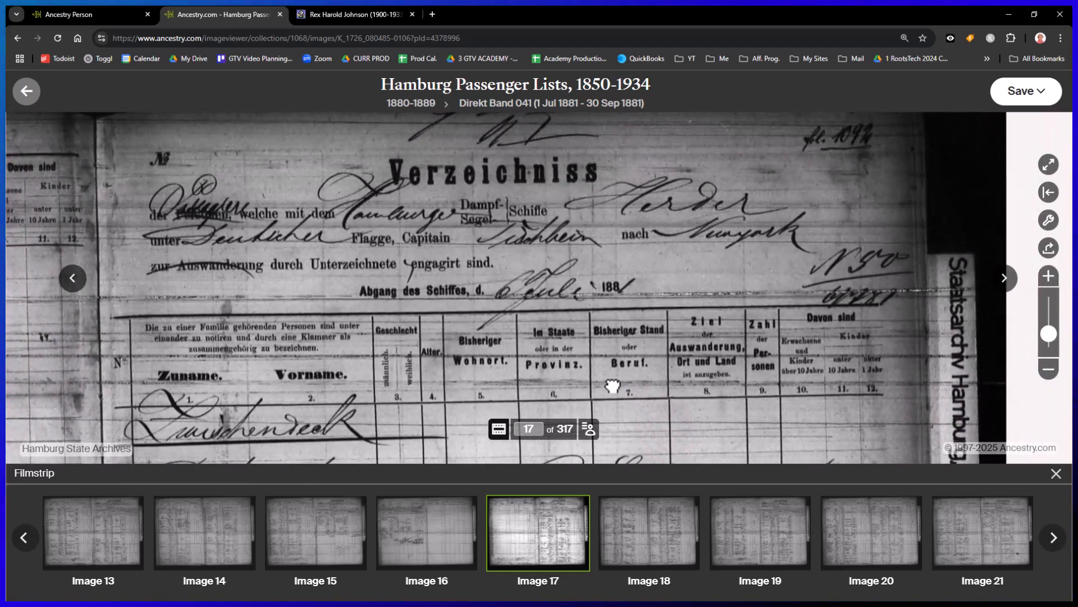
drag(374, 336, 390, 227)
drag(399, 401, 393, 265)
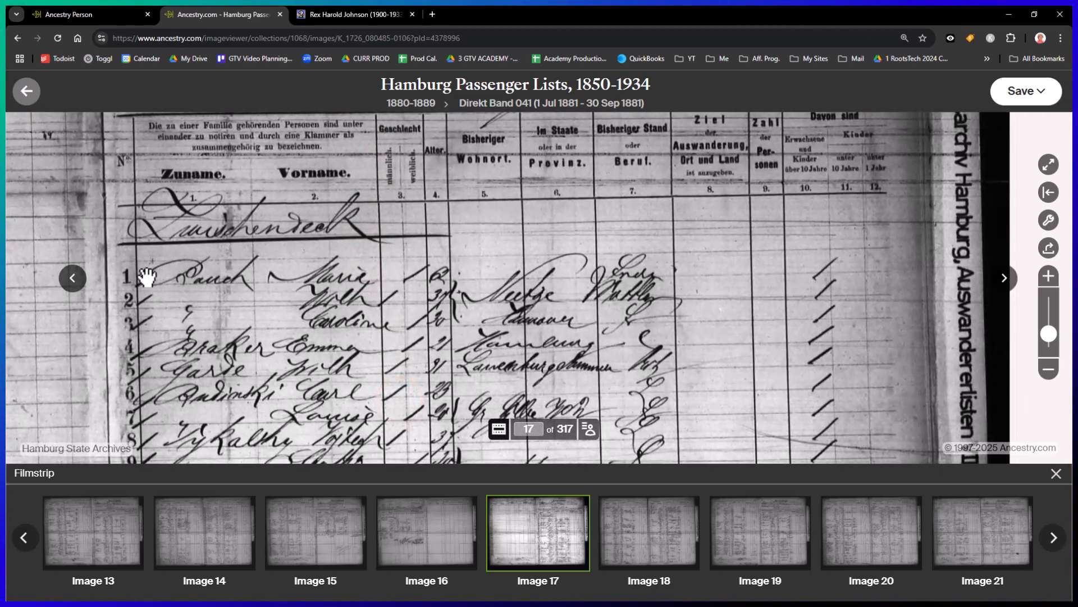
Save the passenger-list extraction workbook as an Excel Workbook in the ancestor's family folder under 1 GENEALOGY ARCHIVES Docs and Images.
scroll(437, 388, down, 1)
scroll(437, 389, down, 2)
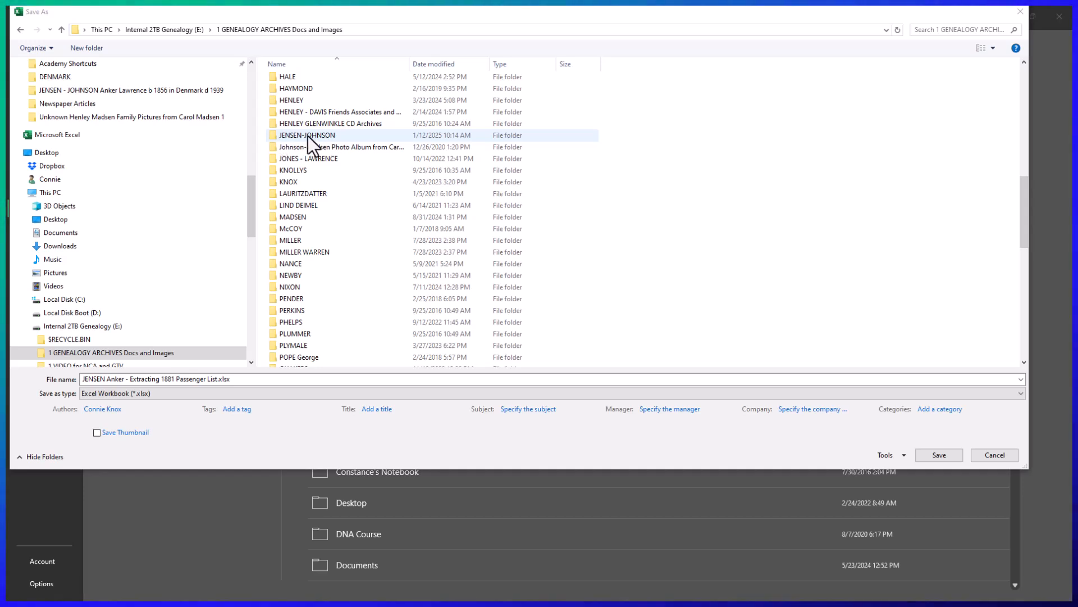
click(273, 134)
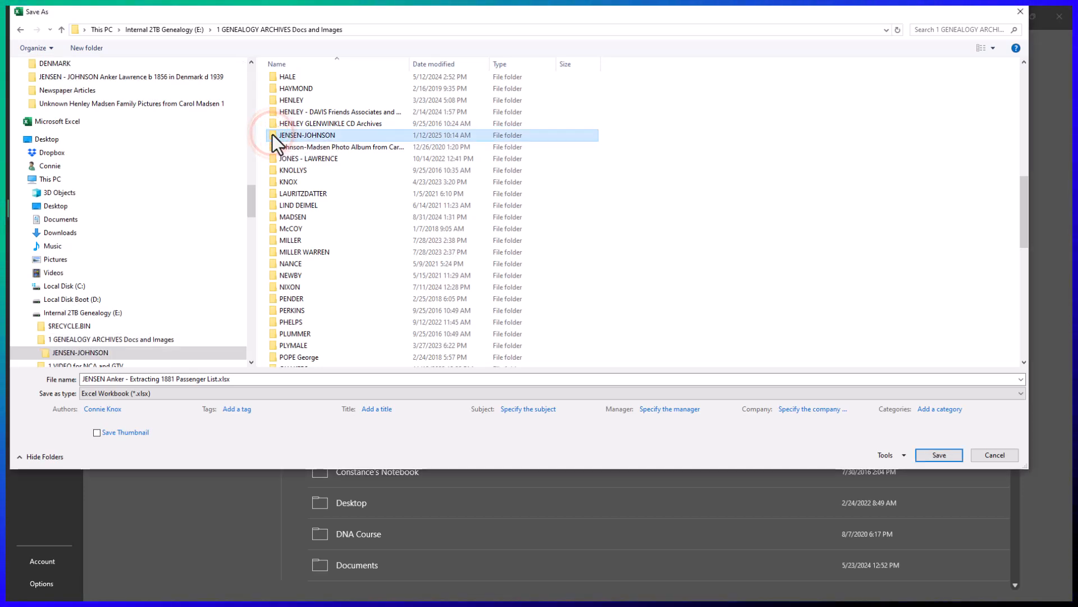
click(273, 135)
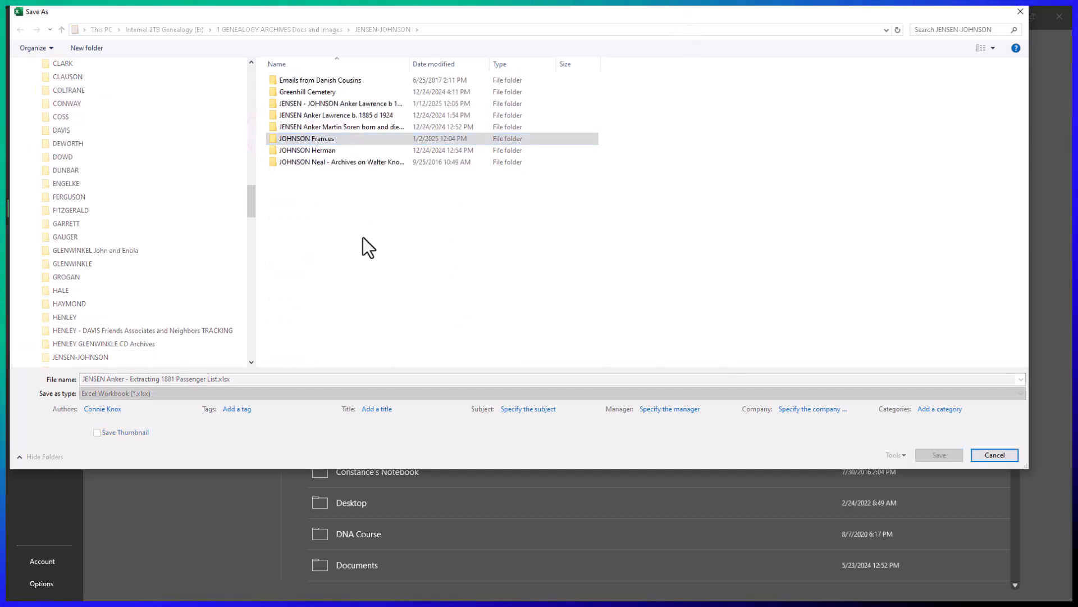
click(343, 232)
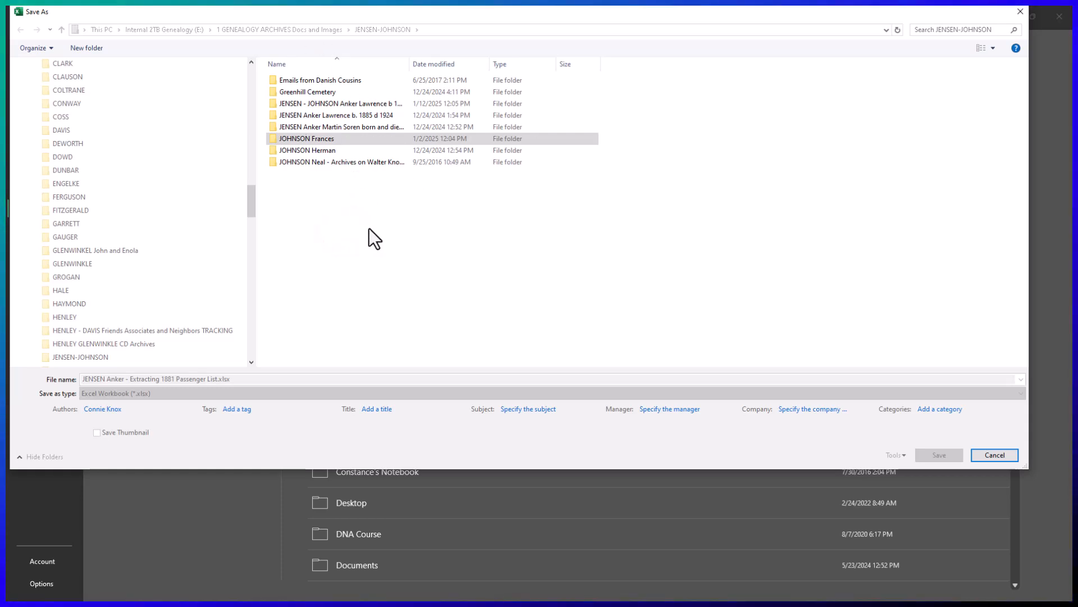
click(97, 379)
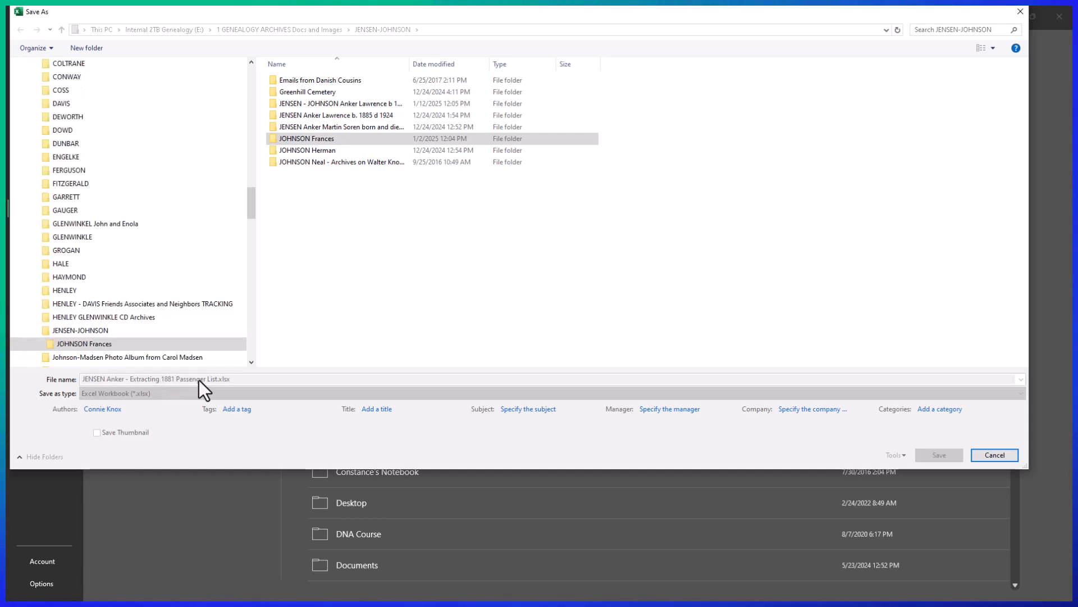
click(378, 226)
click(382, 29)
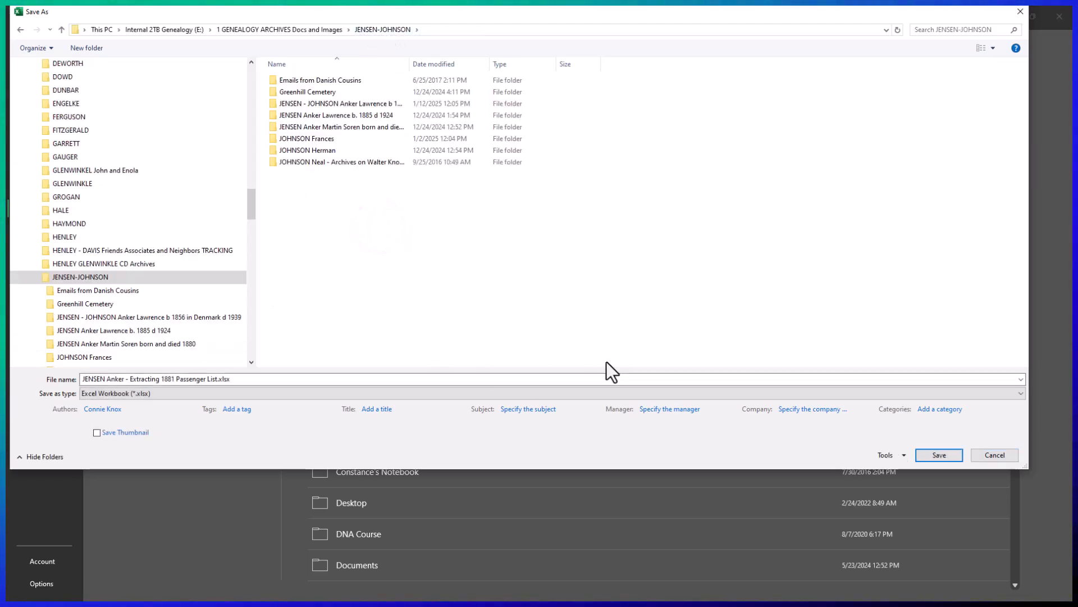
click(941, 454)
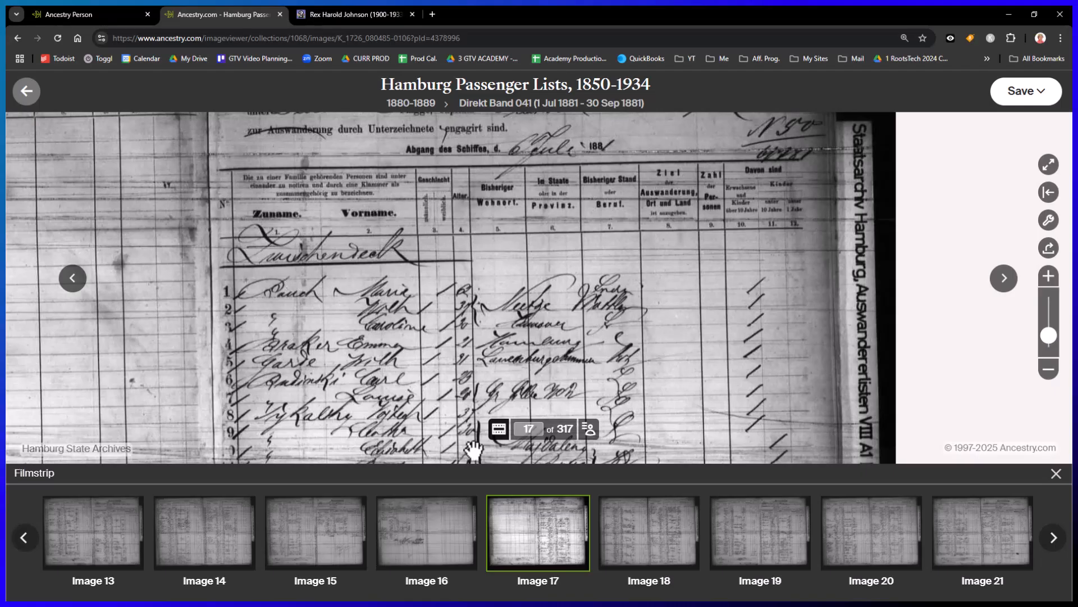
Switch back to the Hamburg passenger list, go to image 26 and find the ancestor's handwritten entry on its left-hand page.
click(528, 430)
text(2)
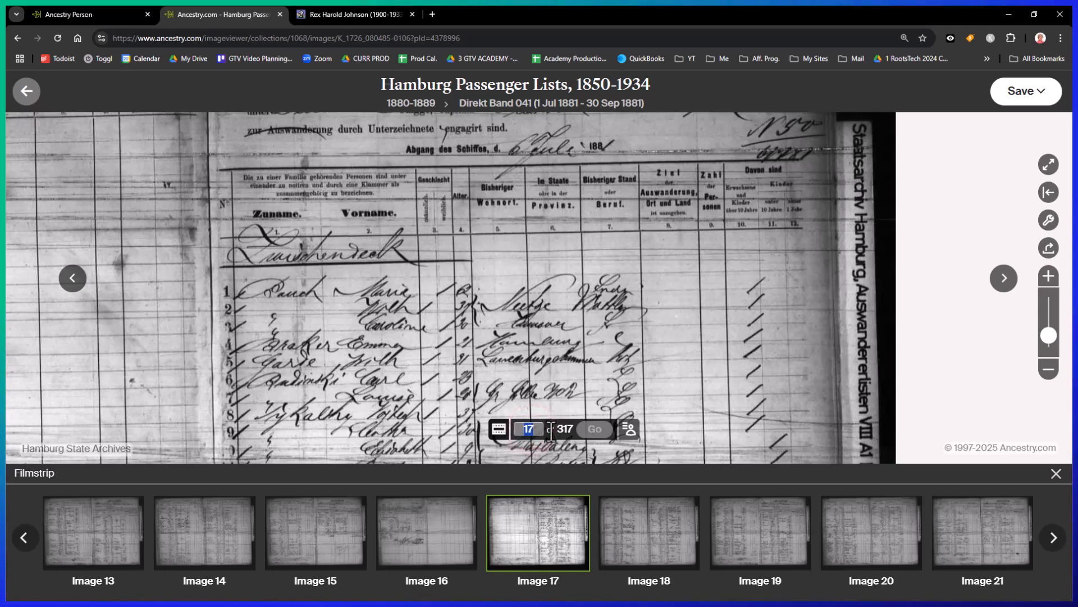
text(6)
key(Return)
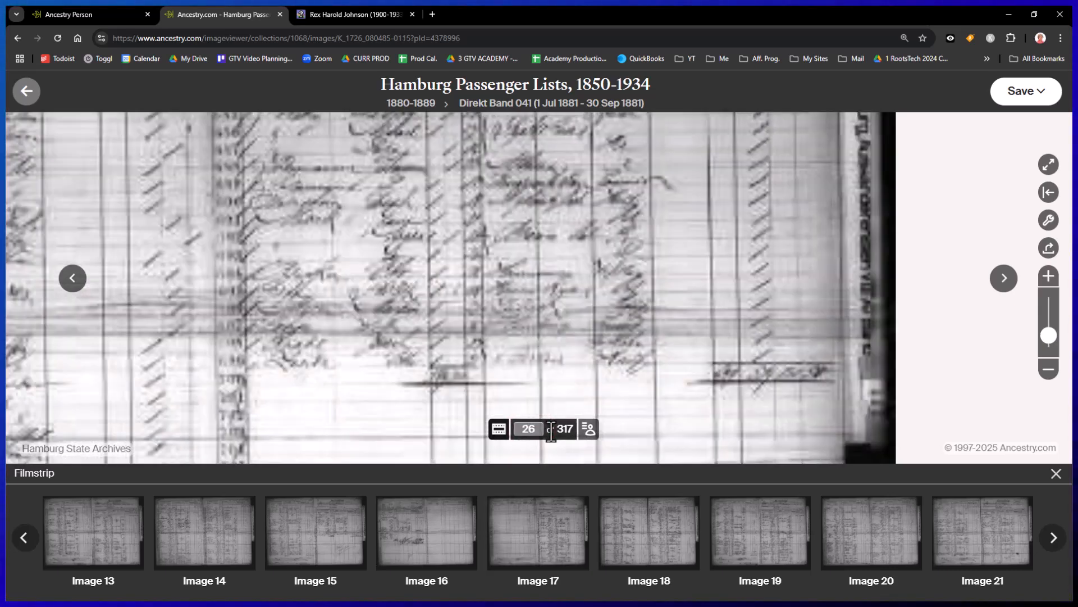
drag(250, 237, 625, 354)
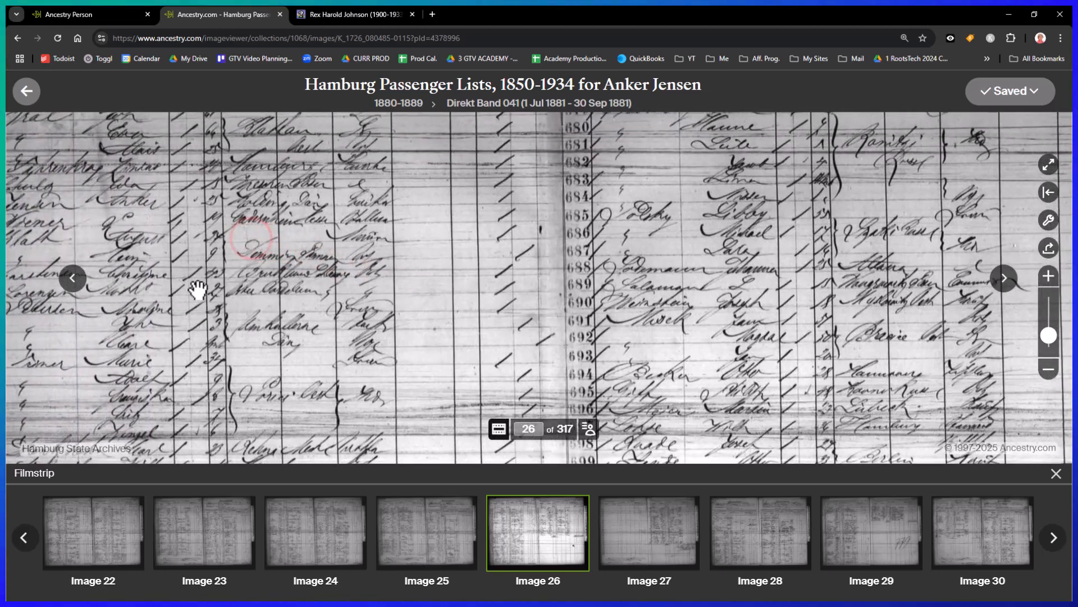
drag(197, 286, 393, 293)
mouse_move(325, 259)
mouse_down()
mouse_move(337, 320)
mouse_move(301, 332)
mouse_move(323, 332)
mouse_up()
scroll(331, 325, up, 2)
Open image 26's index and bring its first columns, starting with Name, back into view.
click(588, 429)
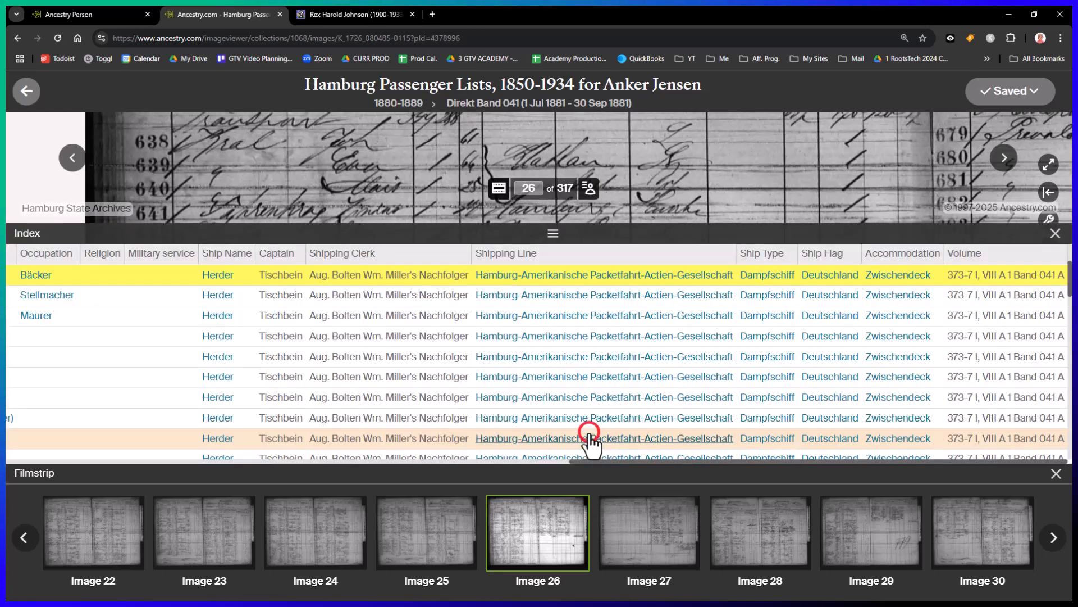
scroll(444, 331, up, 2)
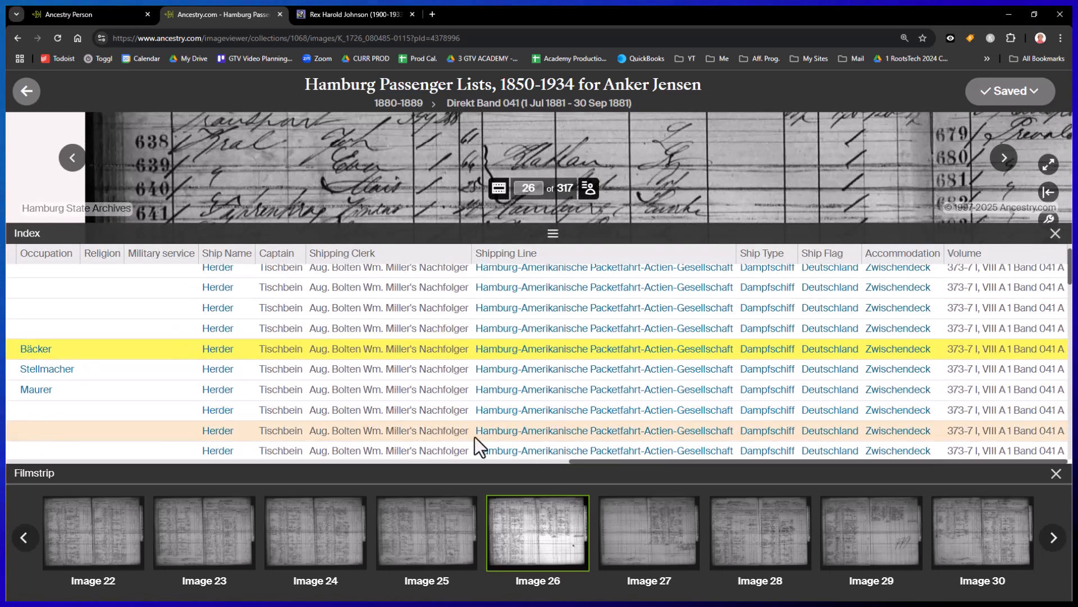
drag(597, 460, 8, 419)
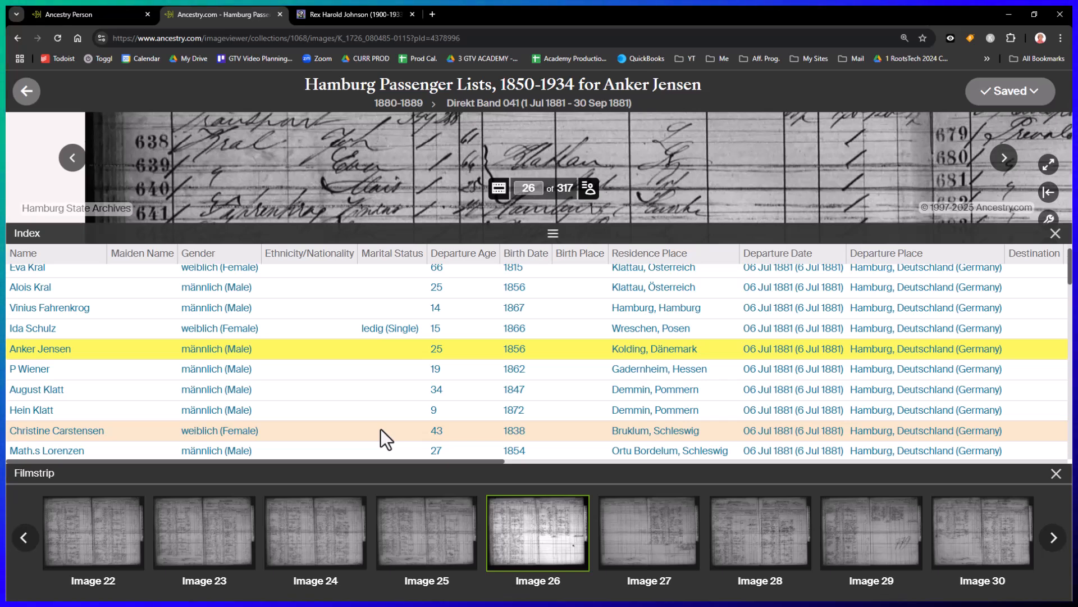
Examine the names, ages and residence places of the passengers indexed around the ancestor's highlighted row.
scroll(354, 410, down, 2)
scroll(130, 362, up, 3)
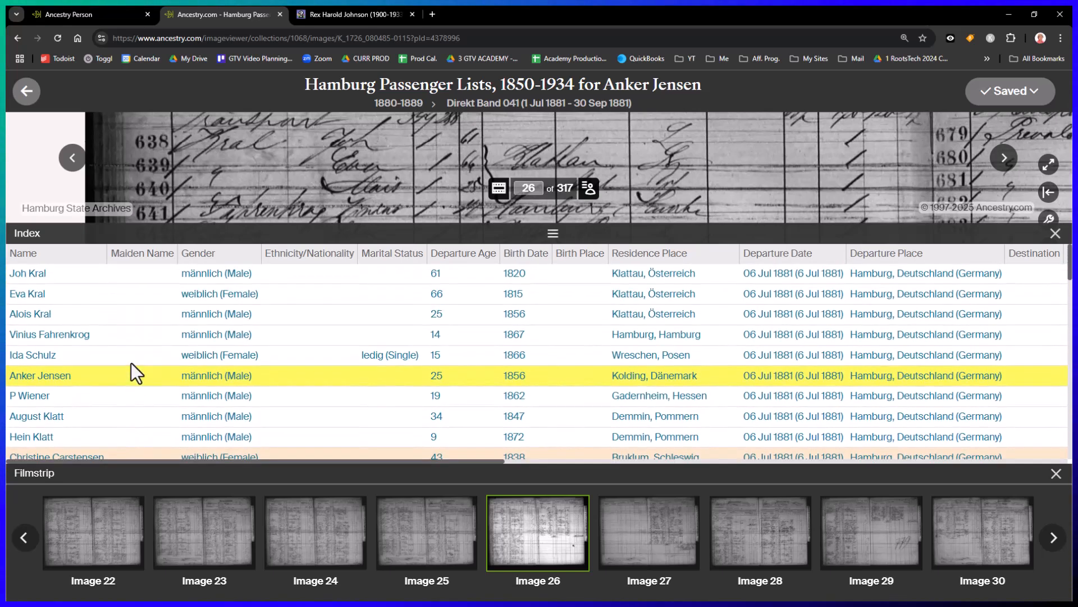
scroll(111, 412, down, 1)
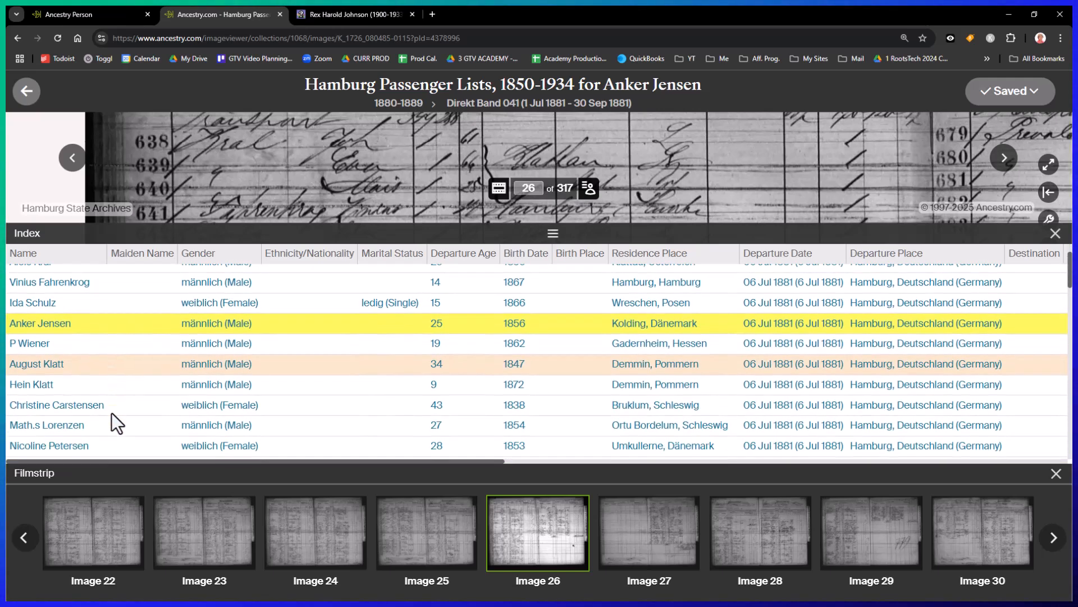
scroll(111, 412, down, 1)
scroll(111, 413, down, 1)
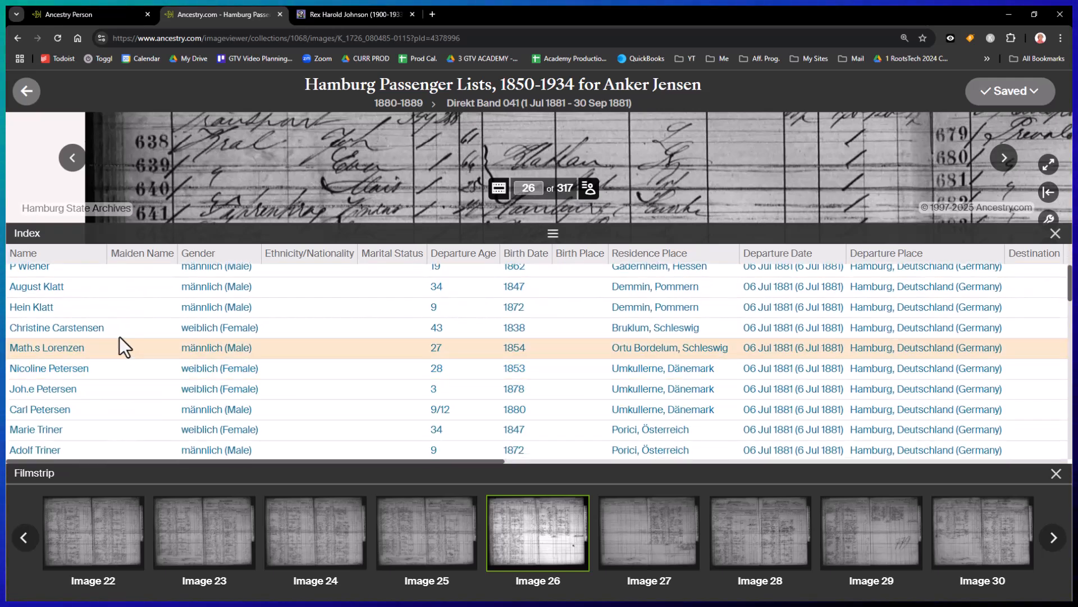
scroll(119, 336, down, 4)
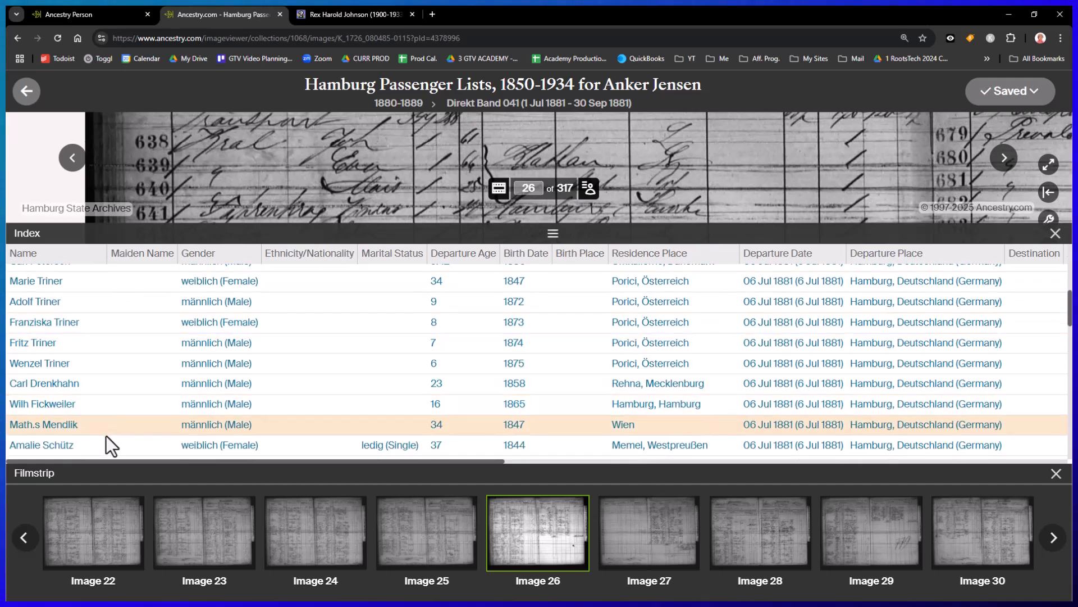
scroll(120, 393, up, 8)
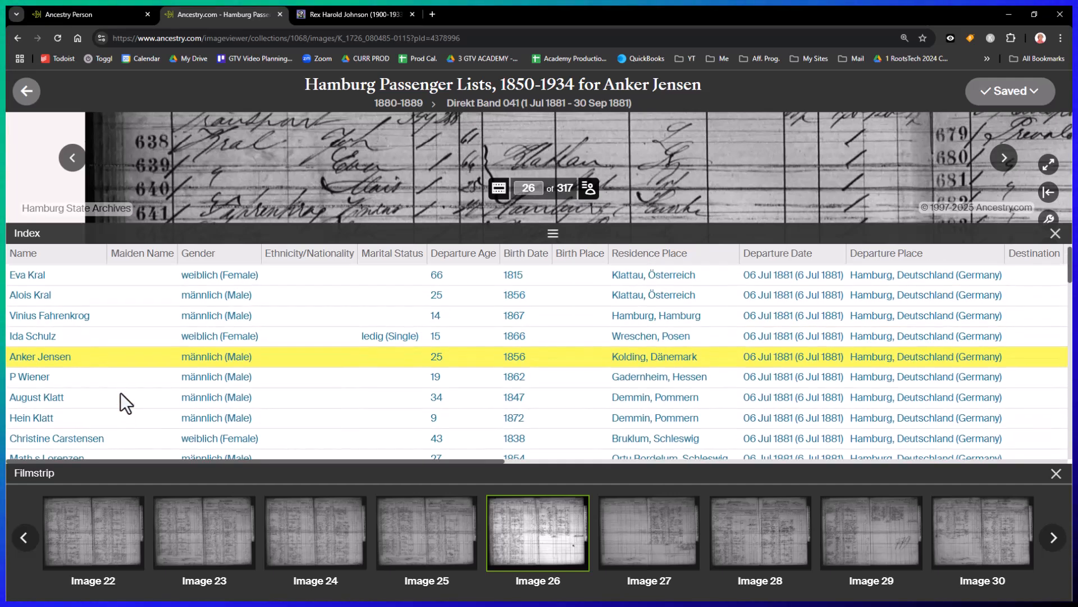
scroll(120, 392, up, 1)
scroll(48, 378, down, 3)
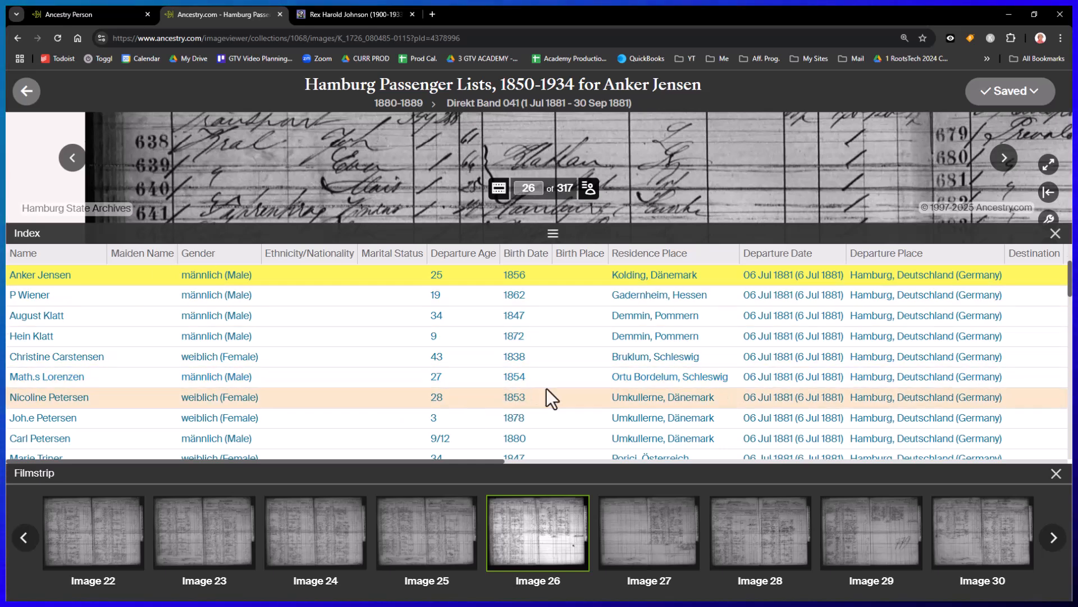
Go back to image 17 and show its index from the first passenger.
click(538, 191)
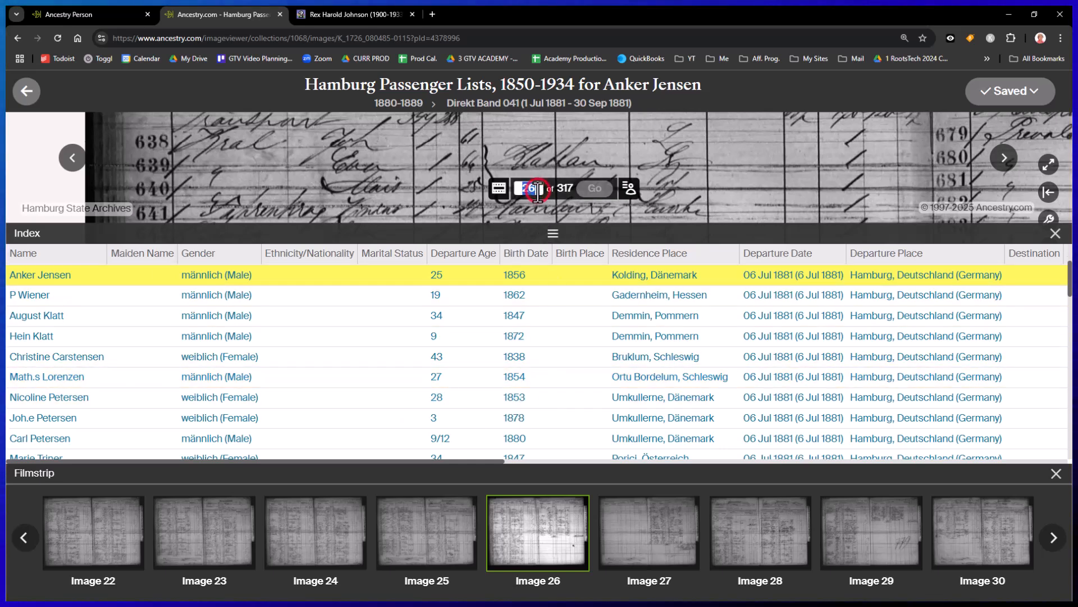
text(17)
click(595, 188)
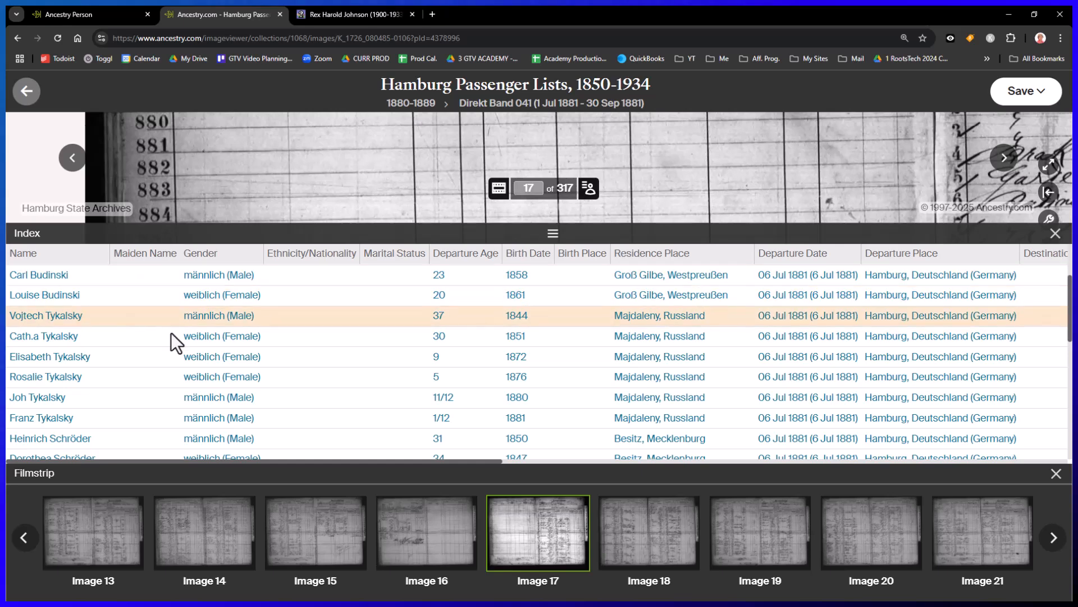
scroll(171, 334, up, 2)
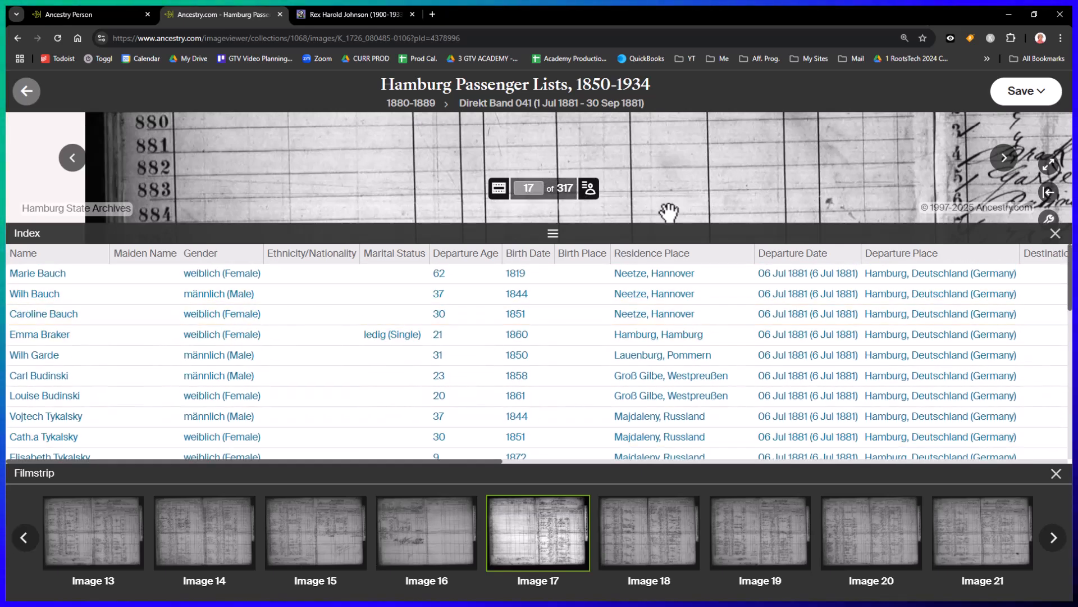
Shrink the index area and compare the first indexed passengers with the handwritten entries on image 17's right-hand page.
drag(555, 231, 548, 334)
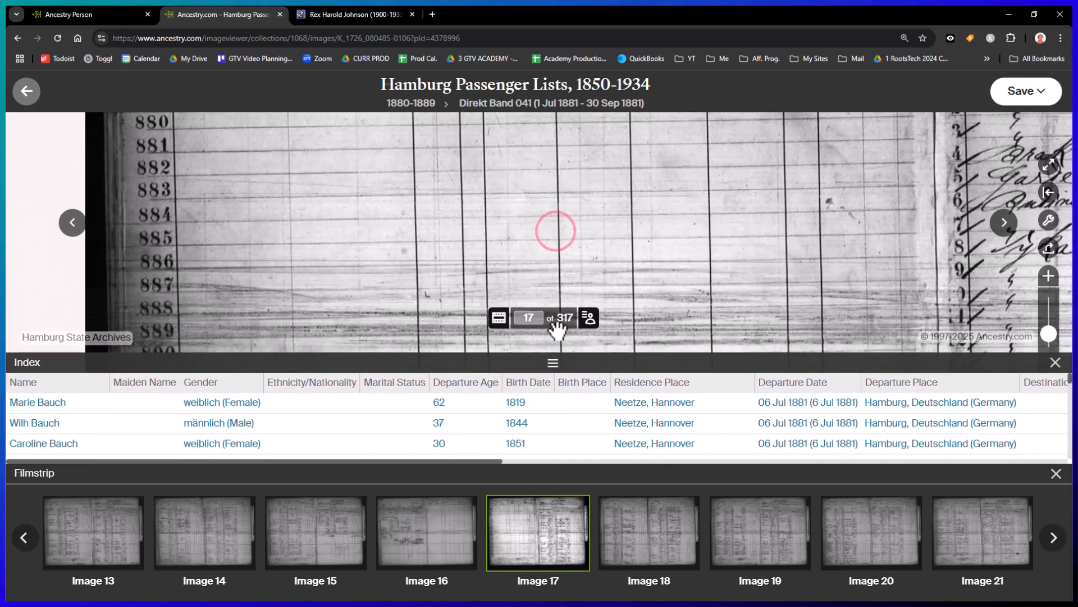
drag(702, 198, 120, 217)
drag(426, 195, 339, 265)
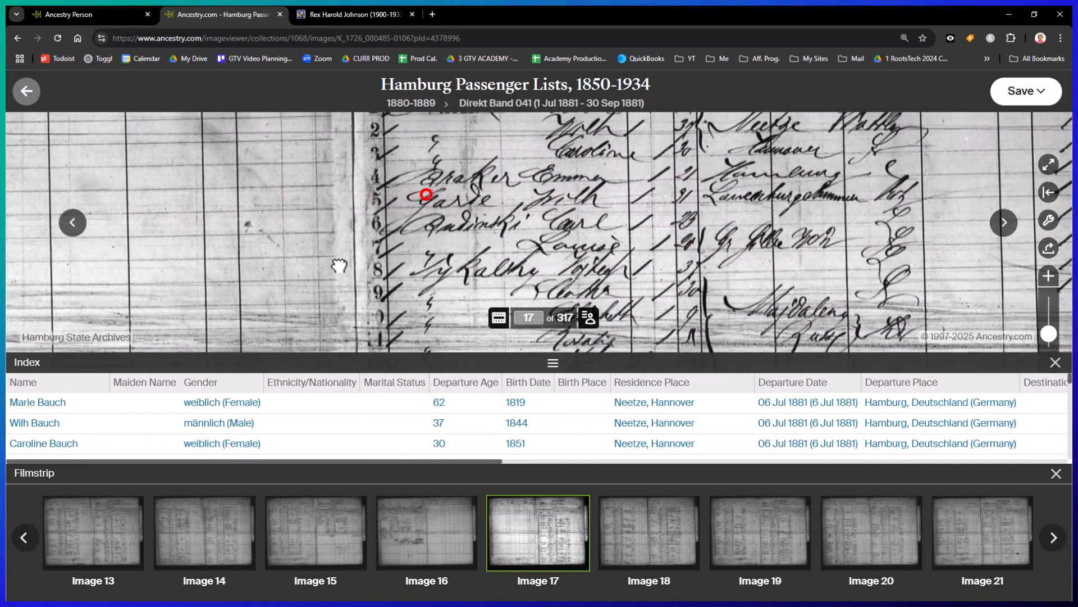
drag(393, 176, 228, 258)
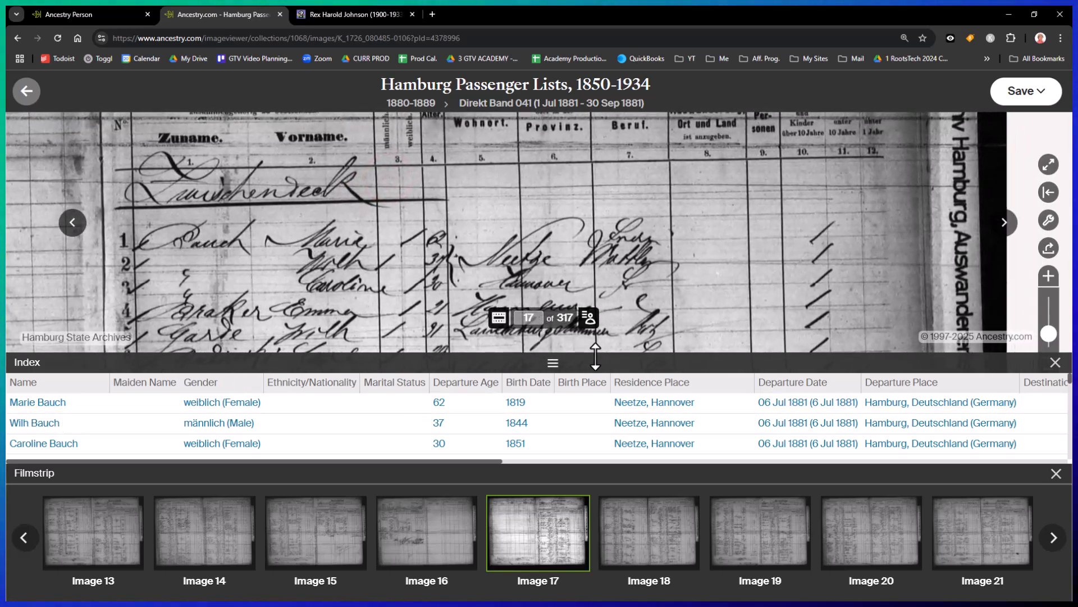
Copy image 17's whole index, column headings included, and paste it as Text into the Excel workbook starting at cell B2.
drag(547, 362, 550, 191)
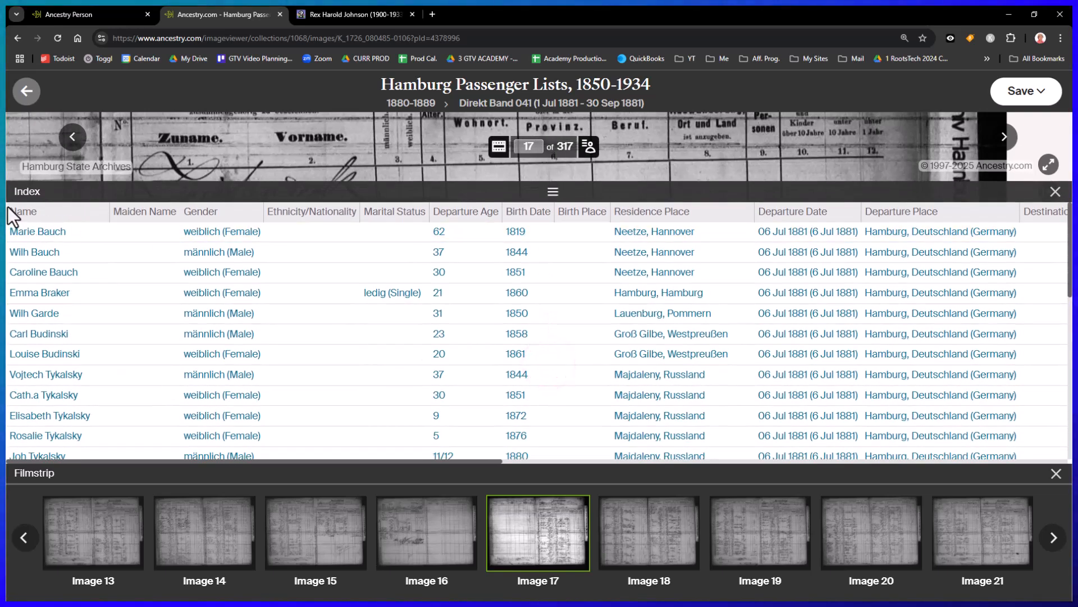
drag(8, 207, 1067, 458)
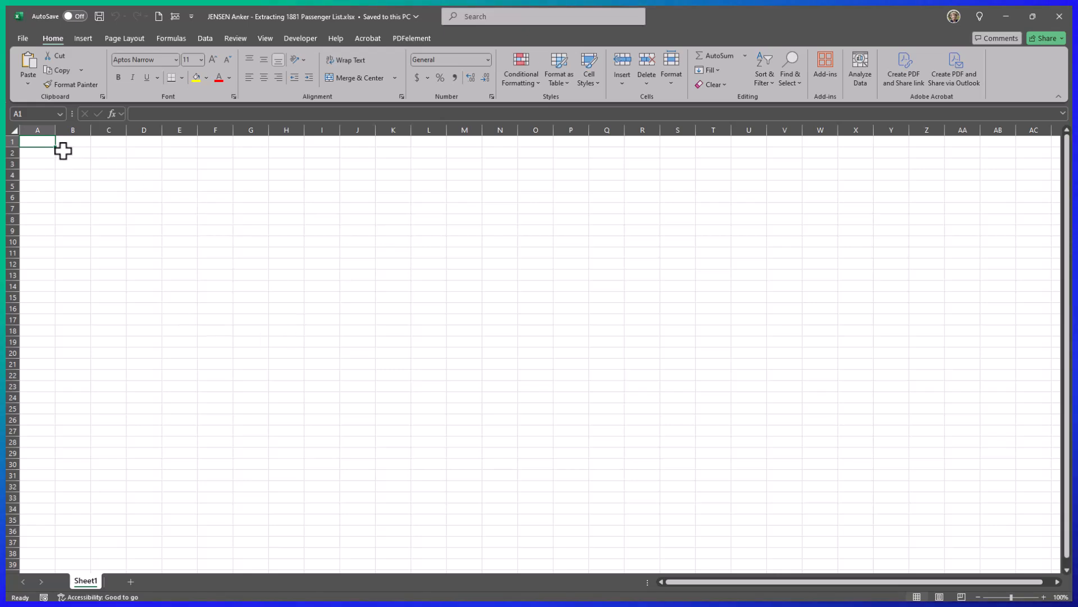
click(63, 150)
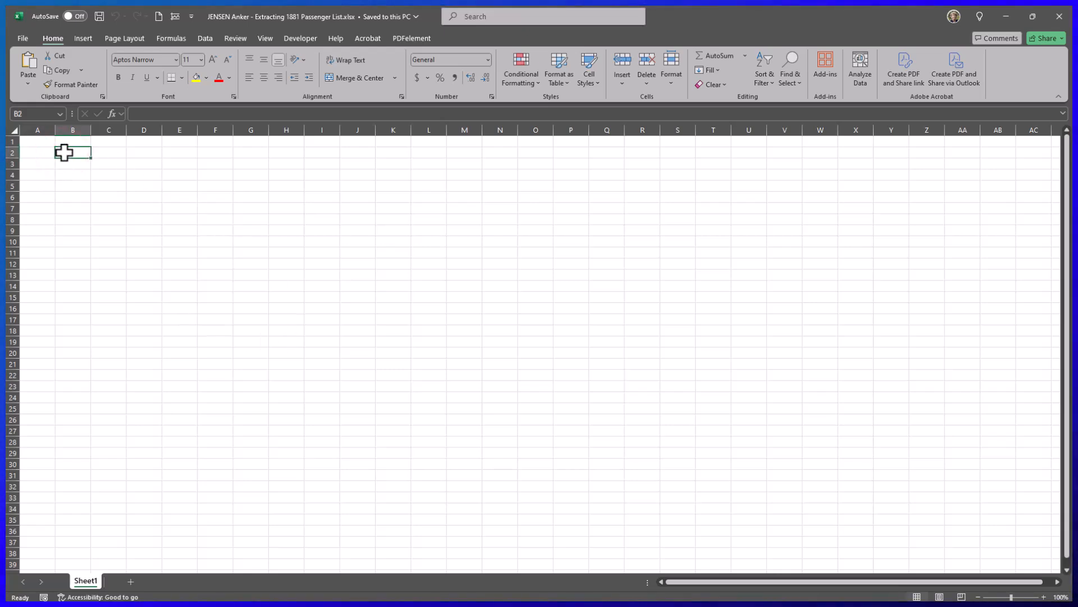
right_click(64, 152)
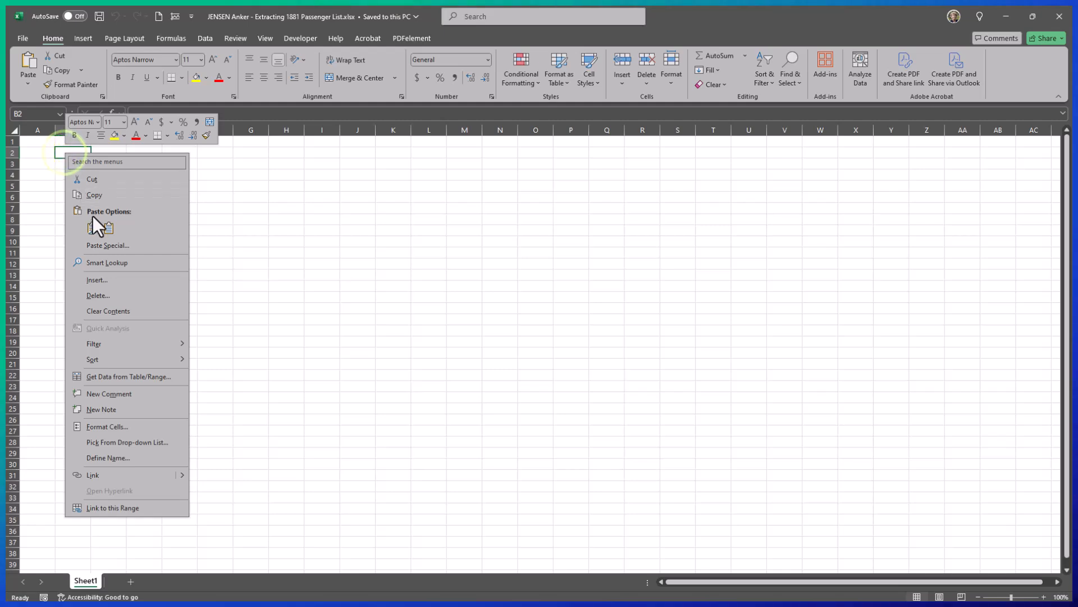
click(95, 245)
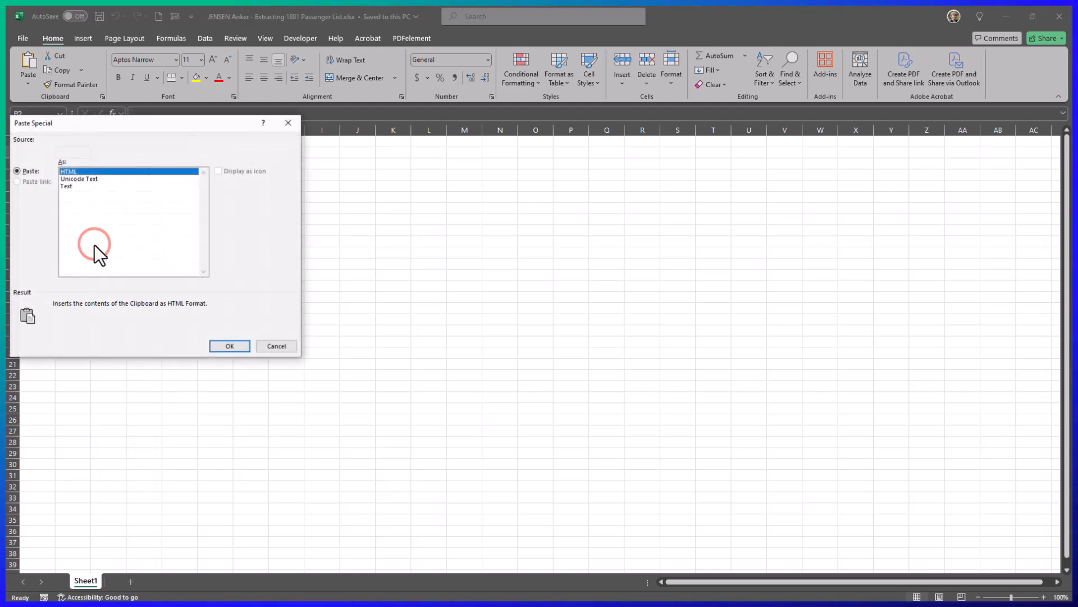
click(65, 185)
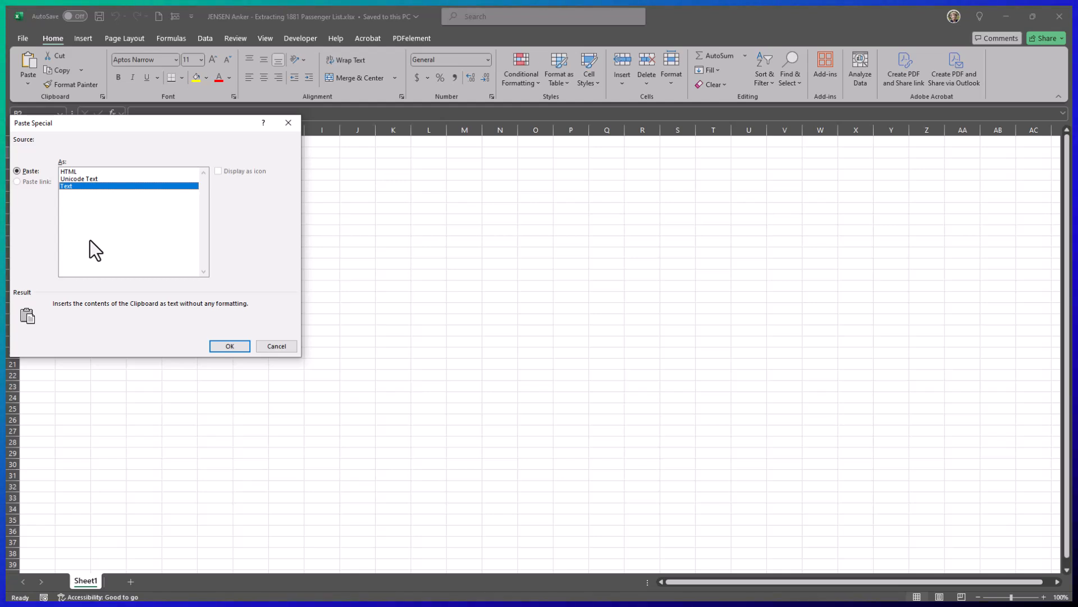
click(227, 345)
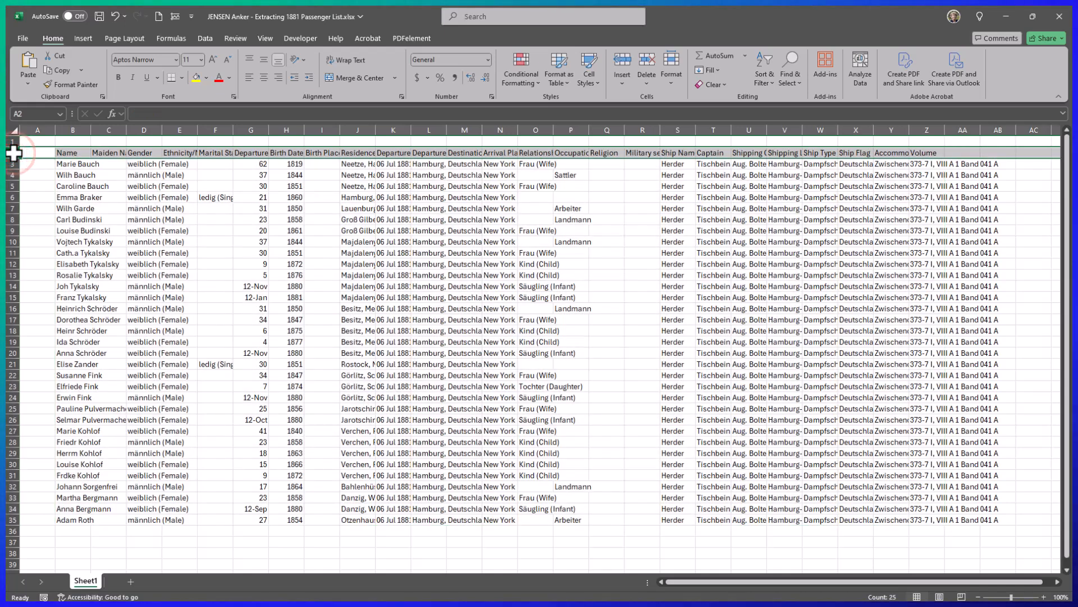
Enter the title "1881 Passenger - Ship Herder, Hamburg Germany to New York" in cell A1.
click(34, 141)
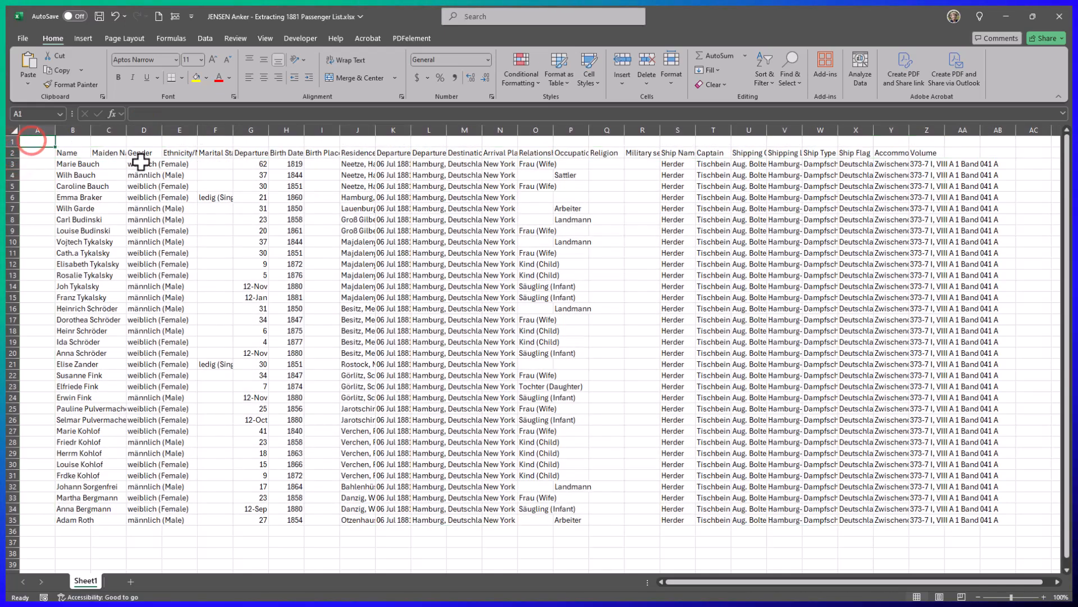
text(1881 P)
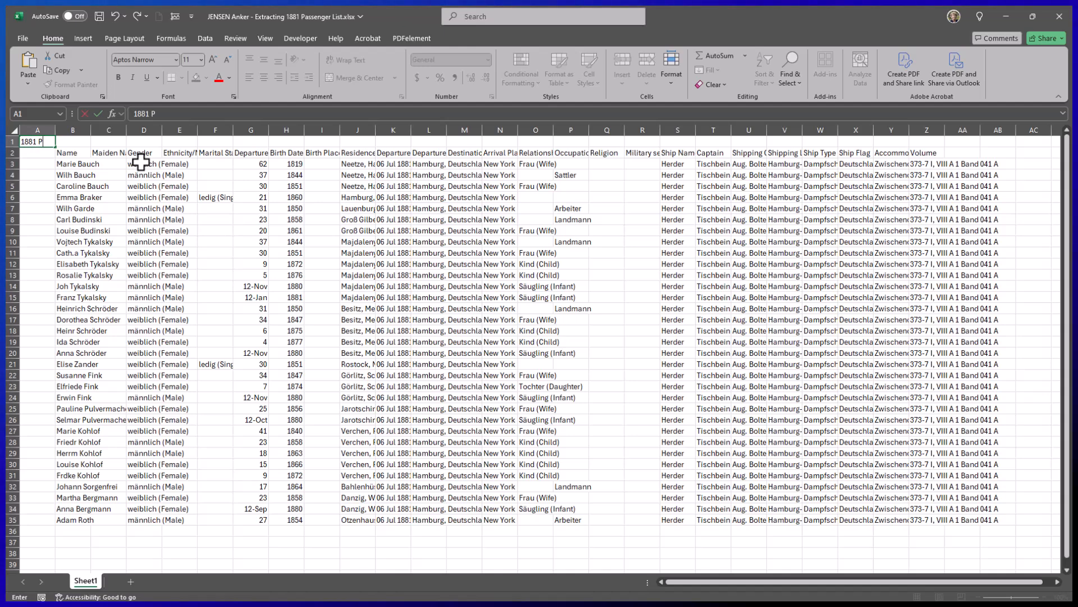
text(assenger fr)
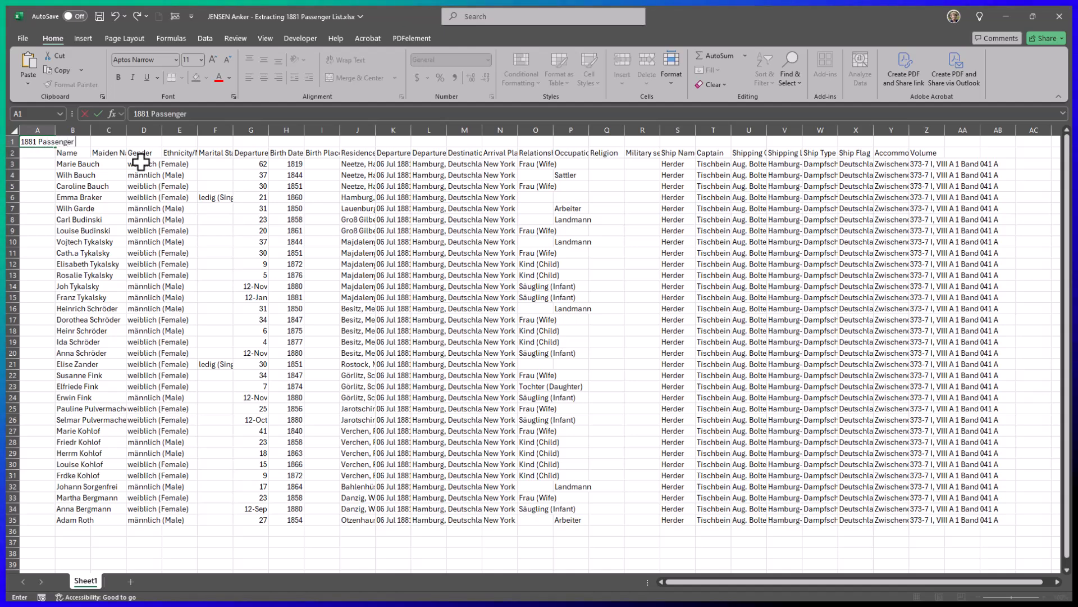
key(BackSpace)
key(BackSpace)
text(- Sh)
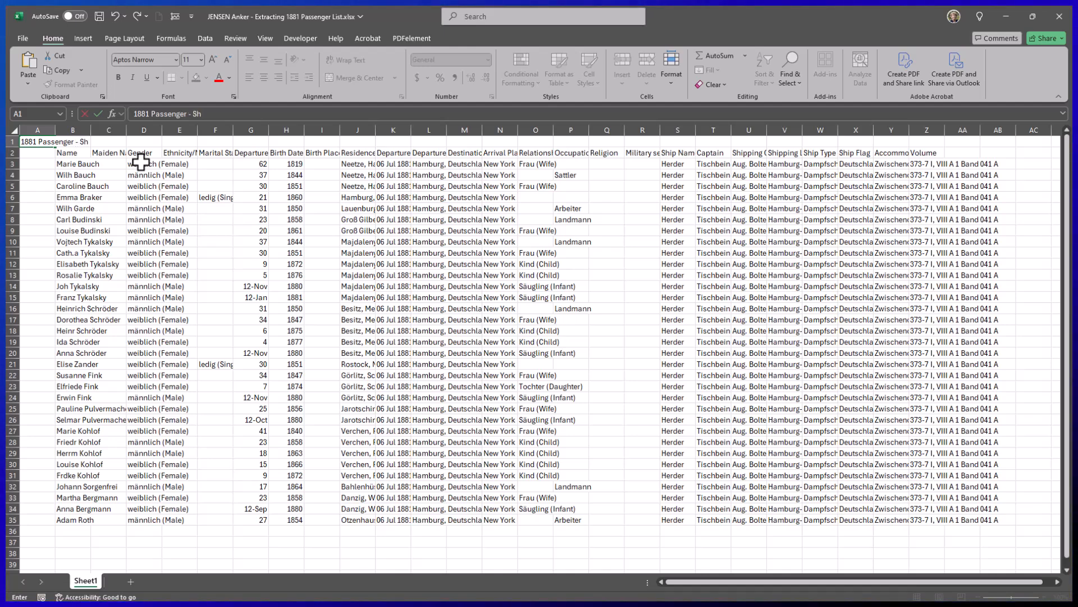
text(ip Herder,)
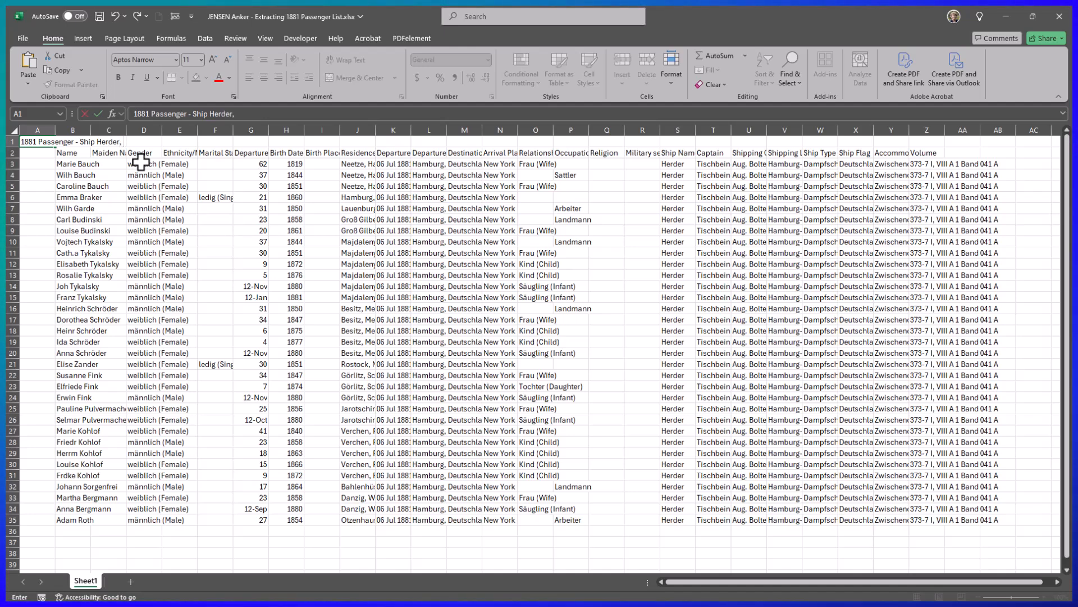
click(1006, 16)
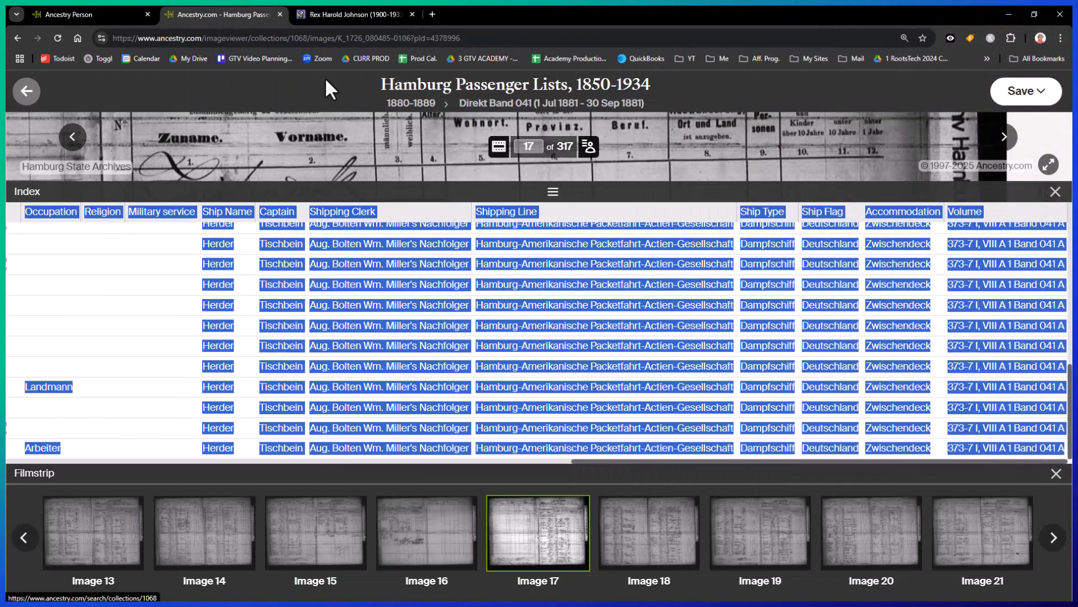
click(758, 97)
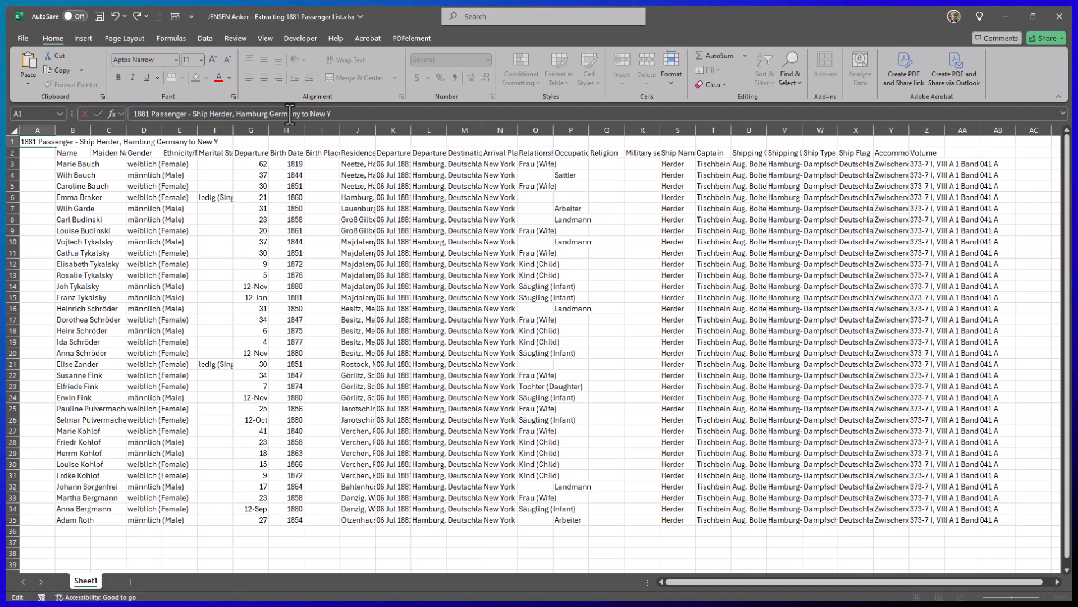
text(ork)
click(144, 141)
Make the column headings in row 2 bold.
click(10, 152)
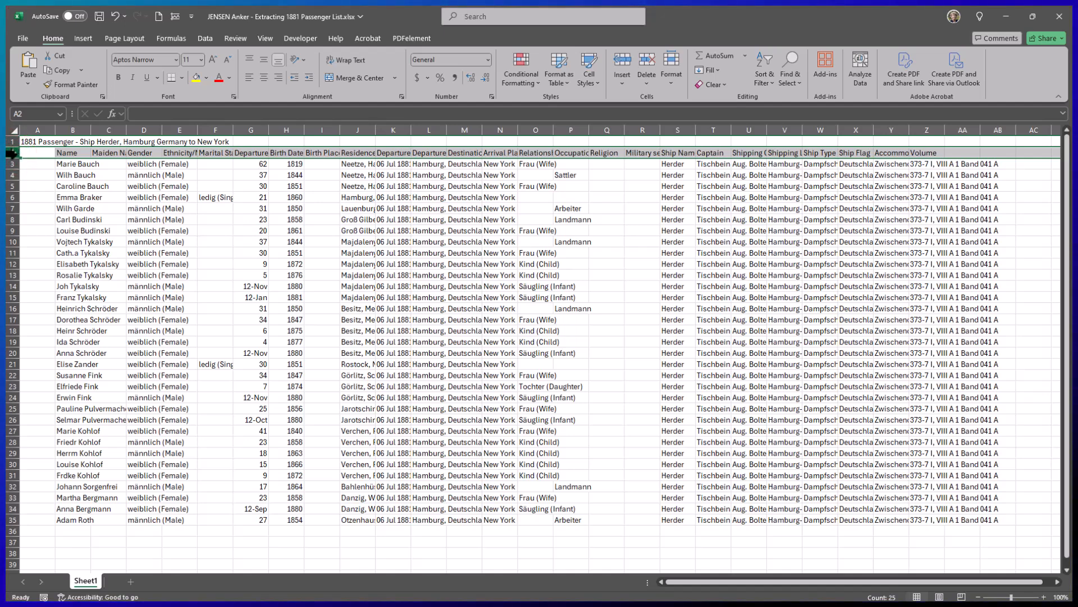
click(116, 78)
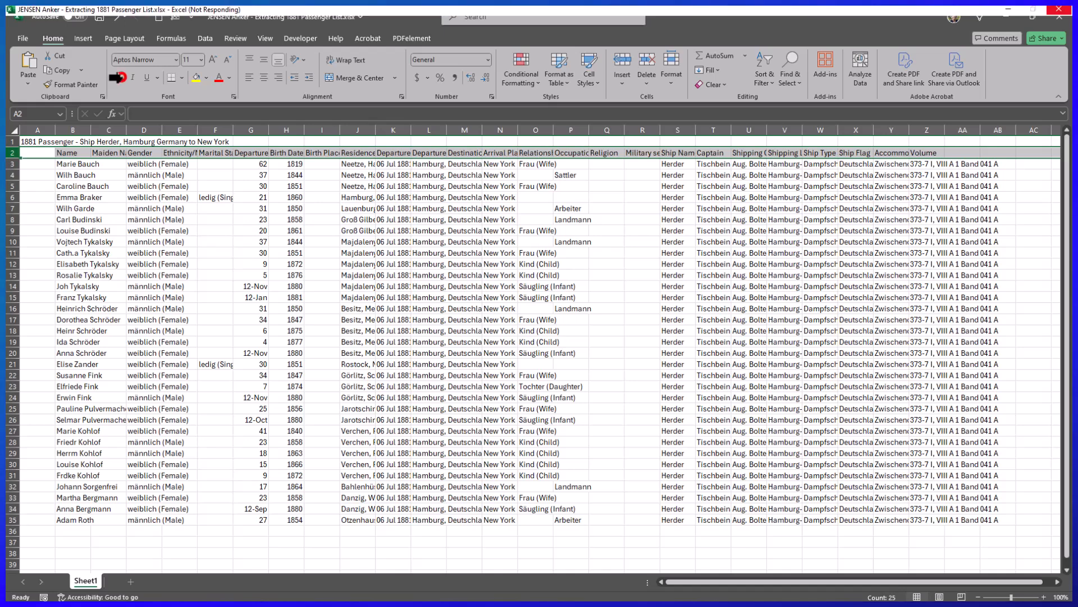
click(322, 230)
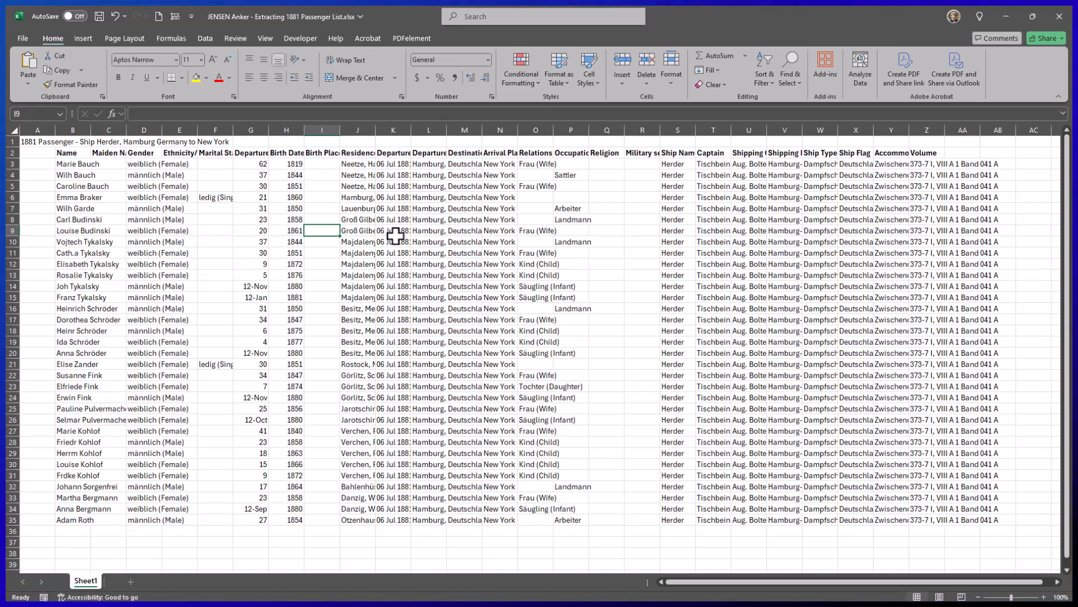
Fit the widths of columns B through AB to their contents and save the workbook.
click(69, 128)
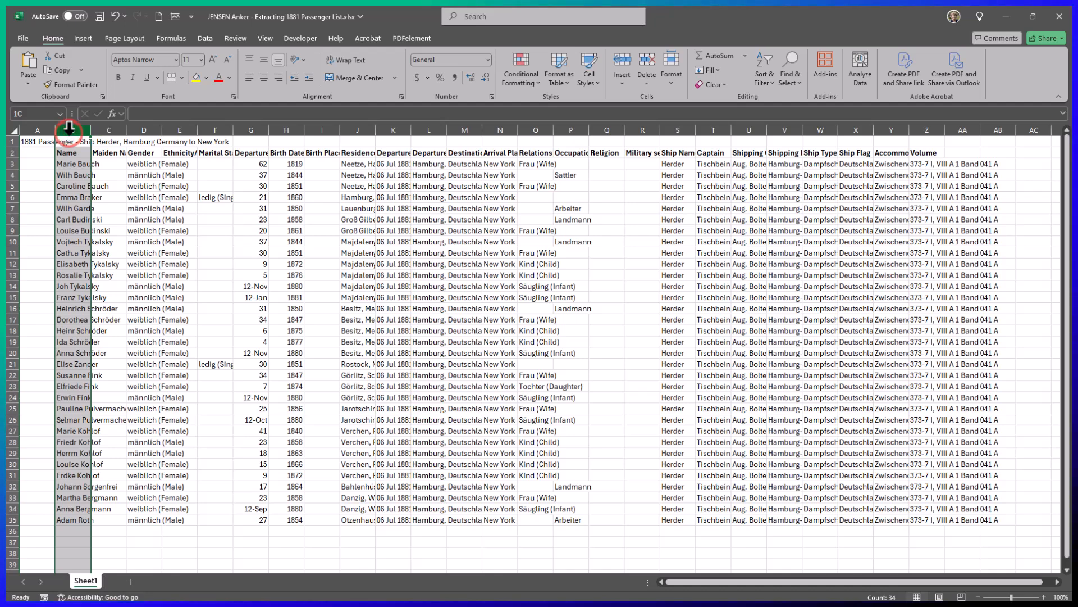
drag(69, 128, 989, 127)
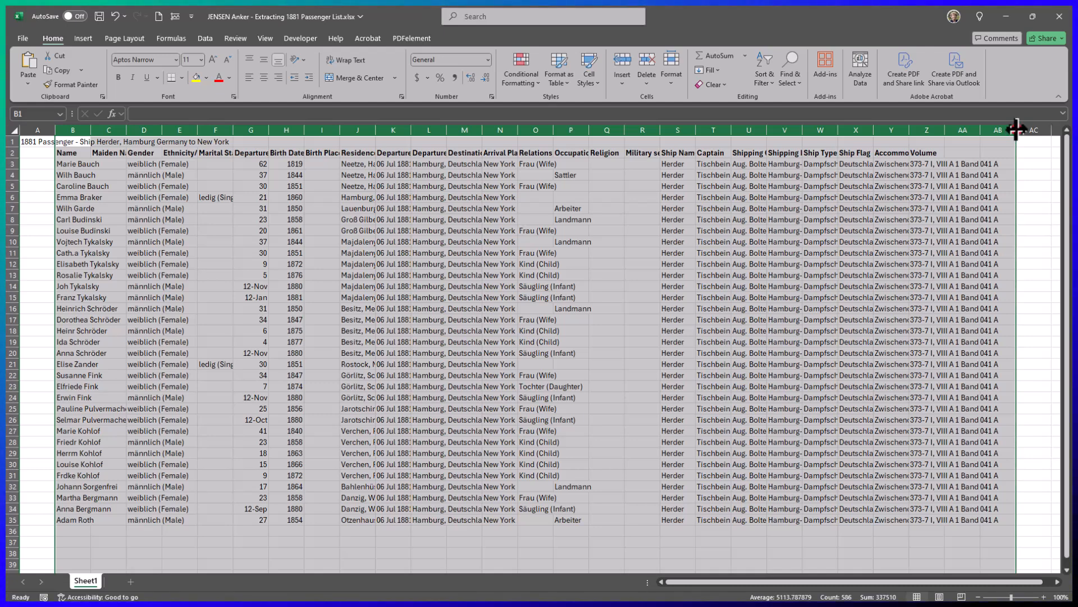
double_click(1016, 129)
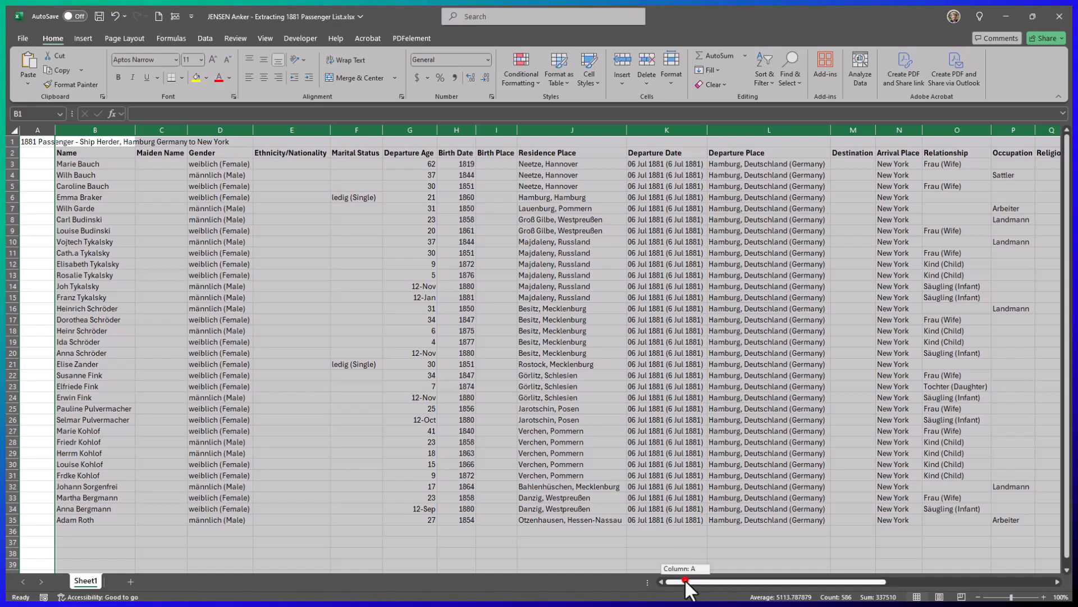
drag(685, 581, 571, 575)
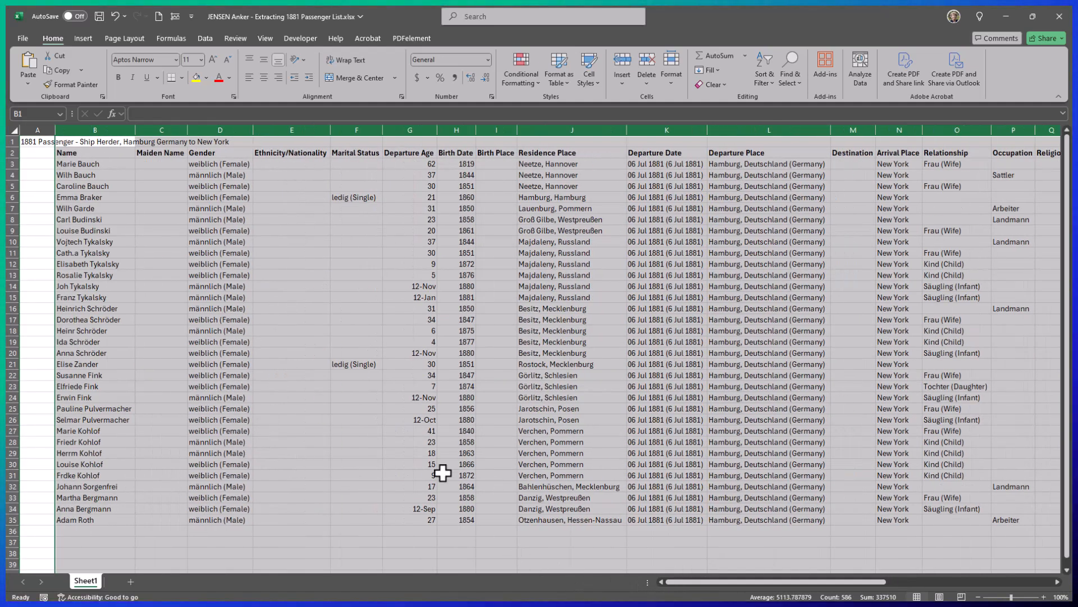
click(79, 530)
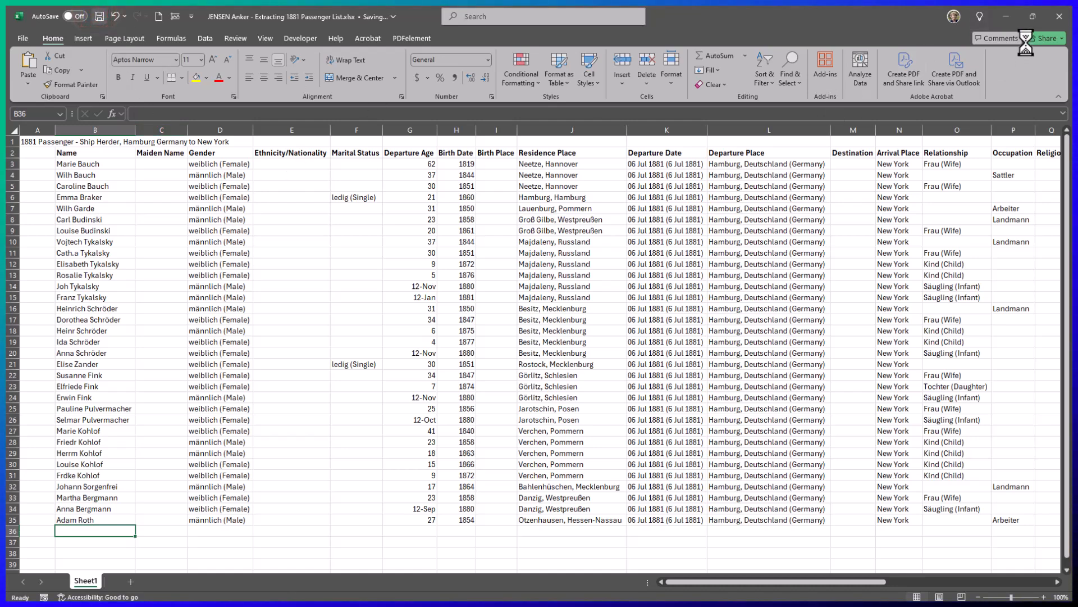
Switch to Ancestry, open image 18 and compare its first indexed passengers with the handwritten entries on the left-hand page.
click(1007, 16)
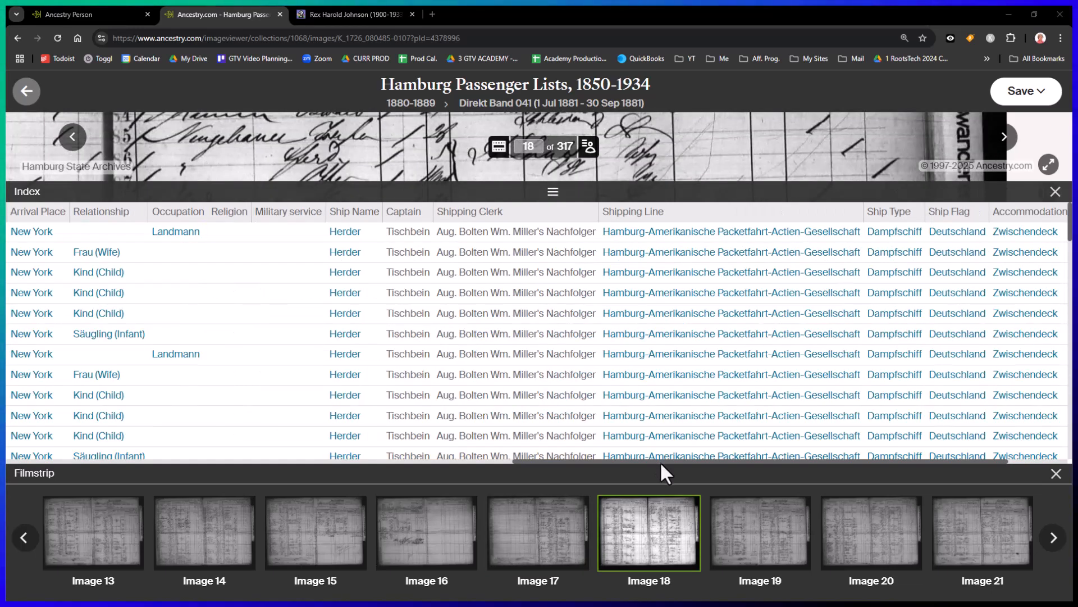
drag(660, 461, 116, 460)
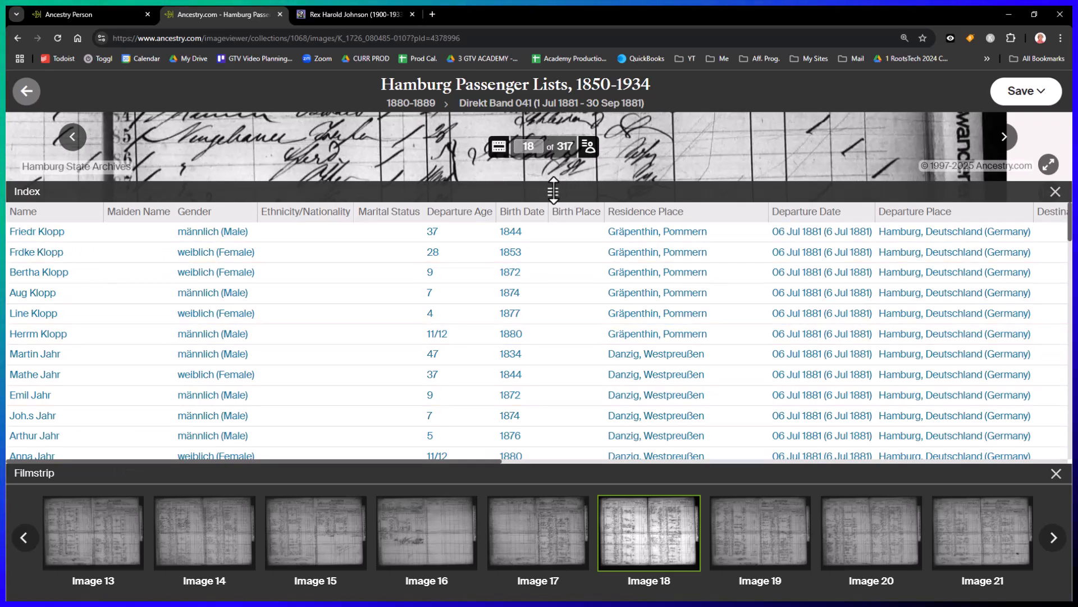
drag(553, 191, 553, 353)
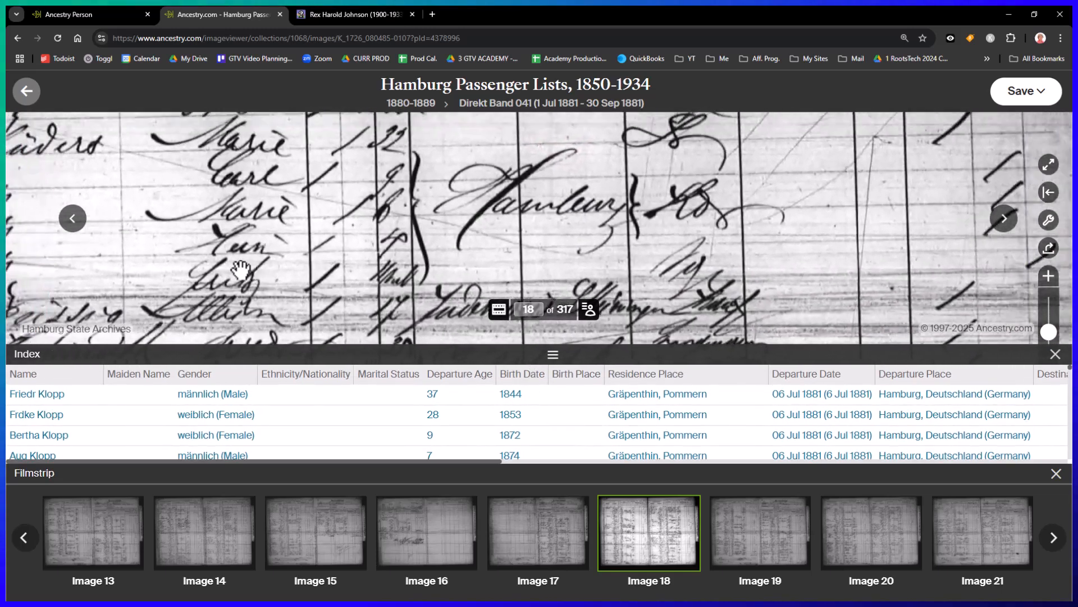
scroll(241, 270, down, 4)
click(220, 201)
drag(326, 201, 289, 306)
drag(299, 190, 784, 233)
drag(541, 279, 616, 286)
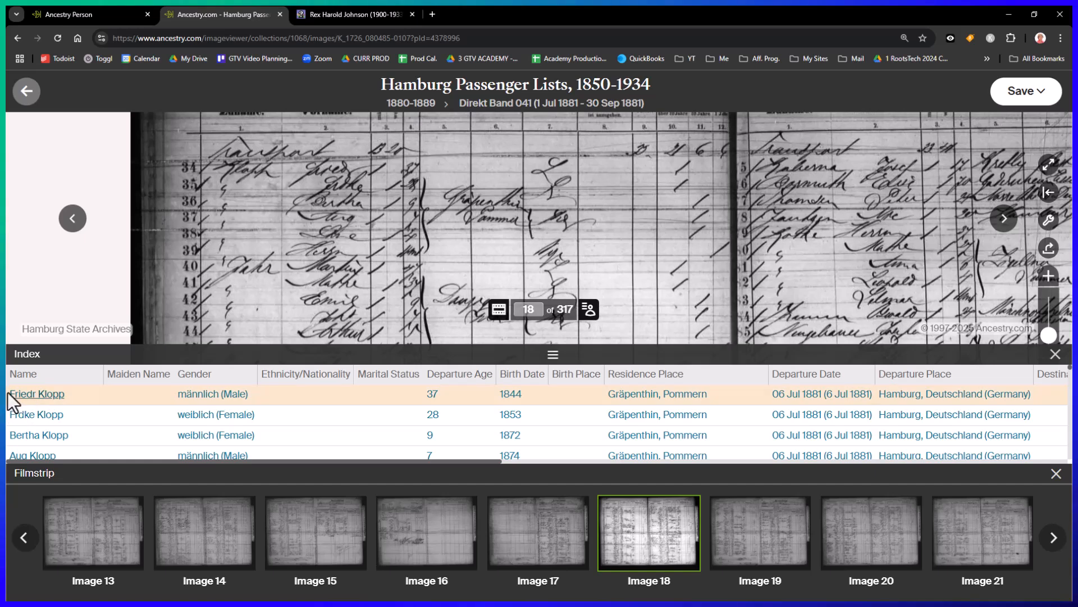
Copy all of image 18's index rows without the column headings and paste them as Text into the Excel workbook at cell B36.
drag(8, 393, 1069, 476)
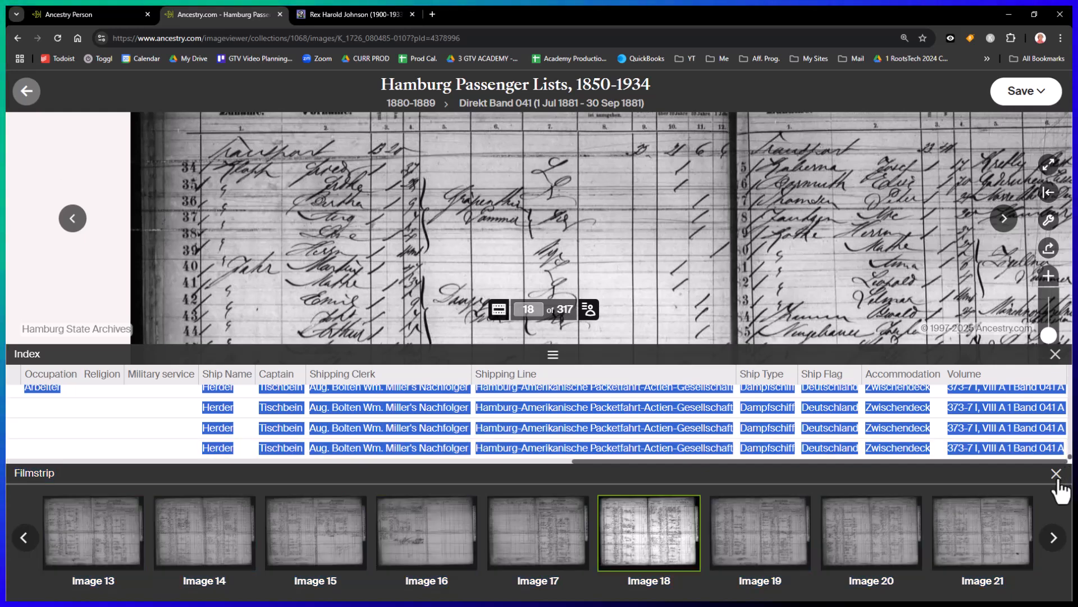
click(1056, 474)
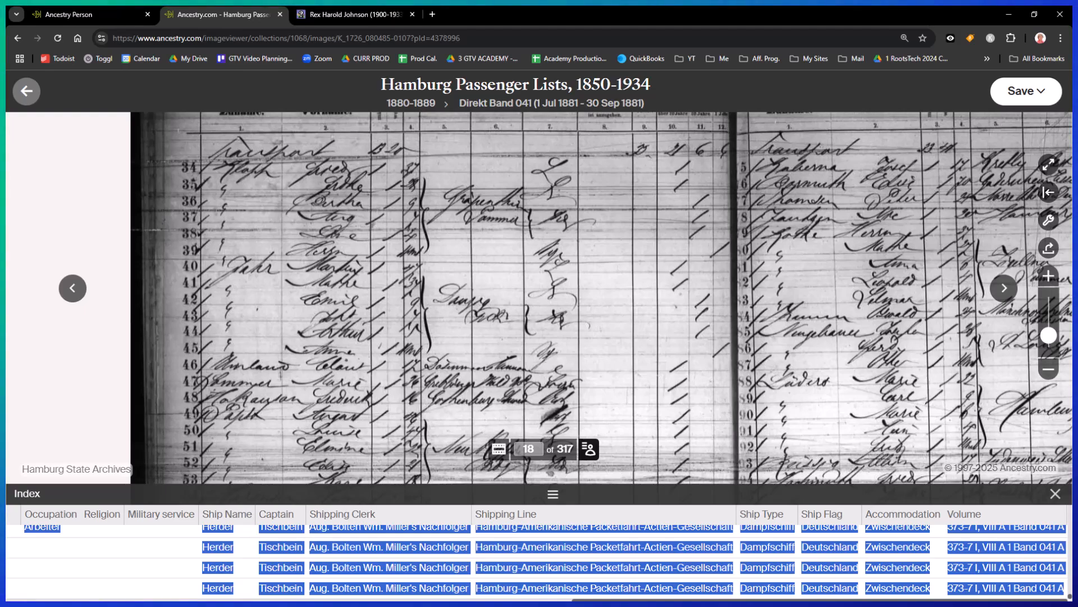
key(alt+Tab)
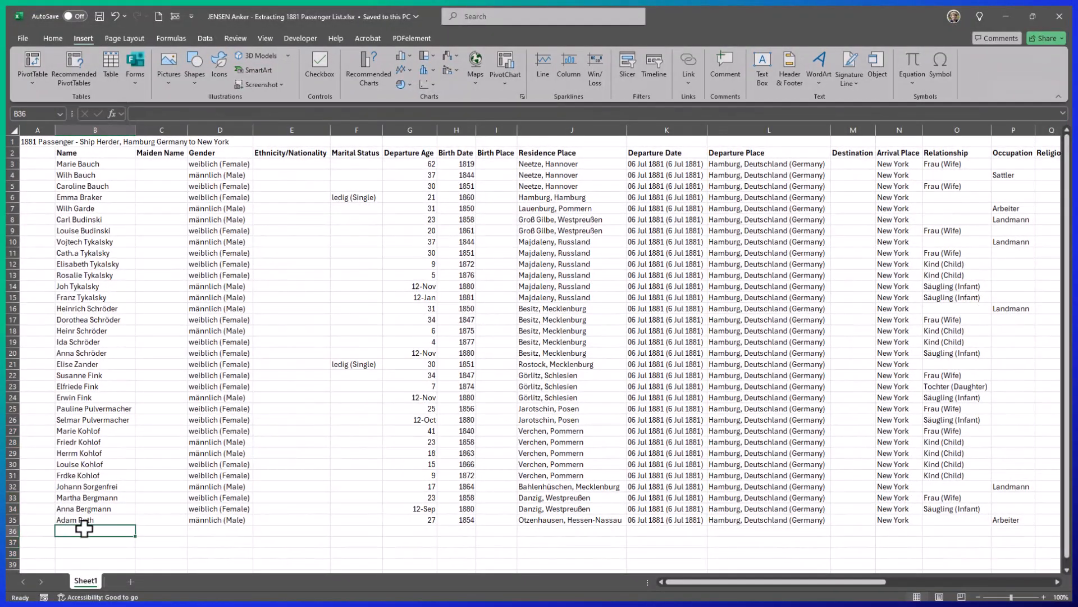
right_click(85, 531)
click(110, 261)
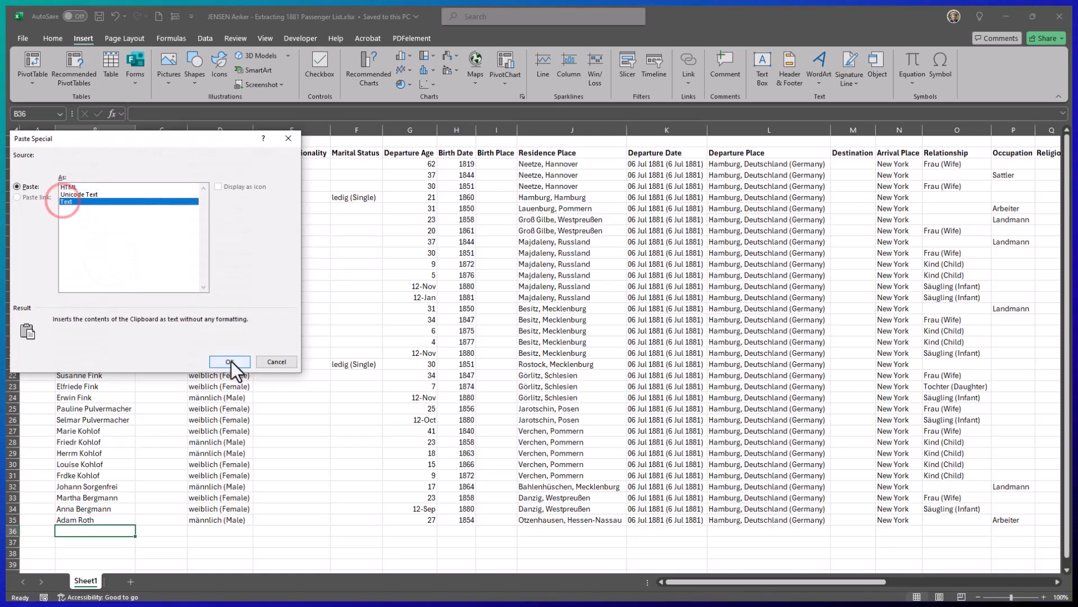
click(230, 361)
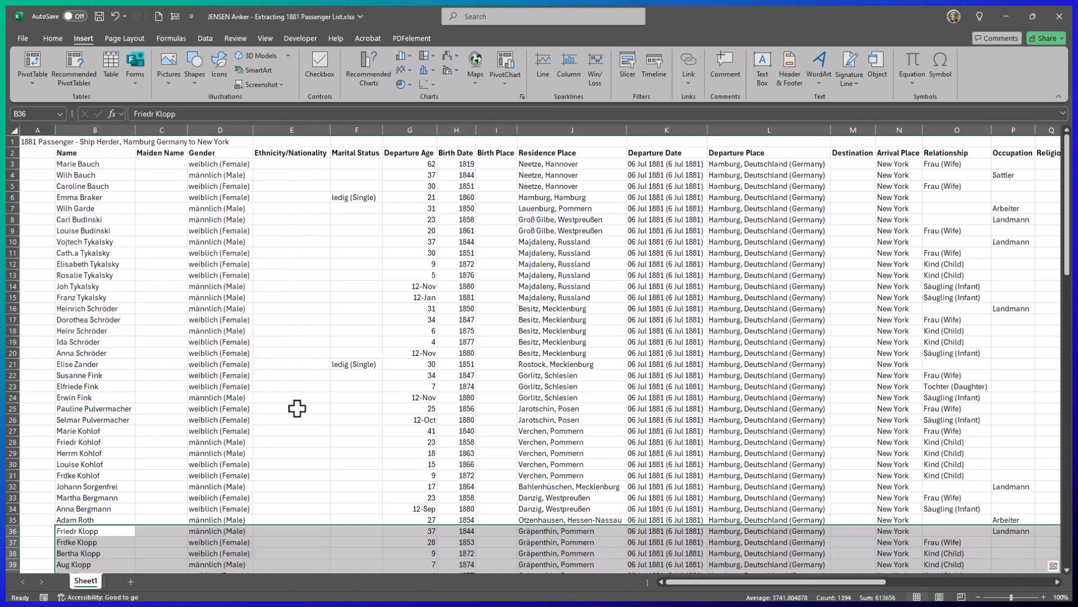
Check the pasted rows, then add the heading "Image" in cell A2 and the image number 17 in A3.
scroll(297, 408, down, 10)
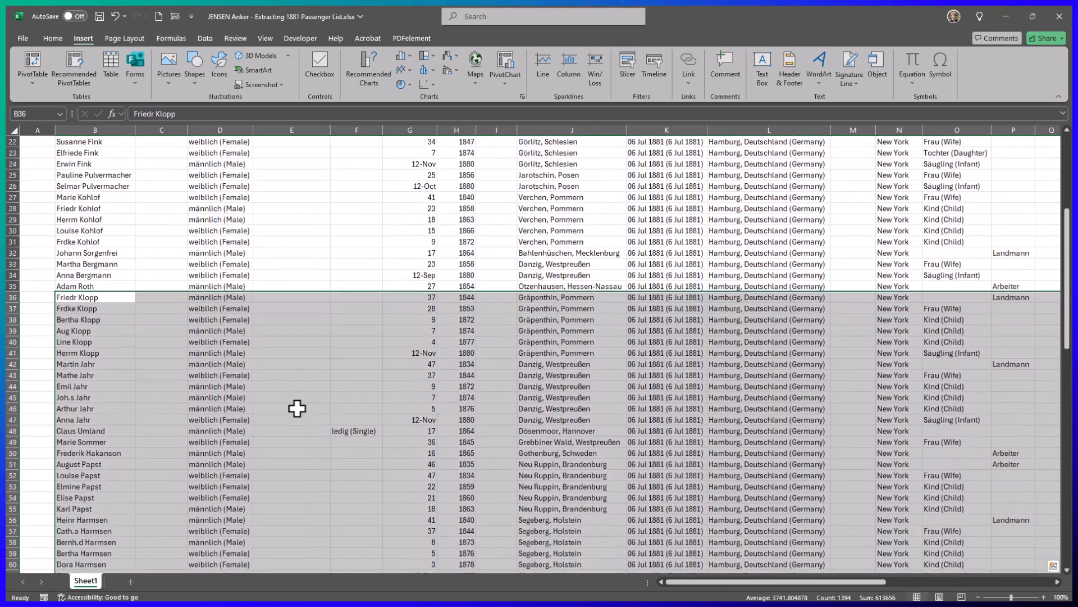
scroll(298, 408, down, 8)
scroll(297, 408, up, 9)
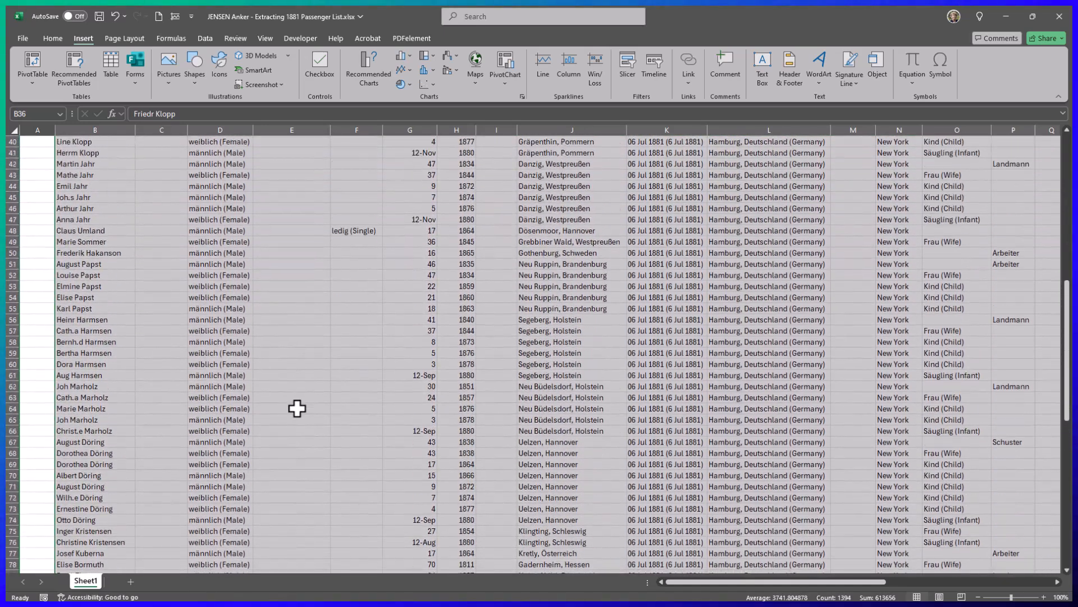
scroll(297, 408, up, 10)
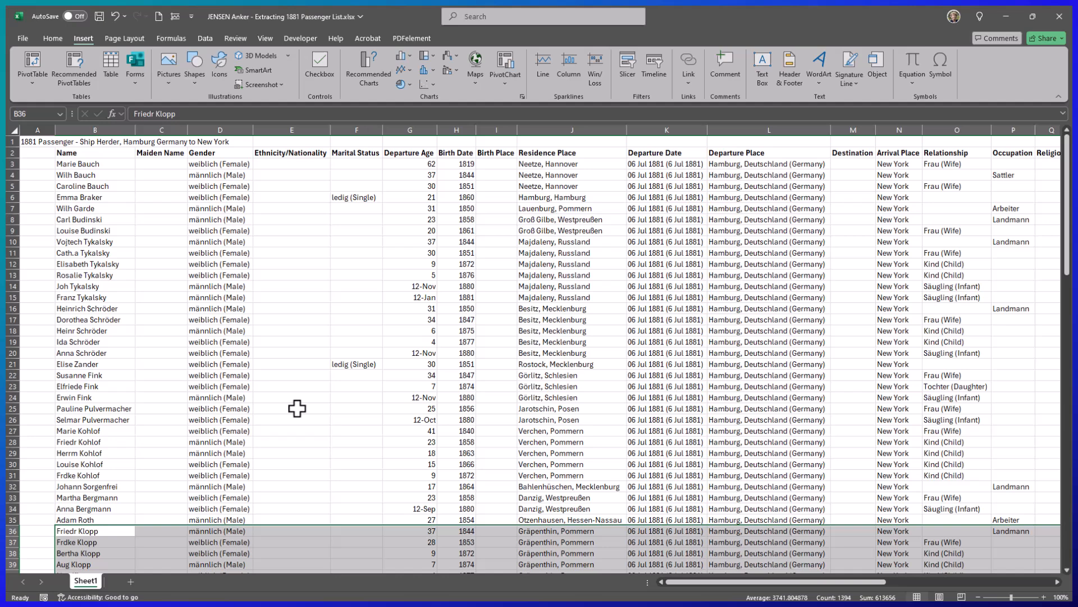
click(28, 151)
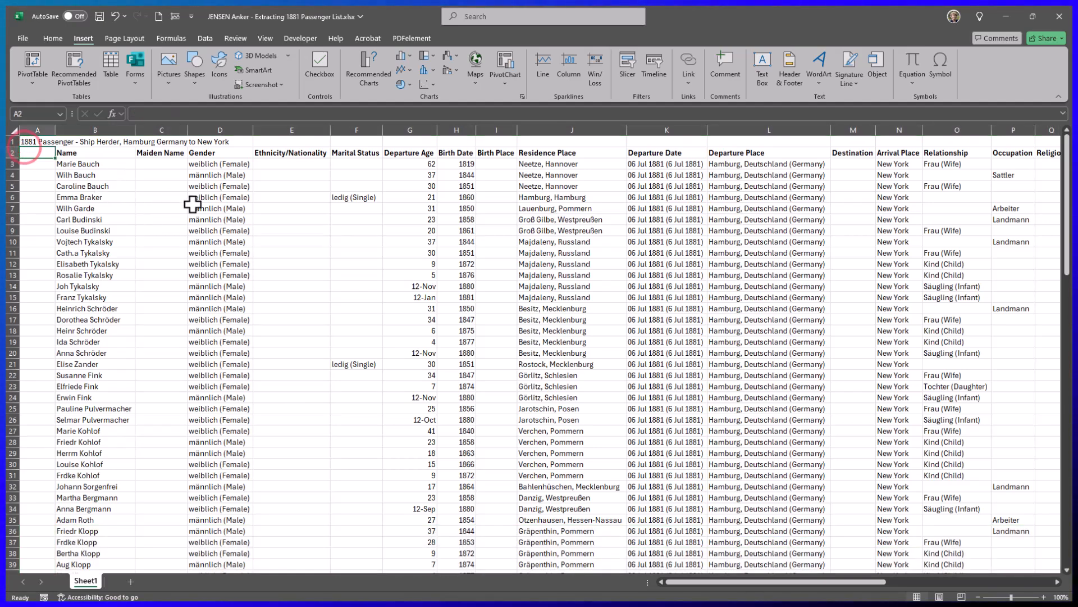
text(Image)
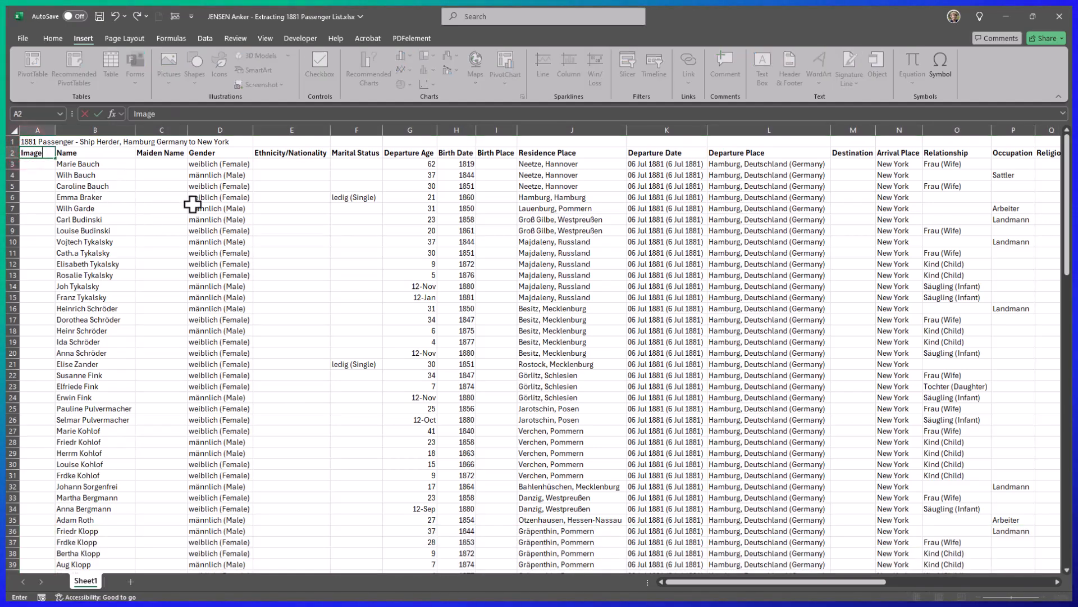
key(Return)
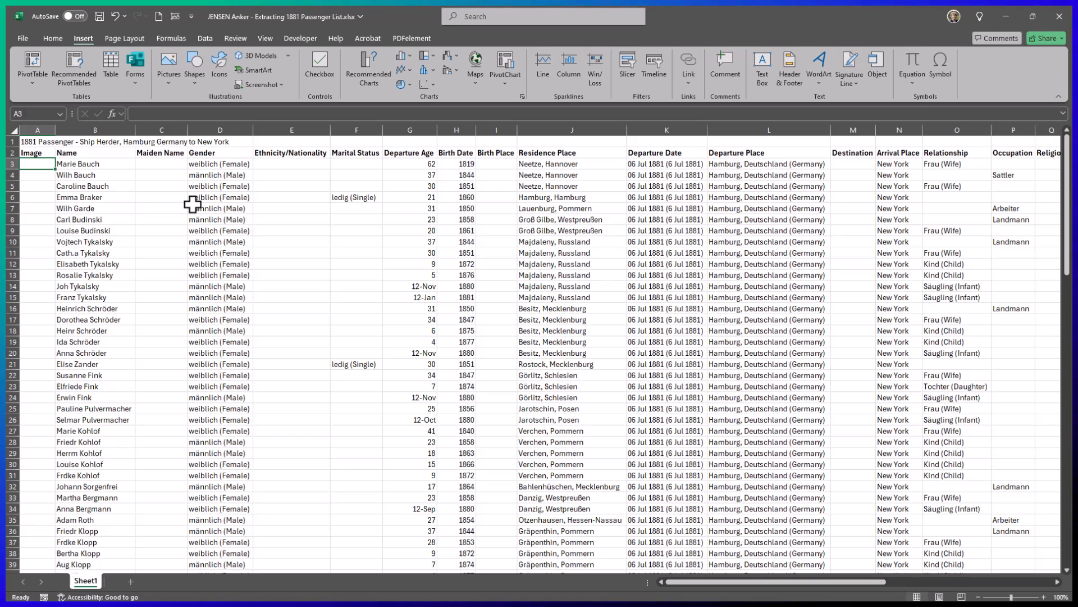
text(17)
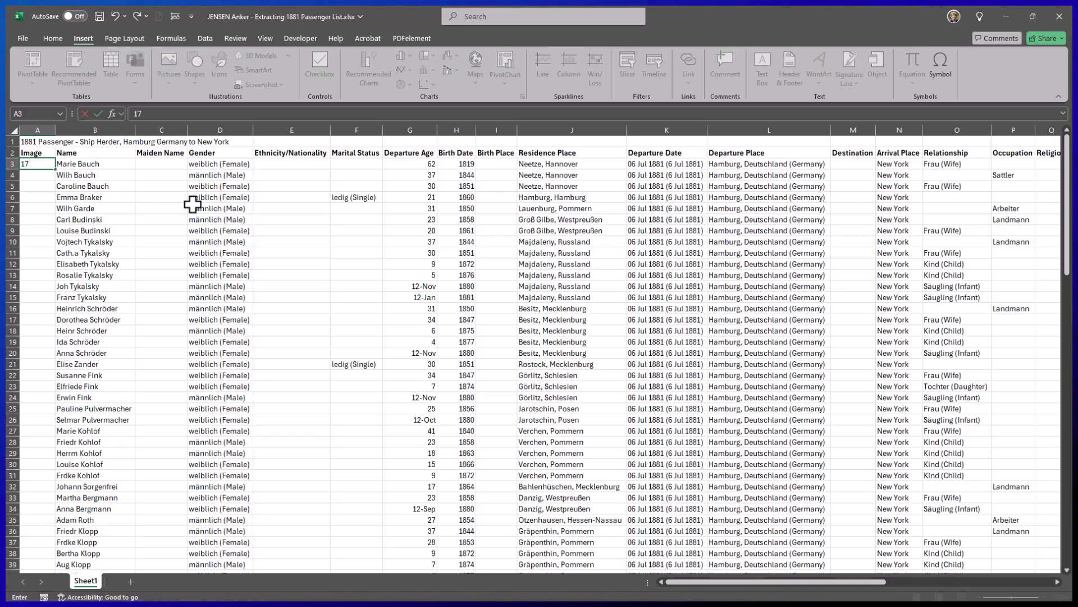
key(Return)
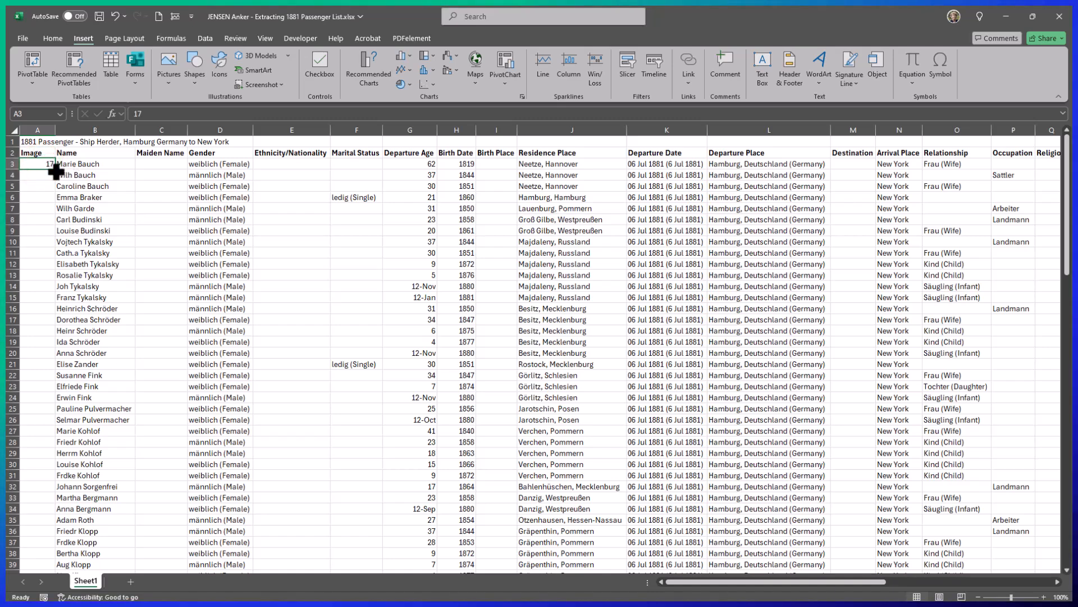
Fill the image number 17 down column A from A3 to row 49.
drag(54, 168, 39, 328)
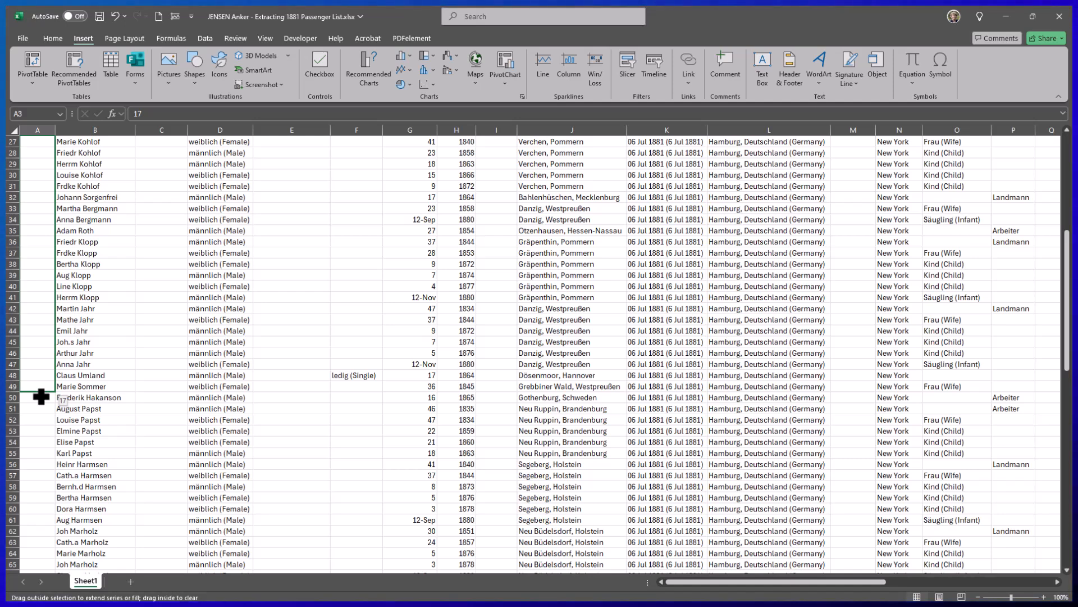
drag(41, 397, 41, 396)
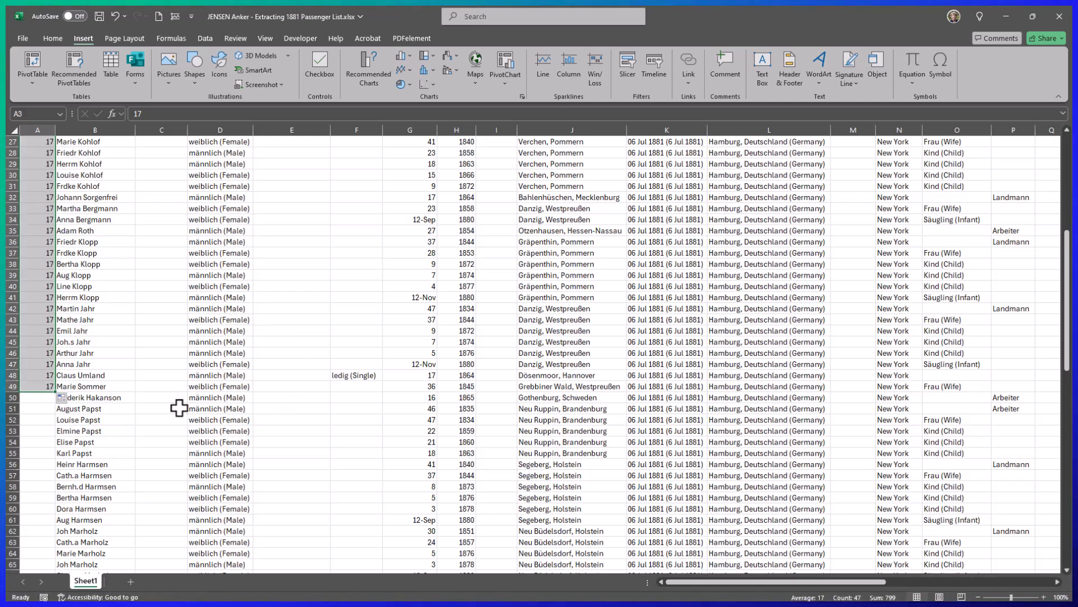
scroll(159, 410, up, 1)
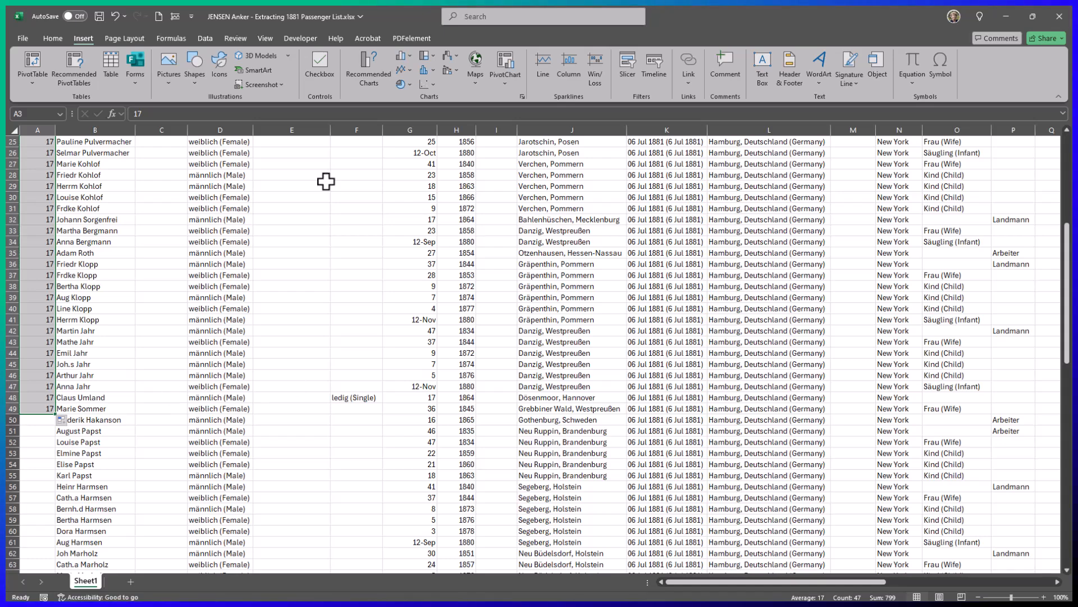
Switch to Ancestry, return from image 18 to image 17 and check the names of its last indexed passengers.
click(1008, 10)
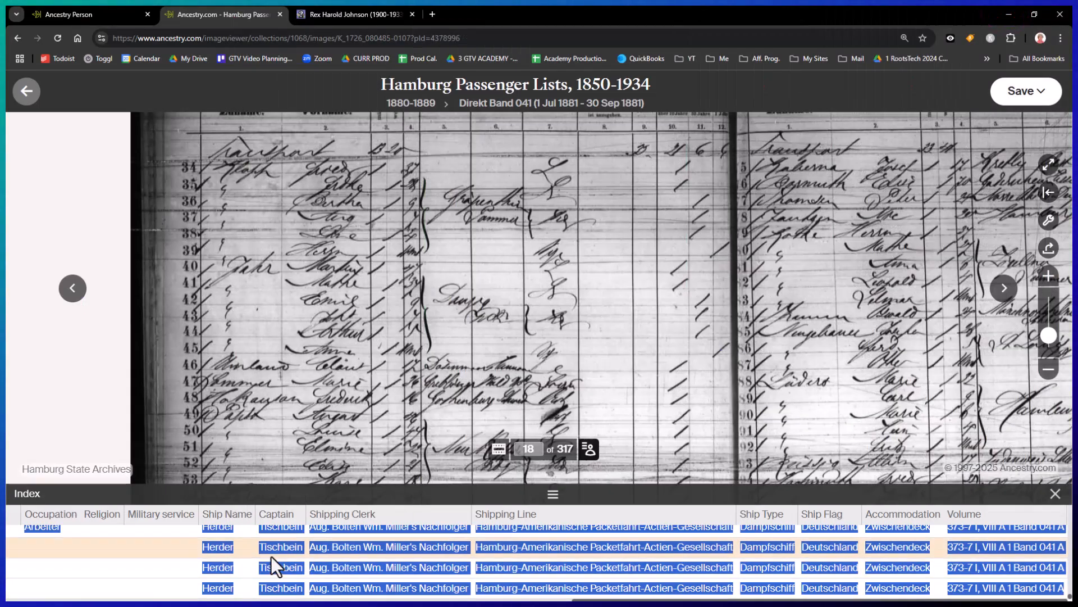
scroll(357, 352, up, 1)
scroll(357, 352, up, 2)
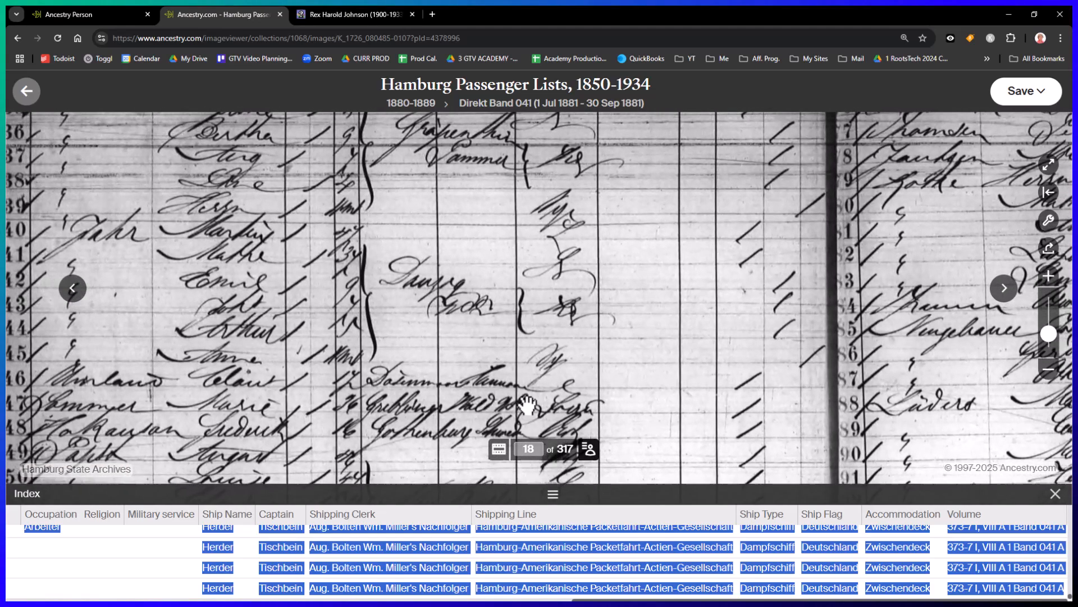
scroll(529, 408, down, 3)
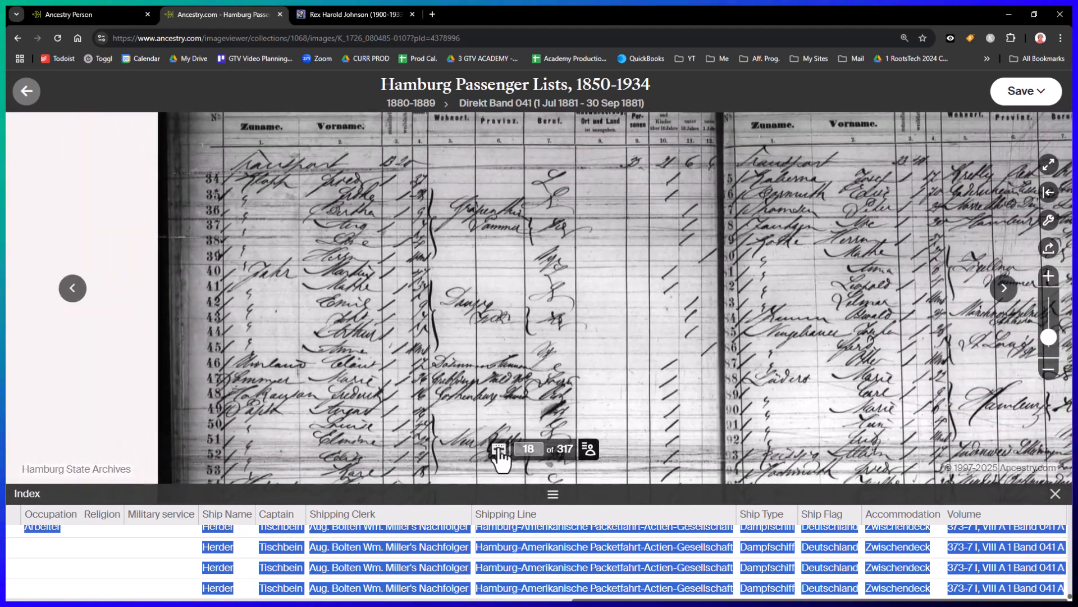
click(69, 288)
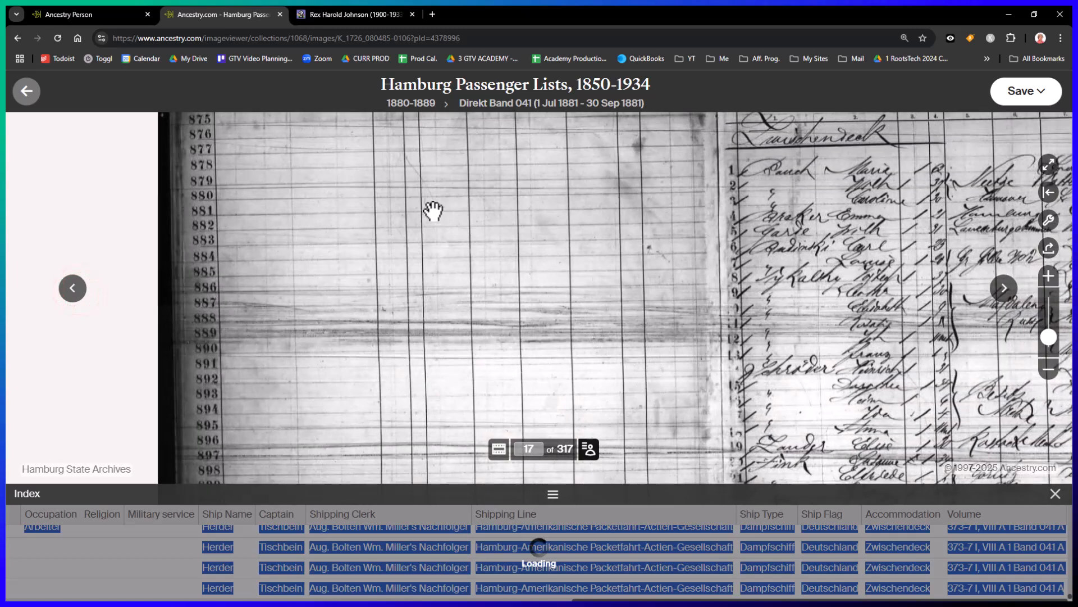
drag(546, 493, 555, 137)
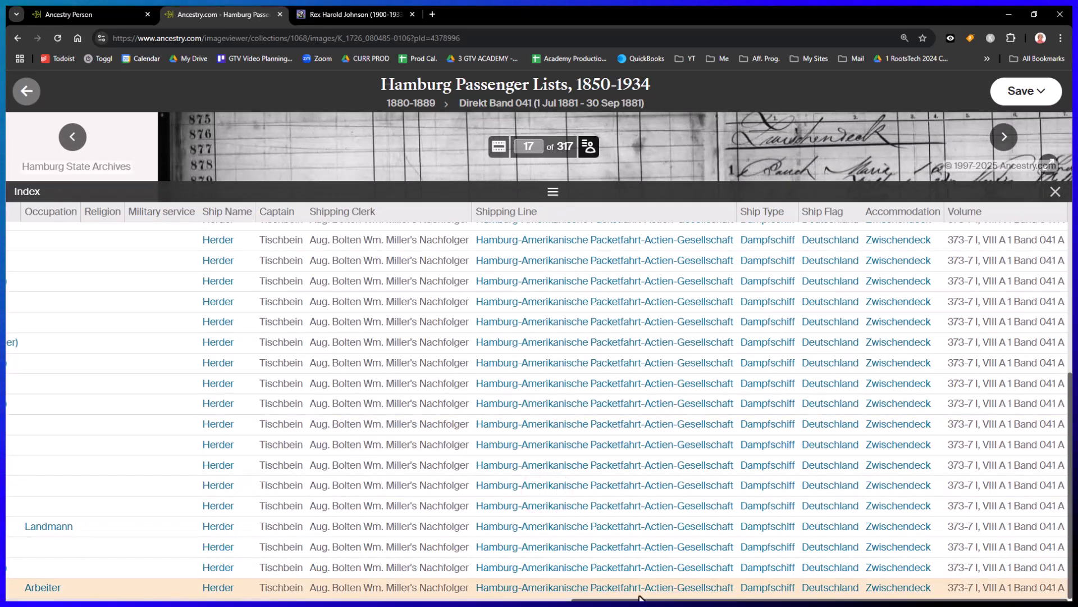
drag(638, 599, 9, 577)
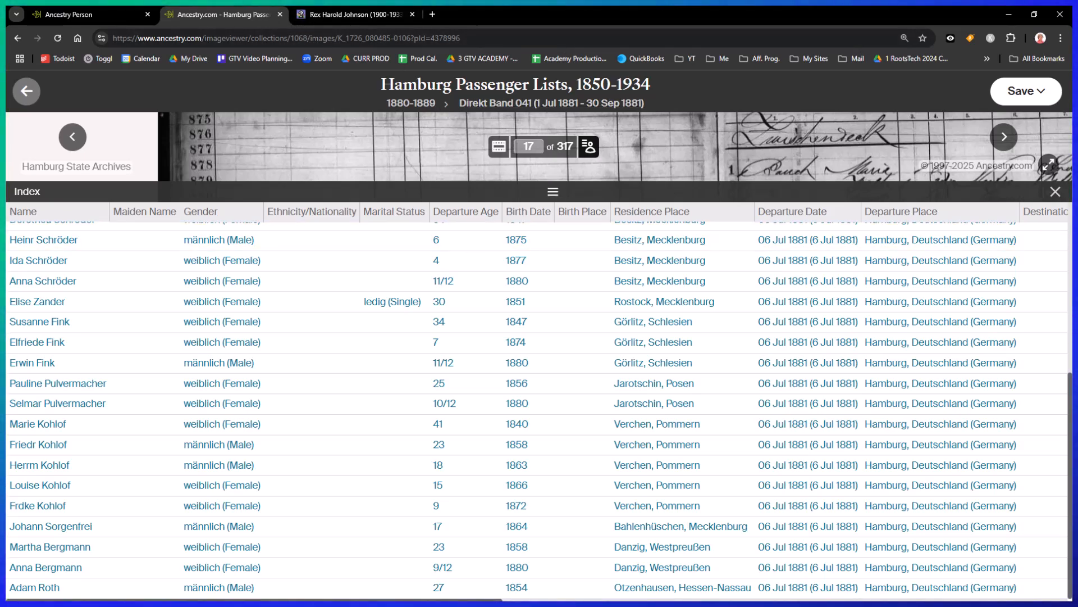
Switch to Excel, enter the image number 18 in cell A36 and fill it down column A to row 117.
key(alt+Tab)
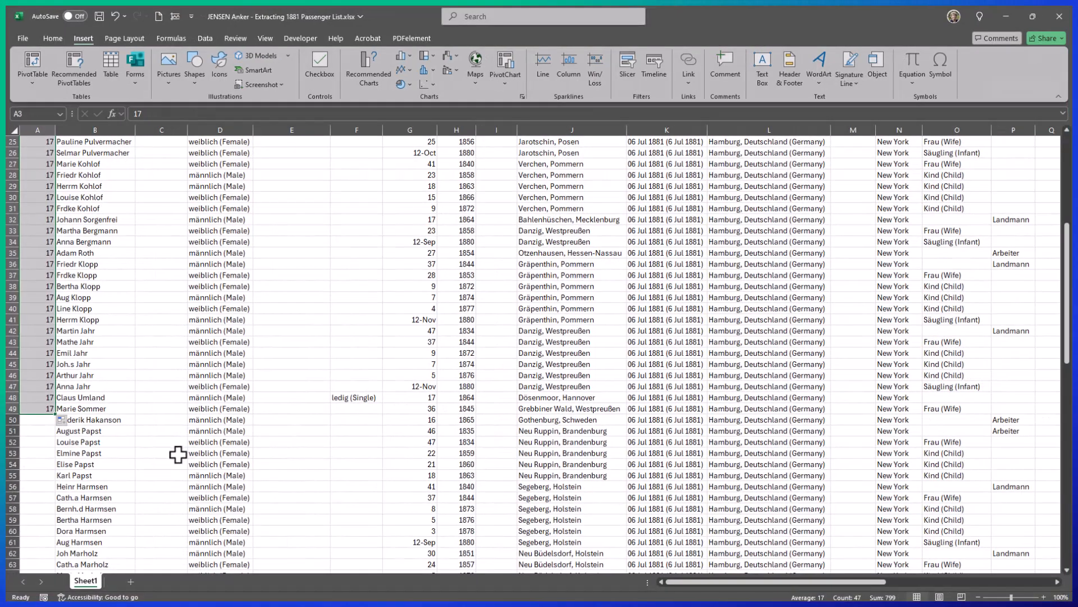
scroll(177, 454, up, 1)
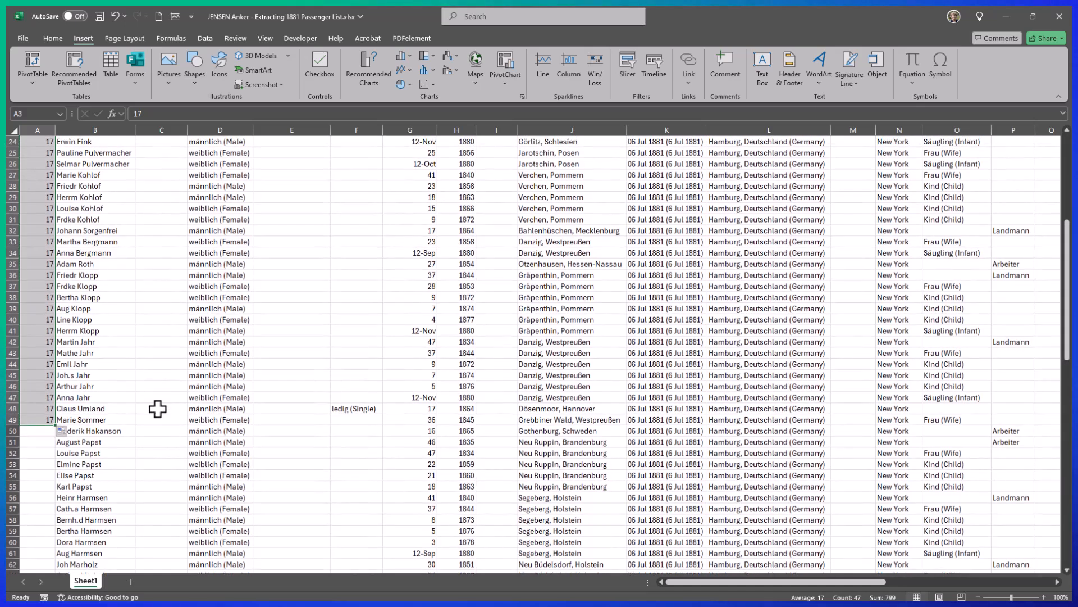
click(36, 276)
text(18)
key(Return)
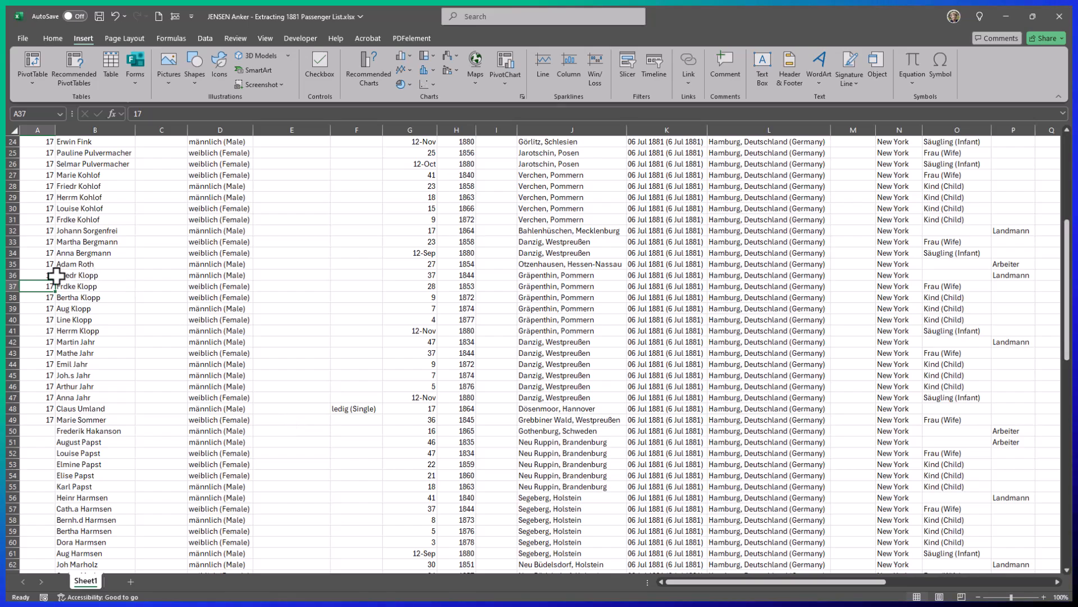
mouse_move(53, 281)
mouse_down()
mouse_move(50, 575)
mouse_move(36, 598)
mouse_move(51, 479)
mouse_move(51, 492)
mouse_up()
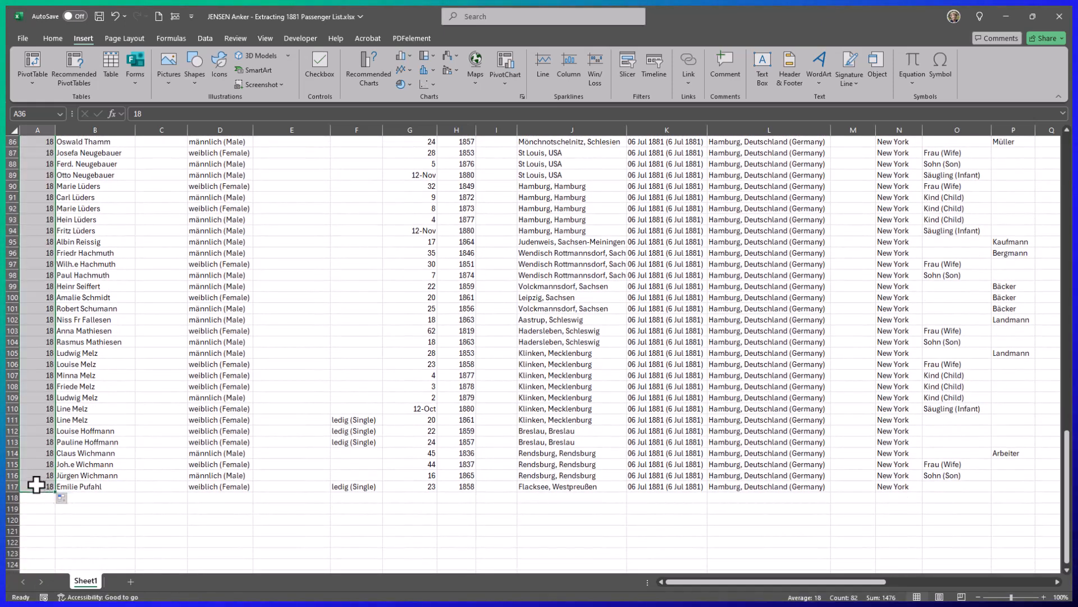
click(145, 521)
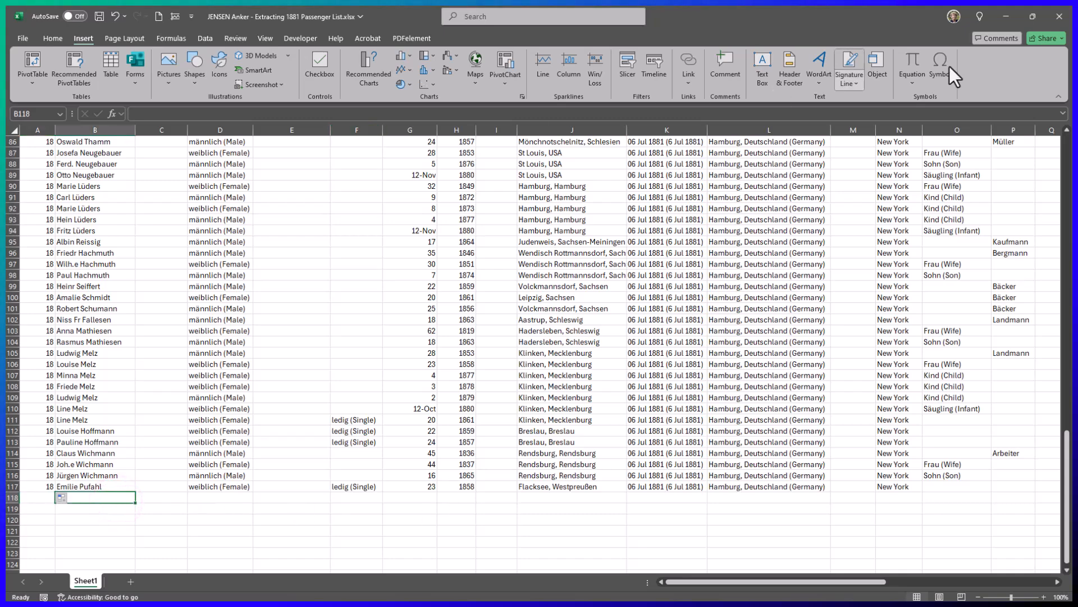
Switch to Ancestry, open image 19 and copy all of its index rows without the column headings.
click(1006, 14)
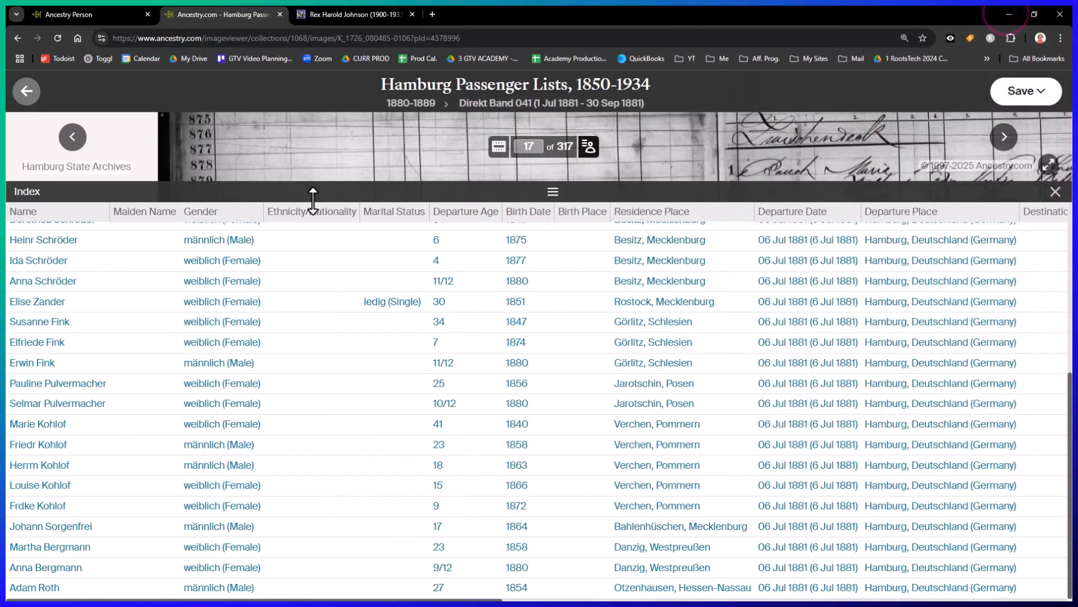
click(538, 151)
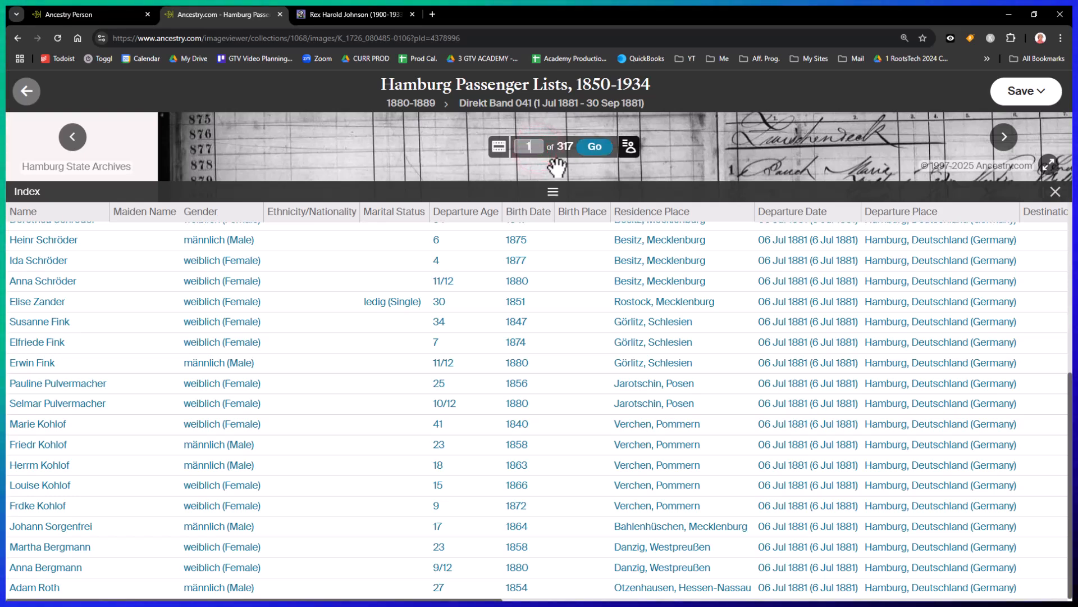
key(Return)
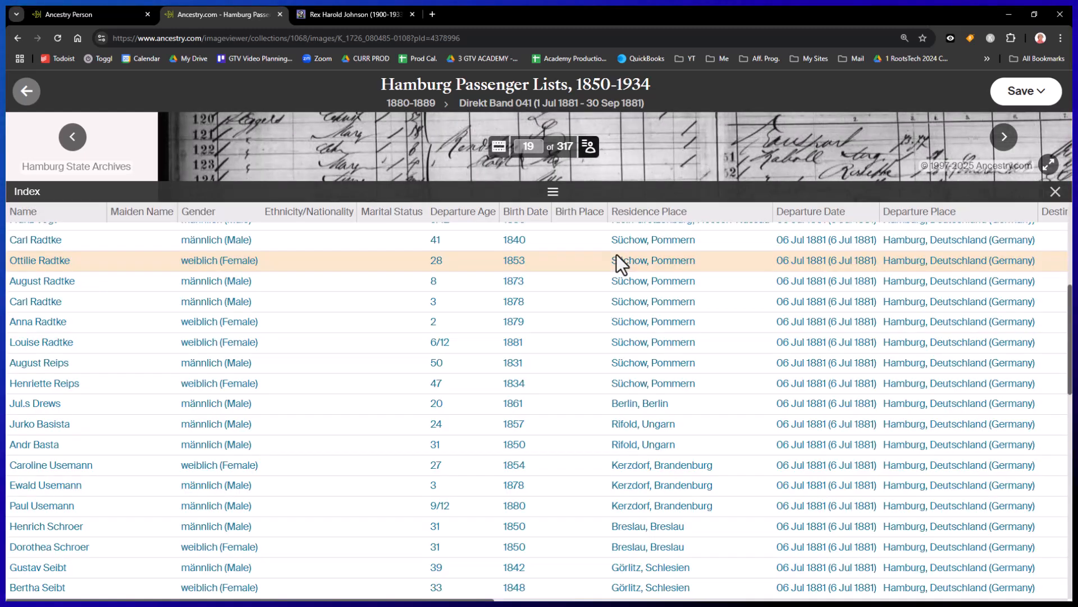
scroll(442, 275, up, 5)
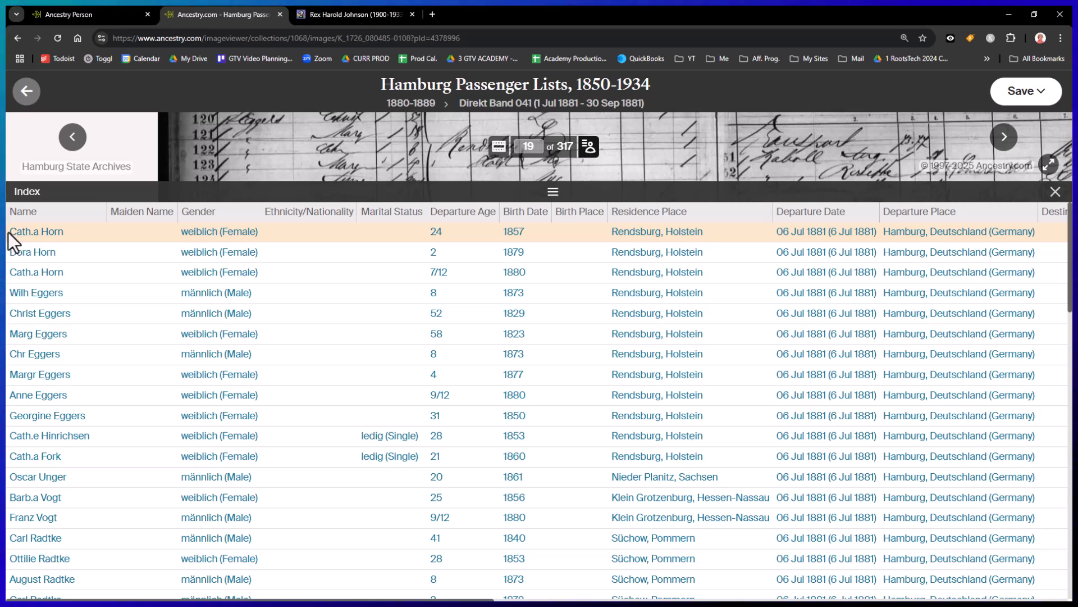
drag(8, 232, 1069, 599)
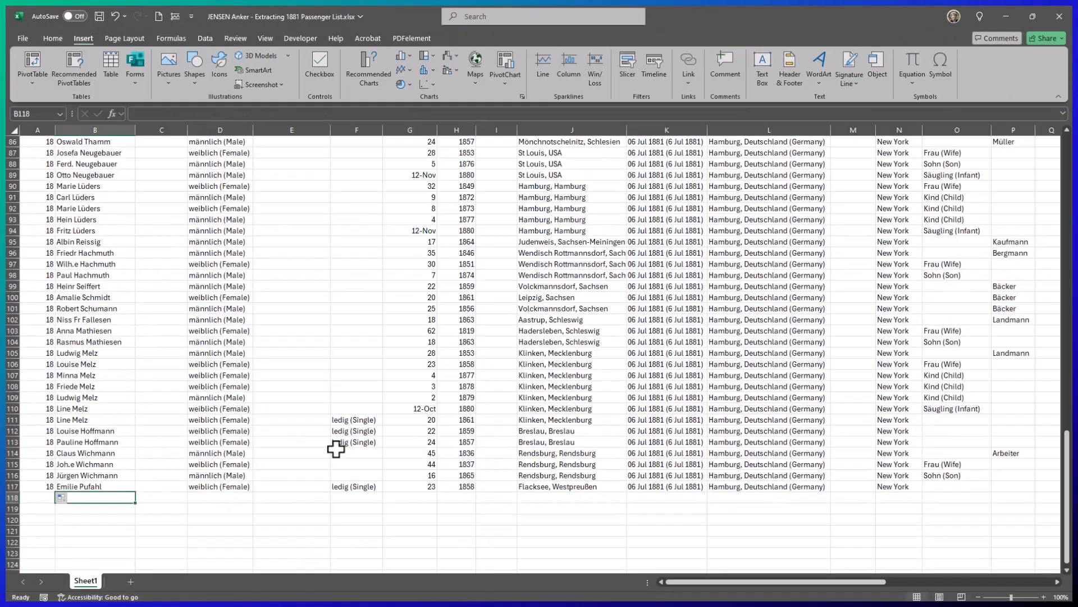
Paste the copied image 19 rows as Text into the Excel workbook at cell B118.
right_click(90, 498)
click(112, 225)
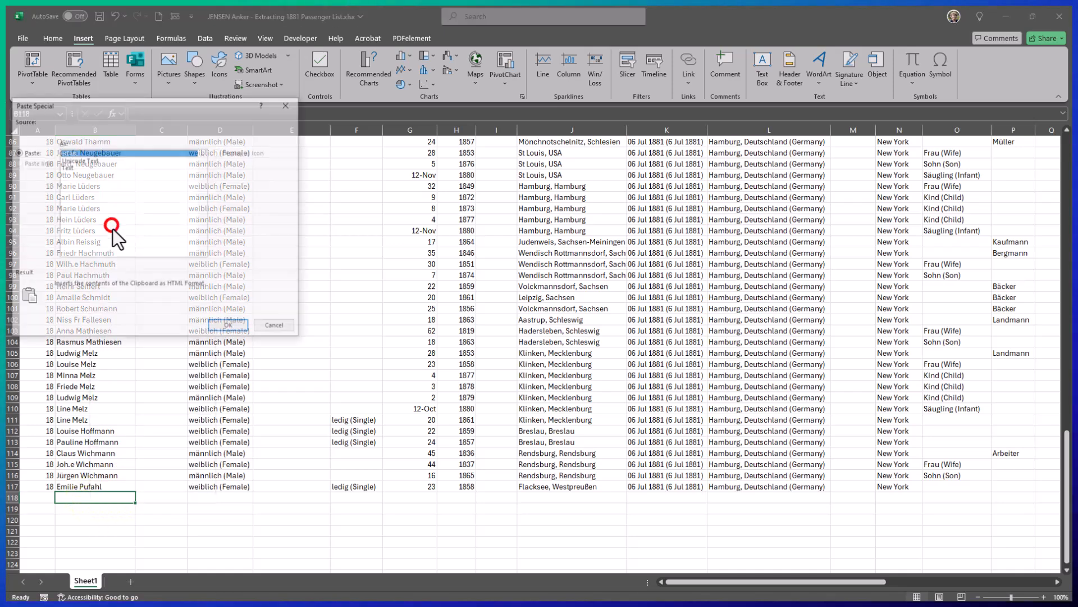
click(65, 166)
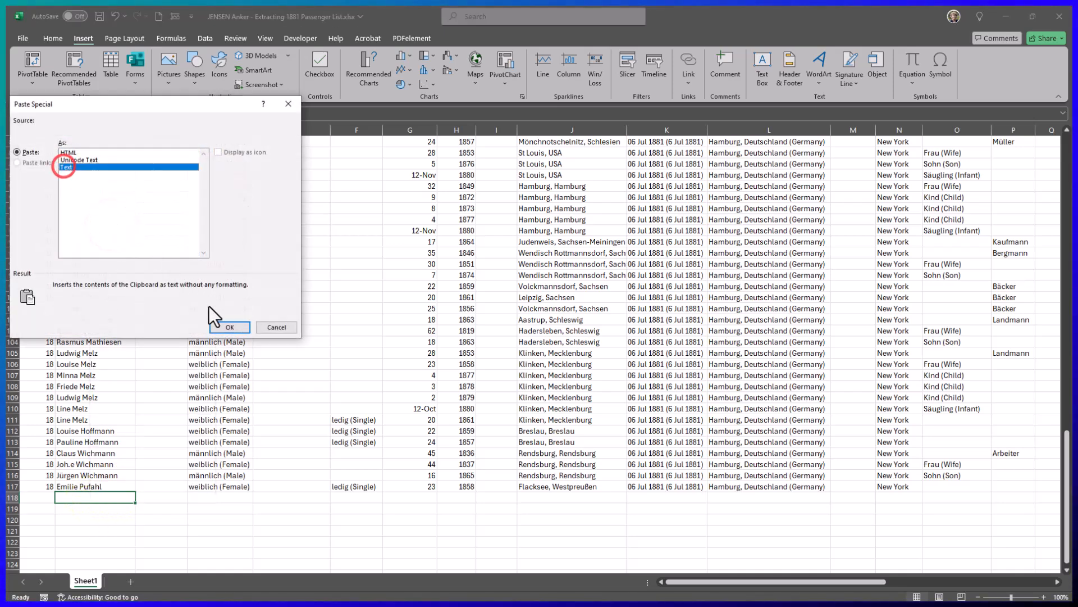
click(229, 327)
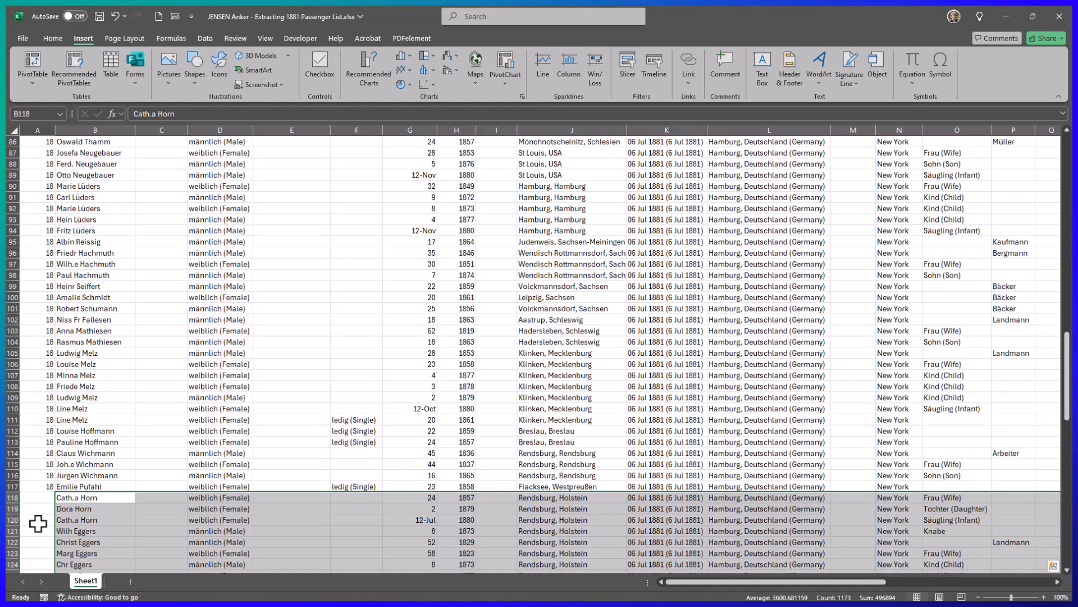
Enter the image number 19 in cell A118 and fill it down column A to row 186.
click(38, 499)
text(19)
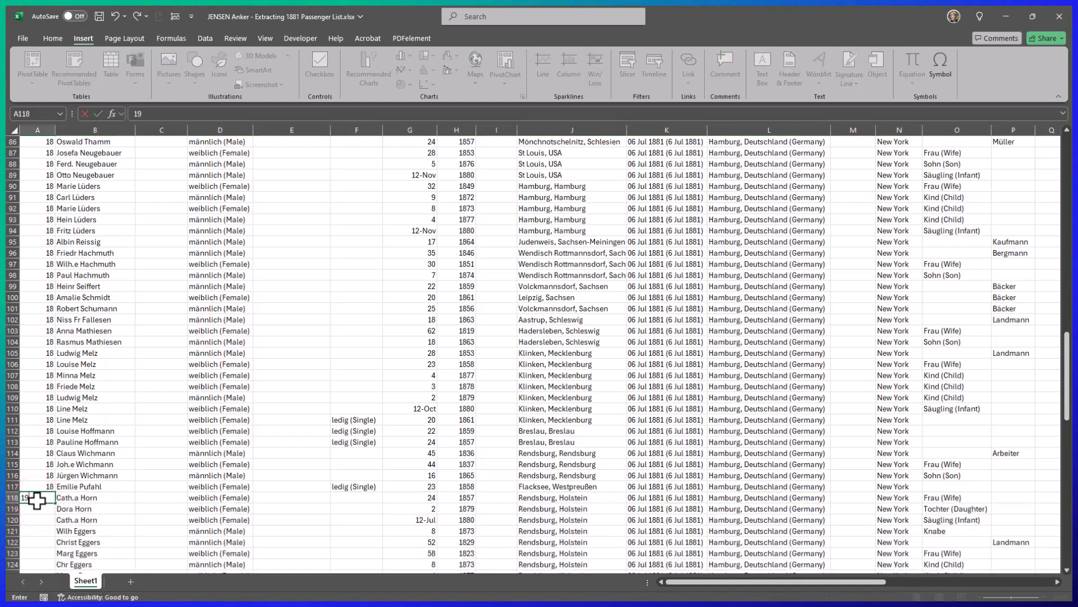
key(Return)
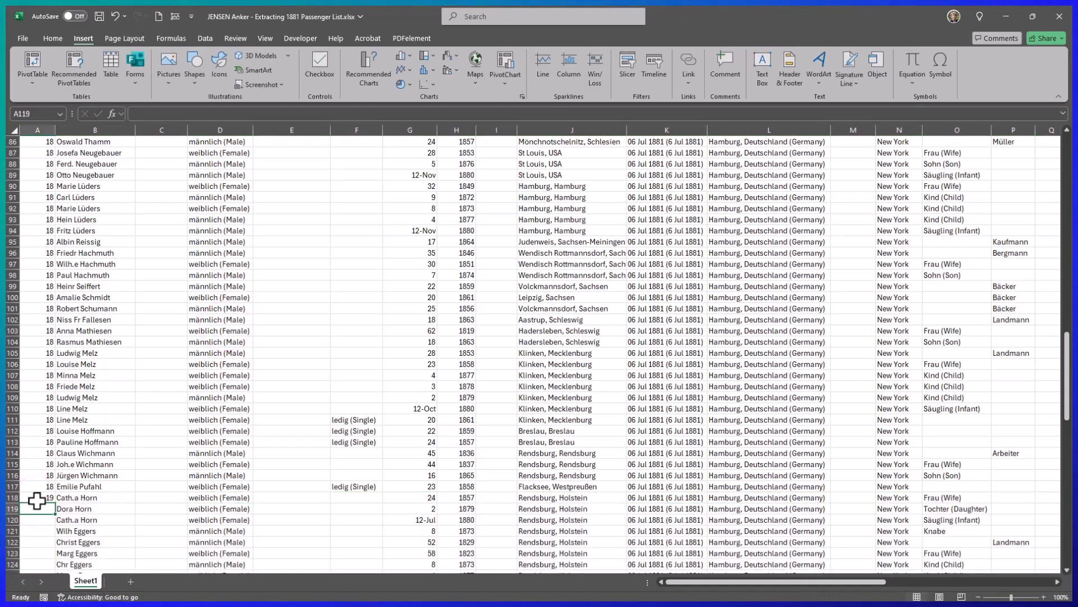
click(39, 498)
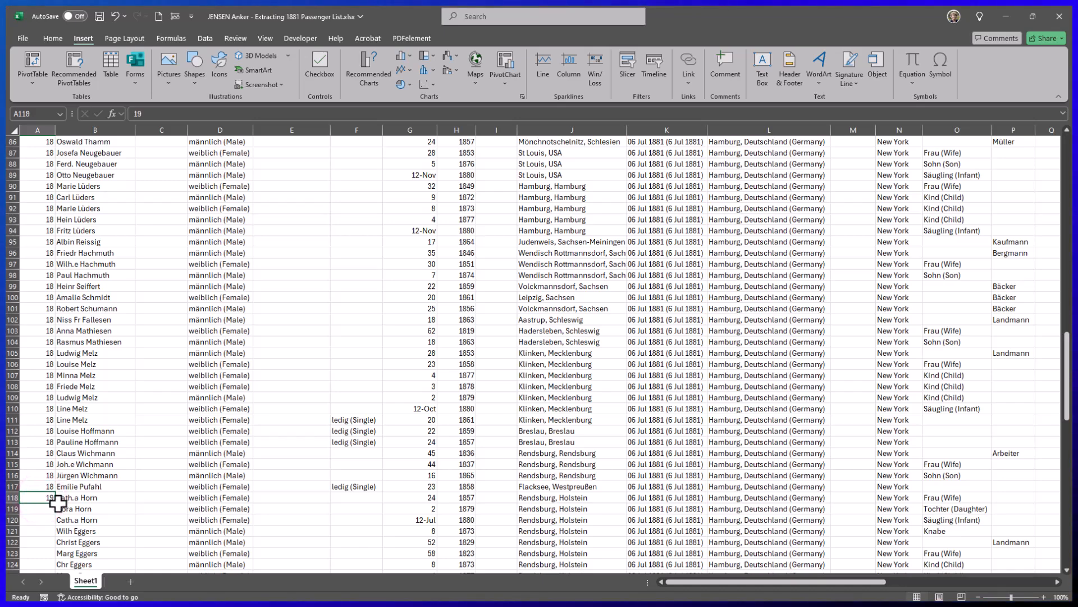
double_click(55, 504)
scroll(53, 508, down, 4)
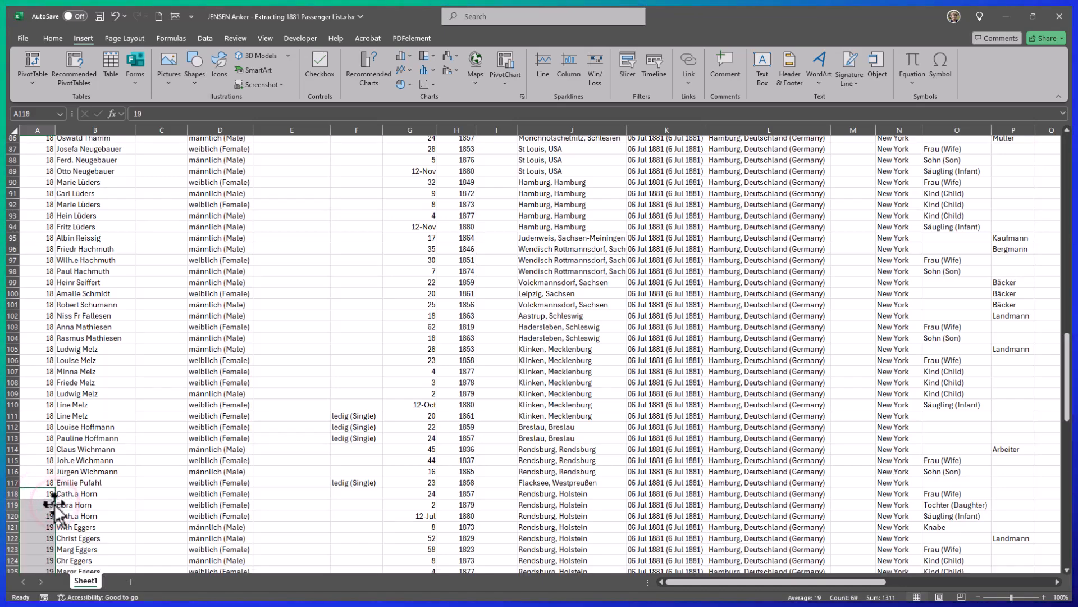
scroll(52, 508, down, 14)
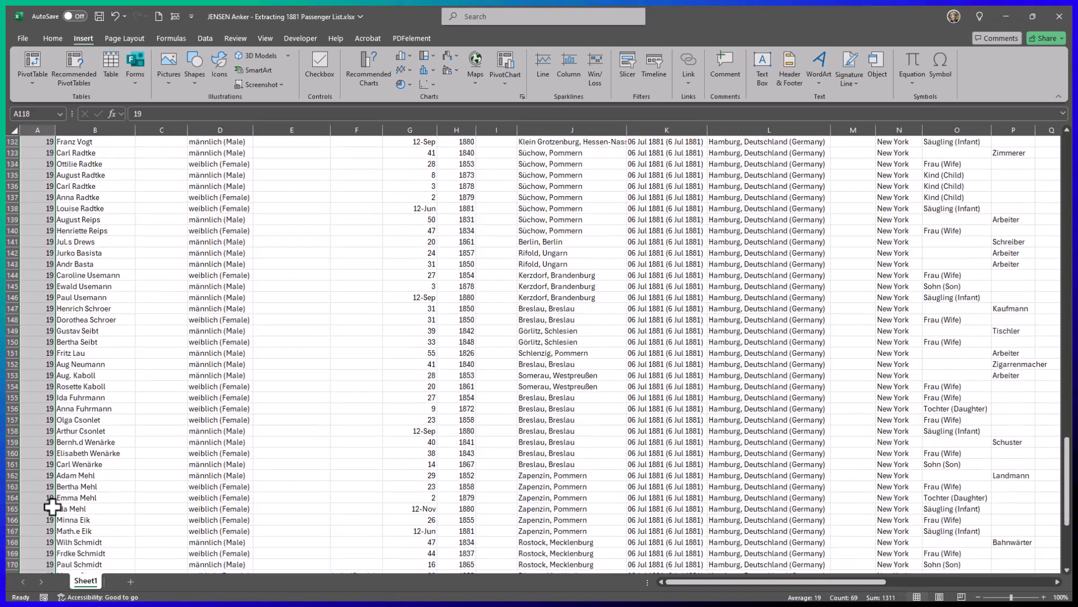
scroll(52, 507, down, 5)
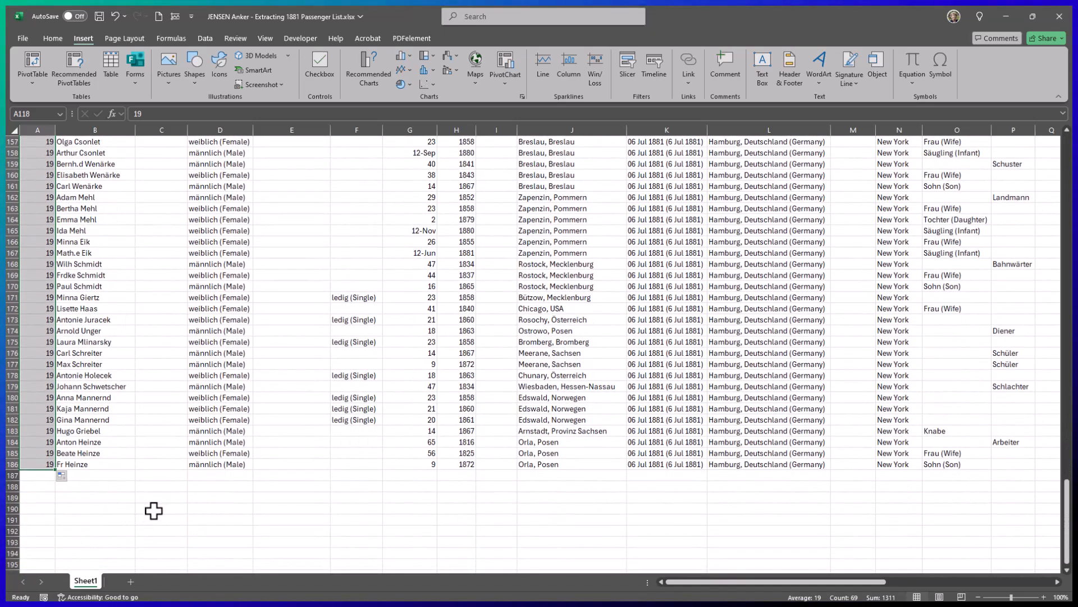
click(190, 520)
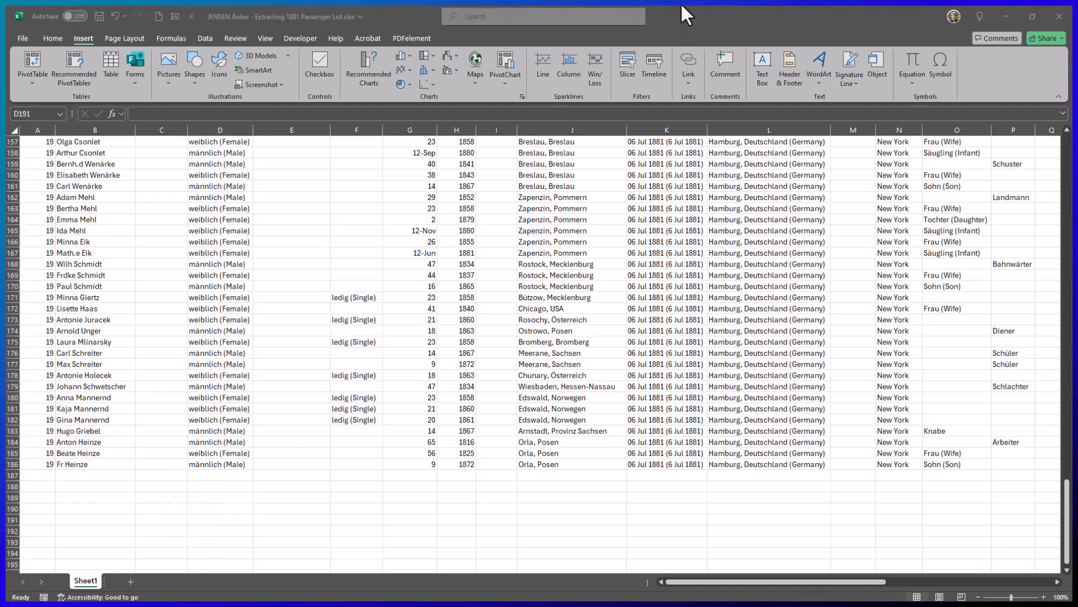
Switch to Ancestry, open image 20 and copy all of its index rows without the column headings.
click(1005, 15)
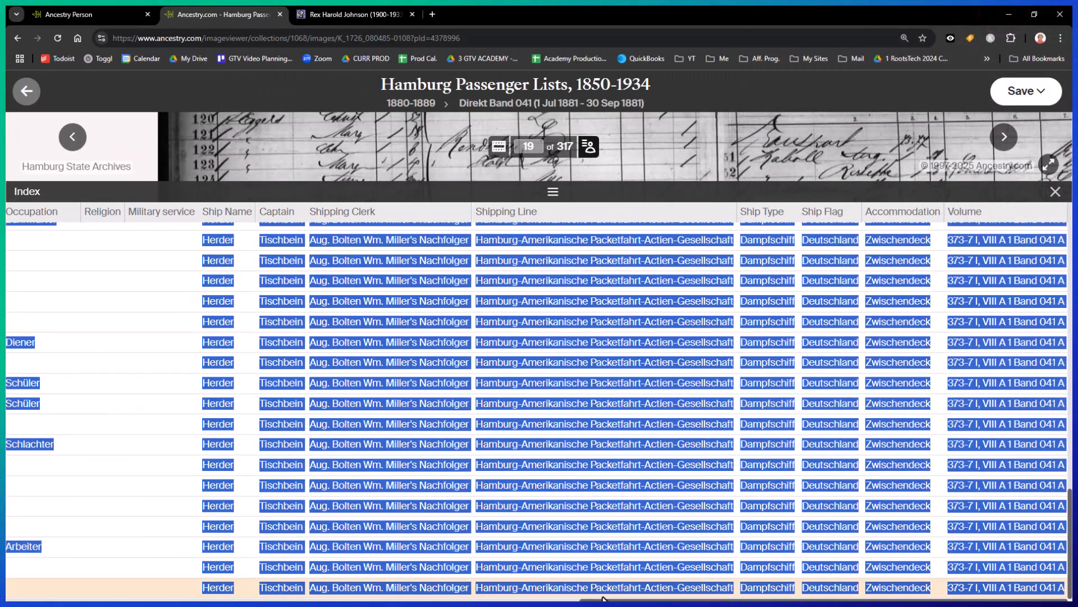
drag(603, 599, 10, 589)
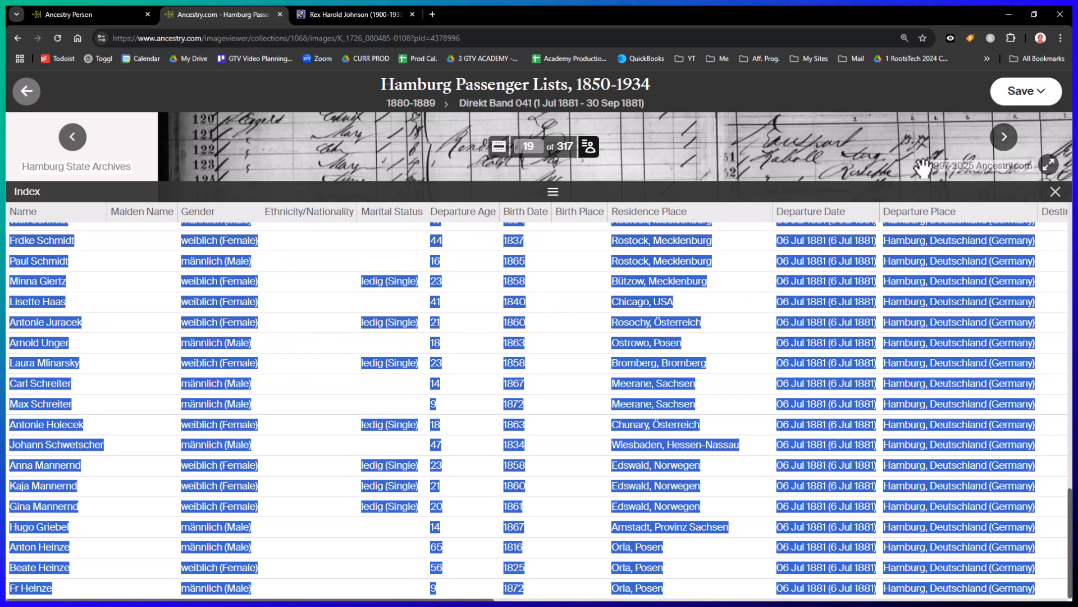
click(1005, 137)
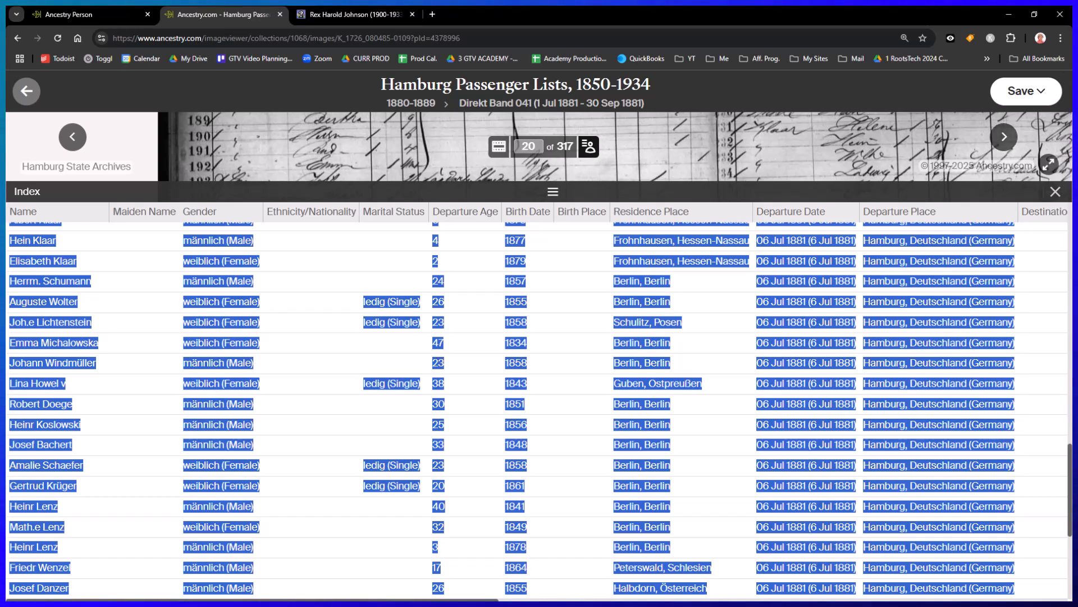
Switch to Excel and paste the copied image 20 rows as Text at cell B187.
key(alt+Tab)
click(97, 475)
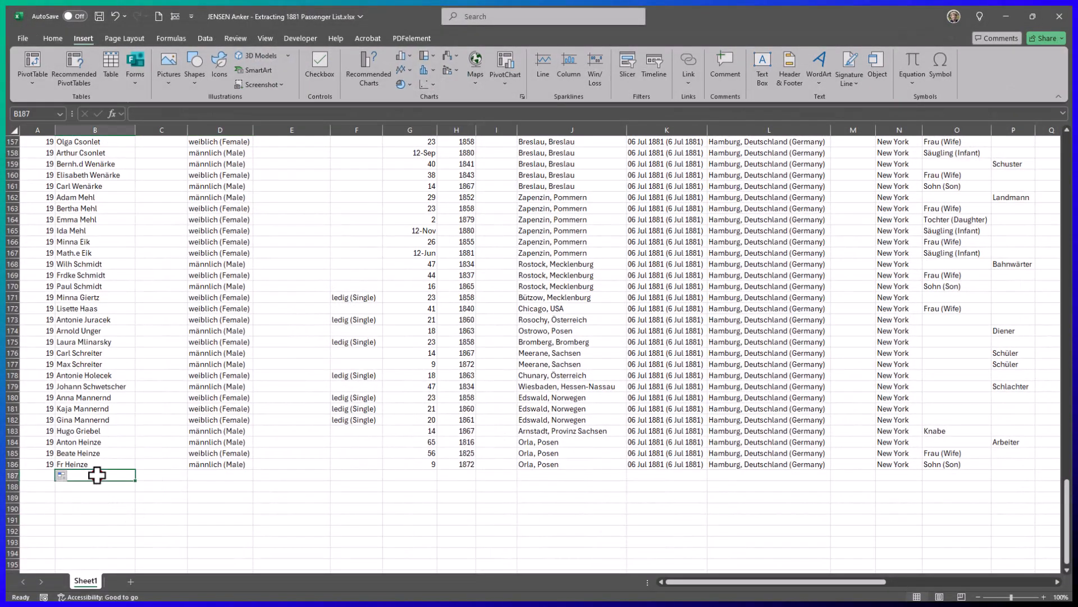
right_click(96, 475)
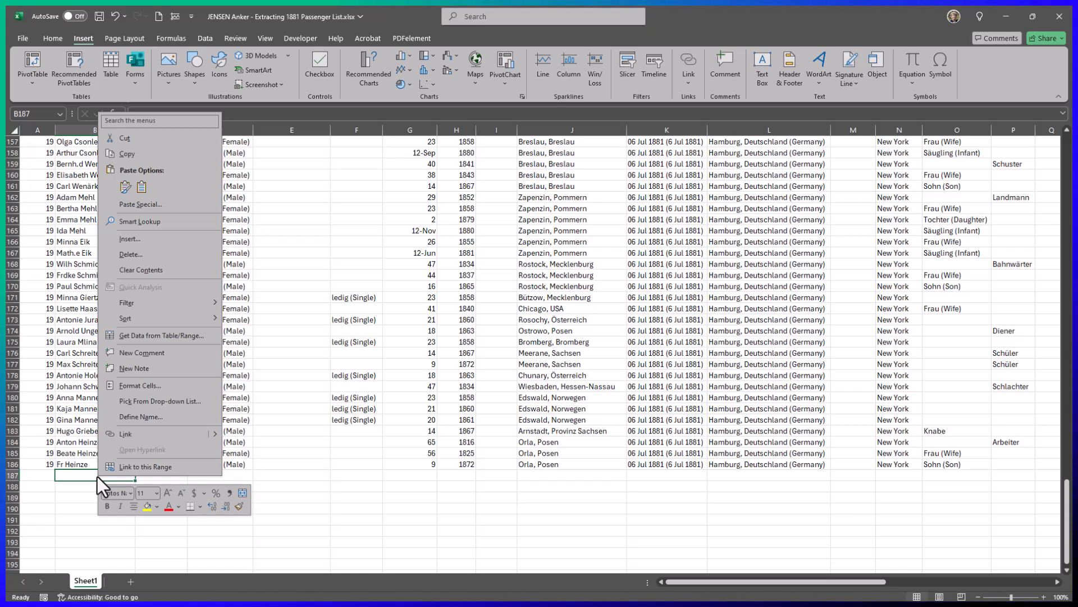
click(131, 203)
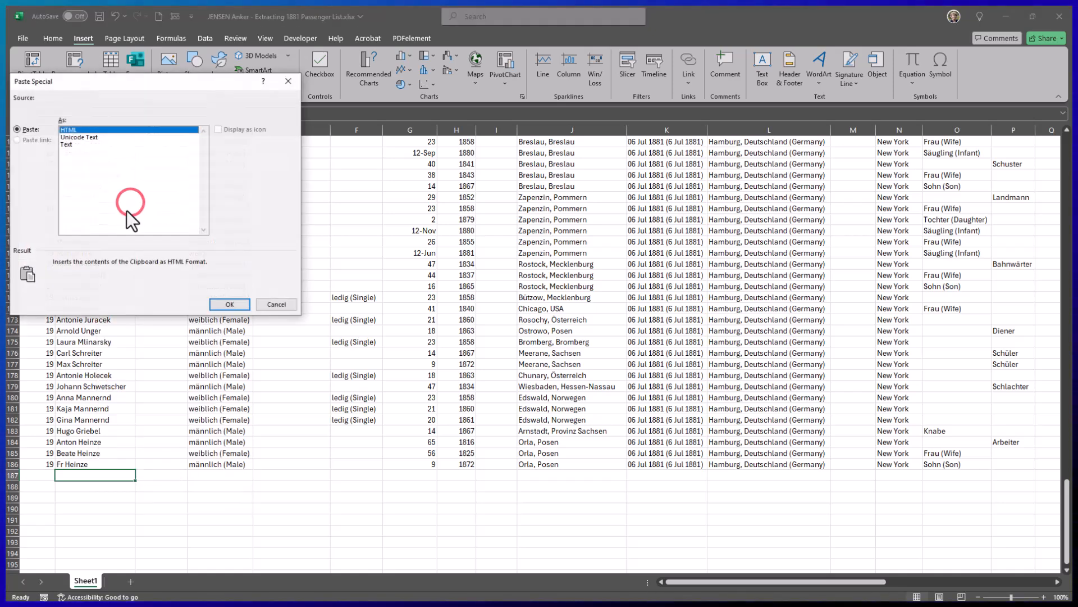
click(69, 146)
click(228, 303)
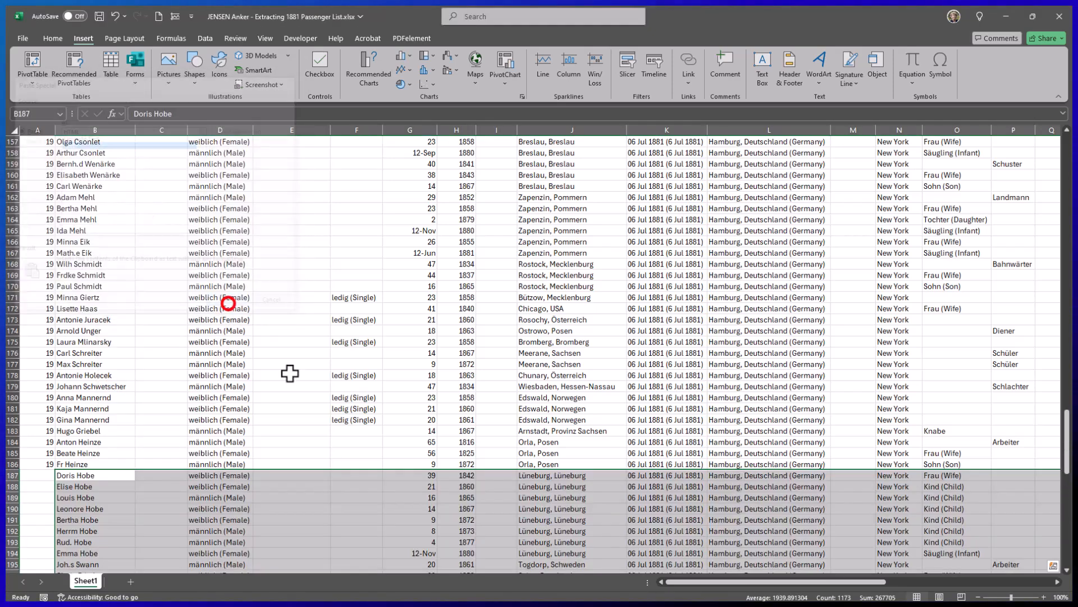
Enter the image number 20 in cell A187 and fill it down column A to row 255.
click(40, 473)
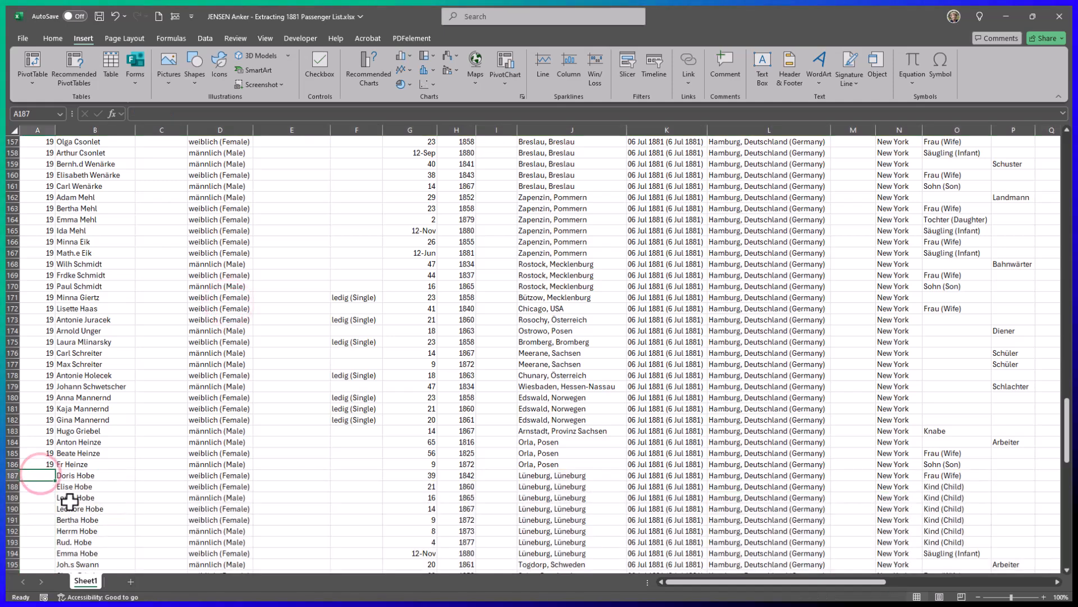
text(20)
key(Return)
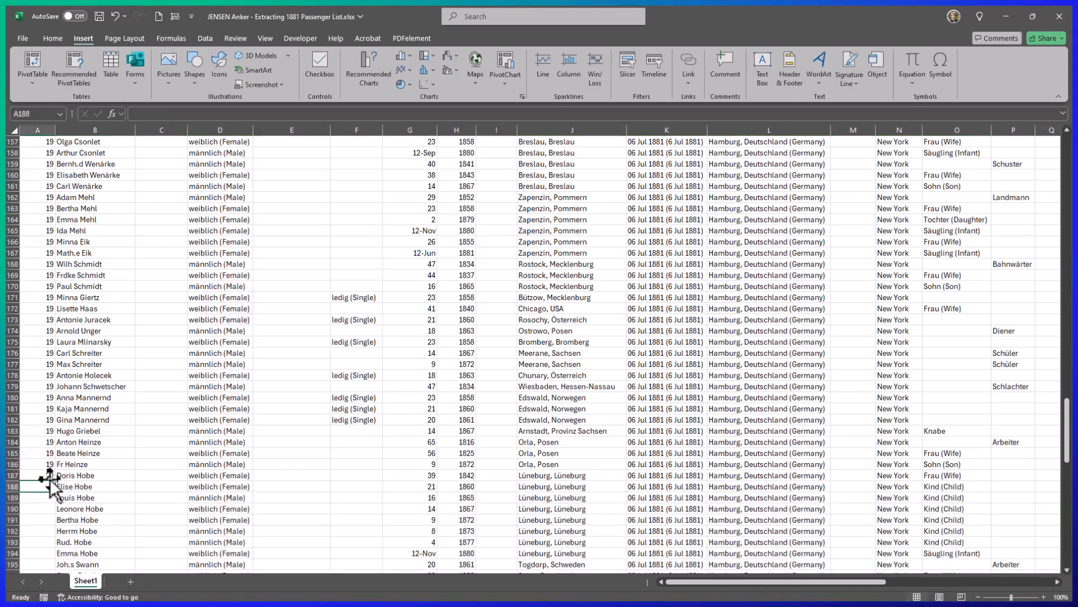
click(49, 477)
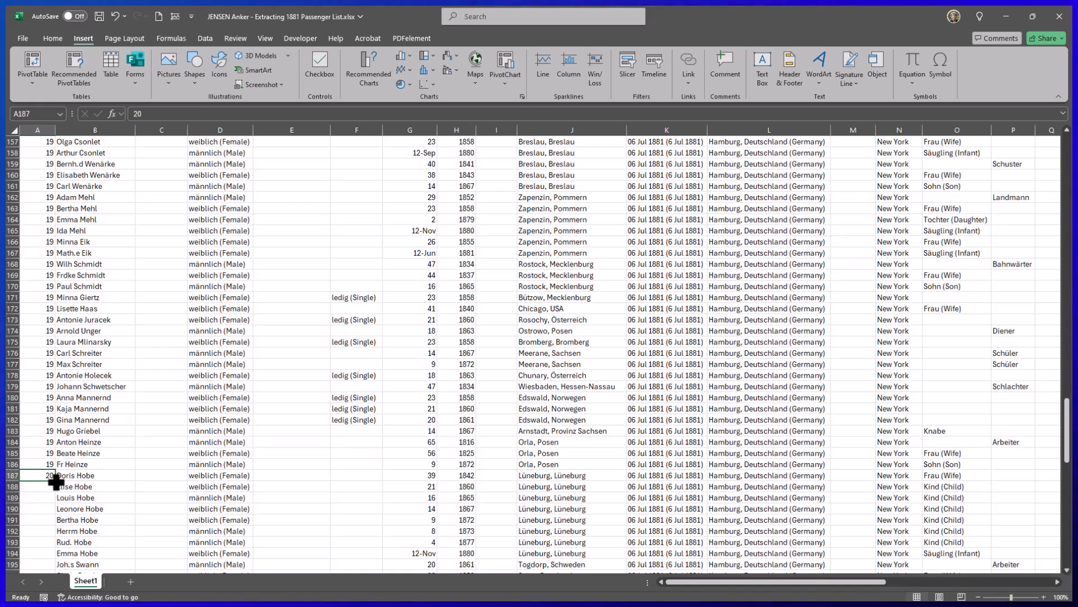
double_click(56, 481)
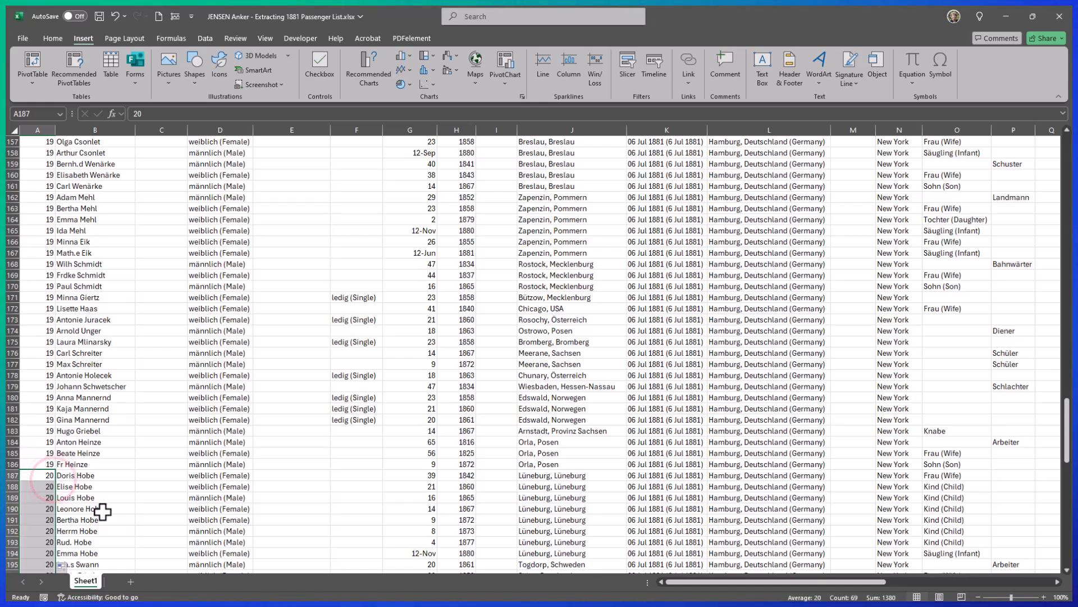
scroll(102, 511, down, 14)
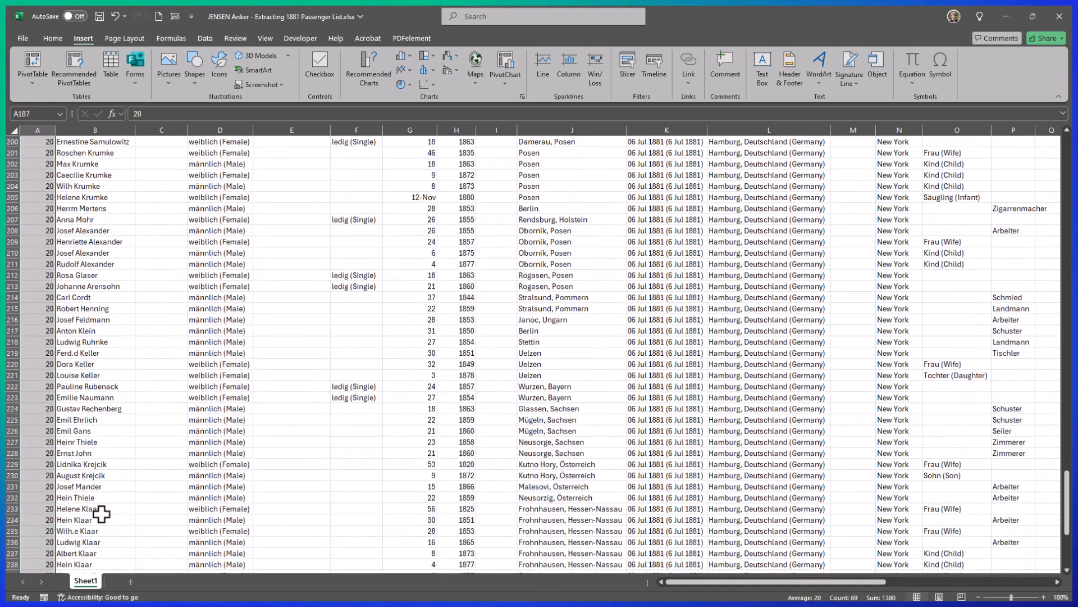
scroll(101, 512, down, 10)
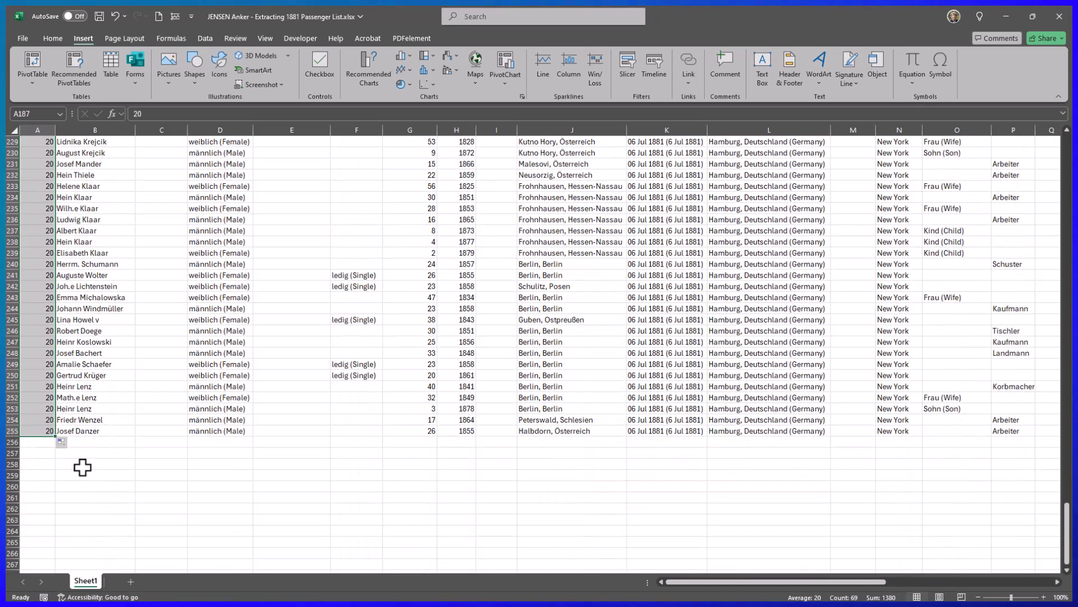
click(118, 433)
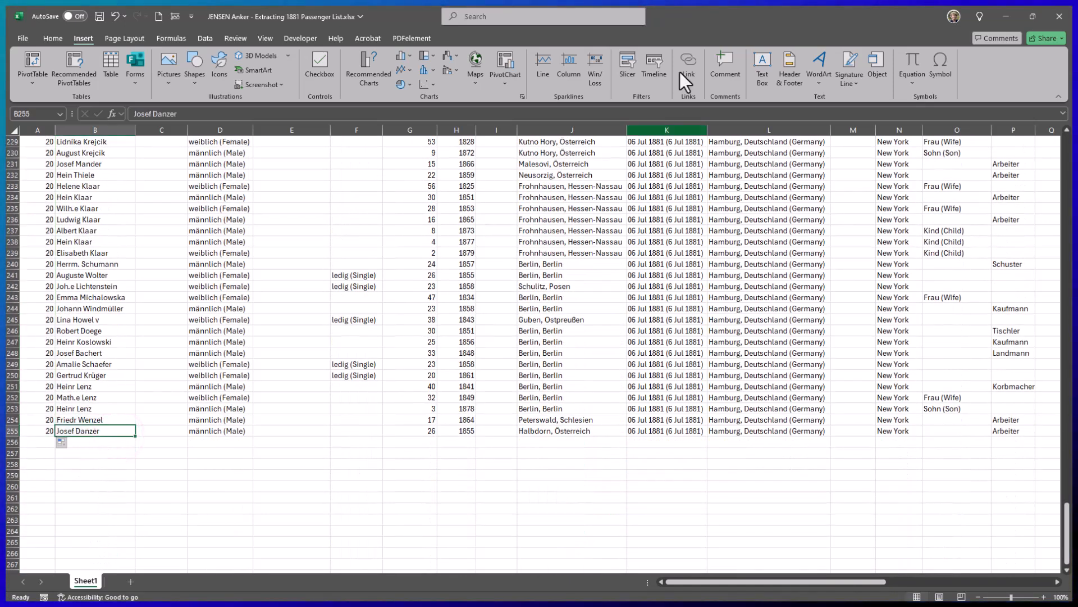
Switch to Ancestry and copy the remaining image 20 index rows, from the first uncopied passenger through the end of the list.
click(1004, 14)
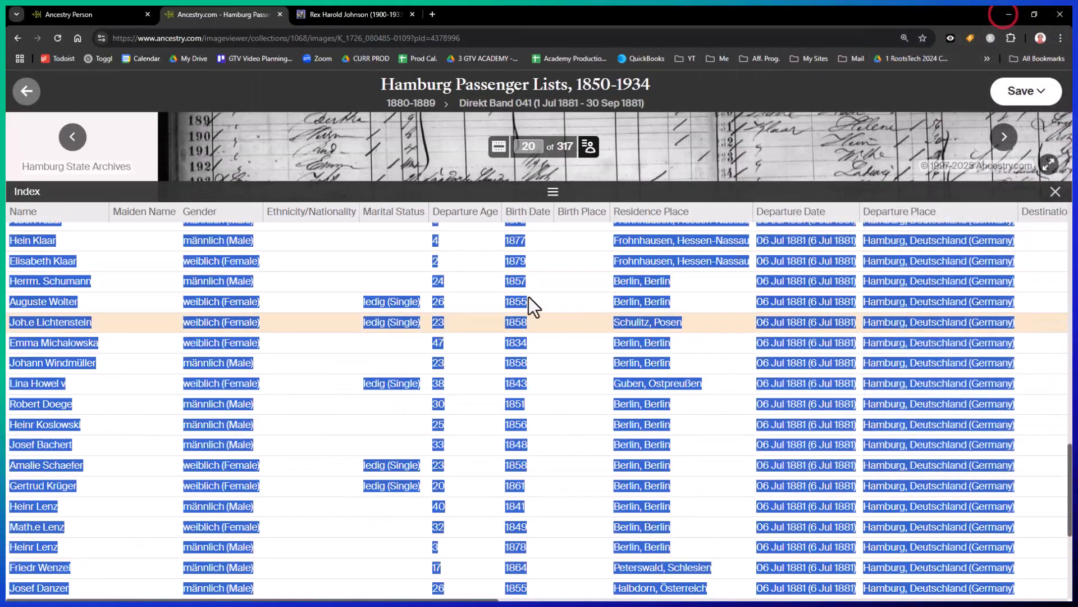
scroll(338, 284, down, 5)
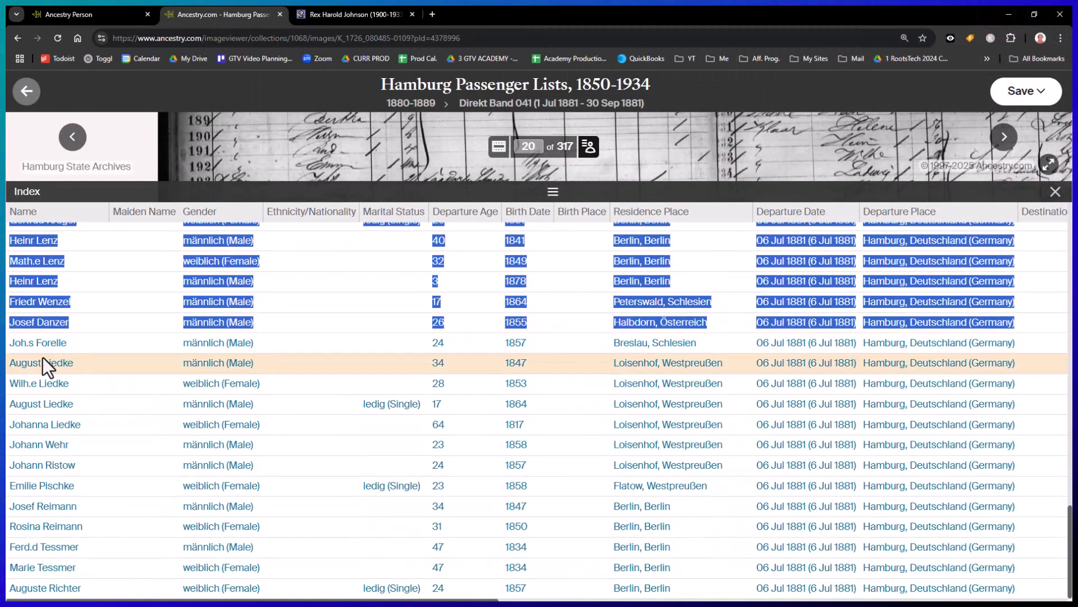
click(11, 342)
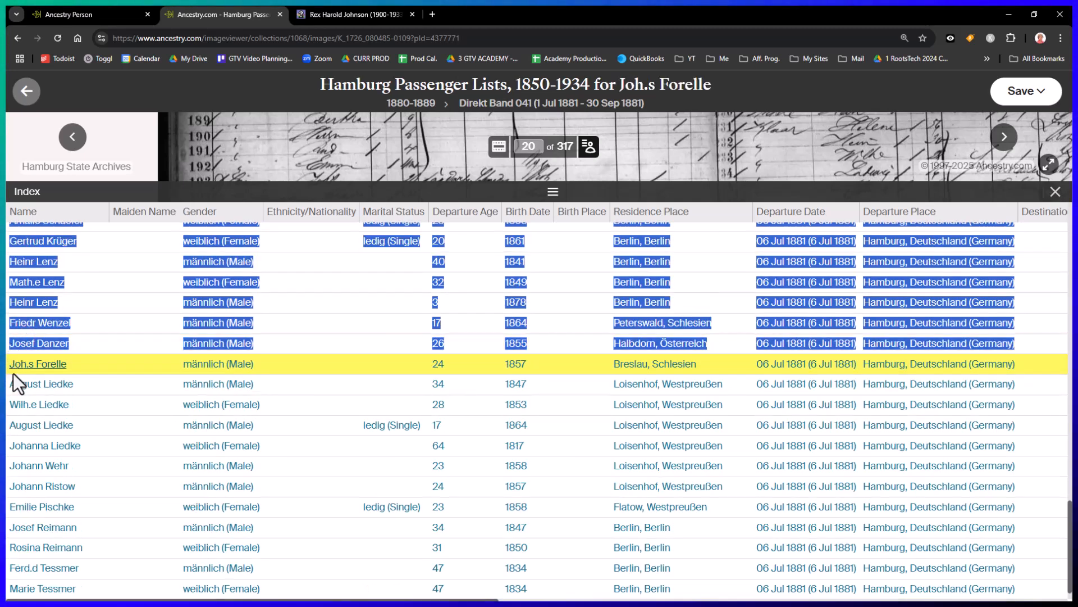
click(85, 363)
drag(9, 367, 1069, 601)
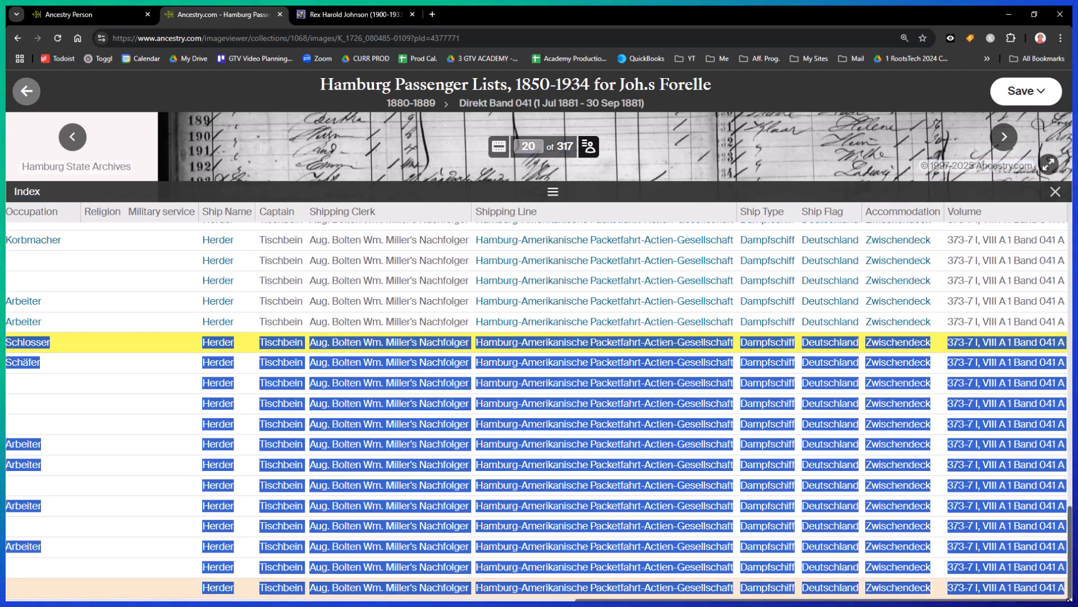
scroll(224, 400, up, 1)
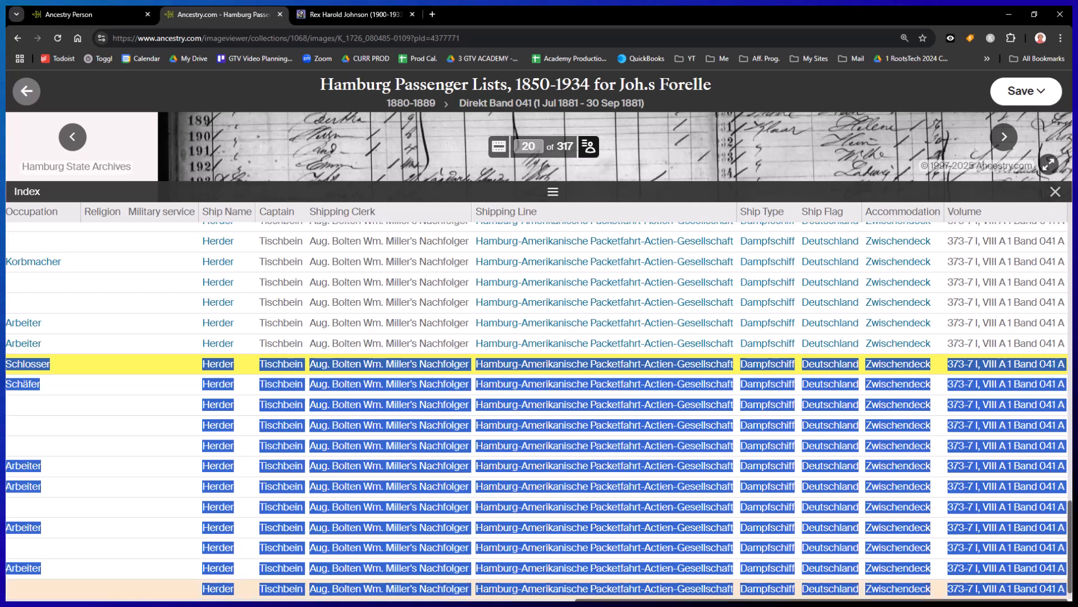
drag(598, 600, 7, 532)
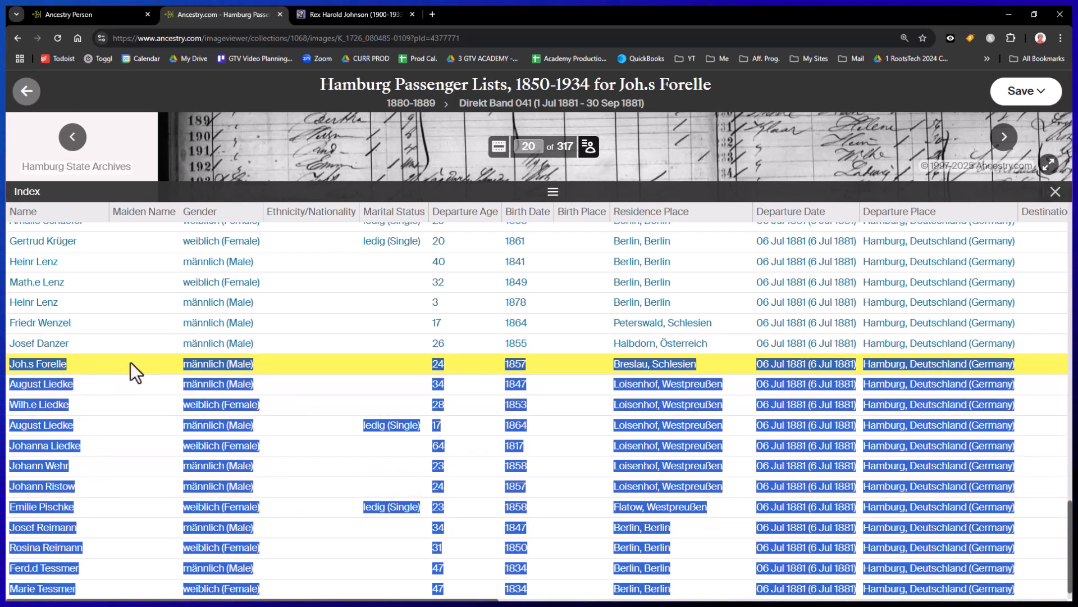
scroll(120, 413, down, 1)
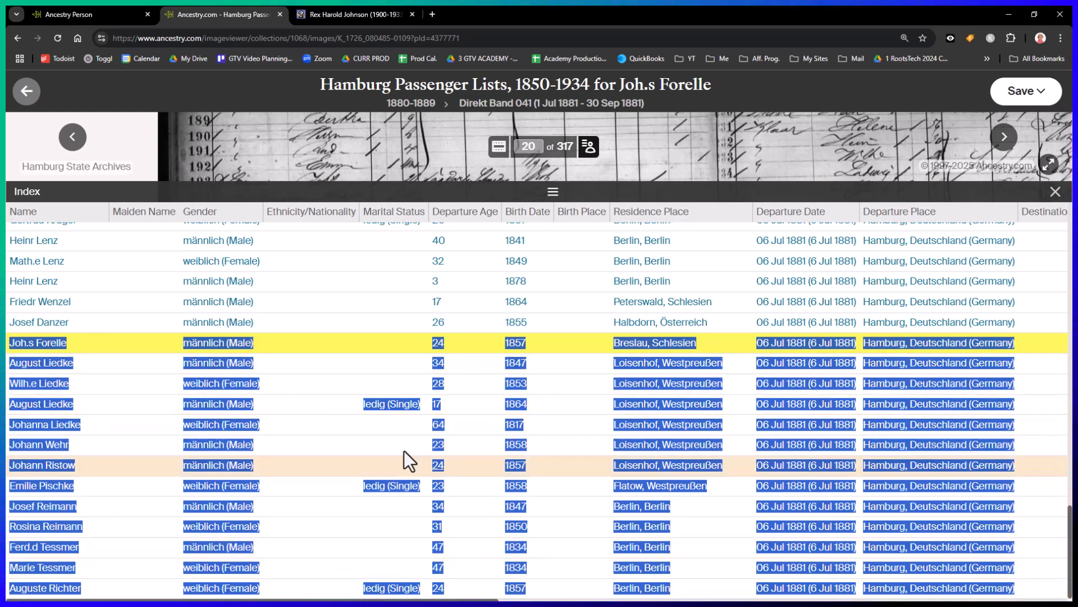
scroll(403, 451, up, 1)
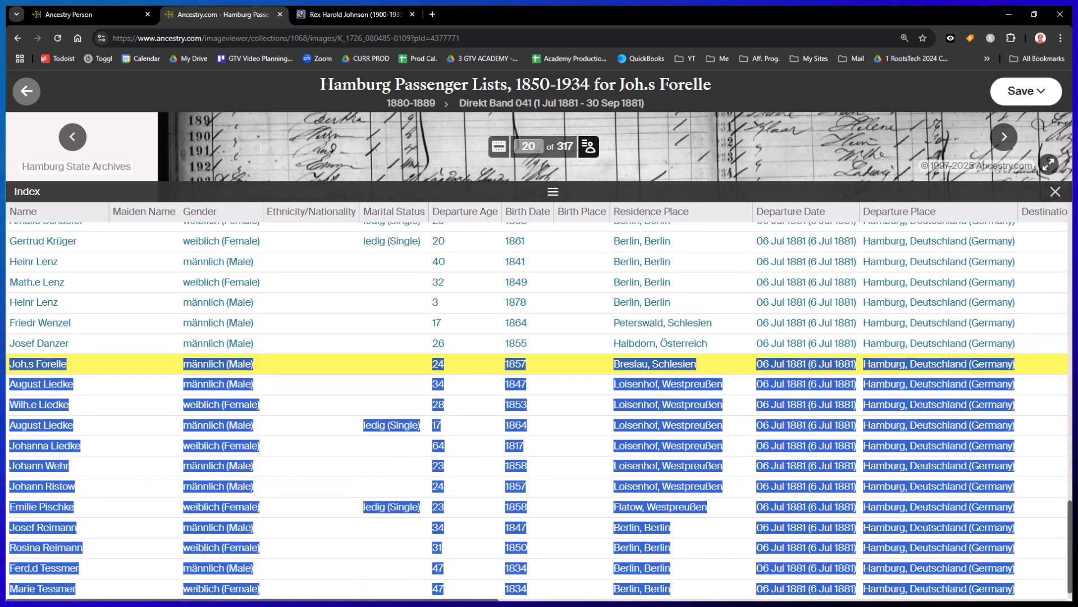
Switch to Excel, paste the remaining image 20 rows as Text at cell B256, and fill the number 20 down column A from A255.
key(alt+Tab)
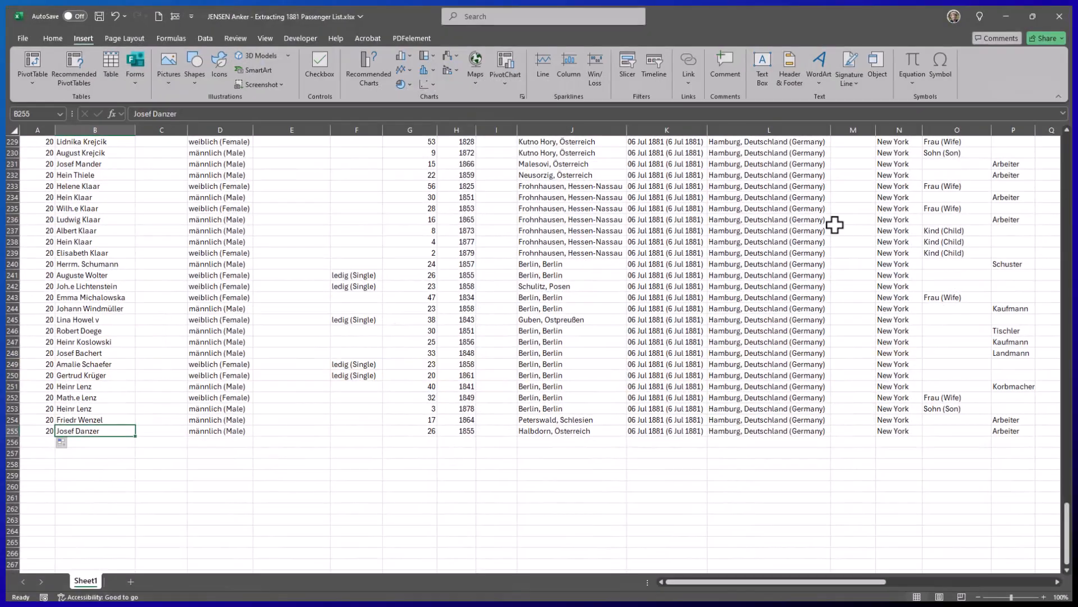
click(97, 442)
right_click(98, 443)
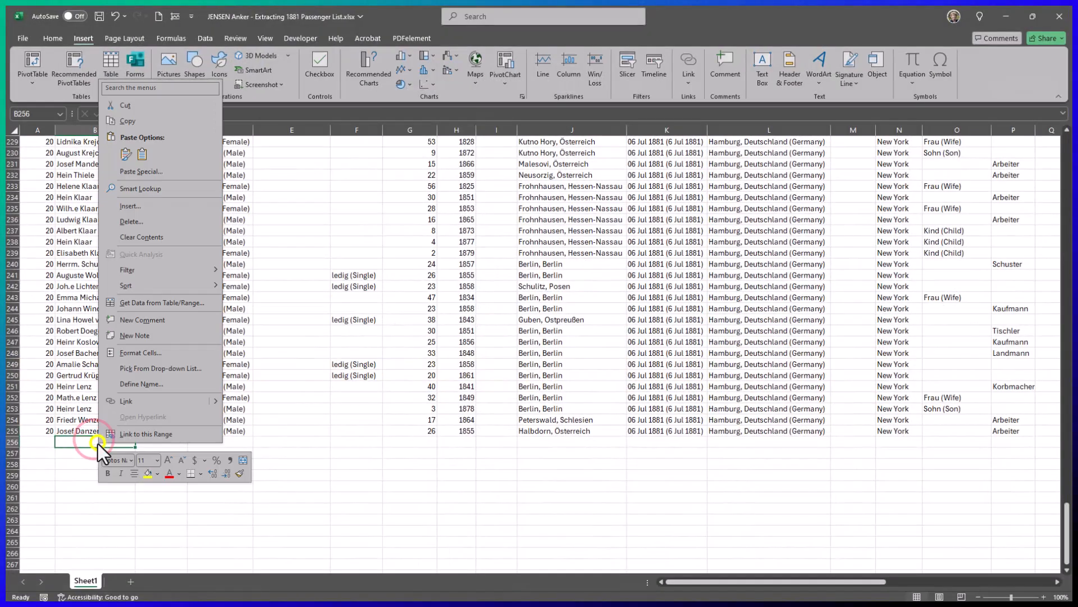
click(133, 171)
click(65, 110)
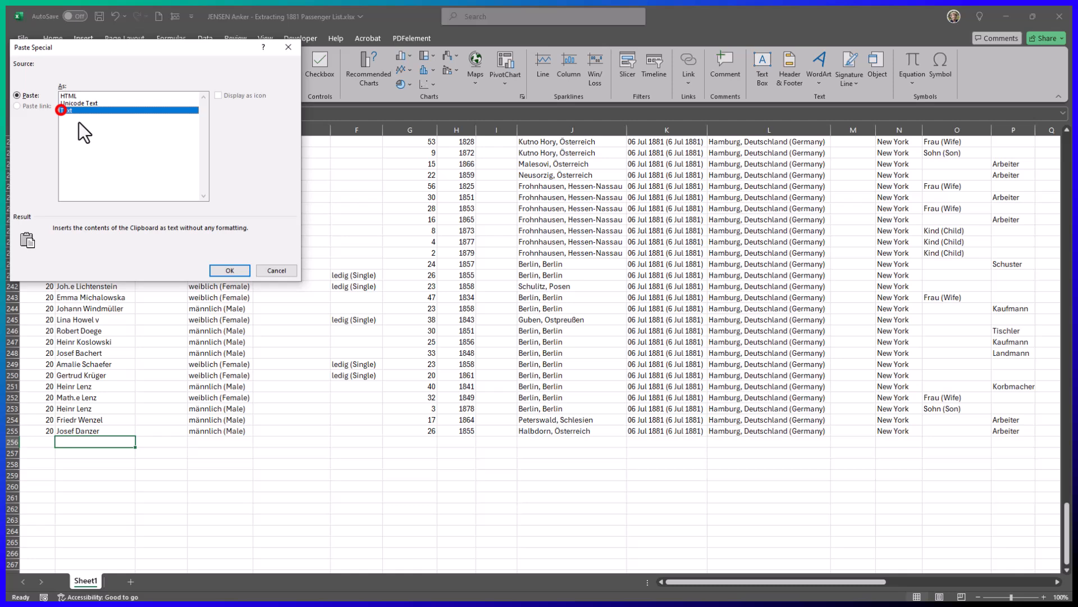
click(222, 272)
click(41, 432)
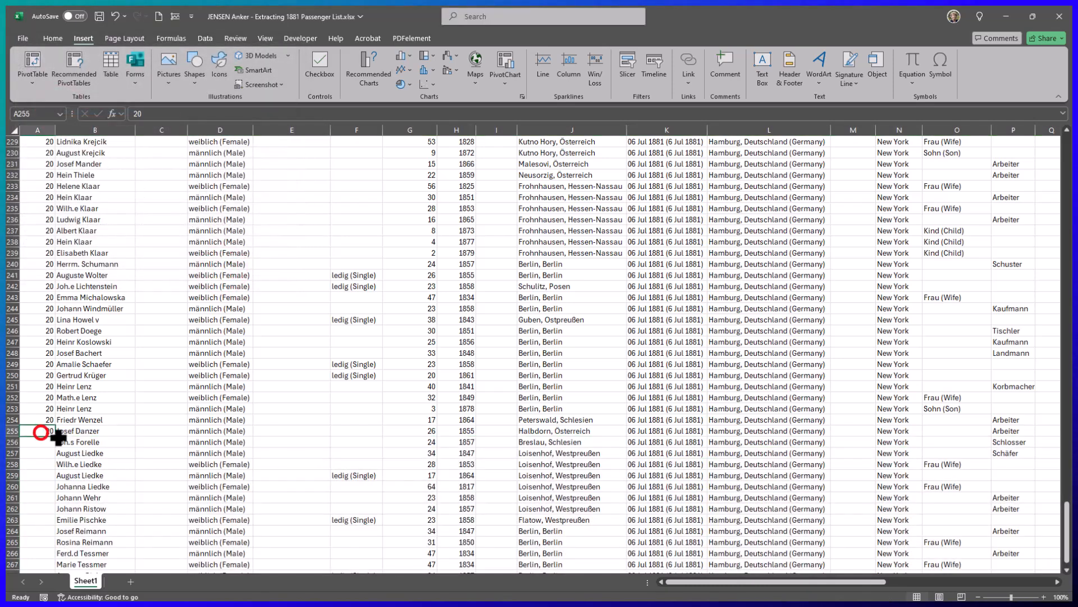
double_click(57, 438)
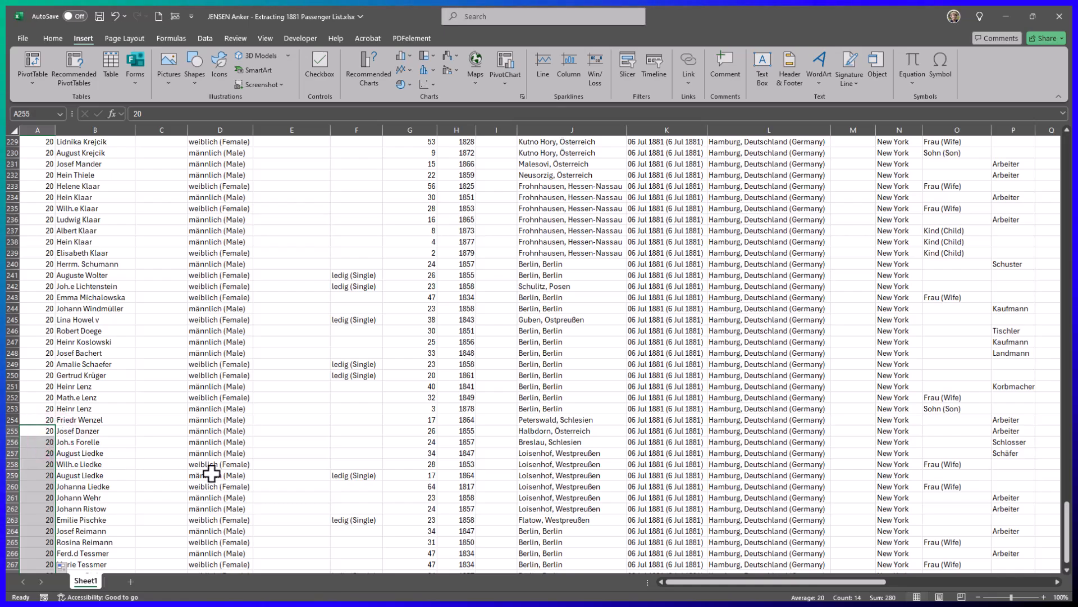
Compare the last image 19 row in the workbook with the start and end of the image 19 index on Ancestry.
scroll(211, 474, up, 13)
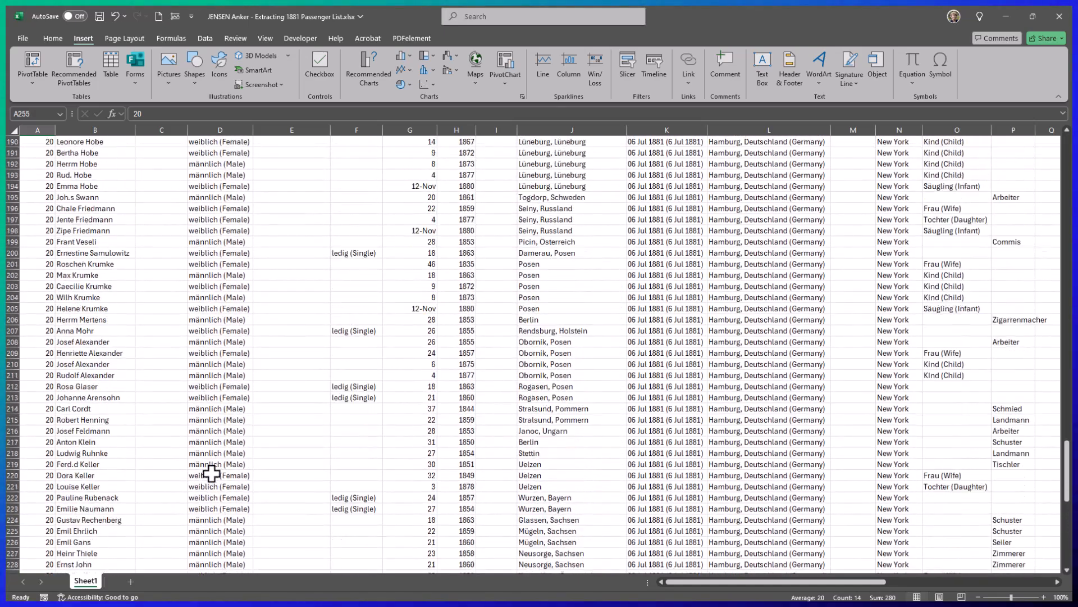
scroll(212, 474, up, 9)
scroll(197, 465, up, 1)
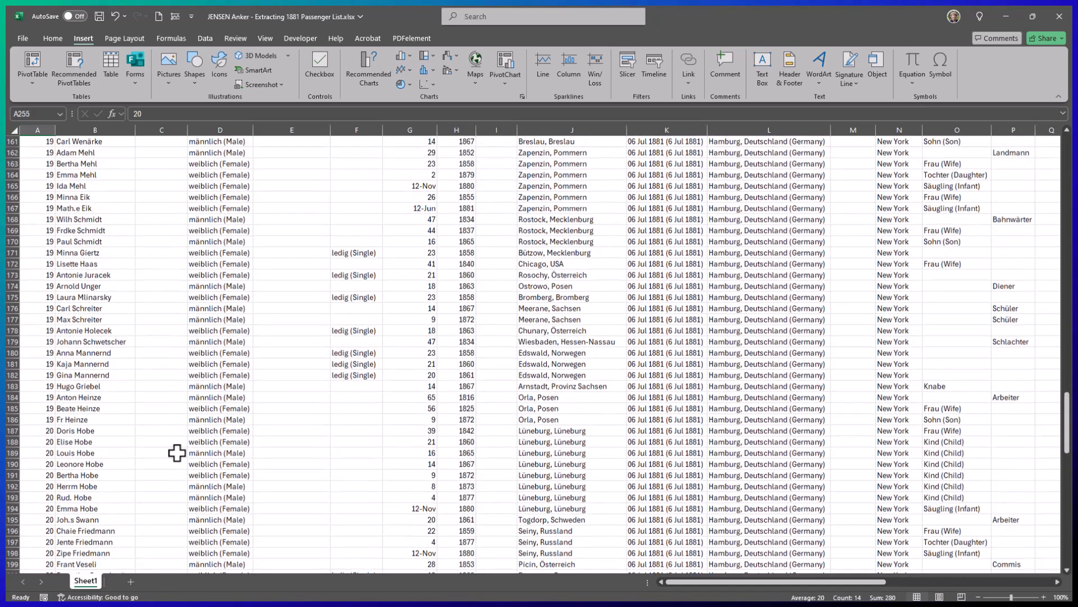
click(79, 409)
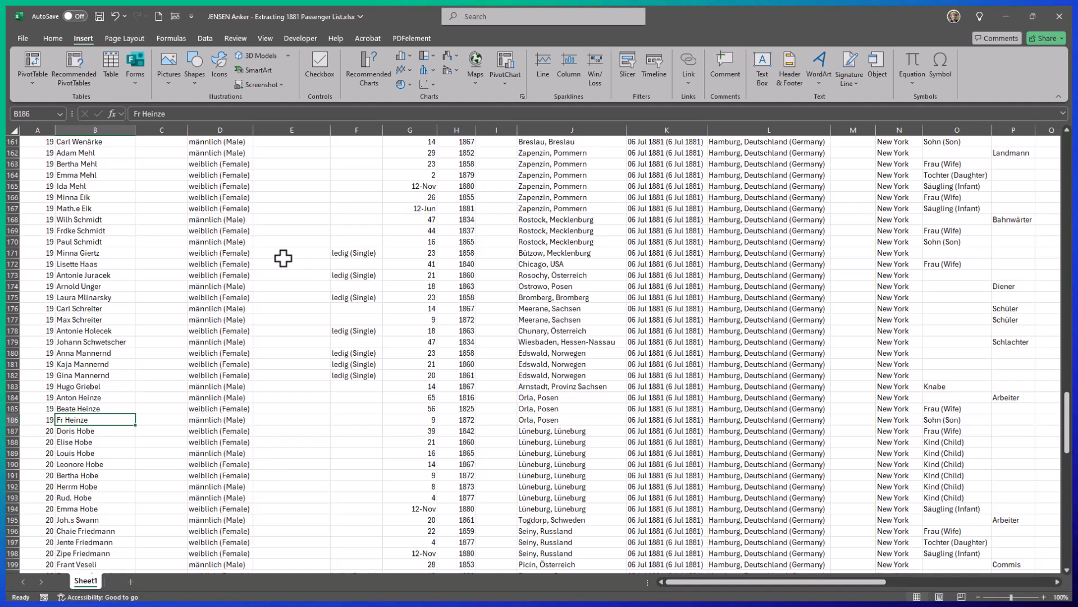
click(1006, 16)
click(72, 137)
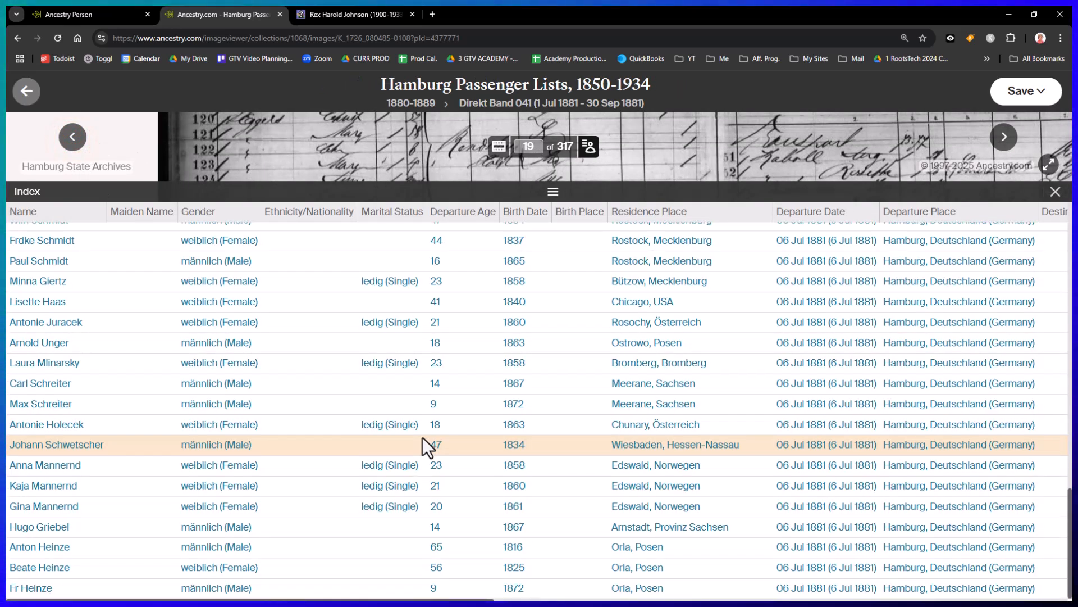
click(81, 587)
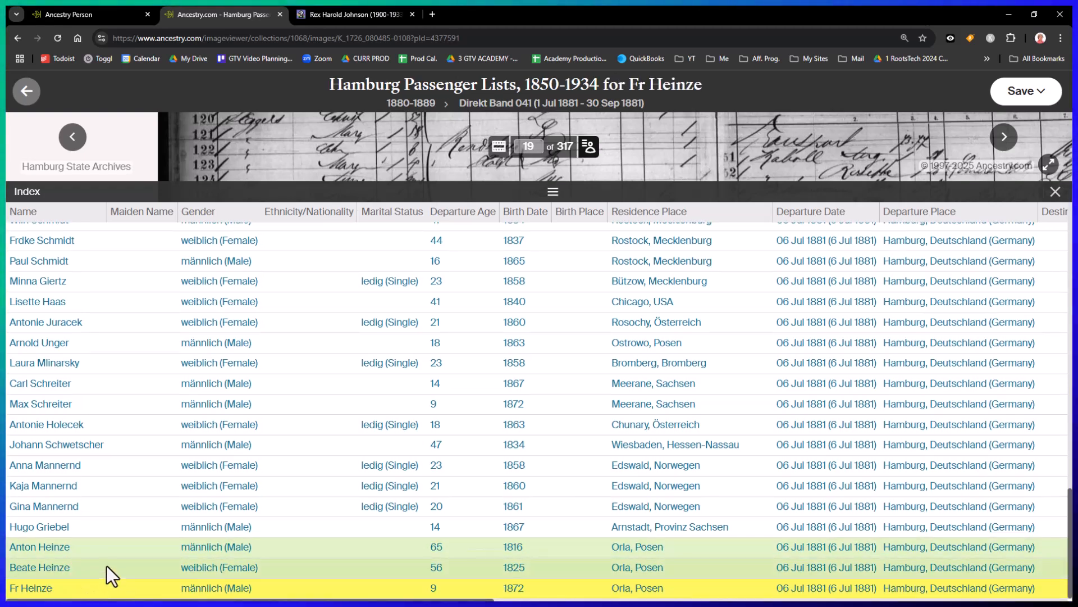
scroll(106, 570, up, 10)
scroll(107, 565, up, 3)
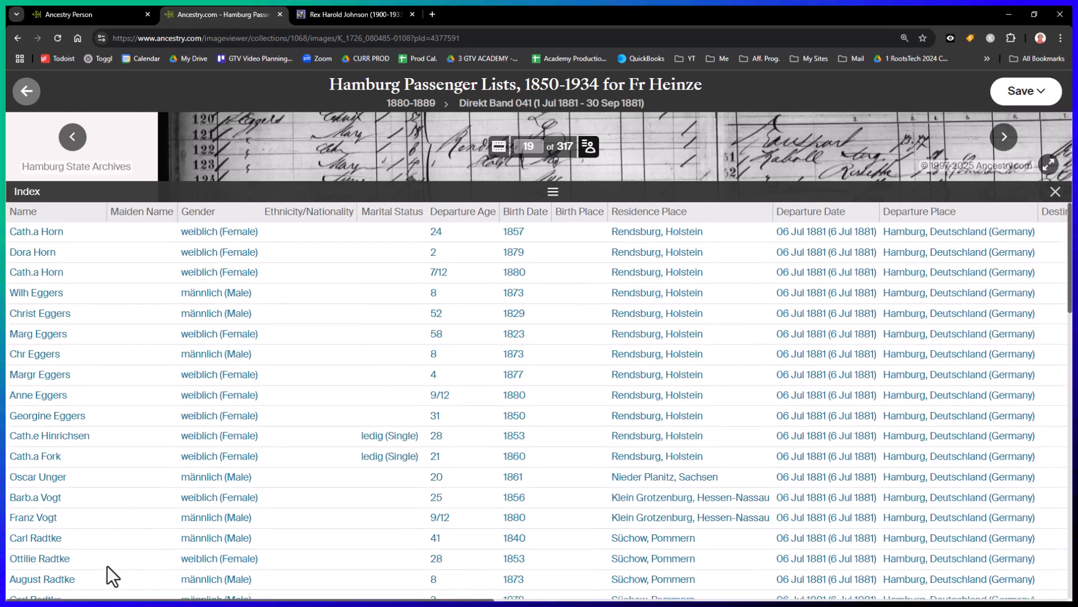
scroll(107, 565, down, 12)
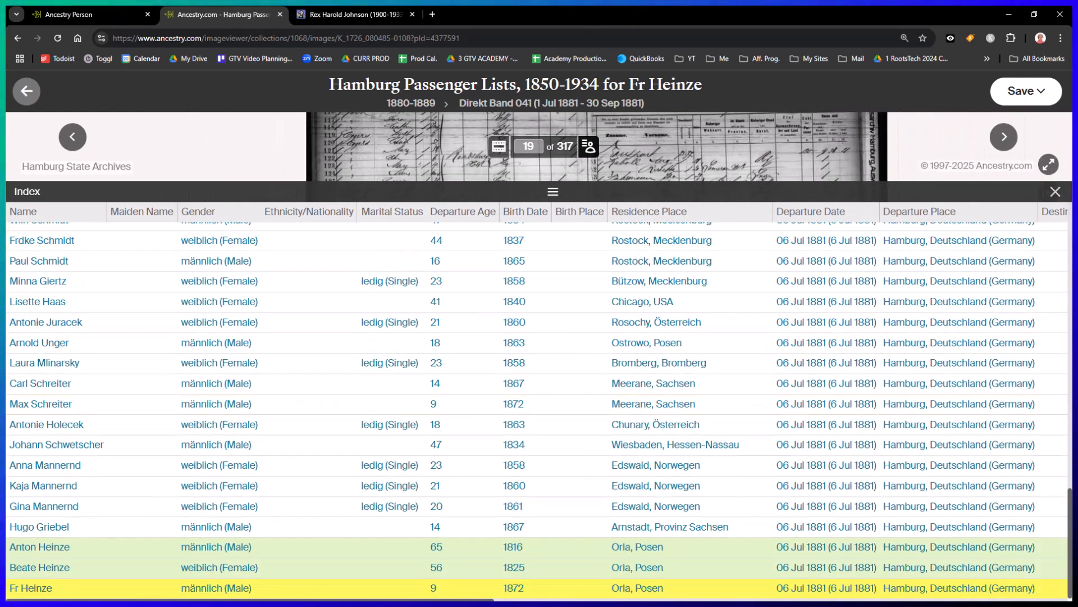
click(1004, 136)
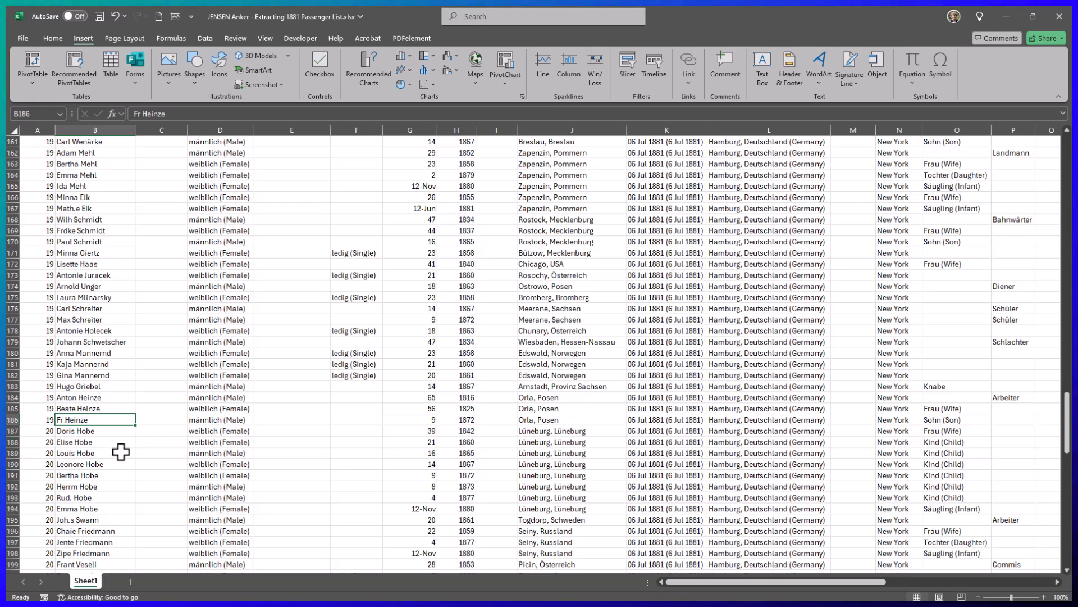
drag(11, 431, 13, 528)
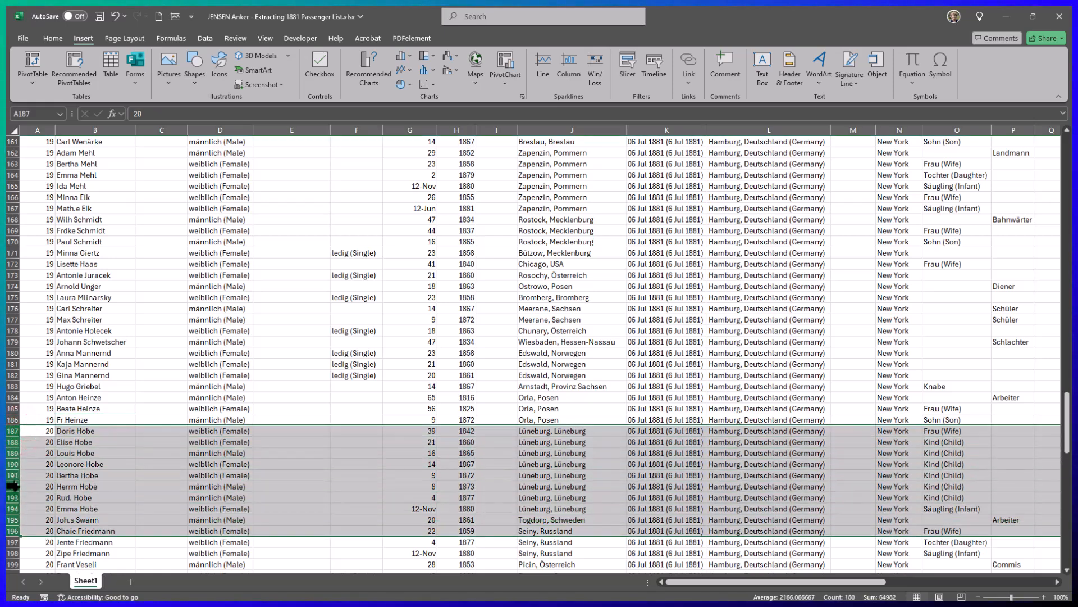
right_click(11, 464)
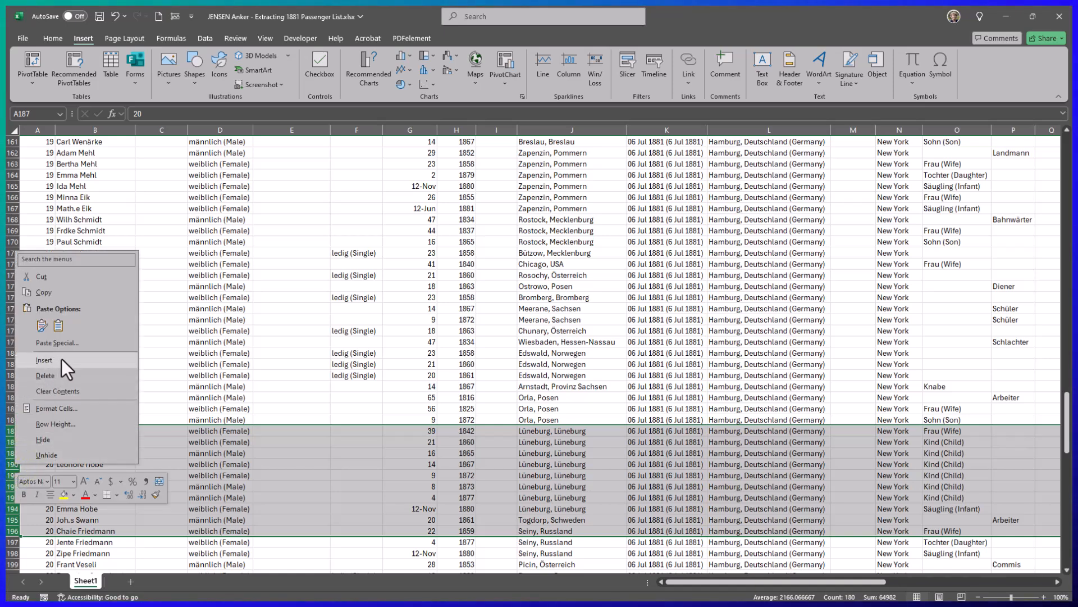
key(Escape)
click(181, 385)
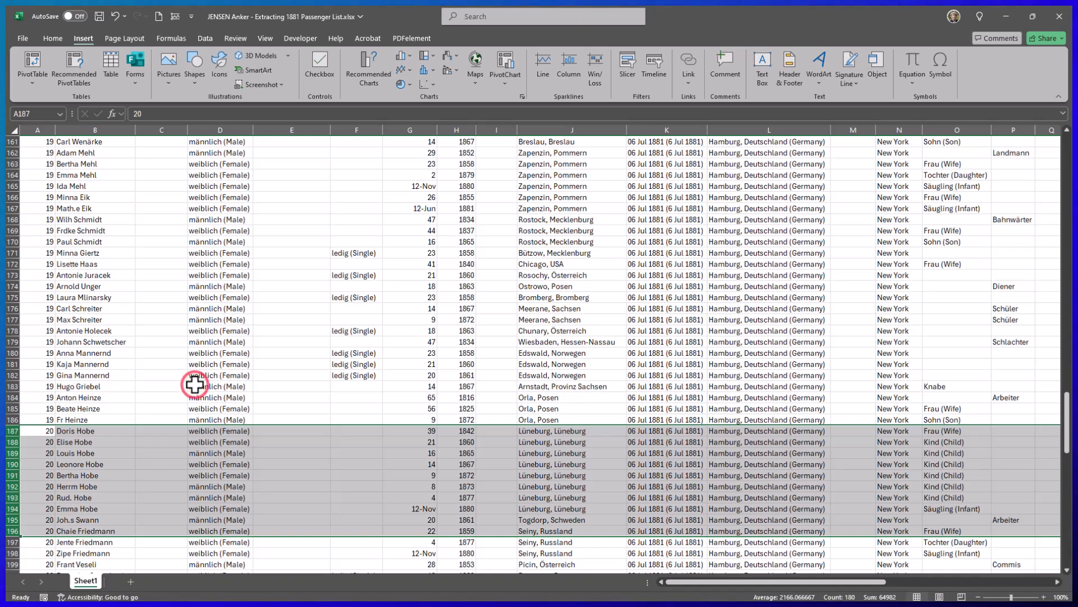
Select cell B269 below the image 20 rows, and on Ancestry copy all index rows of image 21.
scroll(202, 456, down, 2)
scroll(203, 456, down, 20)
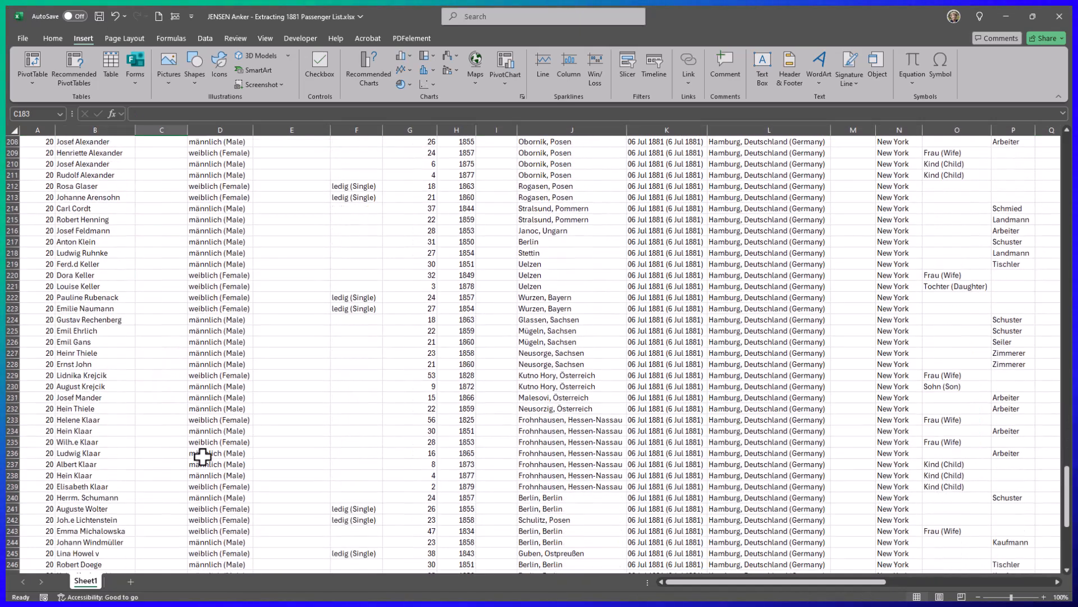
scroll(202, 456, down, 2)
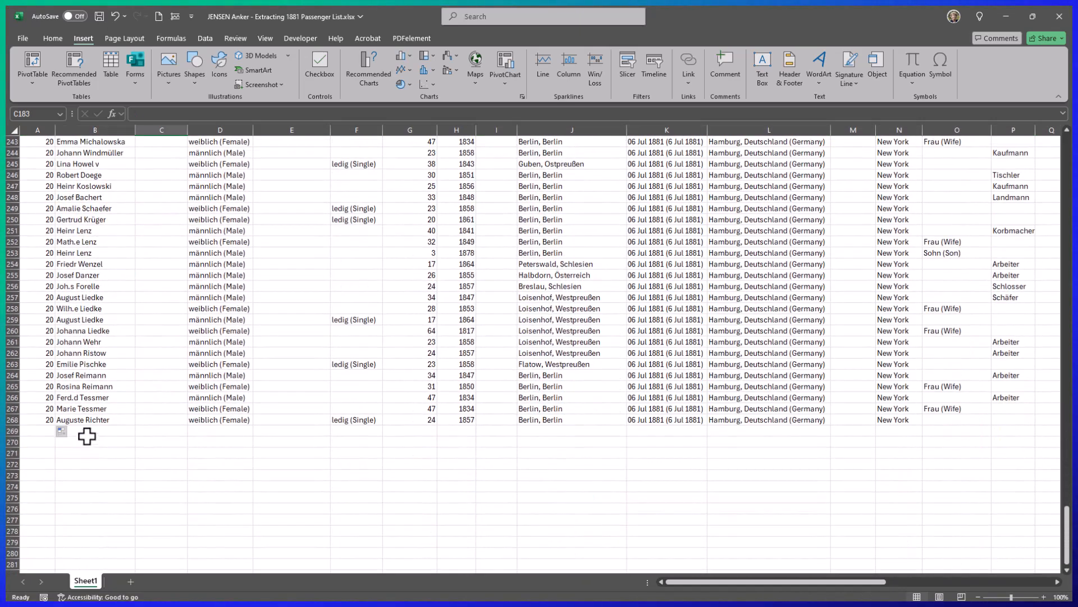
click(85, 431)
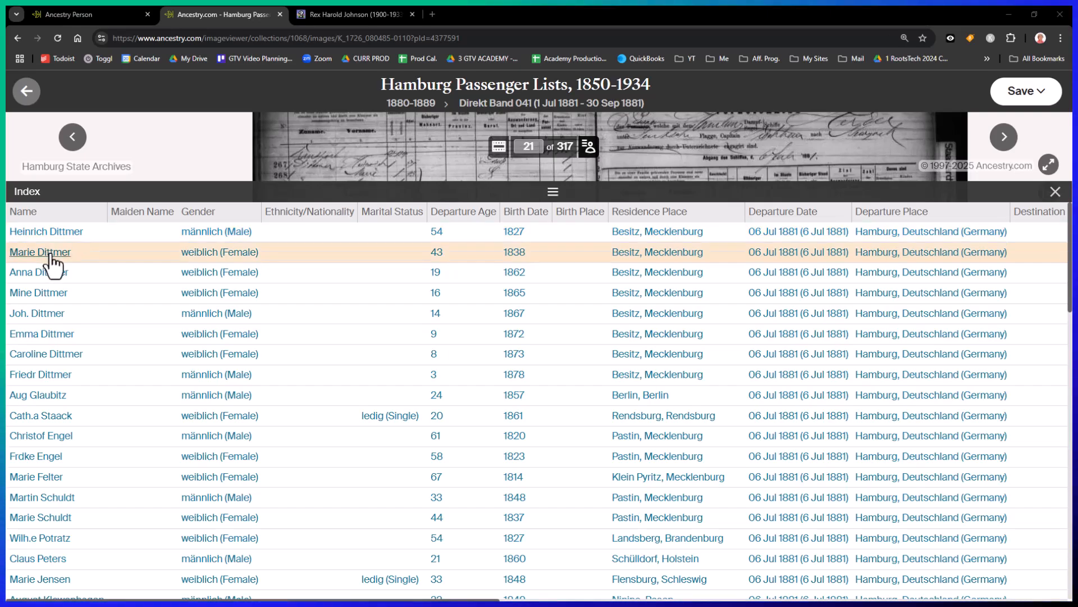
drag(6, 229, 1070, 599)
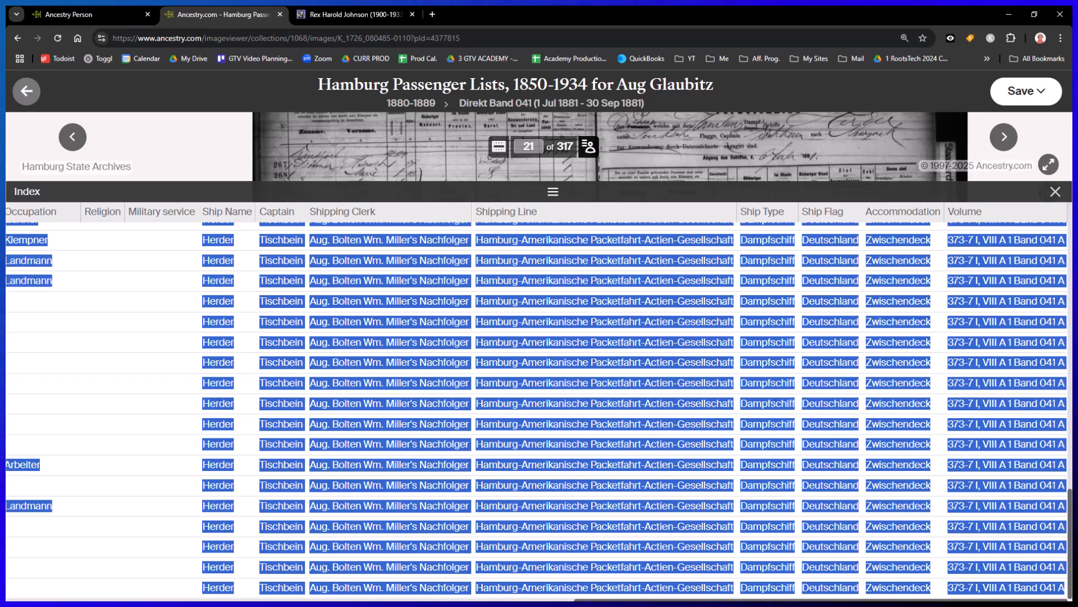
Switch to Excel and paste the copied image 21 rows as Text at cell B269.
key(alt+Tab)
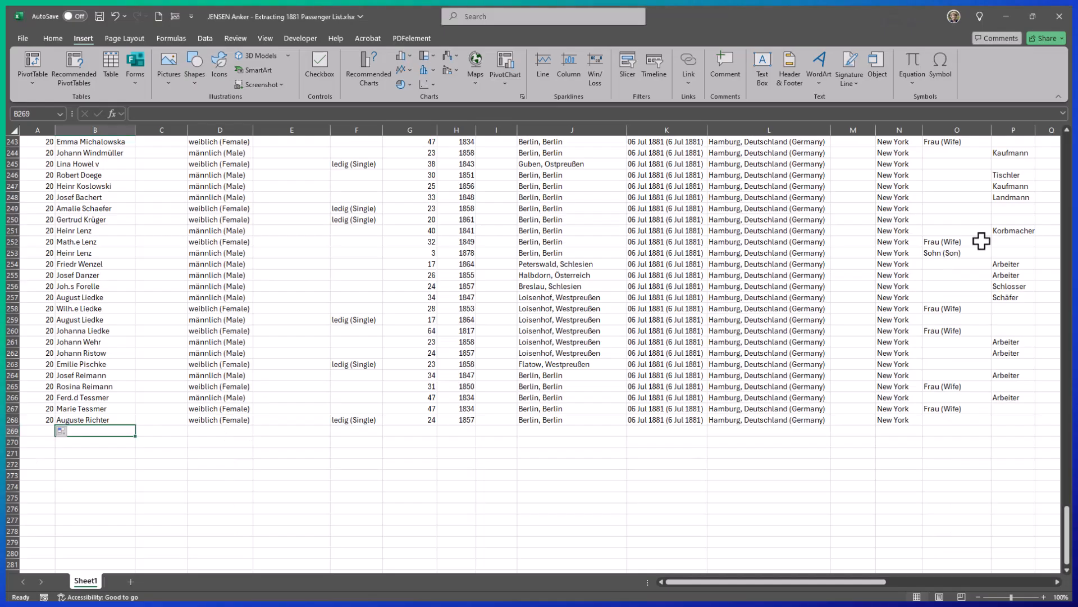
right_click(111, 431)
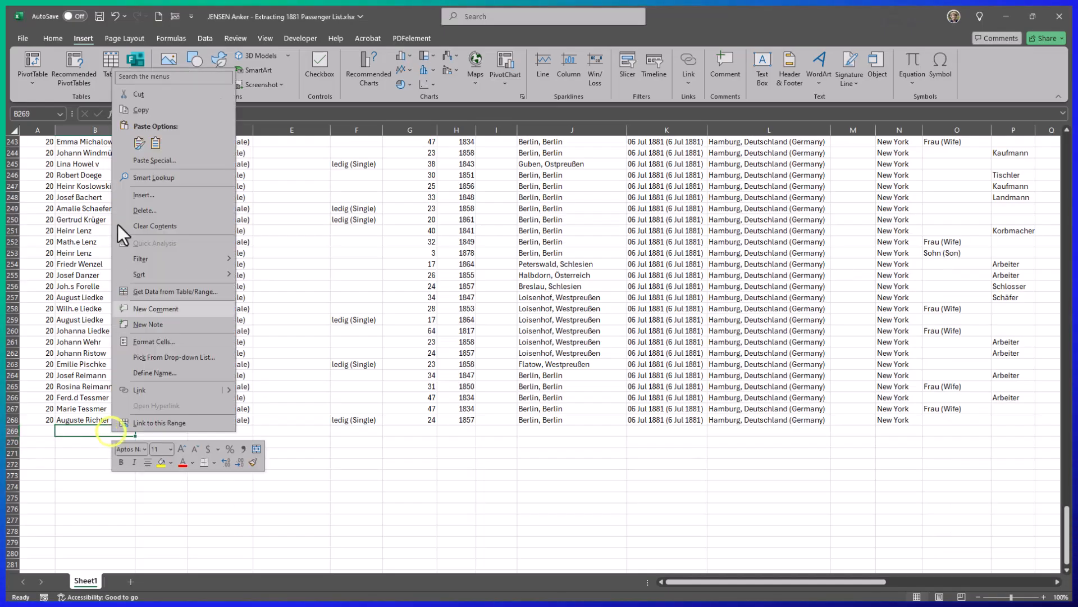
click(133, 159)
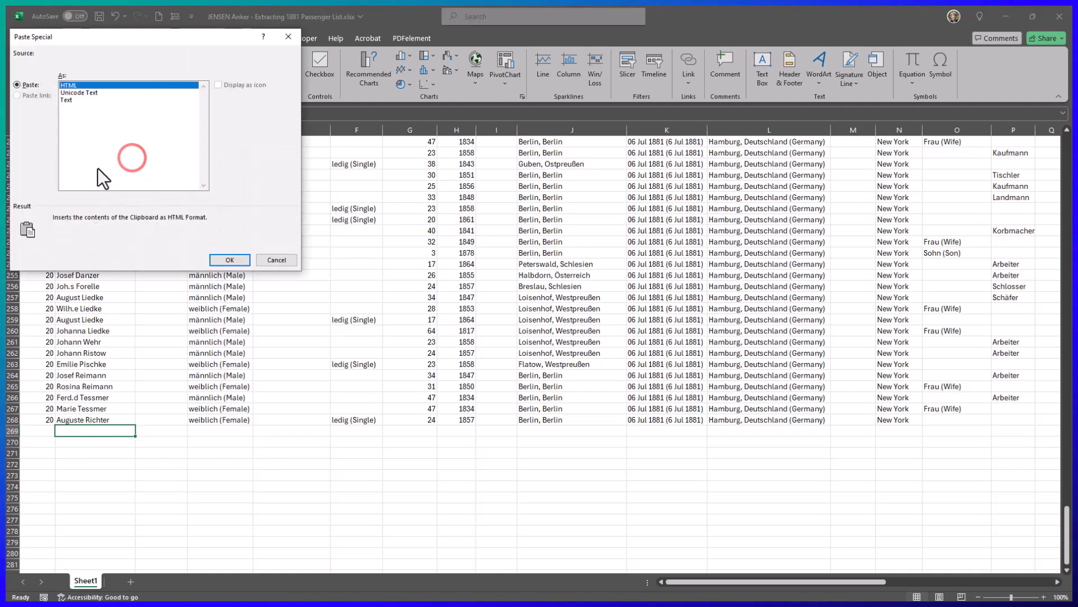
click(62, 100)
click(218, 256)
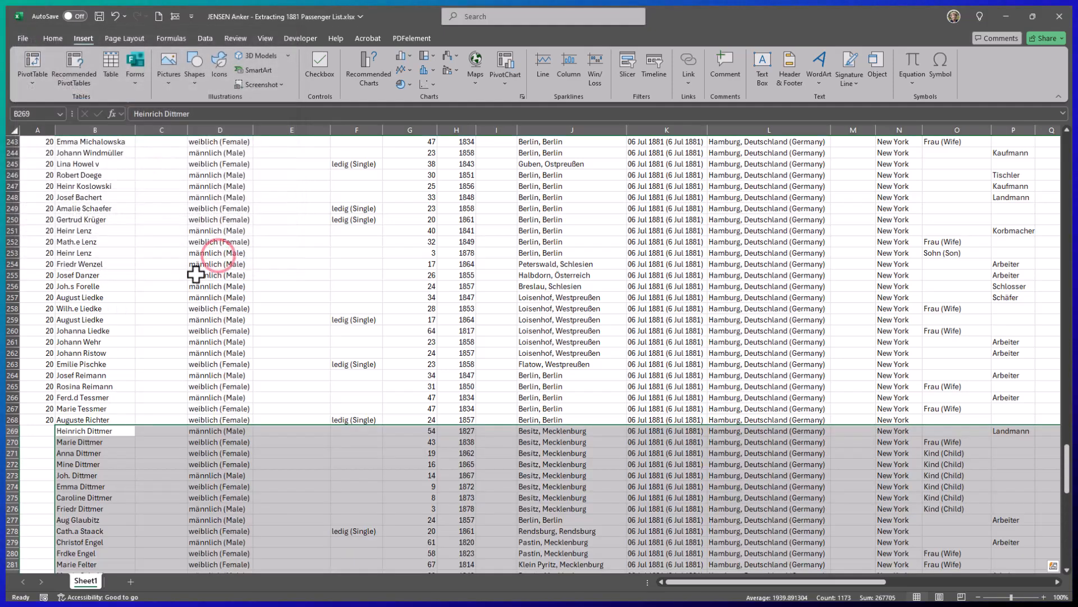
Enter the image number 21 in cell A269 and fill it down column A to row 337.
click(37, 432)
text(2)
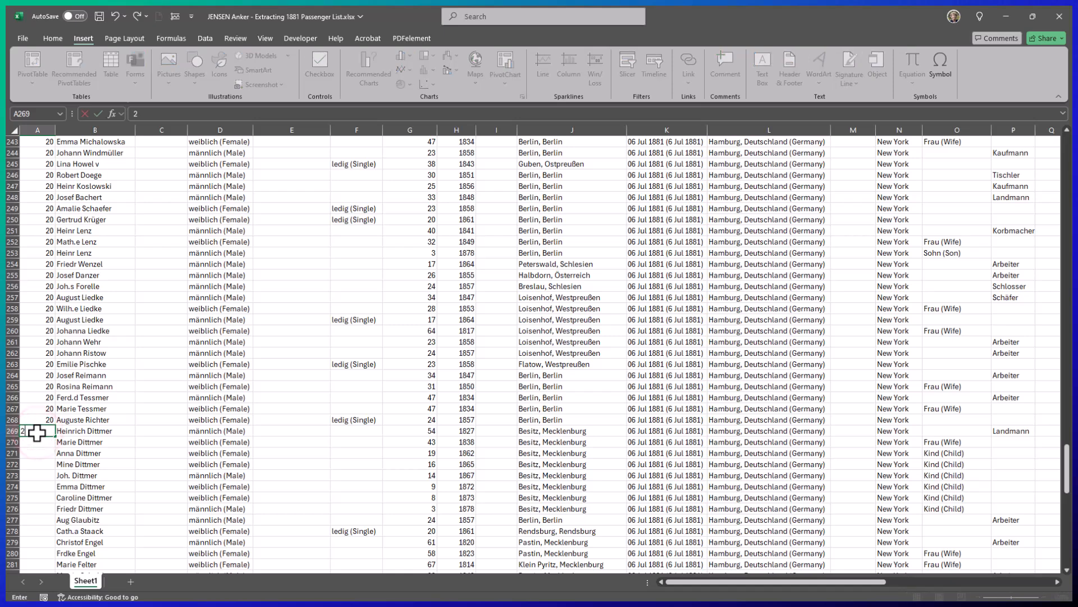
text(1)
key(Return)
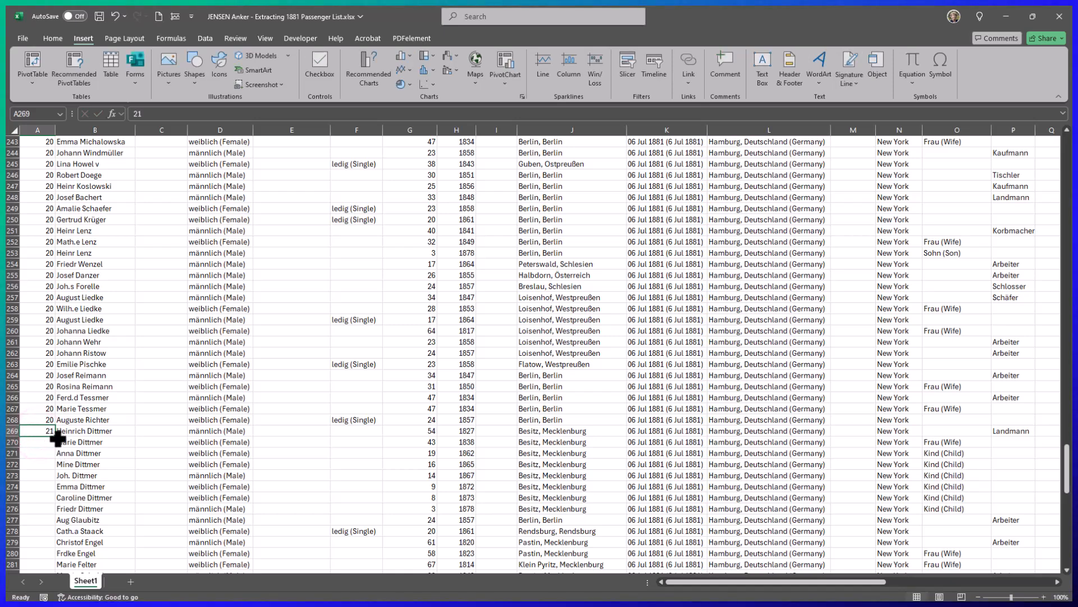
double_click(56, 437)
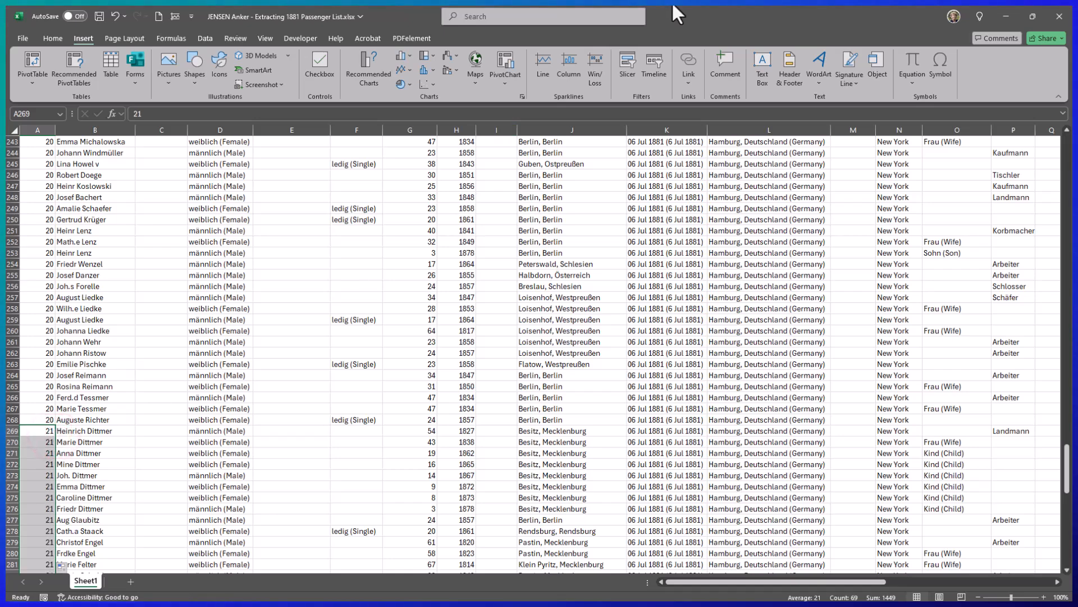
Select cell B338 below the image 21 rows and switch to the image 22 index on Ancestry.
scroll(282, 371, down, 20)
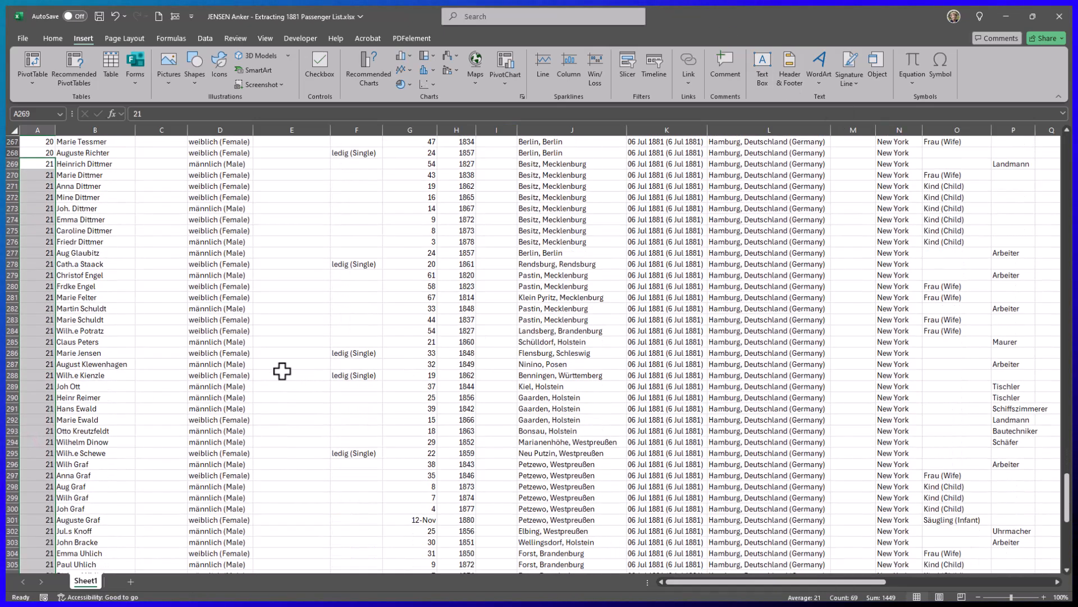
scroll(281, 370, down, 4)
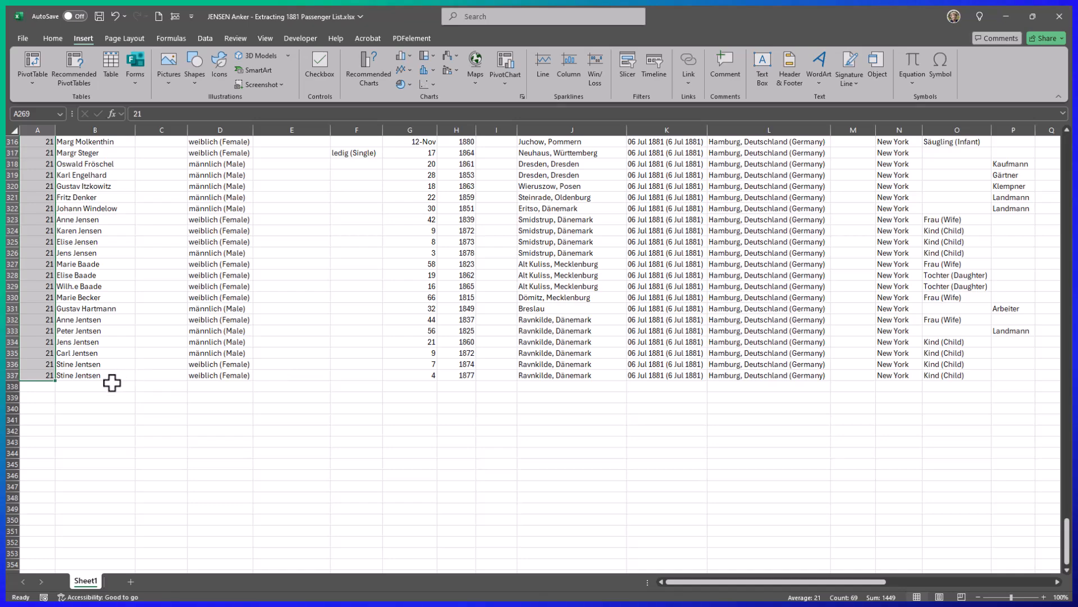
click(112, 383)
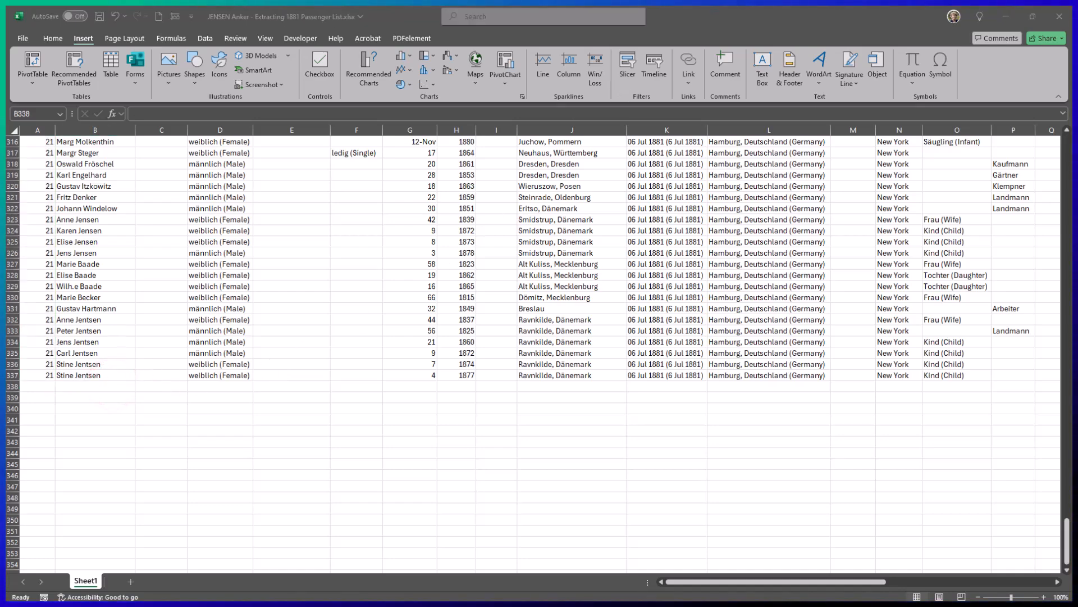
key(alt+Tab)
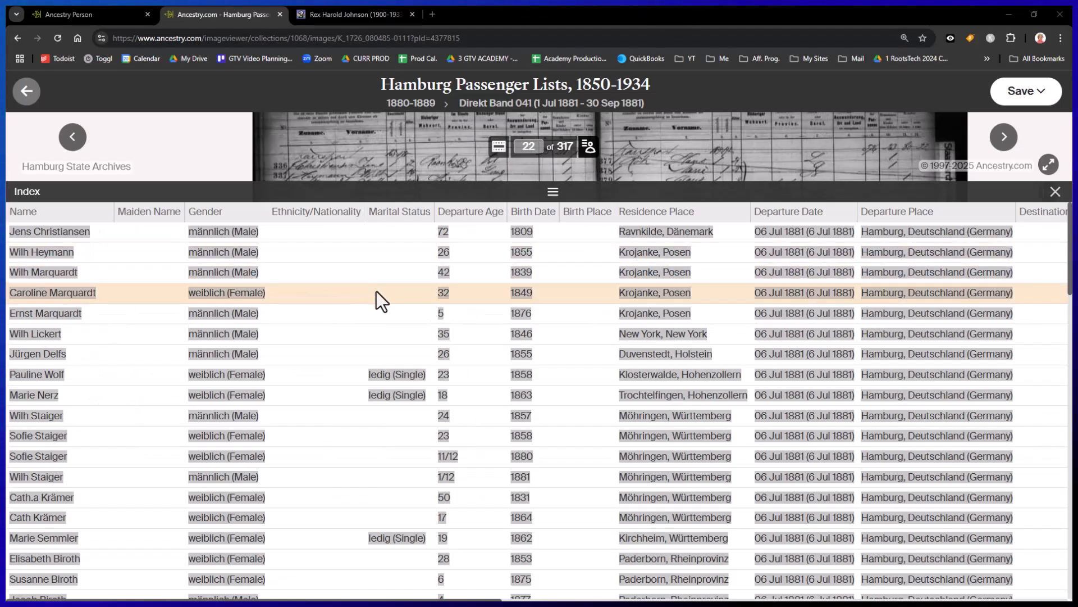
click(143, 276)
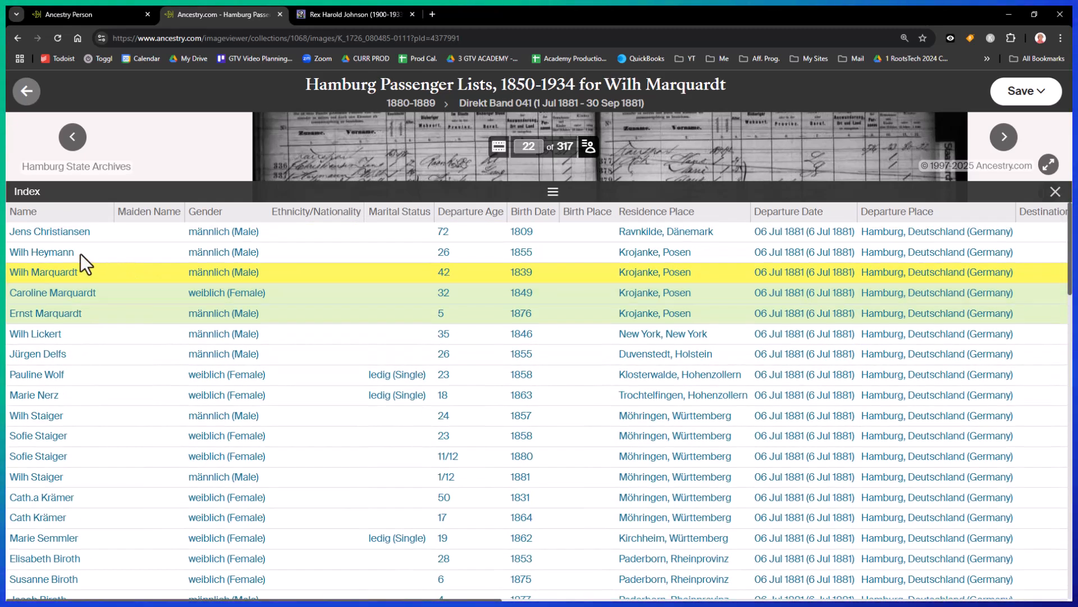
click(11, 231)
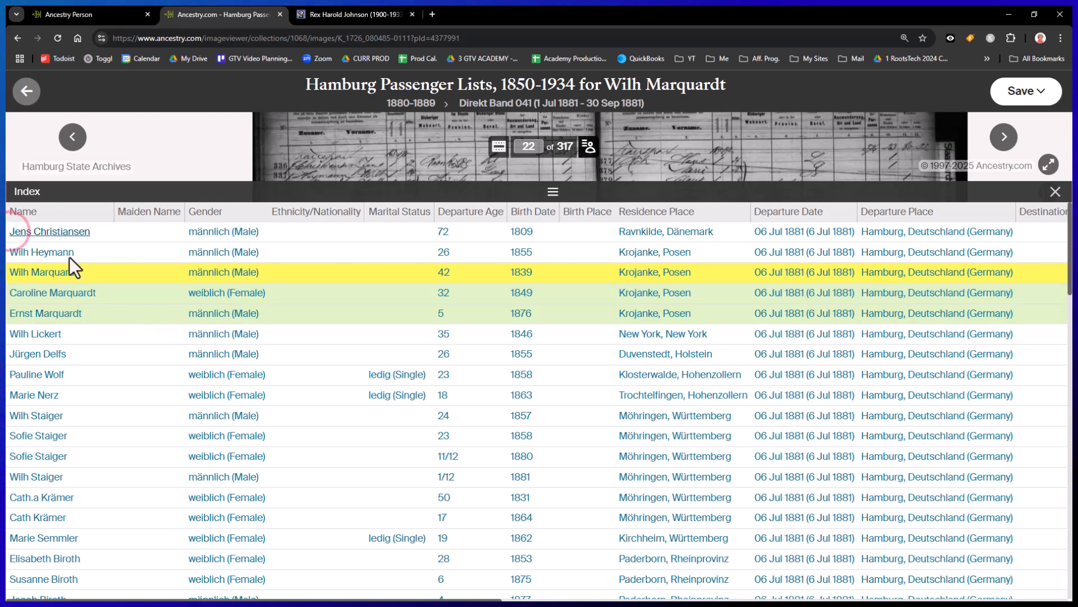
click(9, 228)
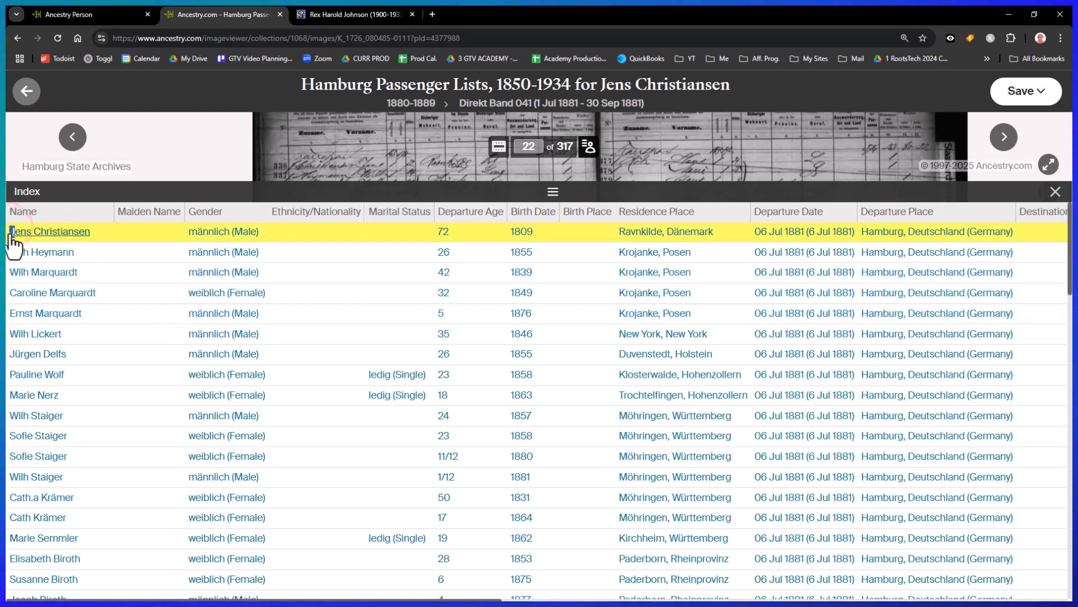
click(9, 232)
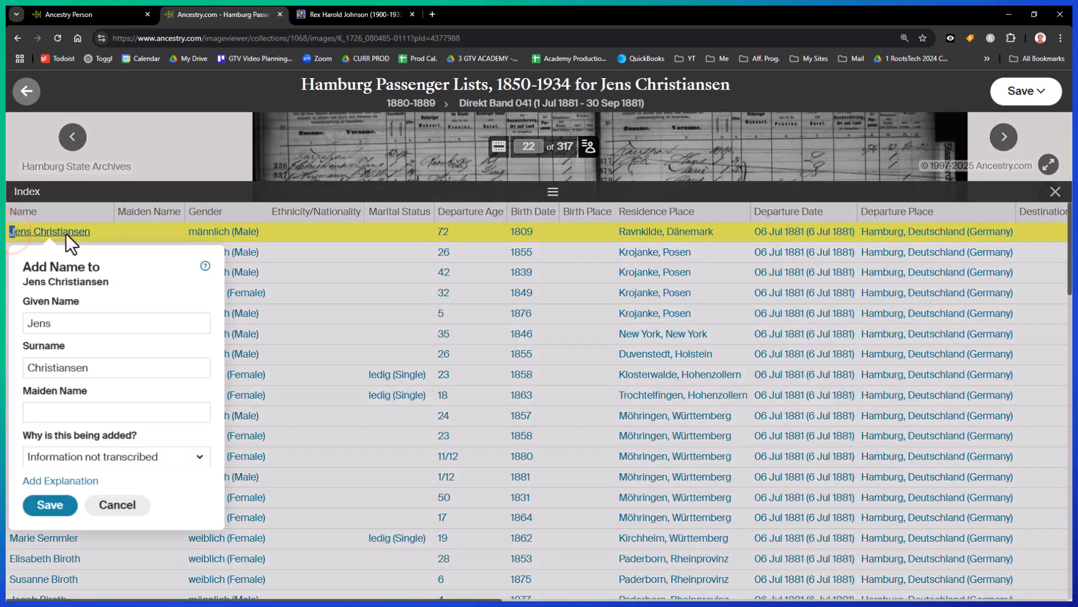
click(156, 235)
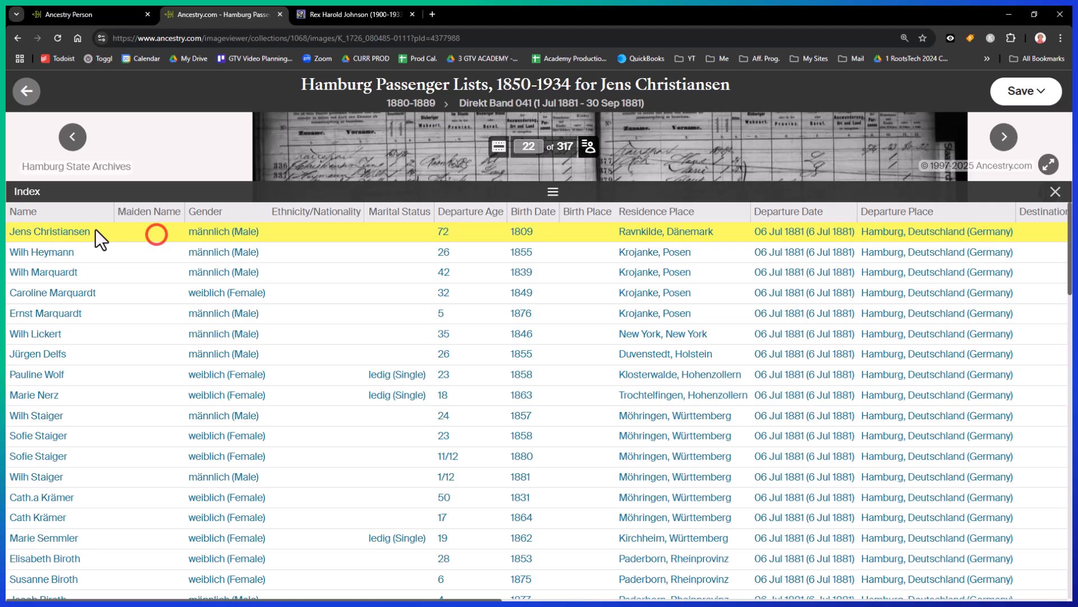
click(22, 230)
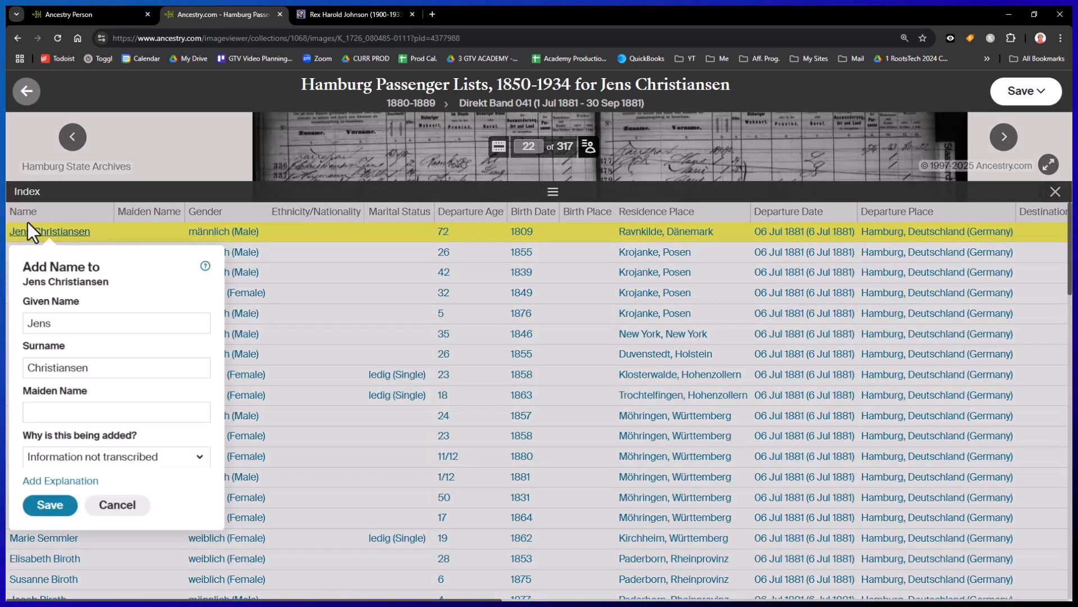
click(90, 211)
click(115, 293)
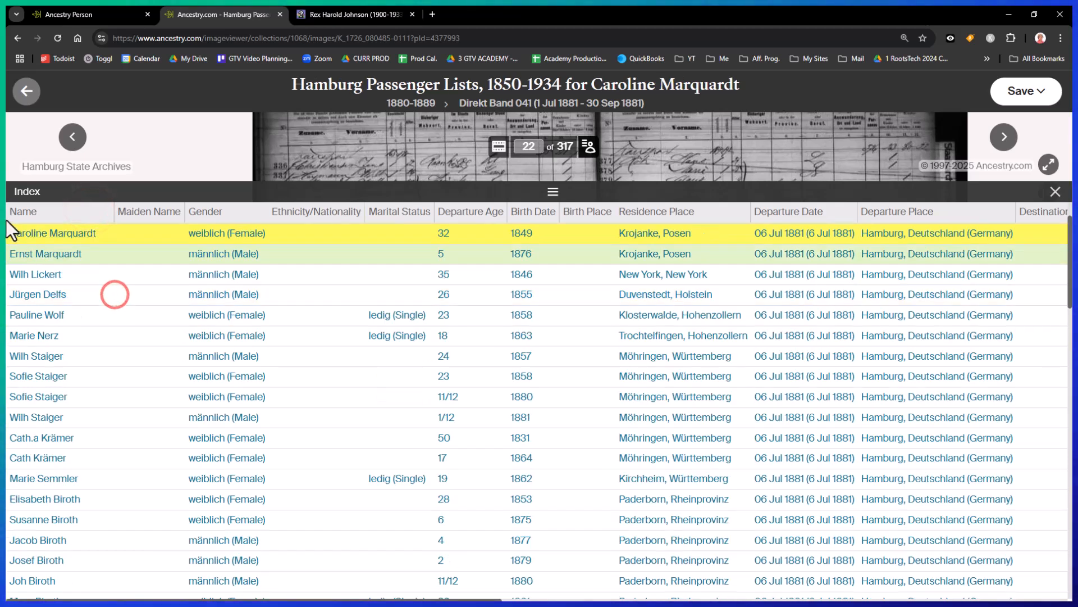
scroll(144, 292, up, 1)
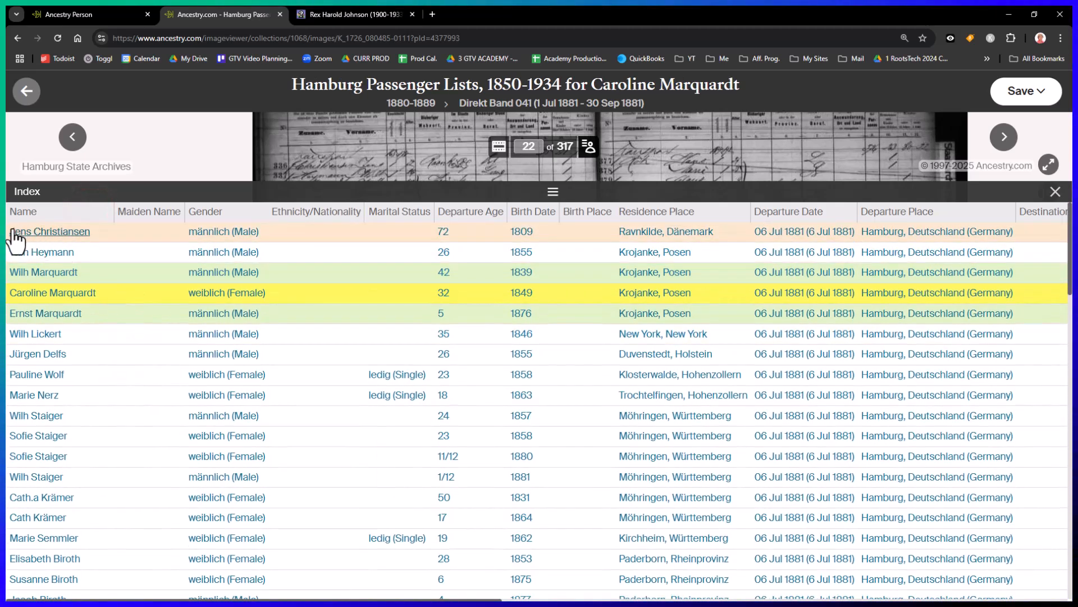
scroll(11, 231, down, 2)
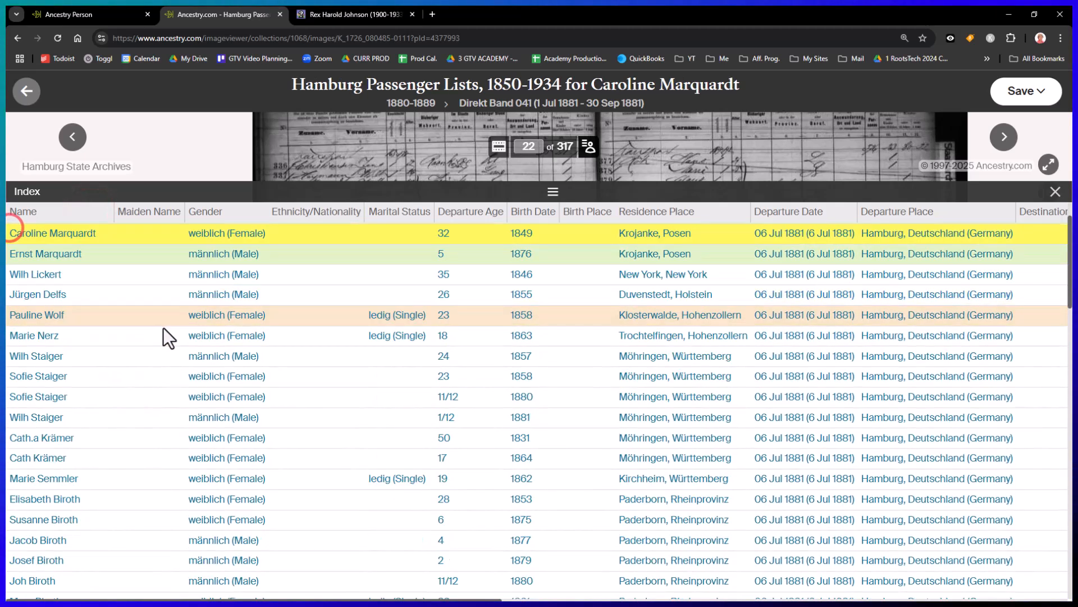
scroll(172, 298, up, 2)
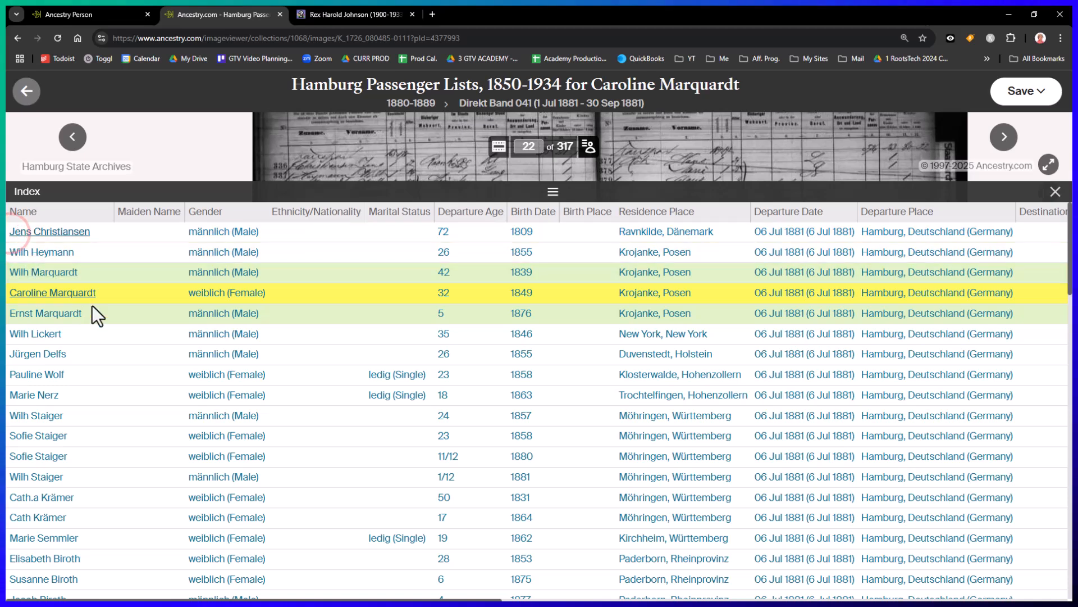
scroll(98, 281, down, 1)
scroll(56, 247, up, 1)
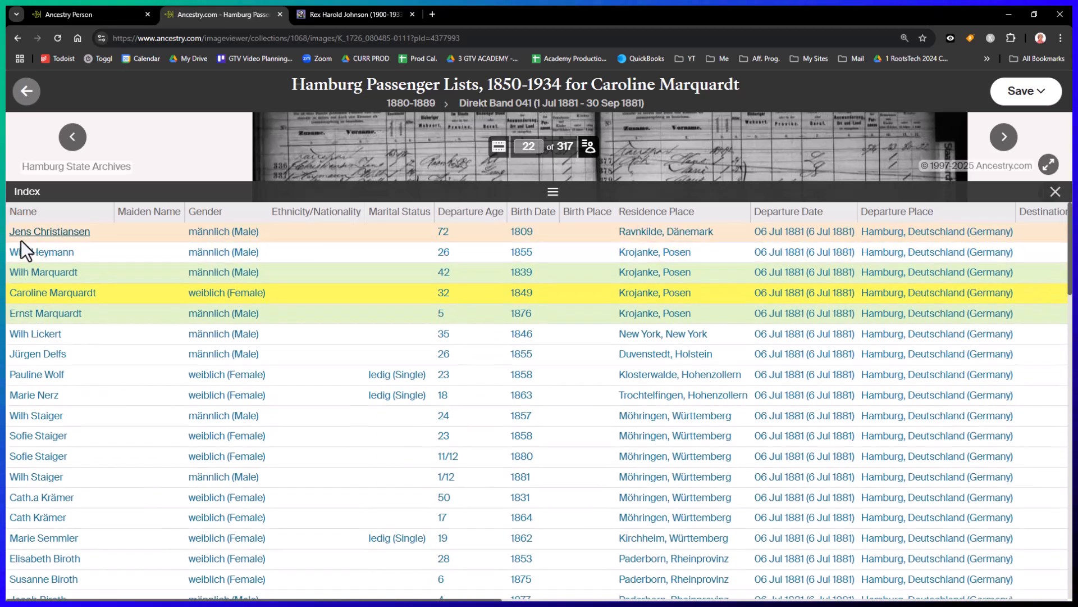
click(140, 230)
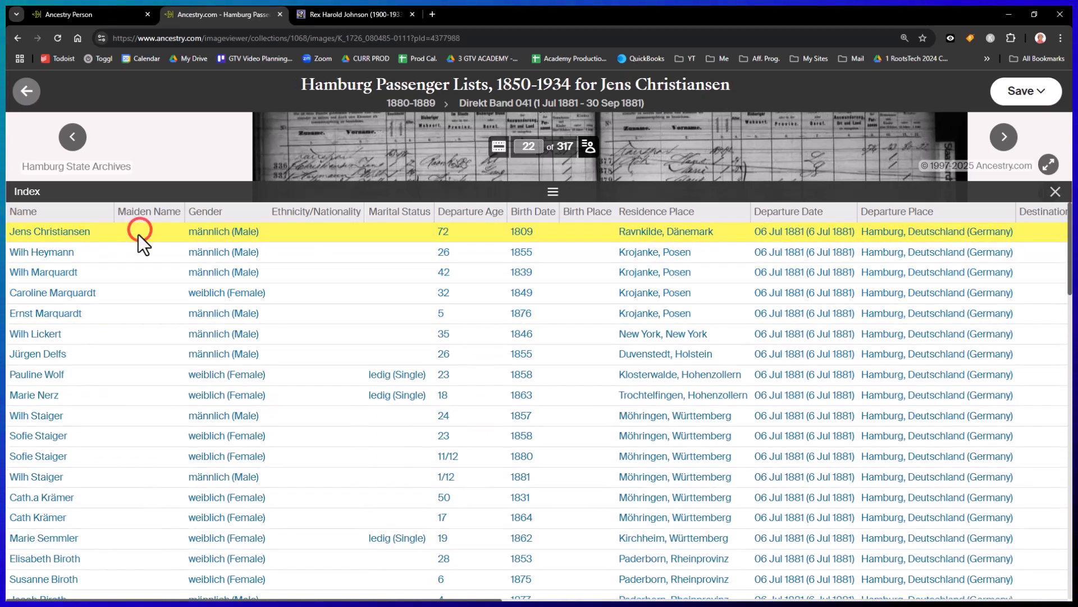
click(114, 449)
Copy all image 22 index rows from the first passenger onward and paste them in Excel as Text at cell B338.
scroll(150, 304, up, 4)
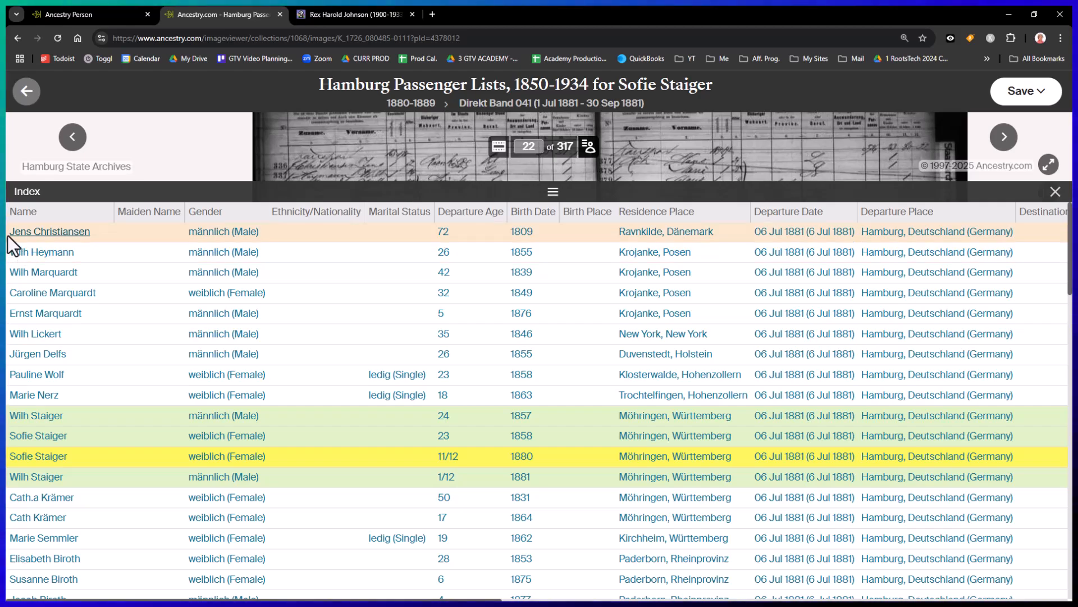
drag(8, 234, 1075, 604)
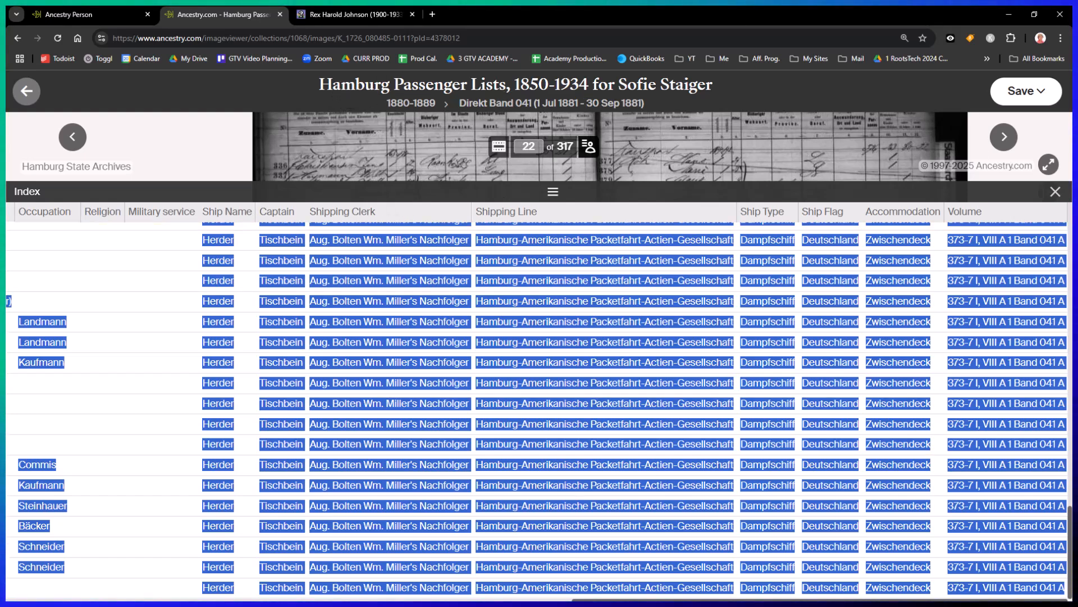
key(alt+Tab)
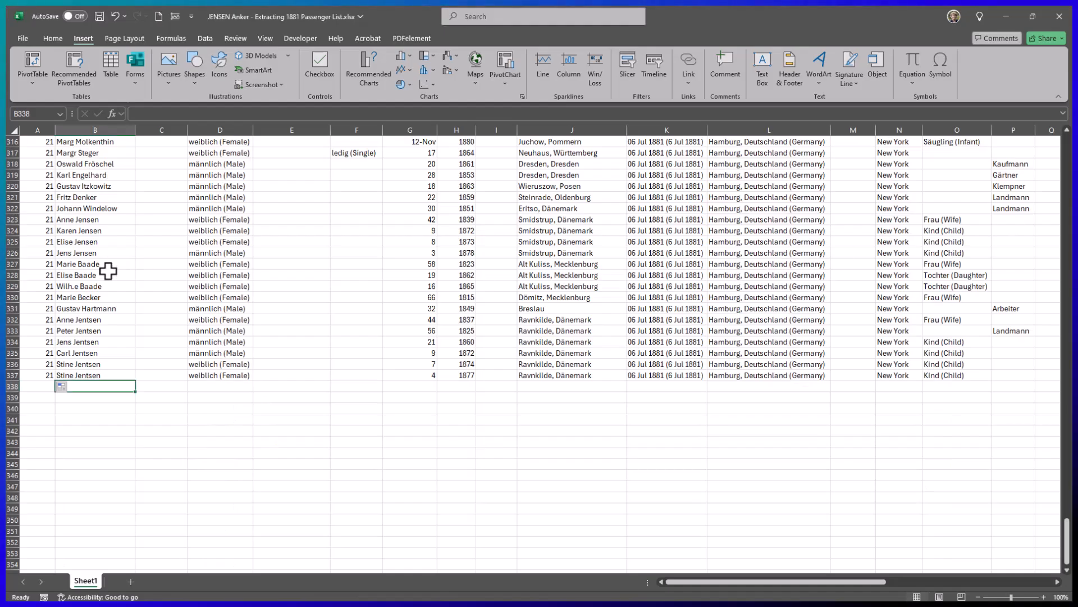
right_click(109, 385)
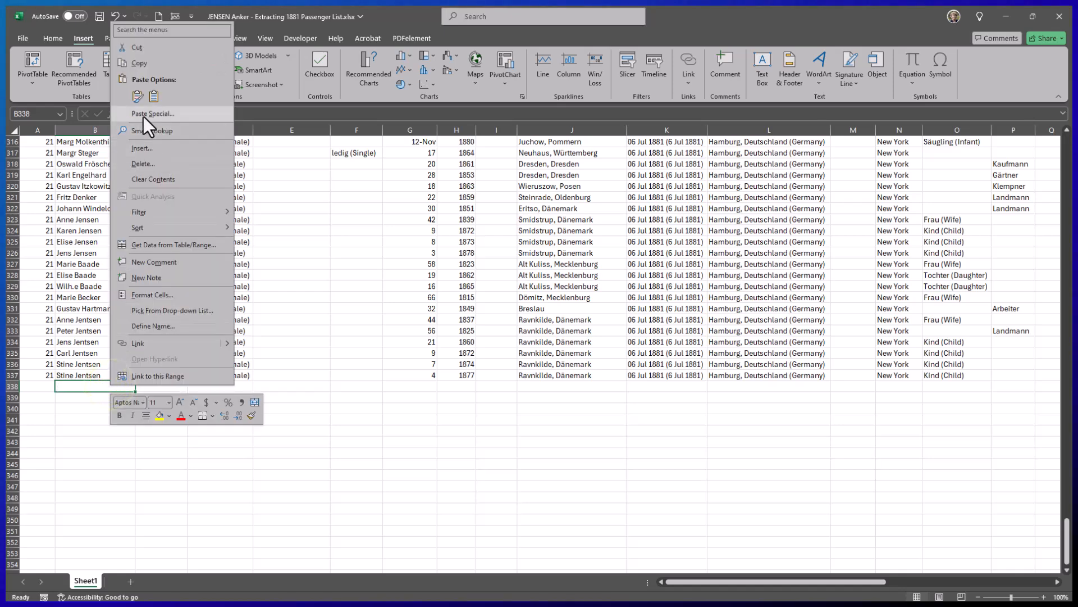
click(143, 115)
click(66, 75)
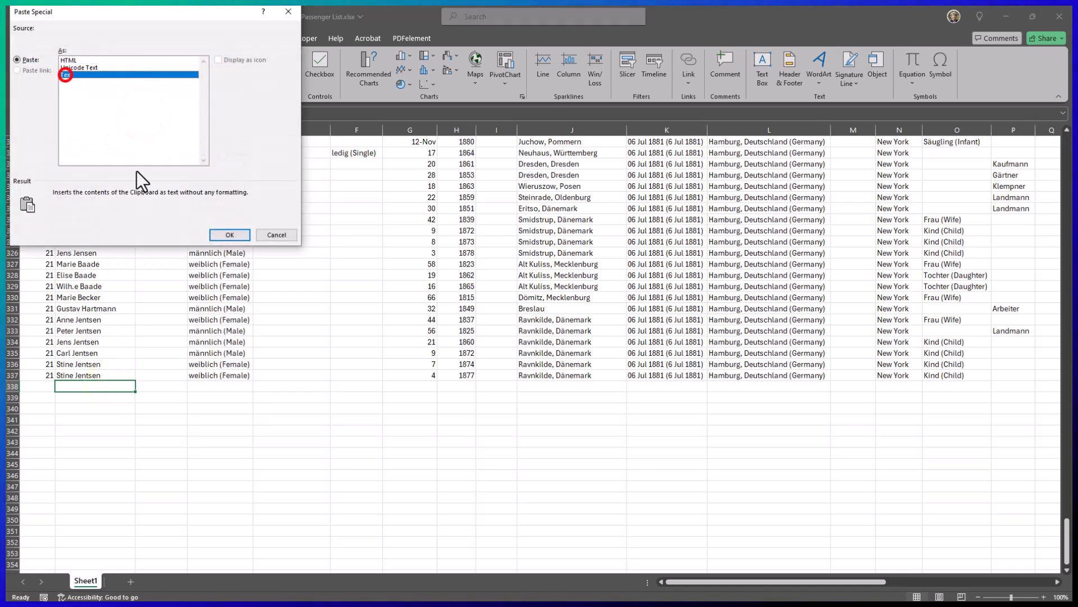
click(229, 236)
Enter the image number 22 in cell A338 and fill it down column A to row 419.
click(40, 392)
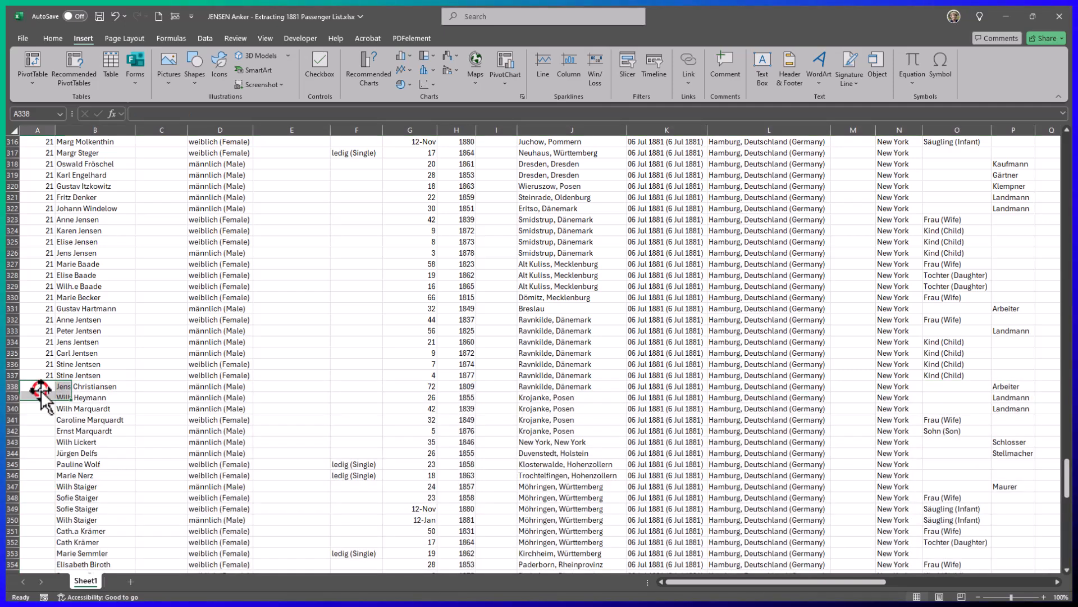
text(2)
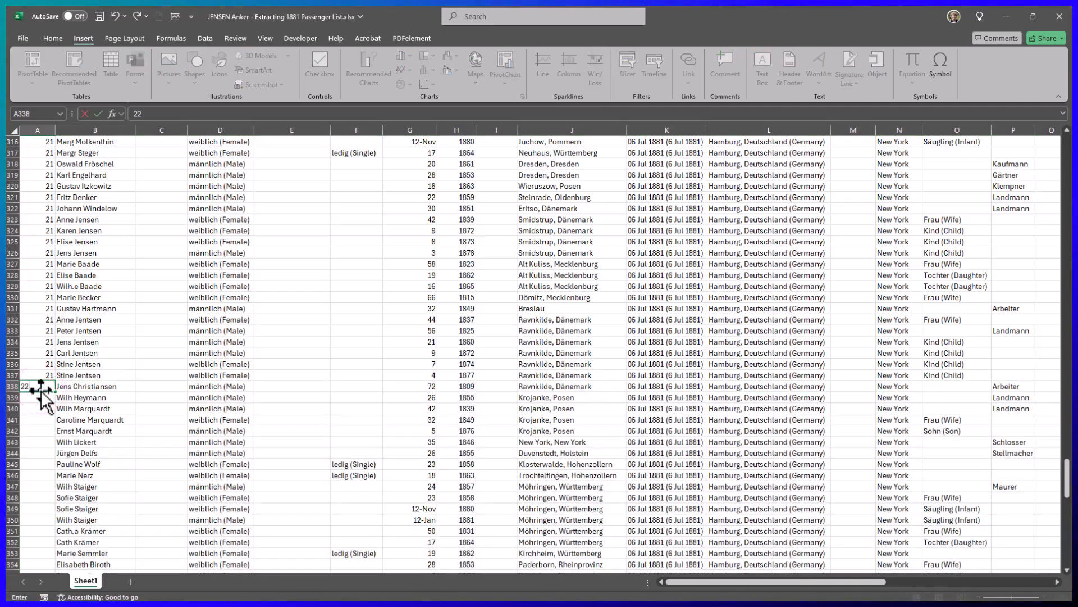
text(2)
key(Return)
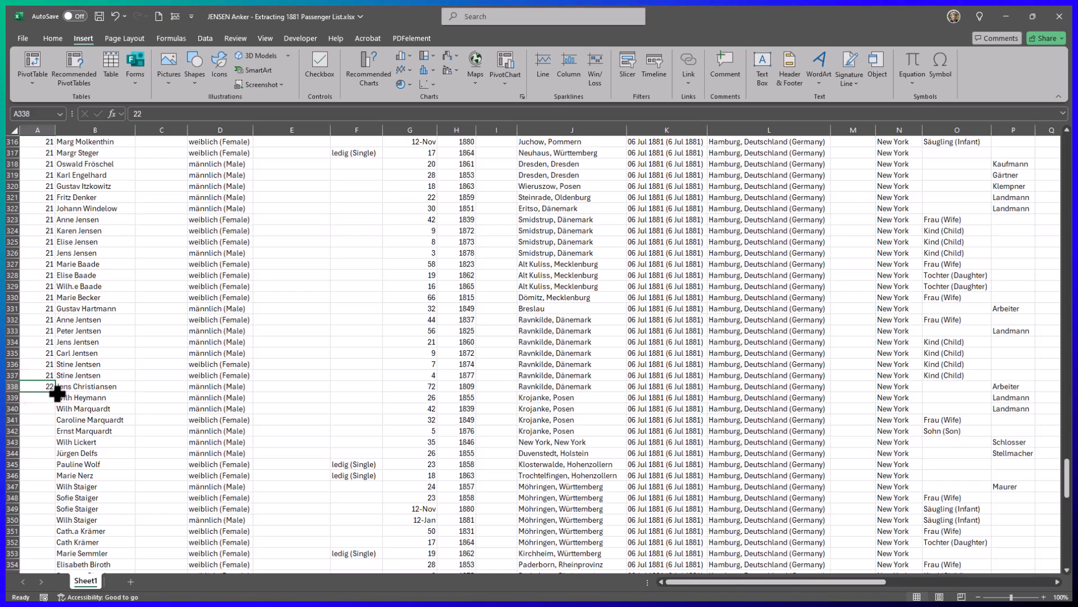
drag(56, 427, 57, 539)
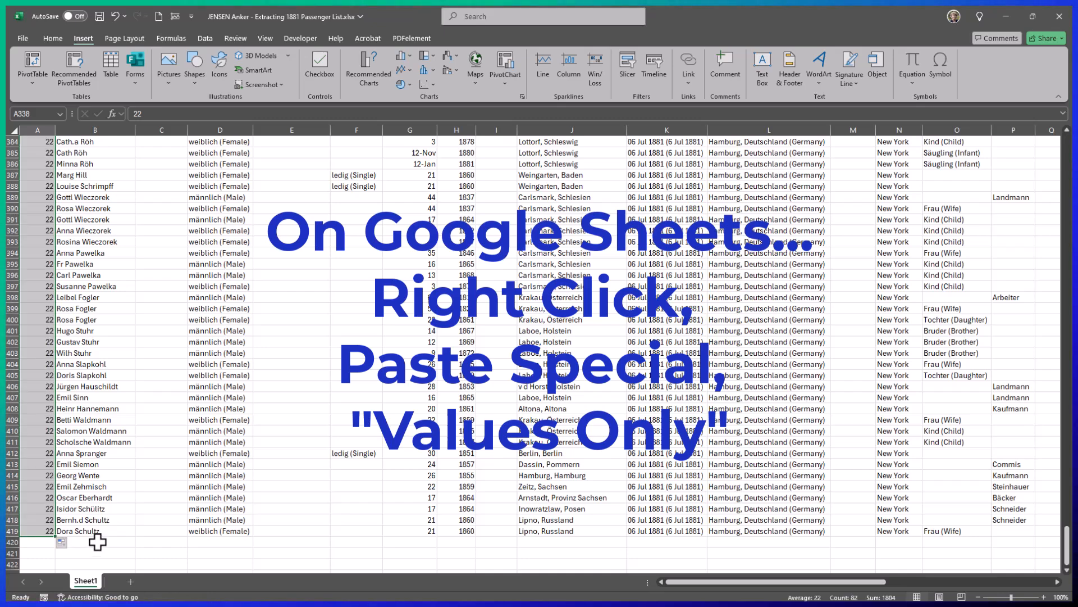
Select cell A420 in the first empty row below the image 22 passengers.
click(111, 550)
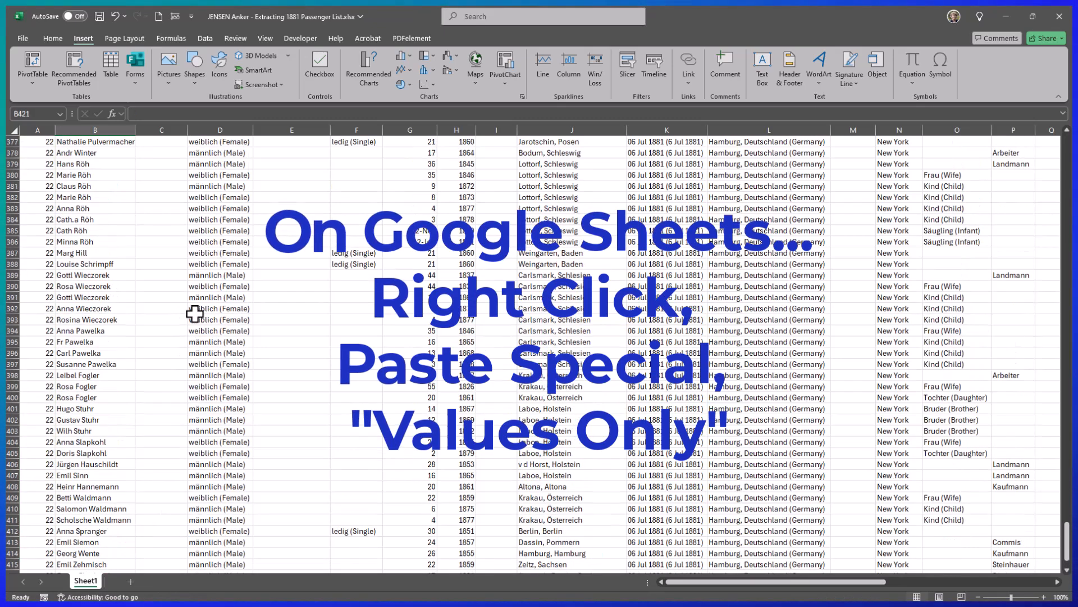
scroll(192, 315, down, 3)
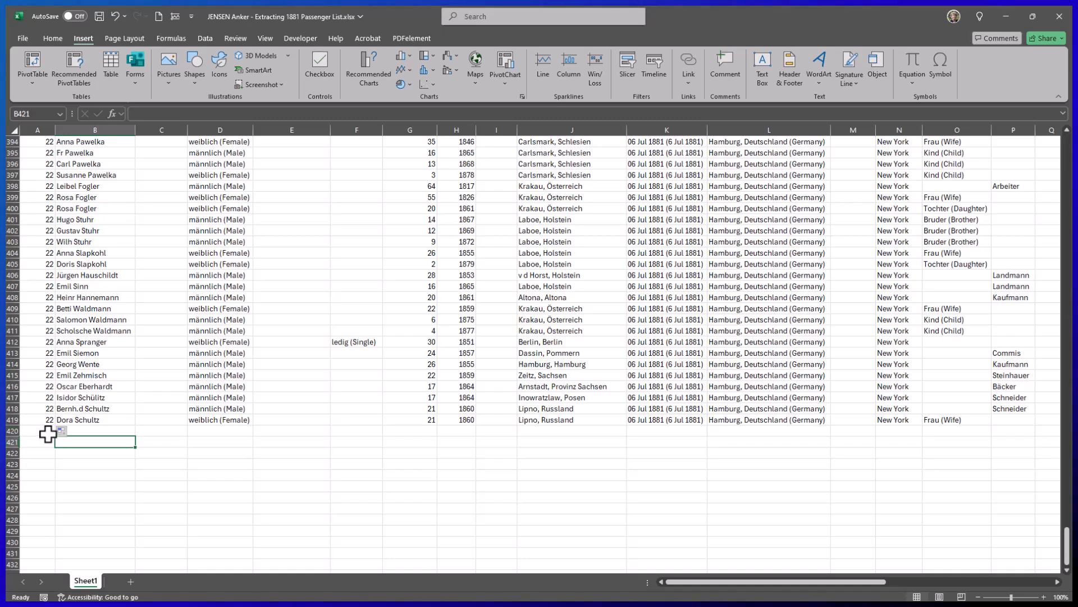
click(48, 431)
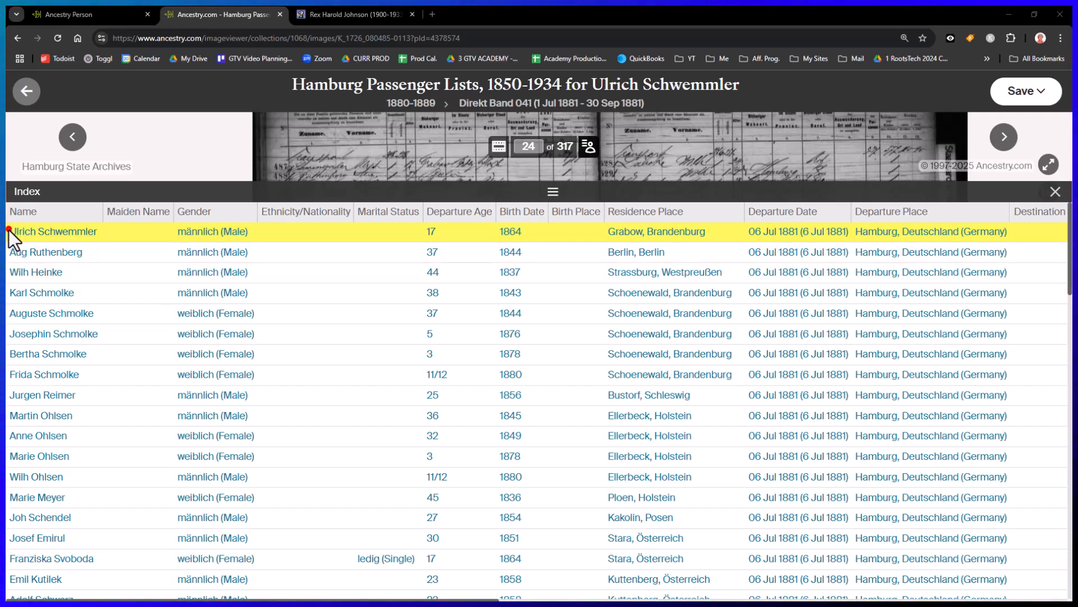
Copy all image 24 index rows on Ancestry from the first passenger onward and paste them in Excel as Text at cell B489.
drag(9, 230, 1066, 603)
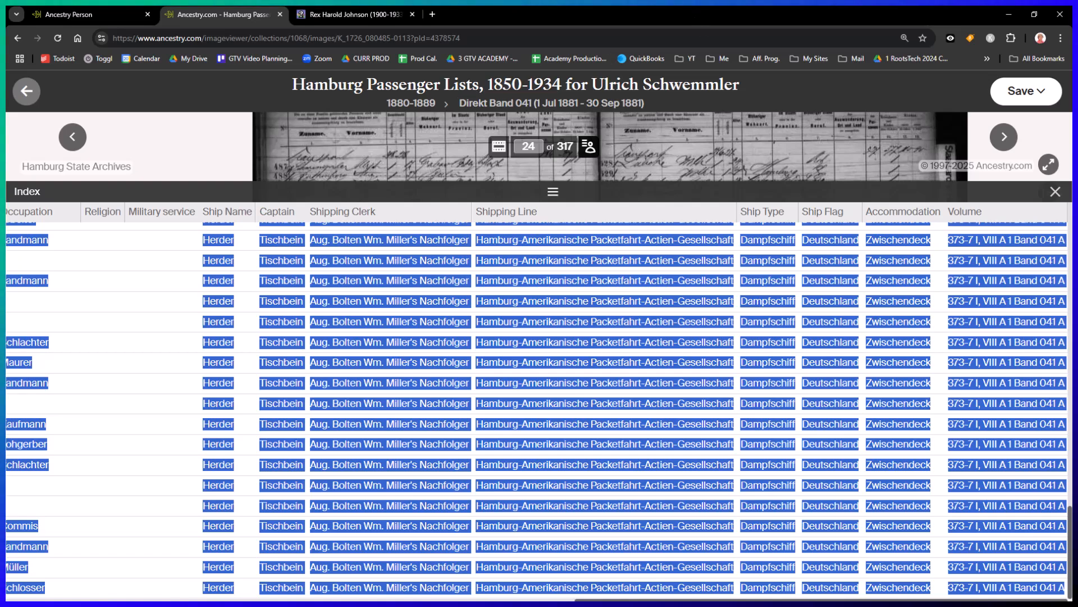
key(alt+Tab)
scroll(65, 500, down, 15)
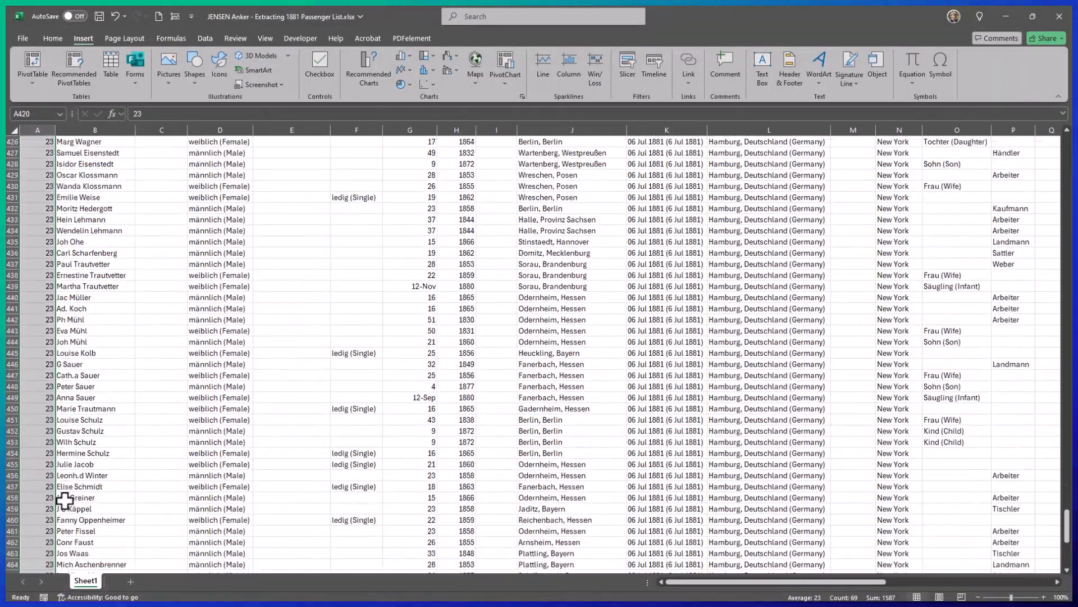
scroll(65, 500, down, 13)
click(75, 408)
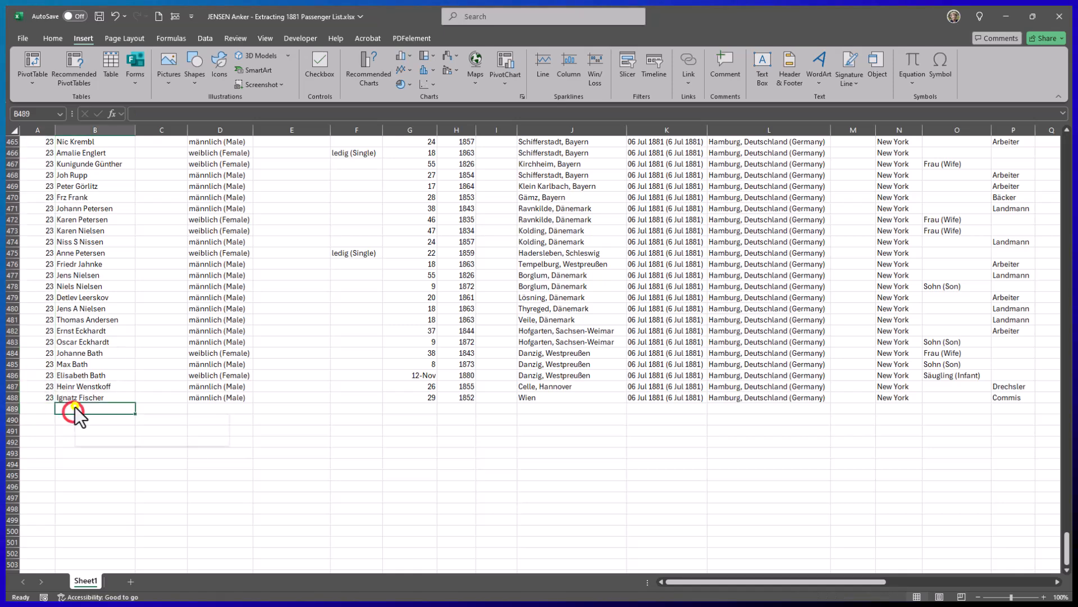
right_click(75, 408)
click(96, 133)
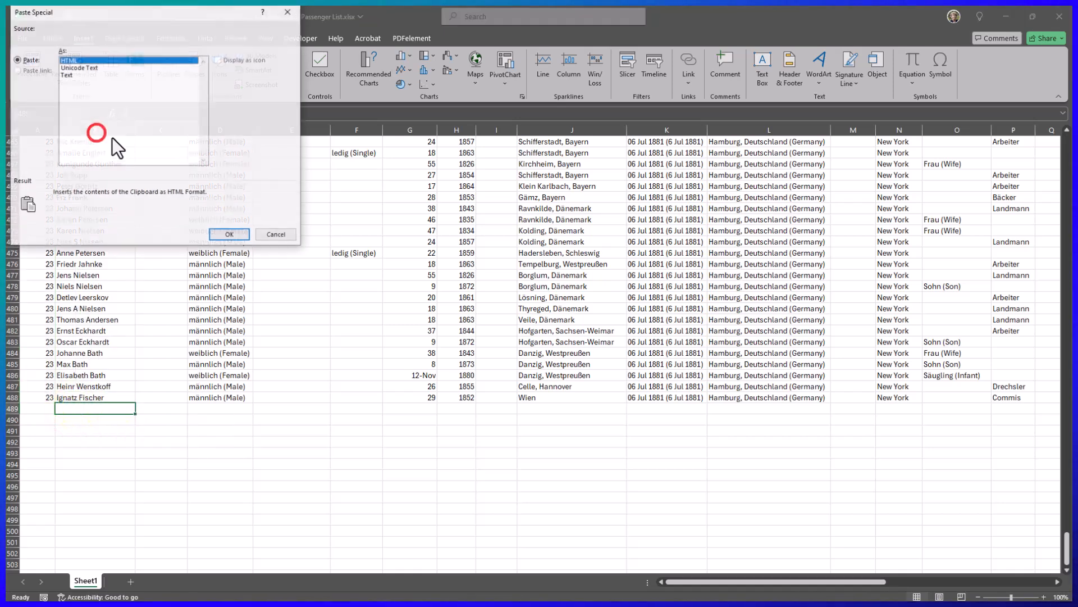
click(73, 74)
click(228, 235)
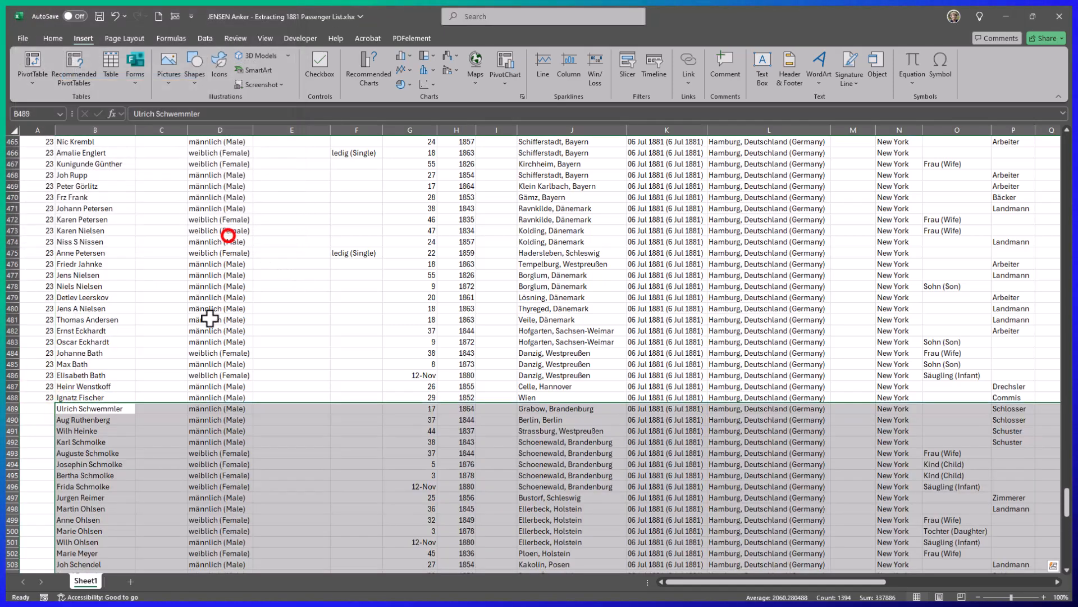
Enter the image number 24 in cell A489 and fill it down column A beside all the image 24 passengers.
click(29, 408)
text(24)
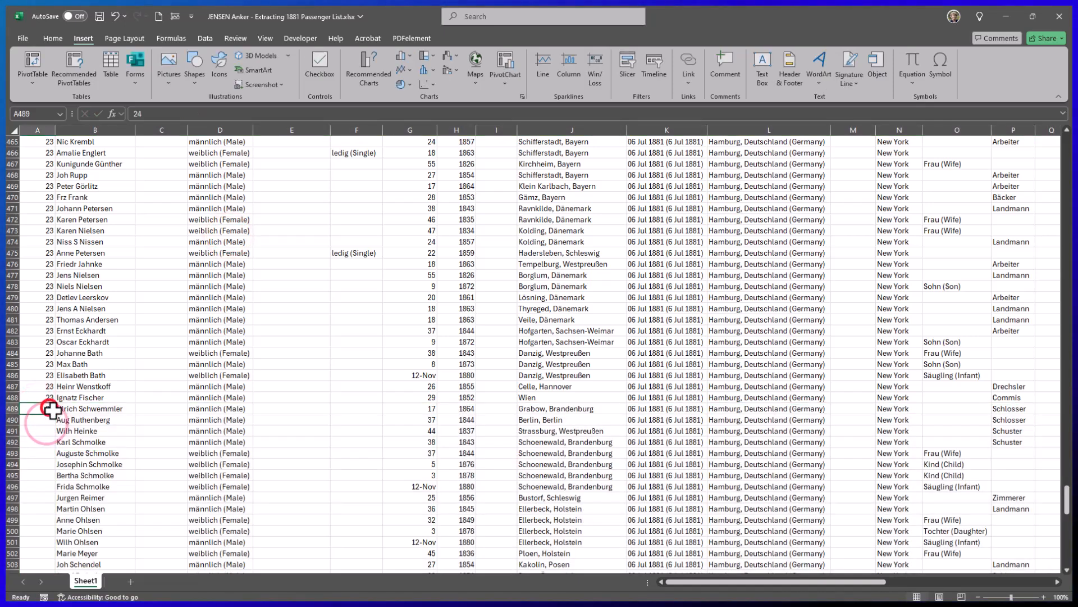
double_click(54, 412)
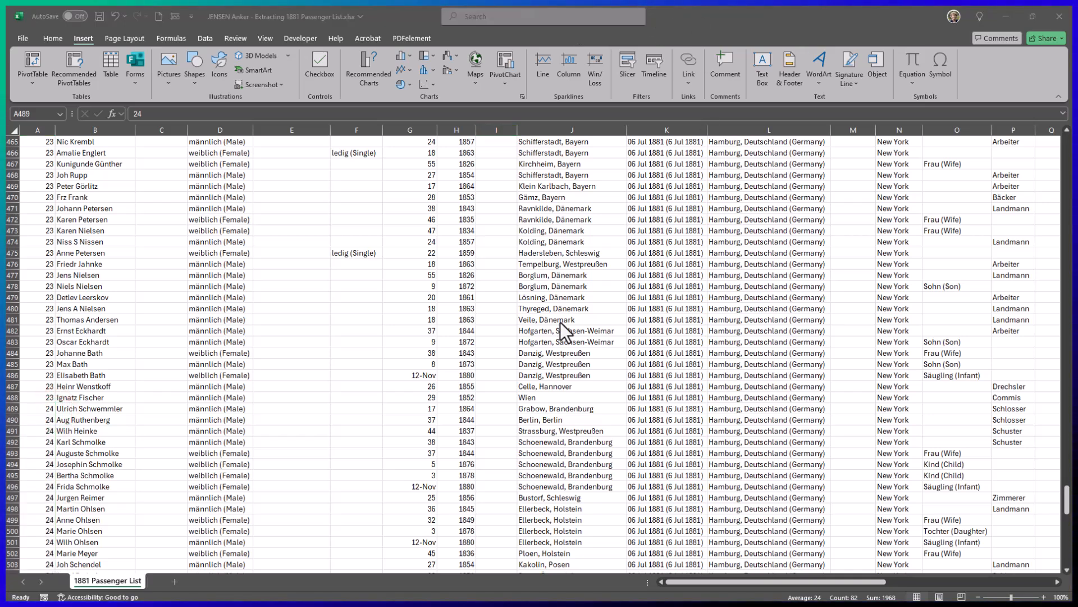
Open the name of the 1881 Passenger List sheet for editing and leave the edit.
double_click(100, 582)
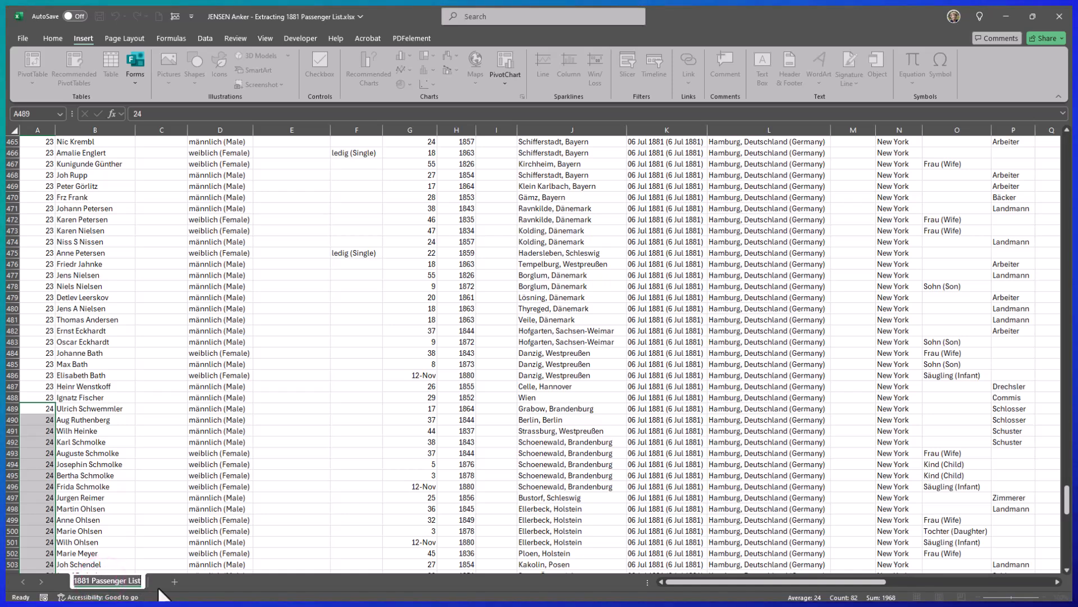
click(226, 584)
click(123, 518)
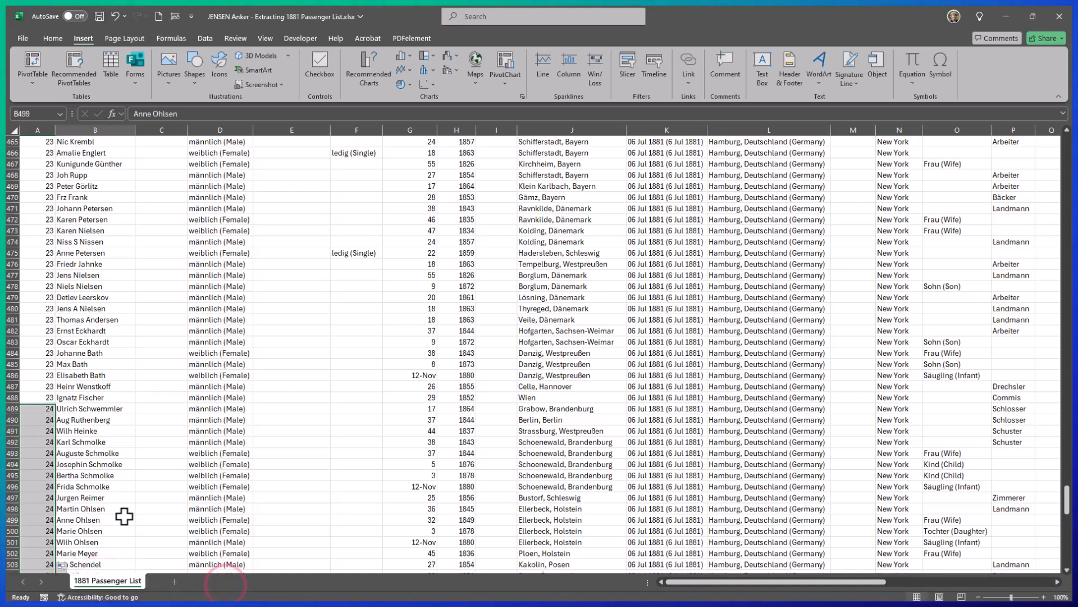
Add a new worksheet after the passenger list and rename it as Tab 2.
click(174, 581)
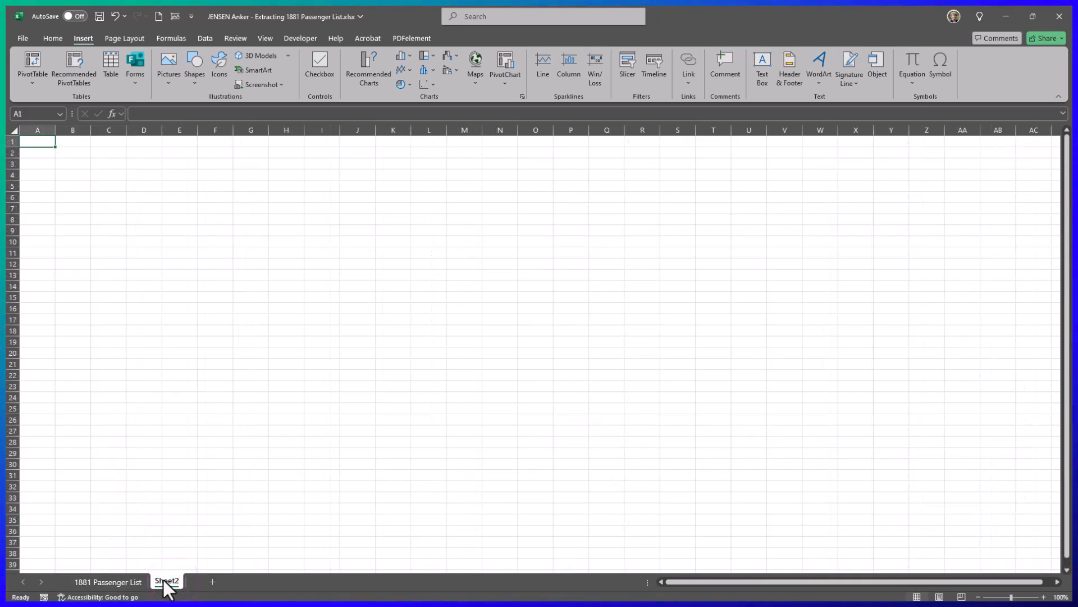
double_click(166, 580)
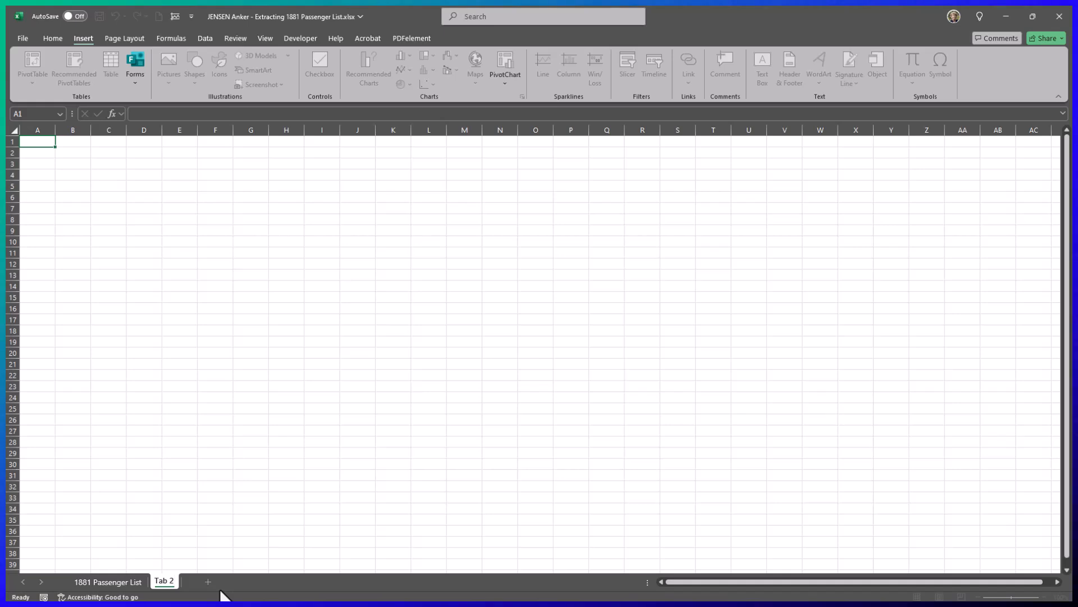
click(282, 505)
Open the sheet options for the Tab 2 worksheet.
right_click(168, 584)
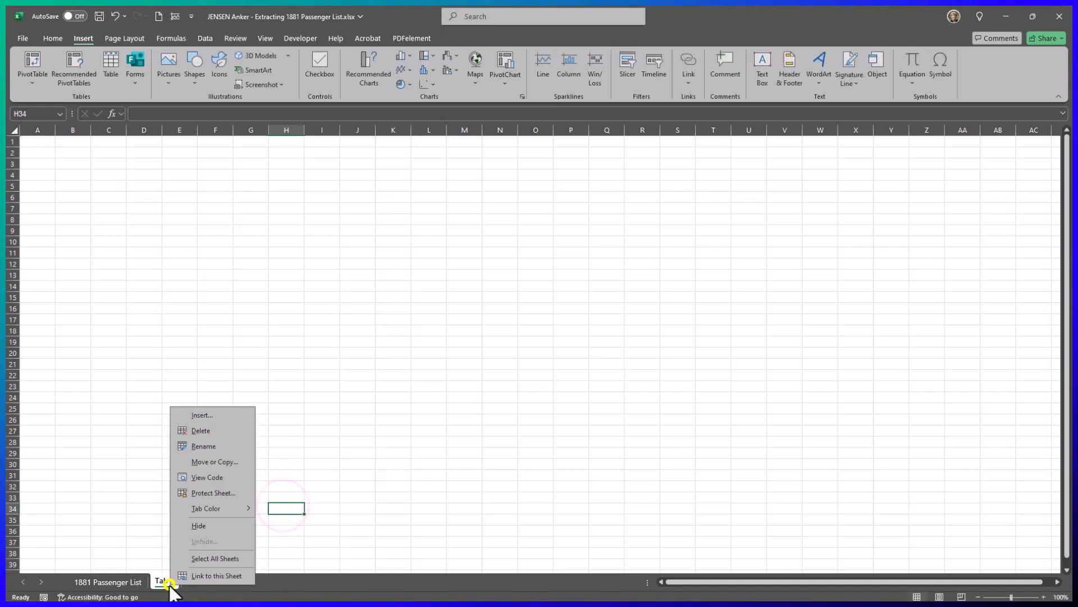
Delete the empty extra worksheet beside 1881 Passenger List and save the workbook.
click(204, 433)
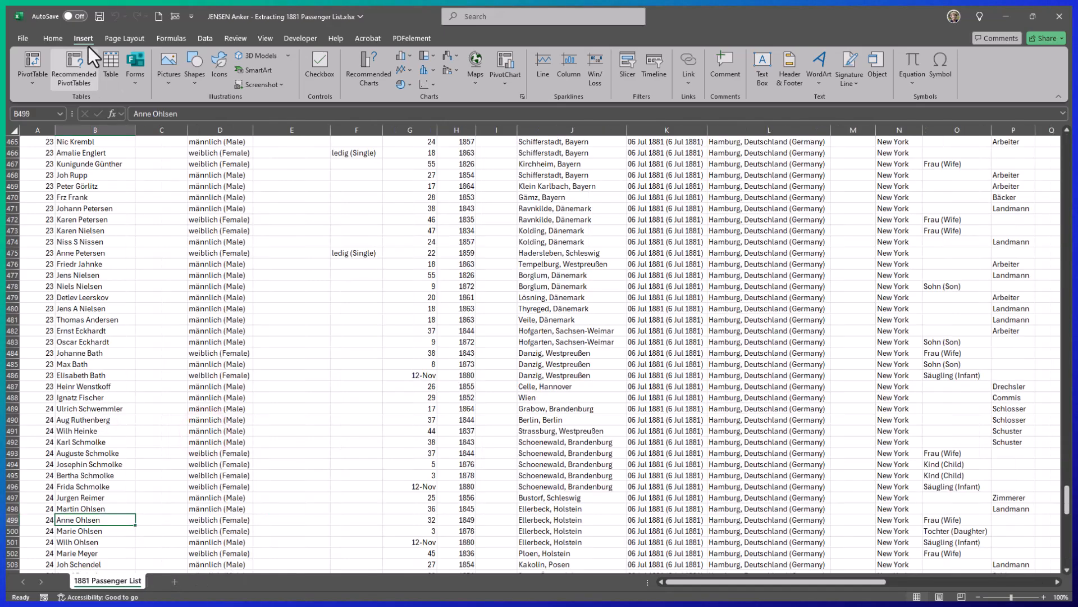
click(99, 17)
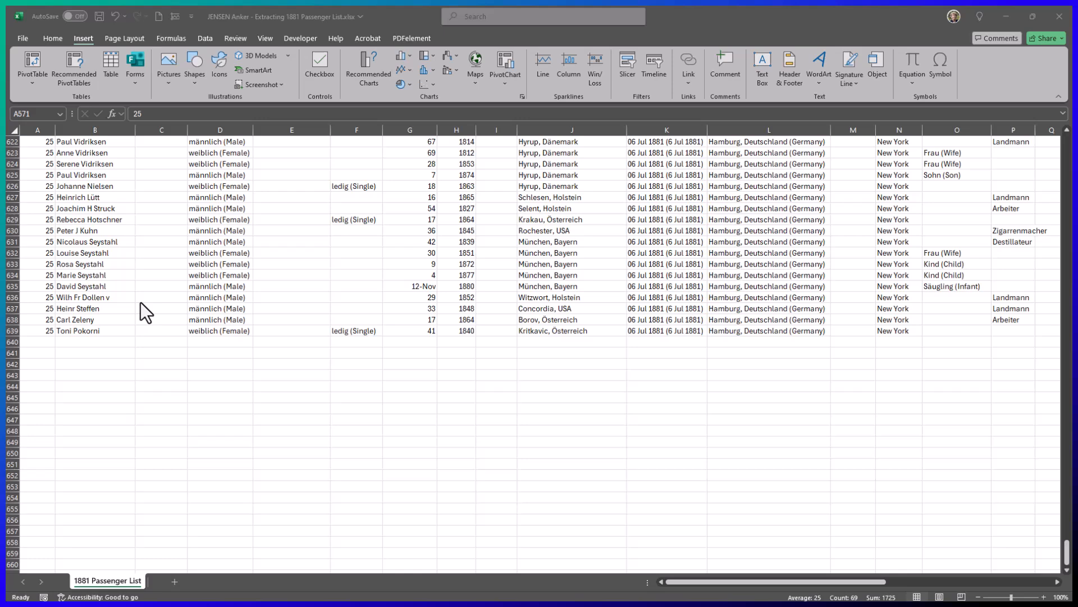
Review the page 25 passenger rows at the end of the 1881 Passenger List sheet.
scroll(140, 303, up, 2)
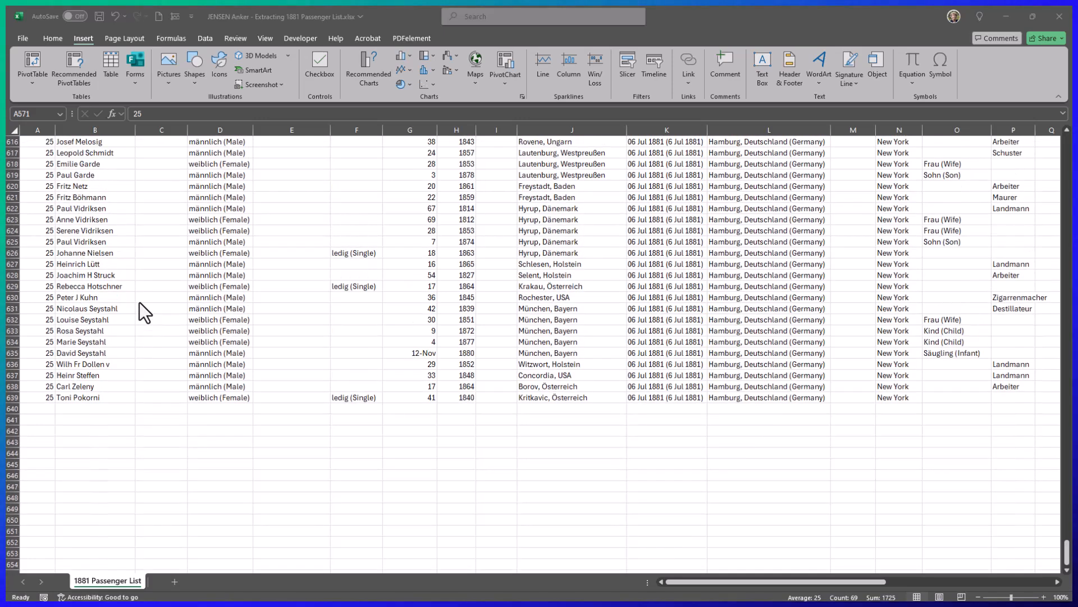
scroll(140, 303, down, 1)
scroll(140, 304, up, 2)
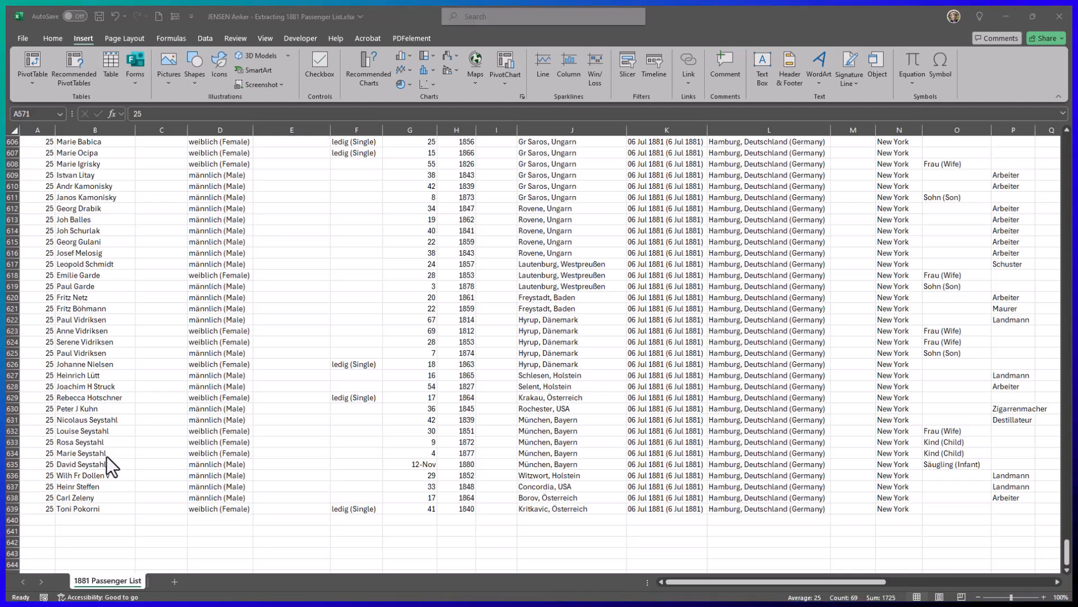
scroll(109, 464, up, 2)
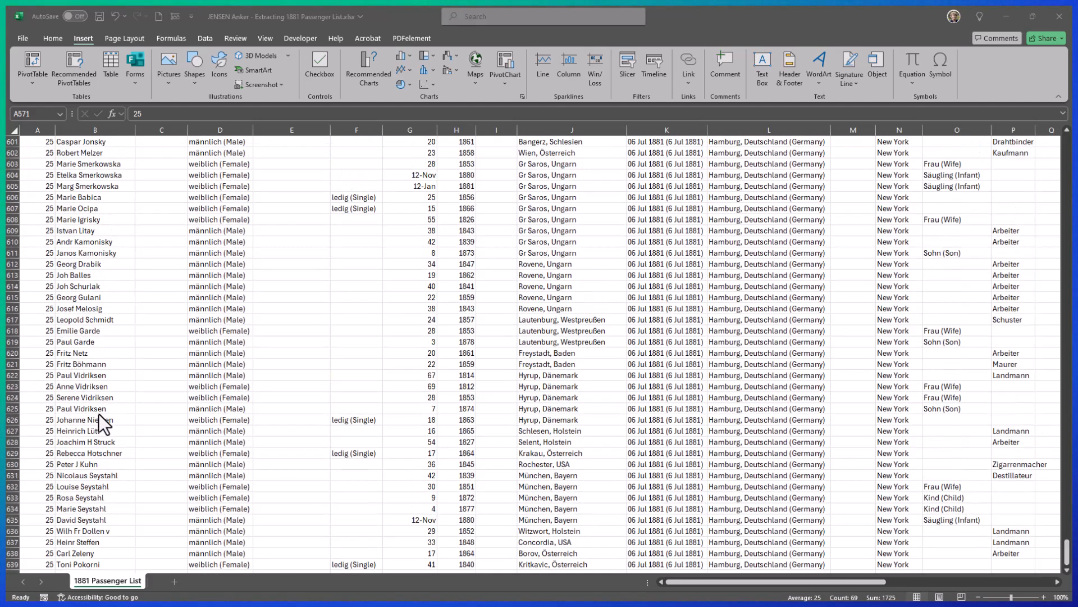
scroll(99, 413, down, 1)
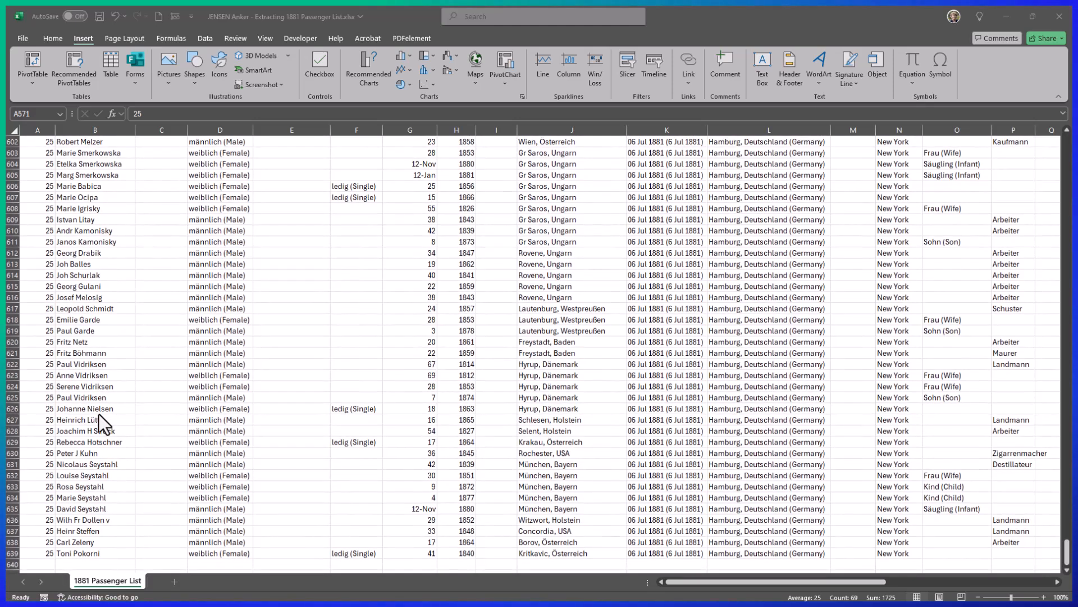
scroll(99, 413, down, 2)
click(90, 487)
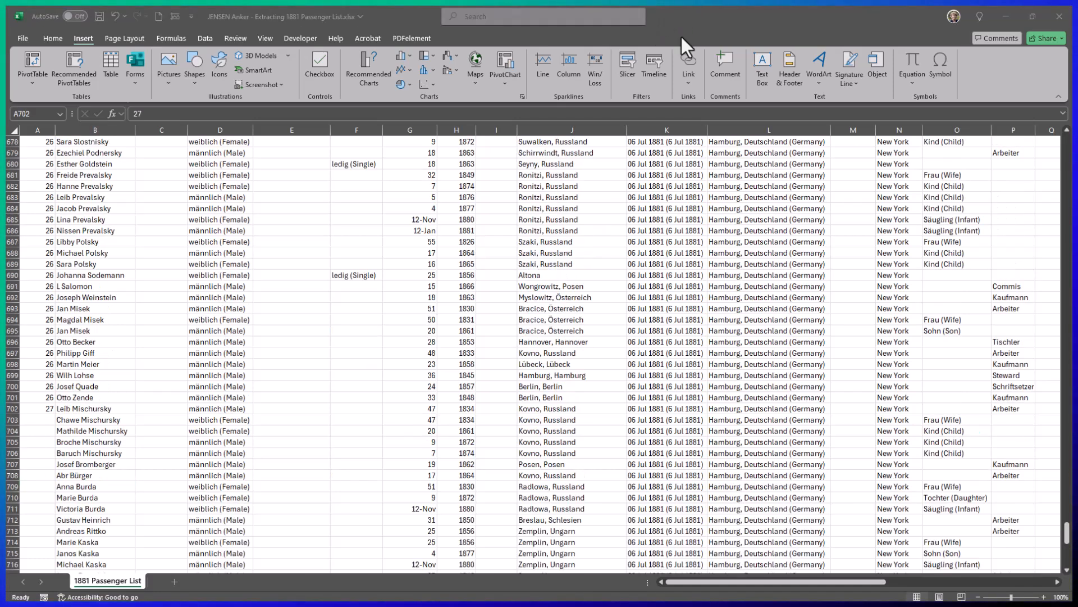
Fill page number 27 down column A from A702 to the last passenger row, 753.
click(37, 409)
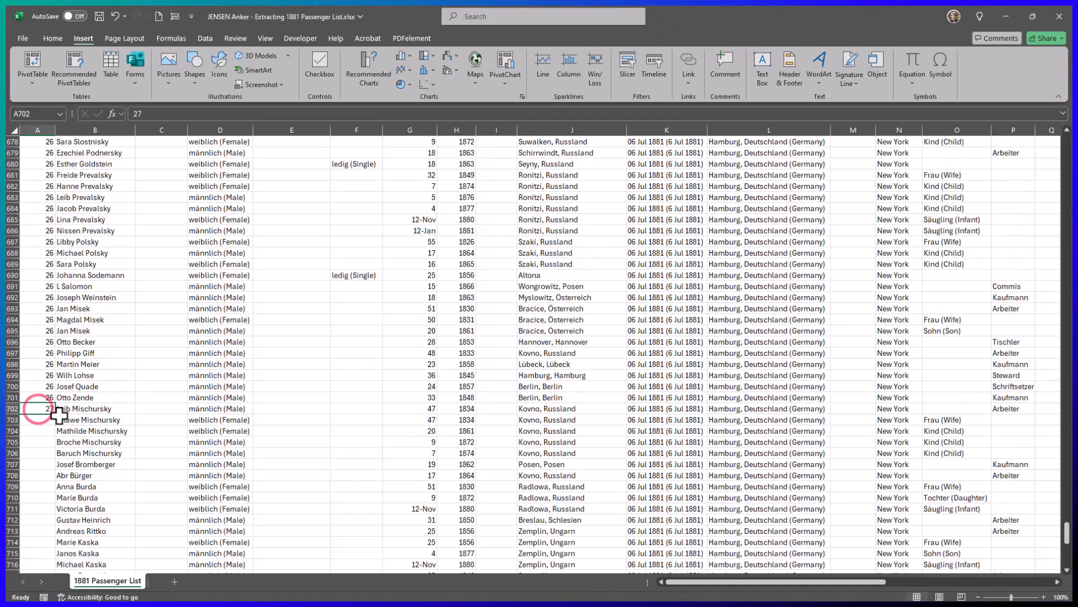
double_click(54, 414)
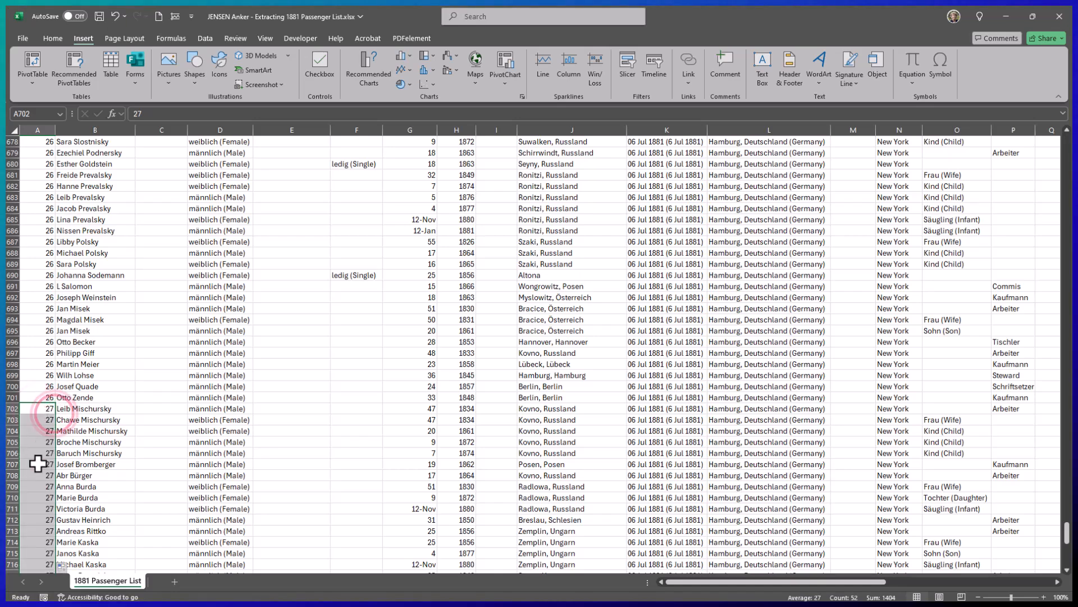
scroll(39, 532, down, 6)
scroll(39, 531, up, 9)
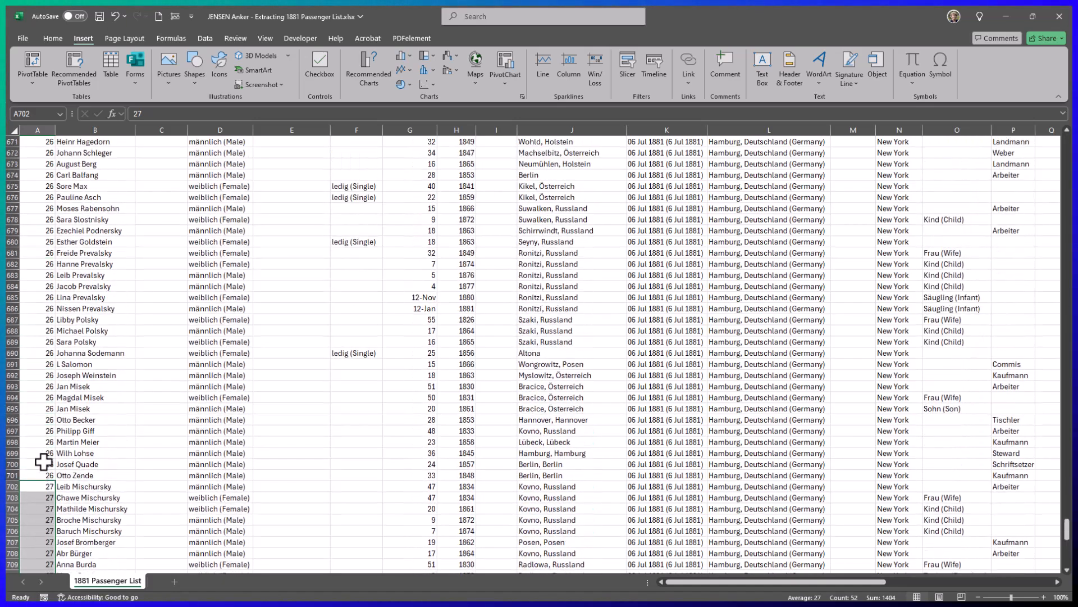
scroll(43, 462, down, 3)
scroll(43, 461, down, 15)
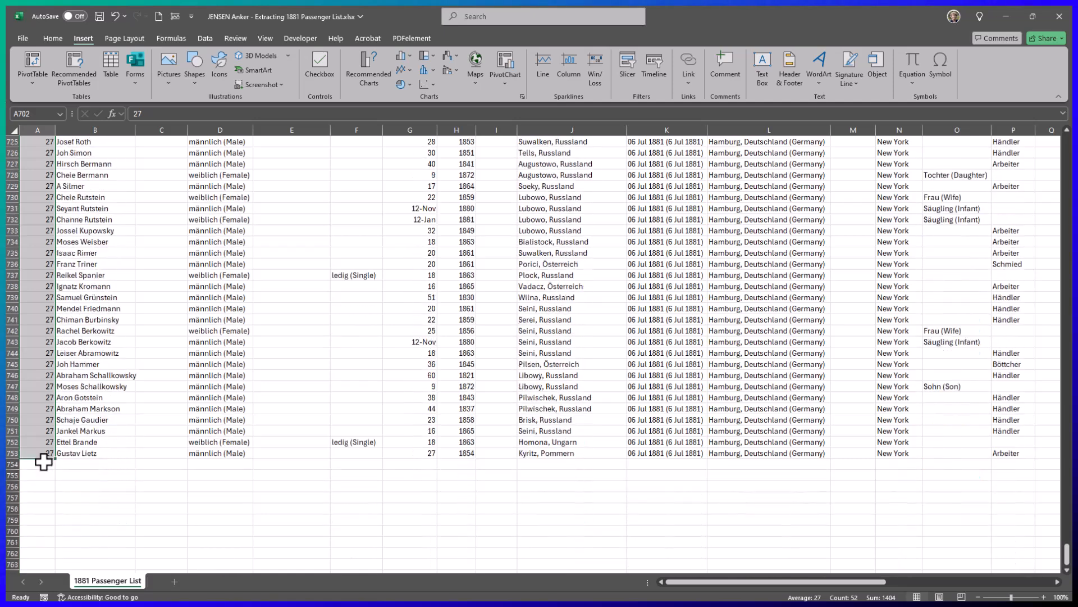
click(83, 465)
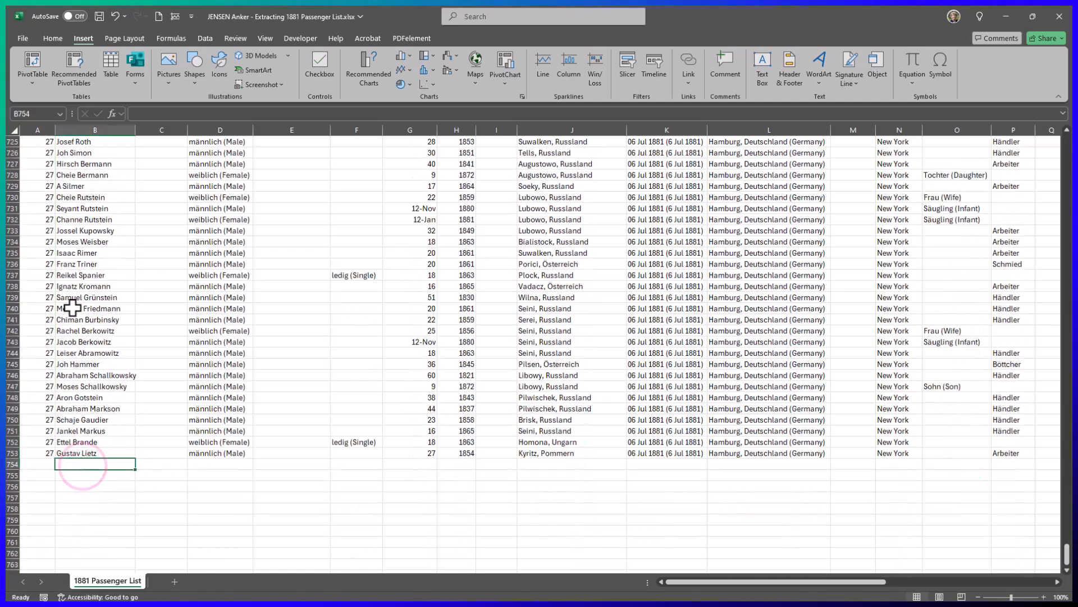
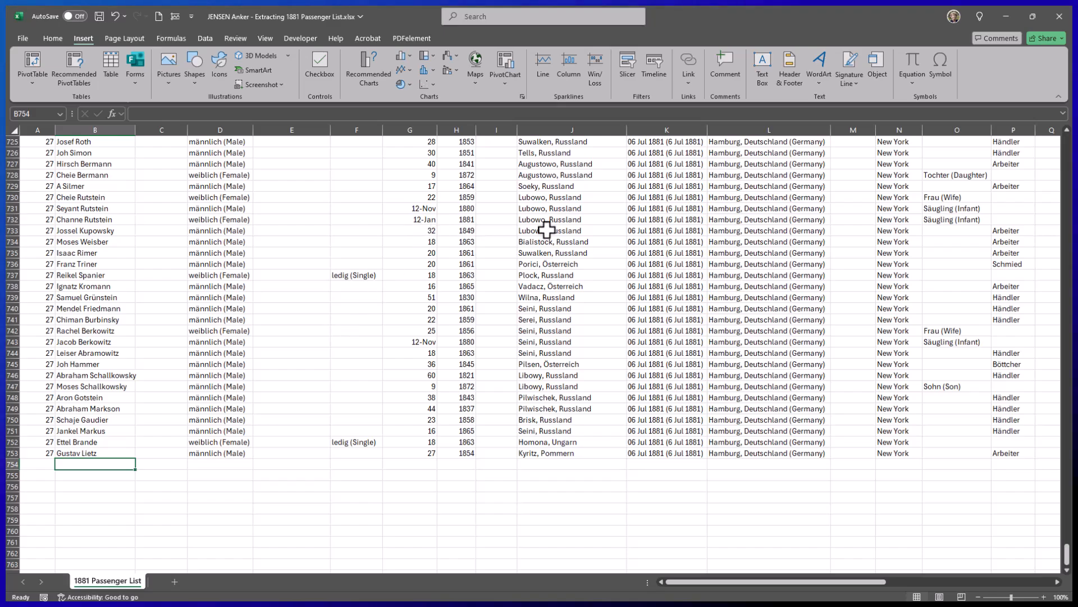
Switch to Chrome and advance the Hamburg Passenger Lists to the image following 27.
click(1005, 17)
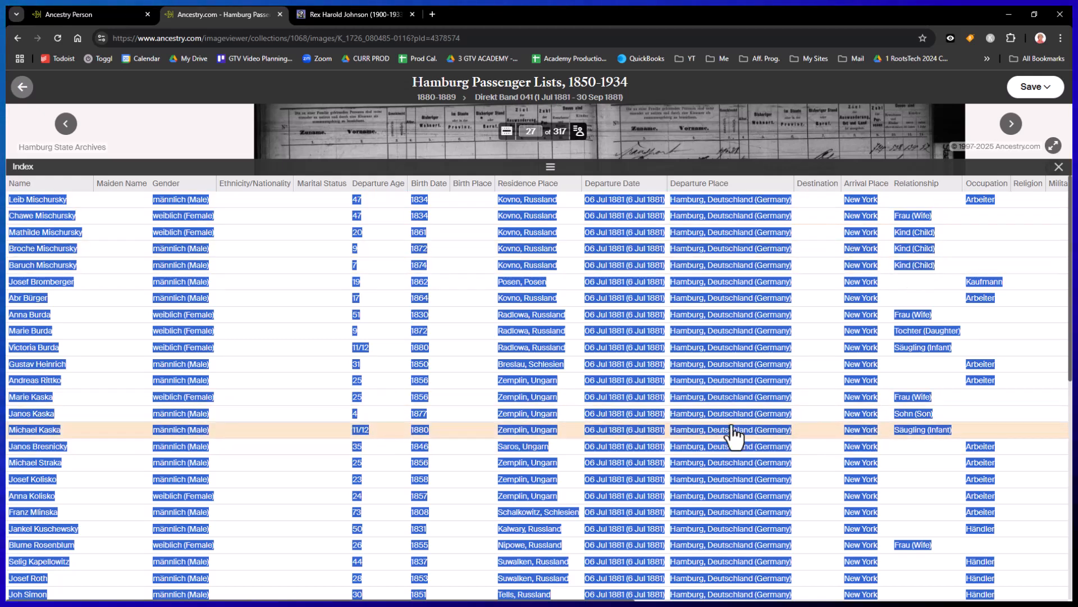
click(1010, 124)
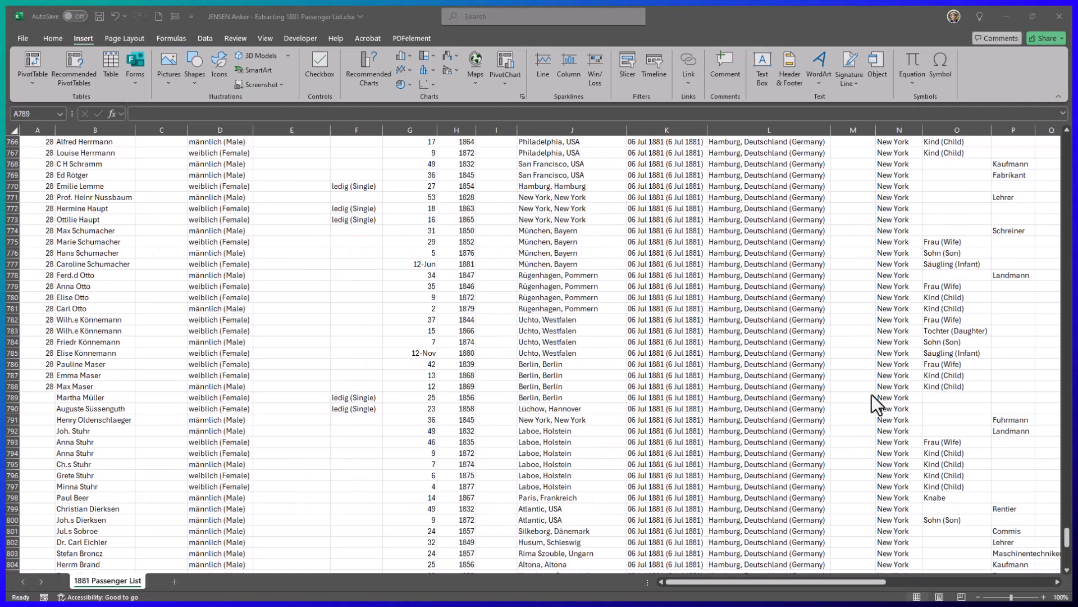
In the Excel passenger list, enter page number 29 in A789 and fill it down column A to the last passenger row.
click(37, 393)
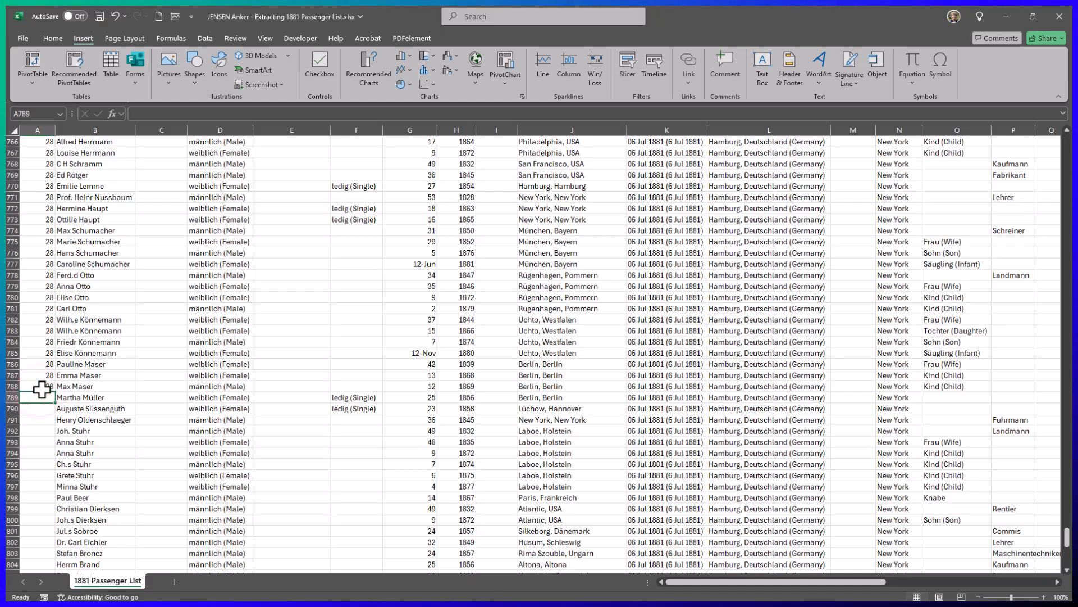
text(29)
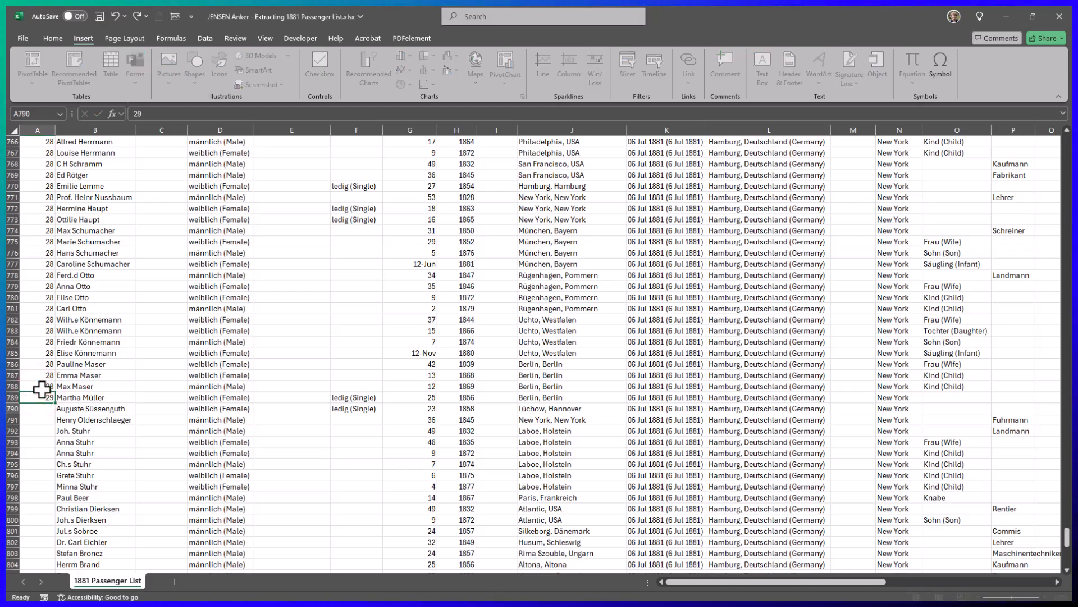
key(Return)
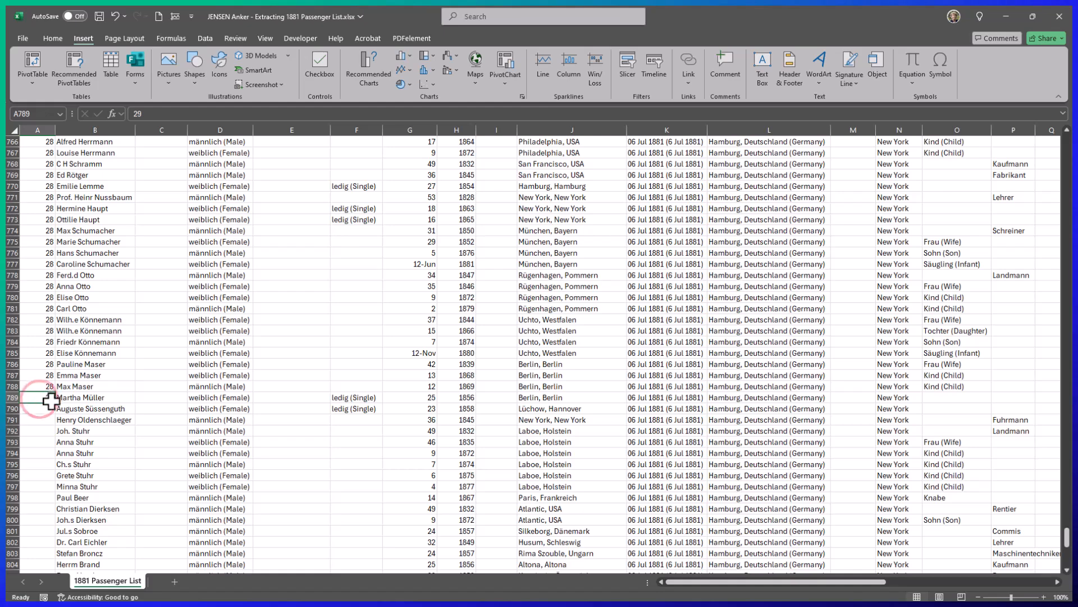
double_click(55, 403)
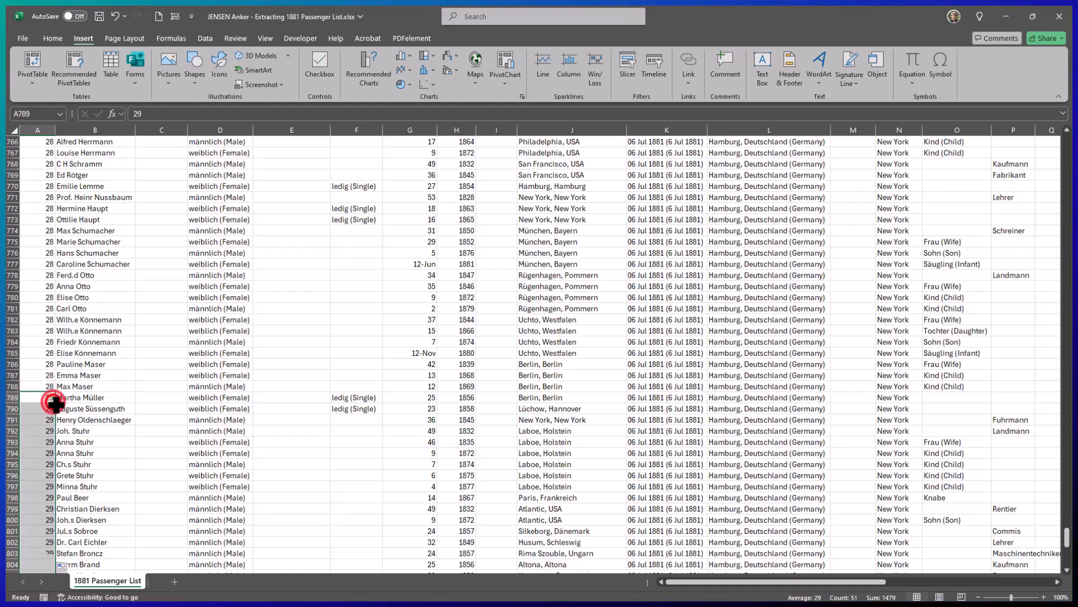
scroll(139, 501, down, 13)
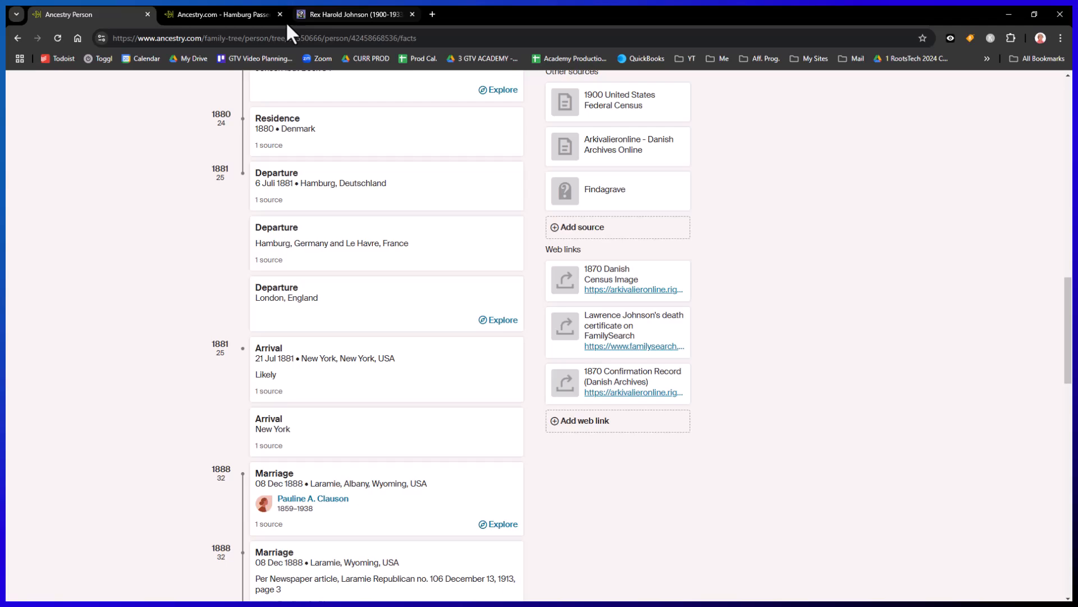
In Chrome's Hamburg Passenger Lists, shrink the index and examine where the handwritten list ends on image 29.
click(278, 17)
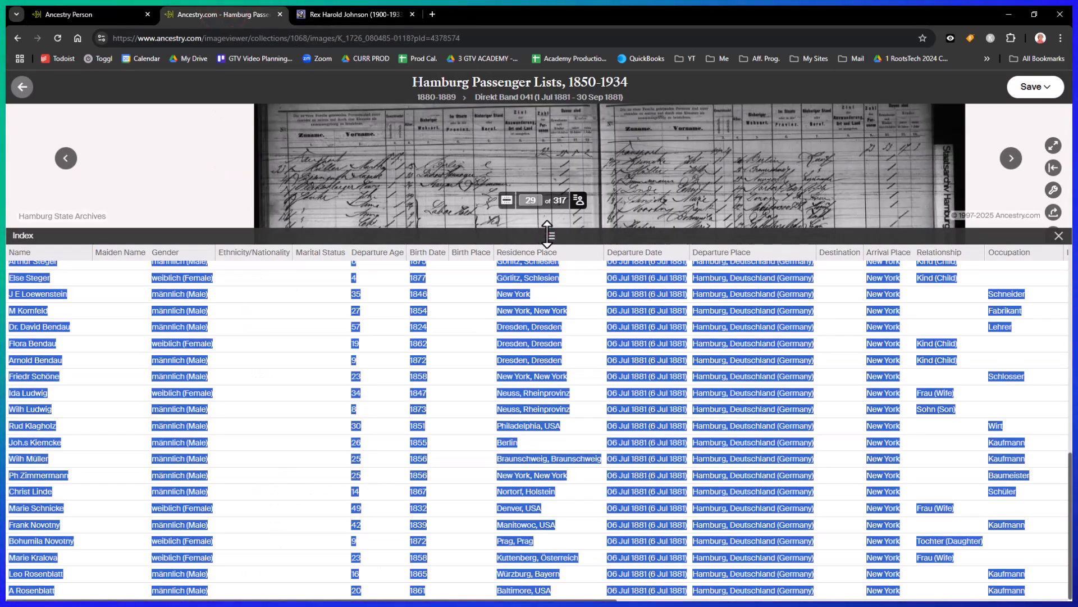
drag(547, 234, 514, 532)
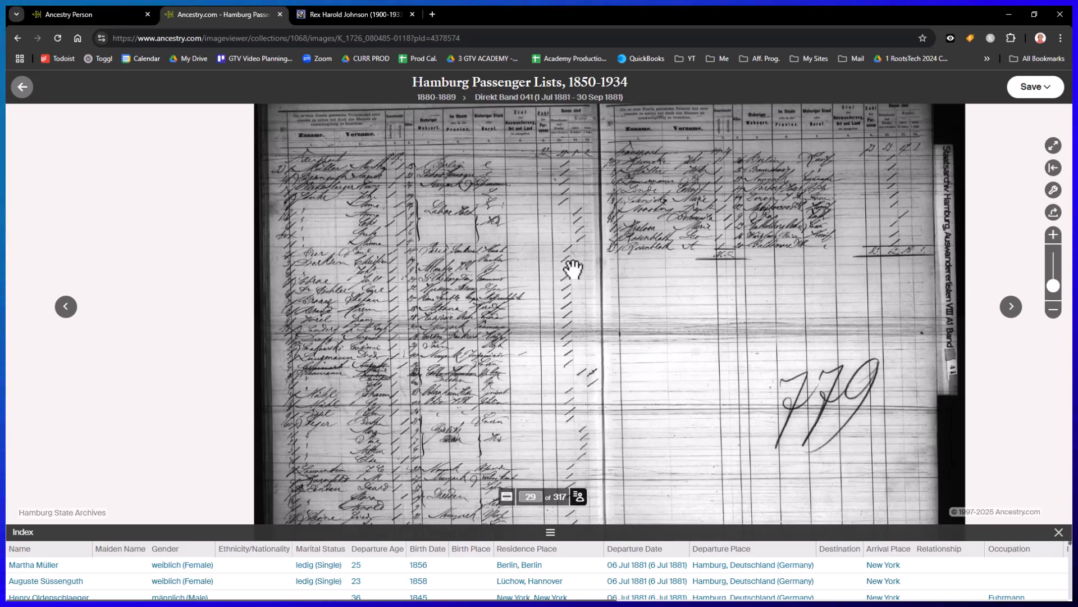
drag(570, 272, 590, 349)
scroll(590, 349, up, 3)
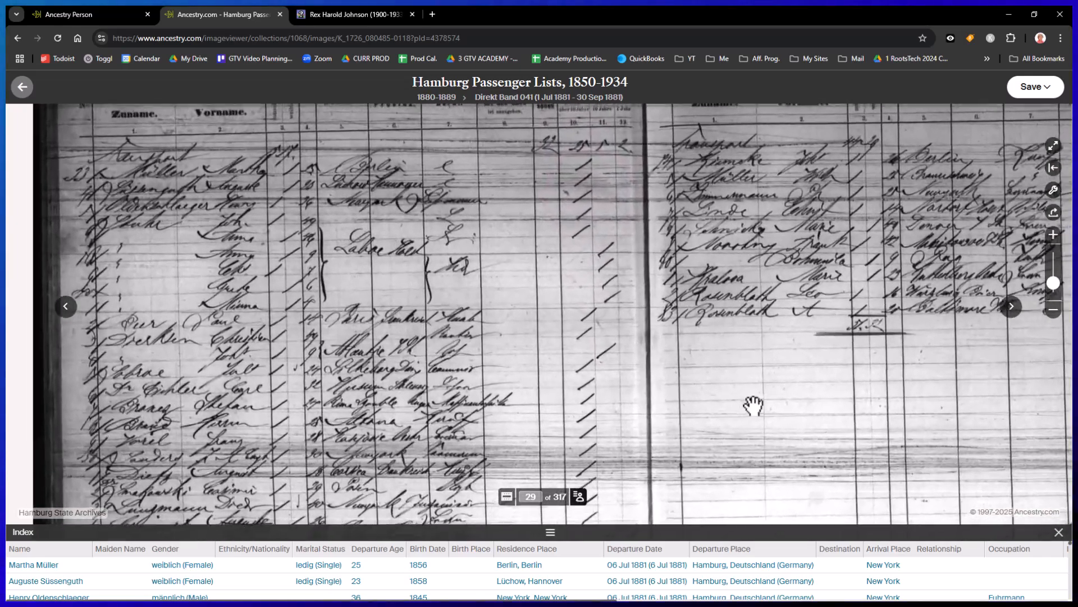
drag(753, 403, 491, 383)
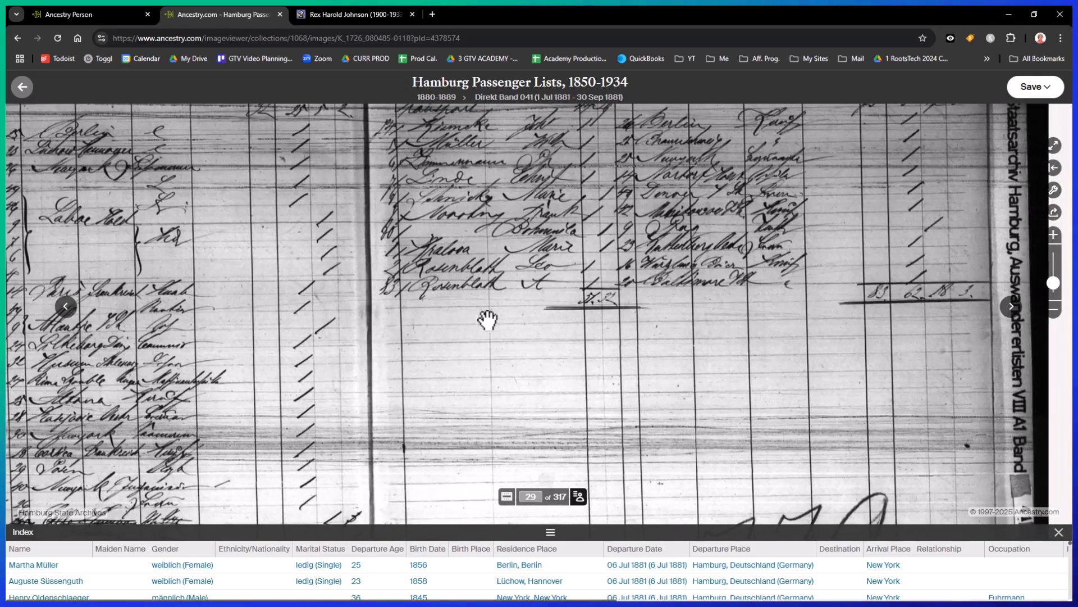
scroll(512, 378, down, 3)
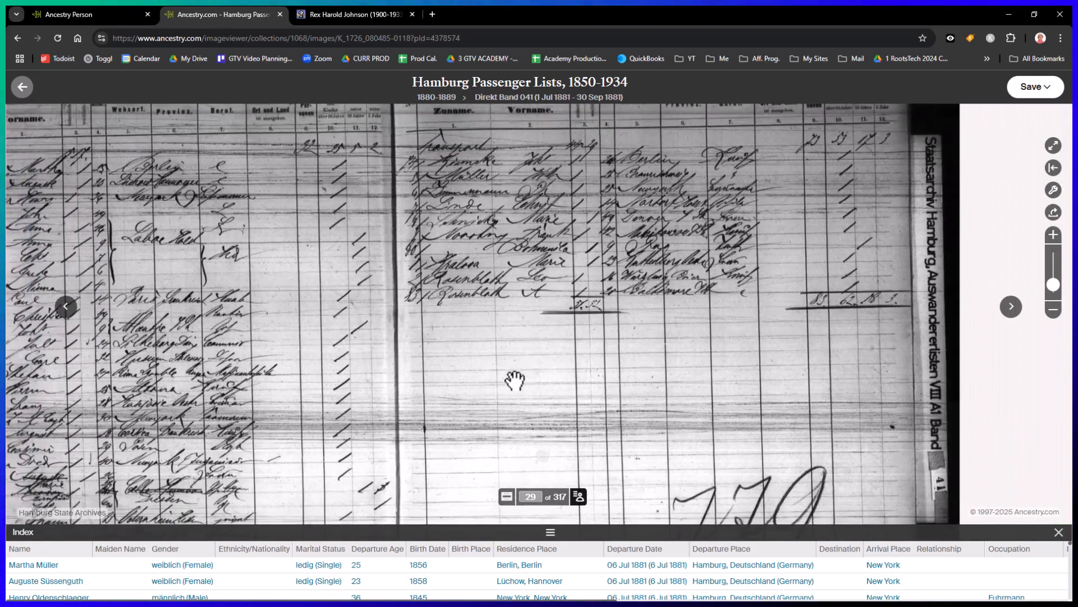
click(464, 343)
scroll(499, 315, up, 1)
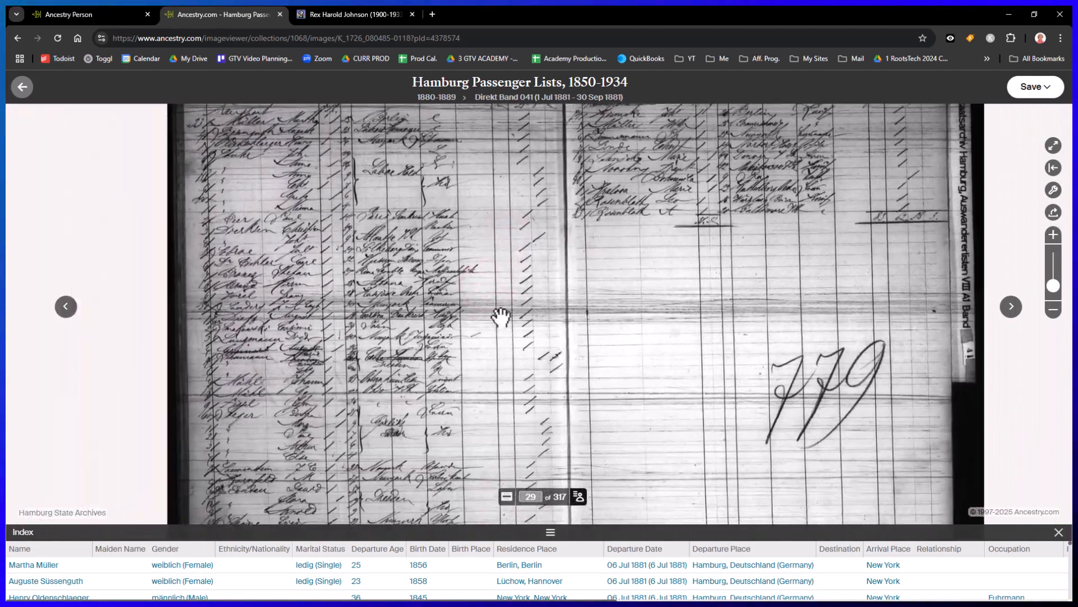
drag(430, 385, 452, 267)
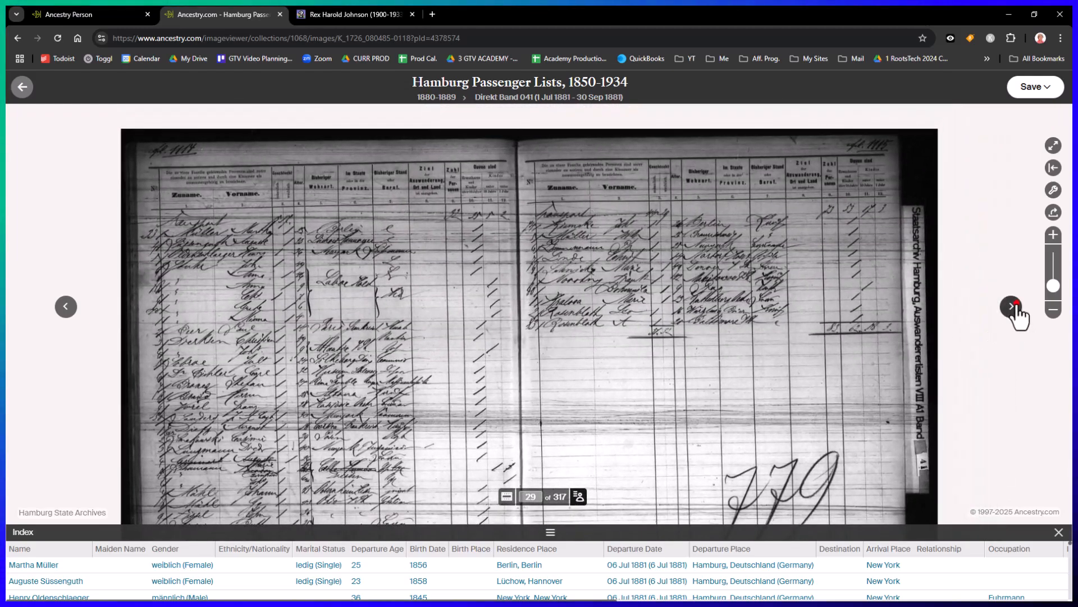
Go to image 30 of the Hamburg Passenger Lists and examine the handwritten entries on its first page.
click(1012, 306)
drag(362, 251, 501, 281)
scroll(298, 301, up, 2)
scroll(413, 322, up, 1)
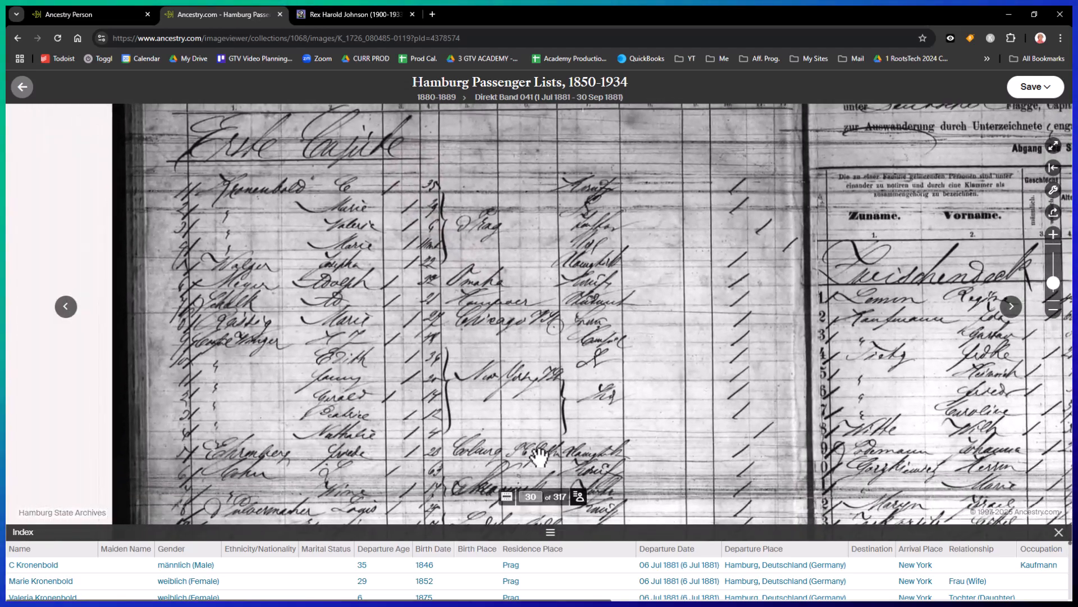
mouse_move(534, 450)
mouse_down()
mouse_move(533, 353)
mouse_move(534, 457)
mouse_up()
Examine the Verzeichniss heading on image 30's second page for the ship, captain, destination and departure date.
drag(1009, 440, 539, 387)
drag(644, 289, 535, 502)
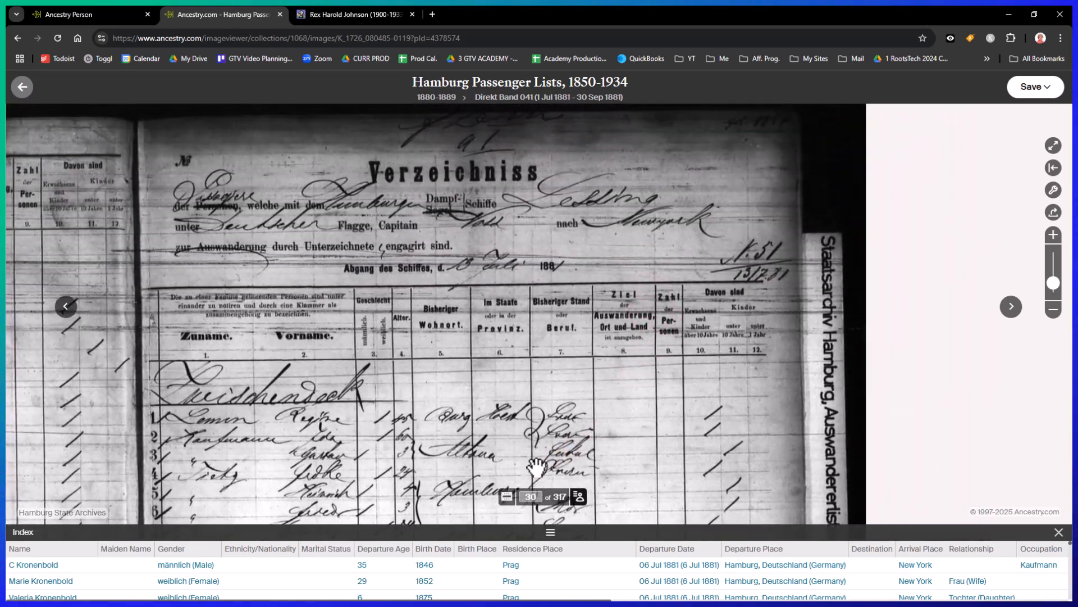
scroll(502, 289, up, 3)
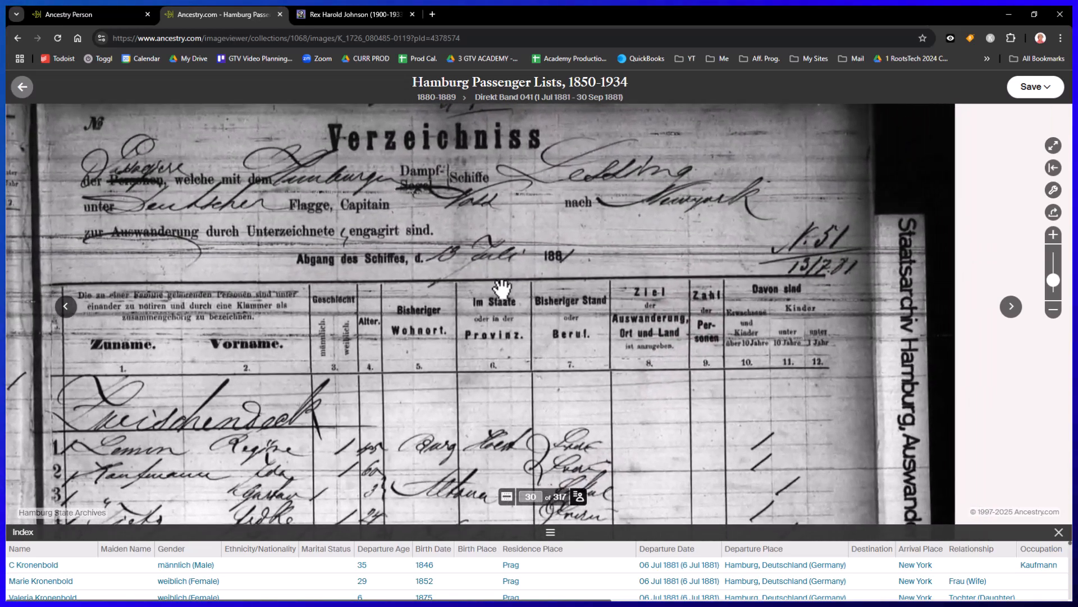
drag(451, 240, 543, 356)
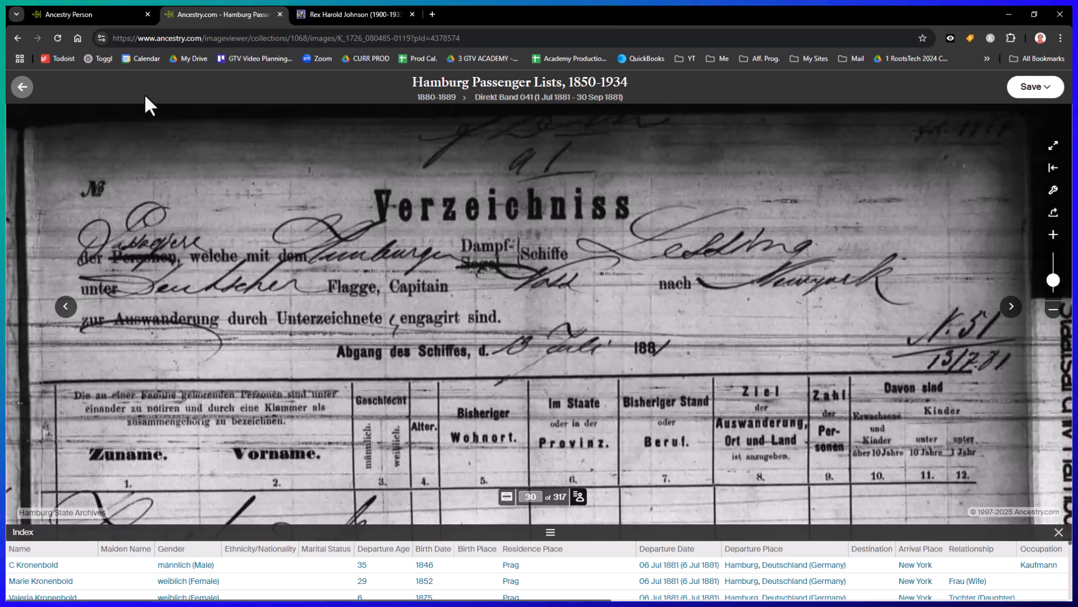
drag(259, 260, 305, 205)
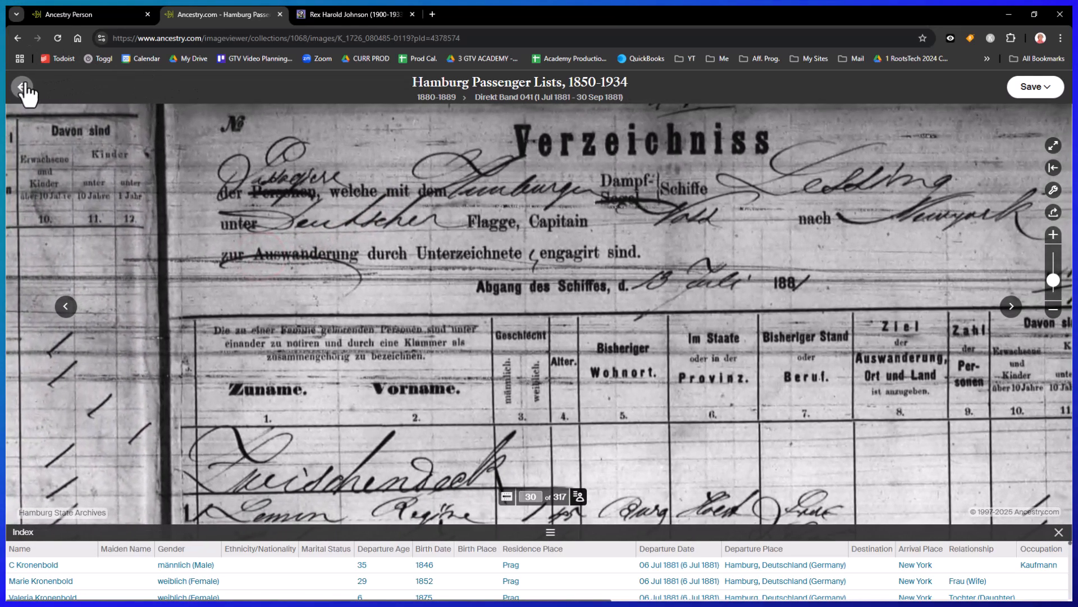
Return to the ancestor's profile facts and select the 6 Juli 1881 Hamburg departure to show its linked source.
click(23, 87)
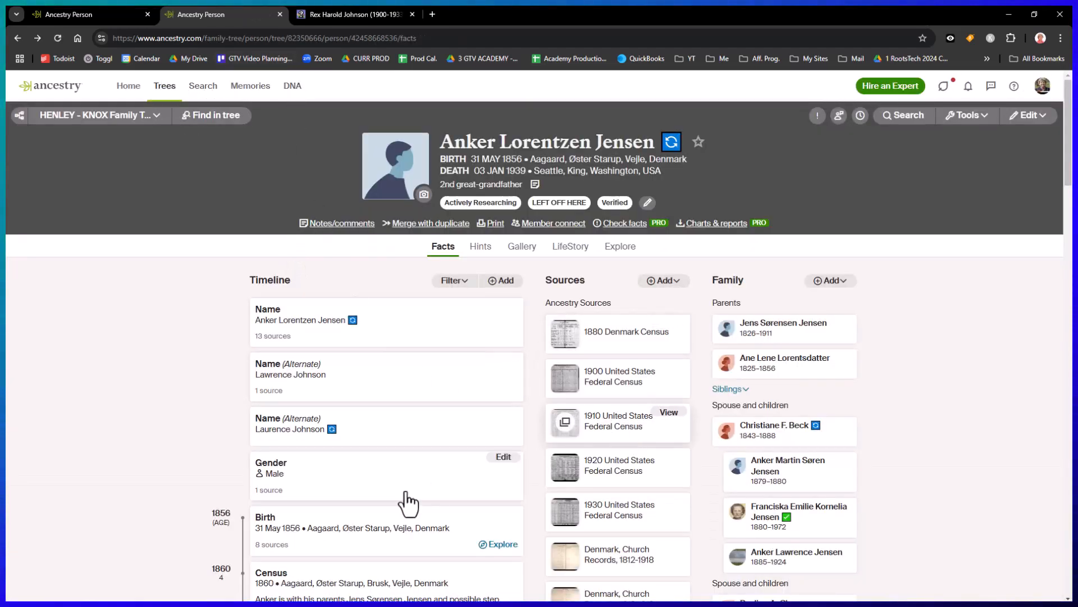
scroll(400, 500, down, 15)
scroll(399, 500, down, 2)
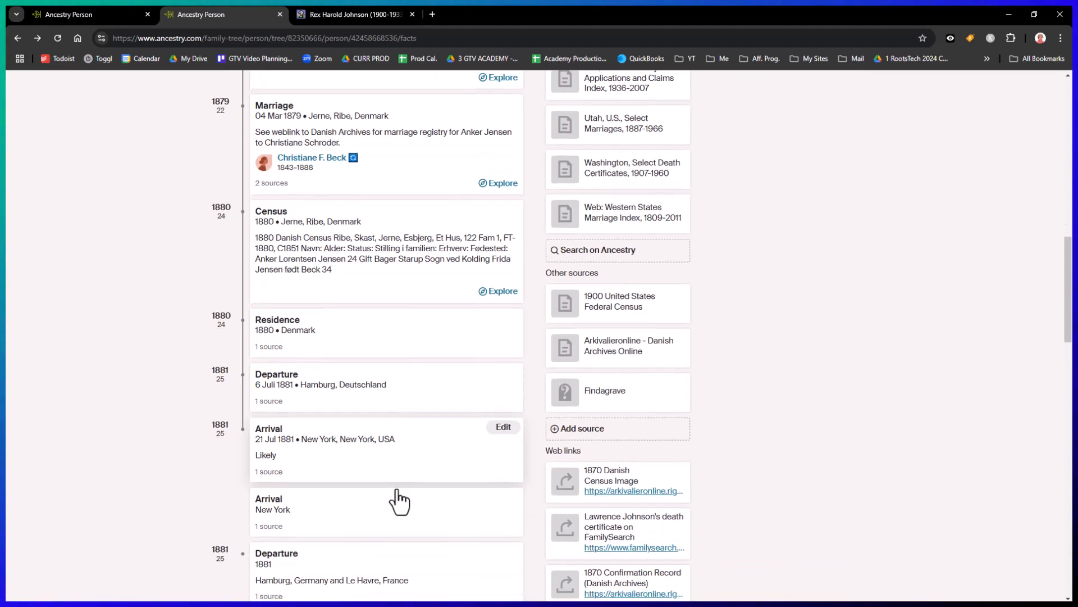
click(311, 335)
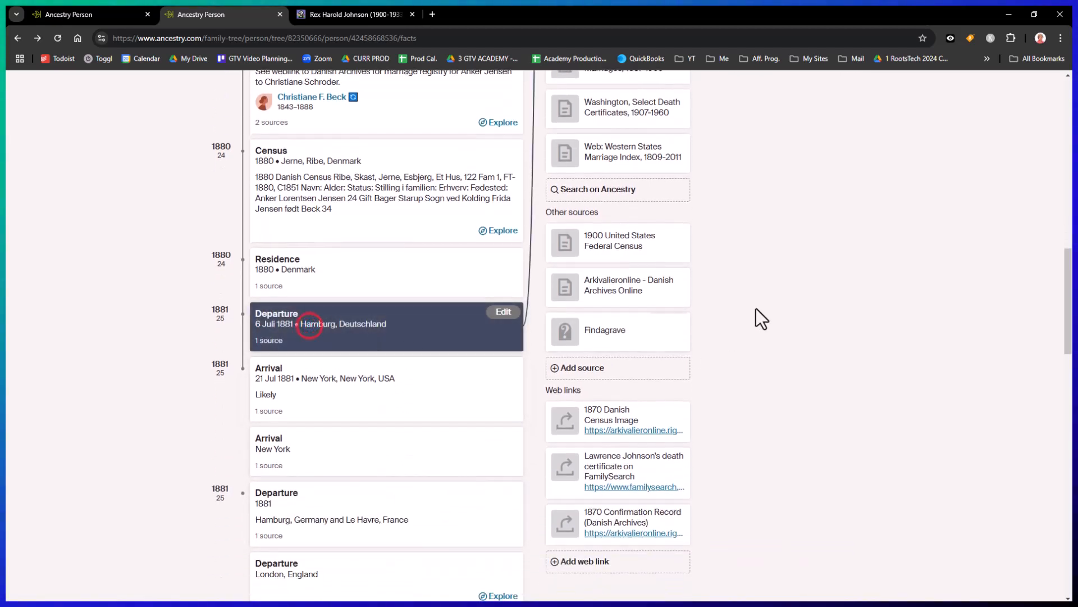
Open the linked Hamburg Passenger Lists, 1850-1934 record from the ancestor's sources and go to image 17.
scroll(785, 288, up, 10)
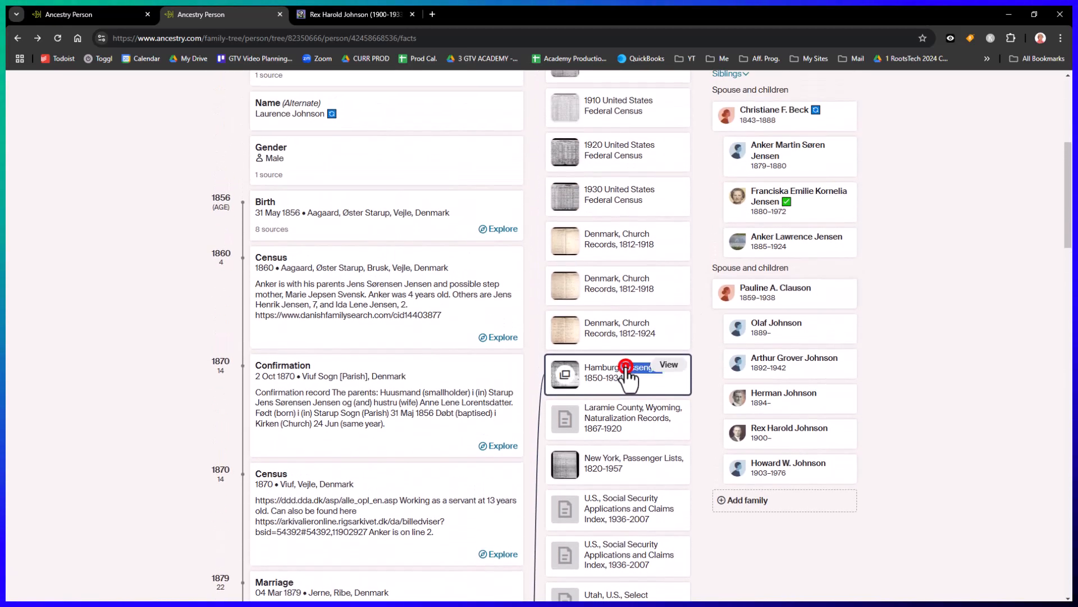
click(626, 366)
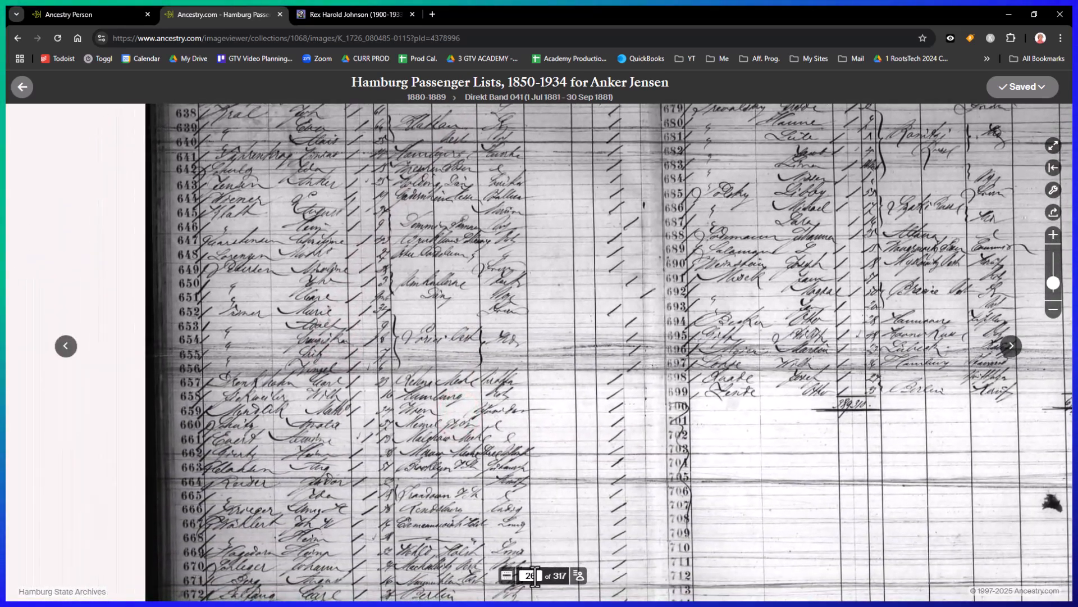
click(537, 569)
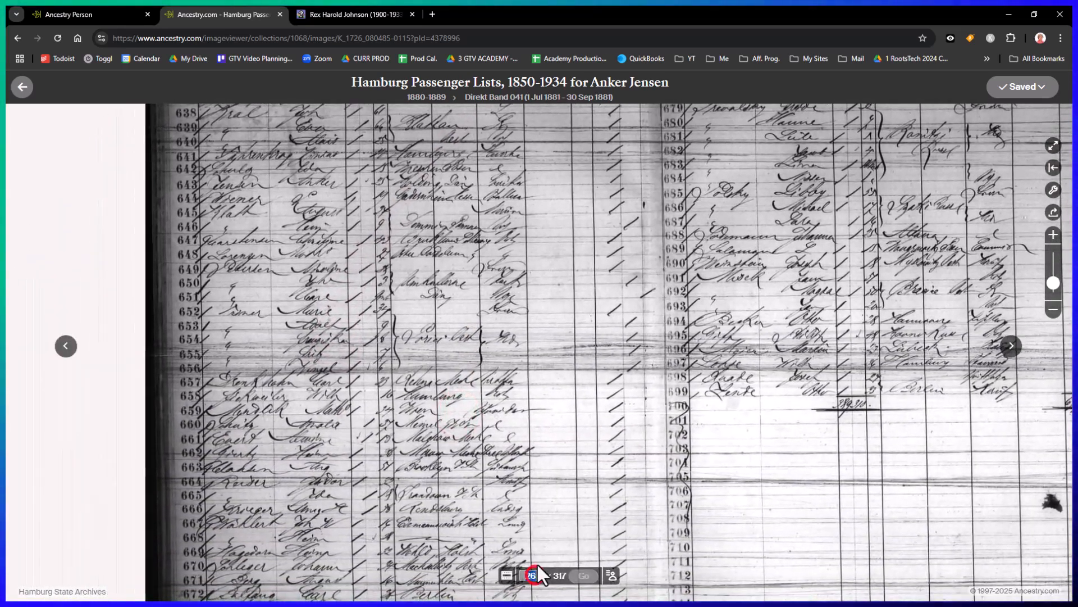
text(17)
key(Return)
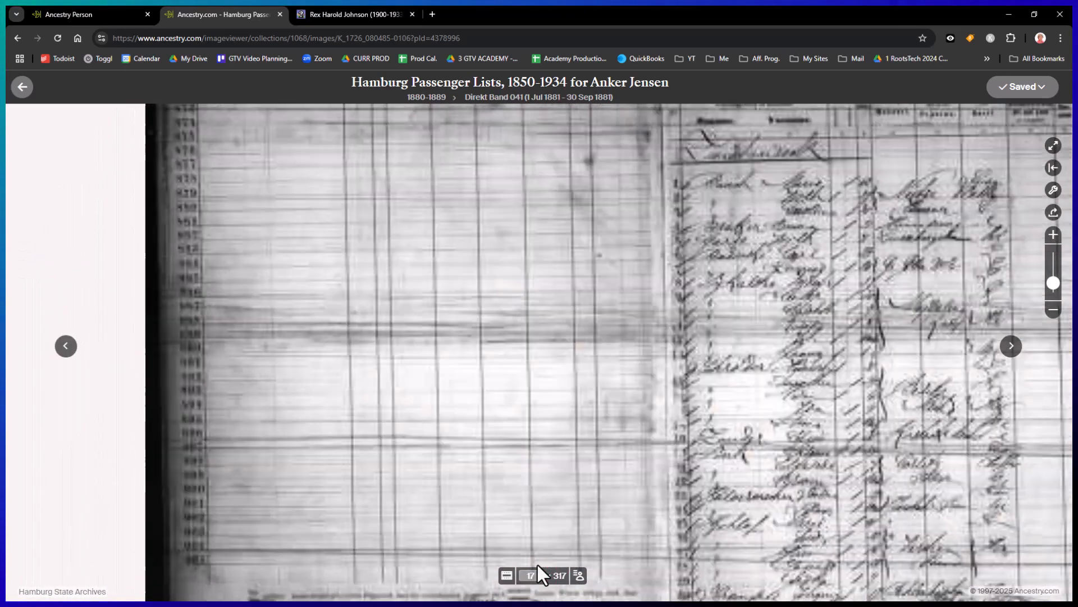
Examine the heading on image 17's second page for the ship, captain, destination and departure date.
drag(851, 298, 470, 391)
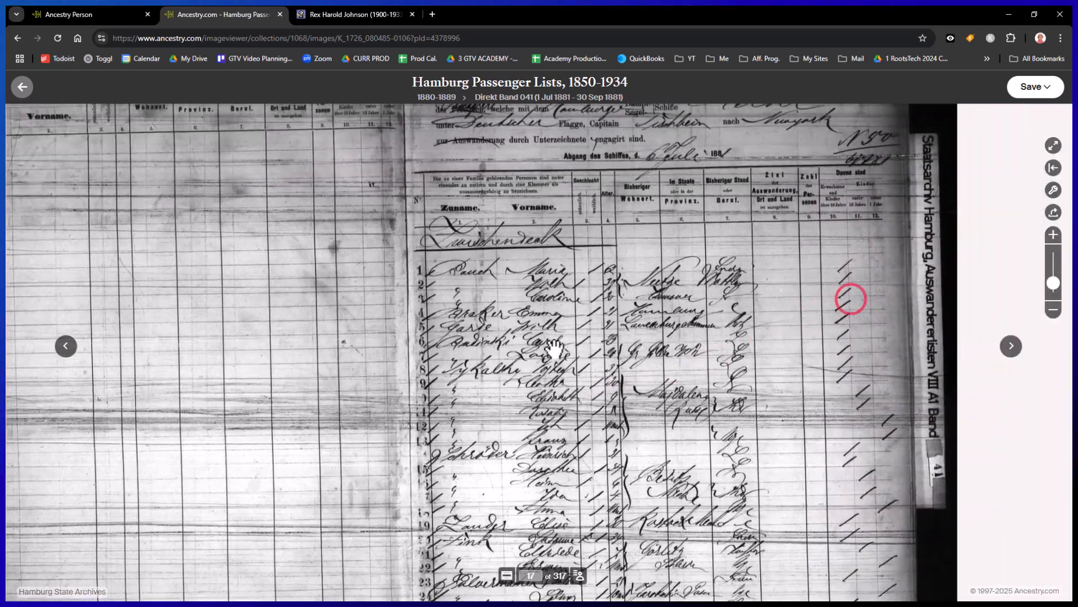
drag(614, 160, 597, 248)
scroll(597, 247, up, 3)
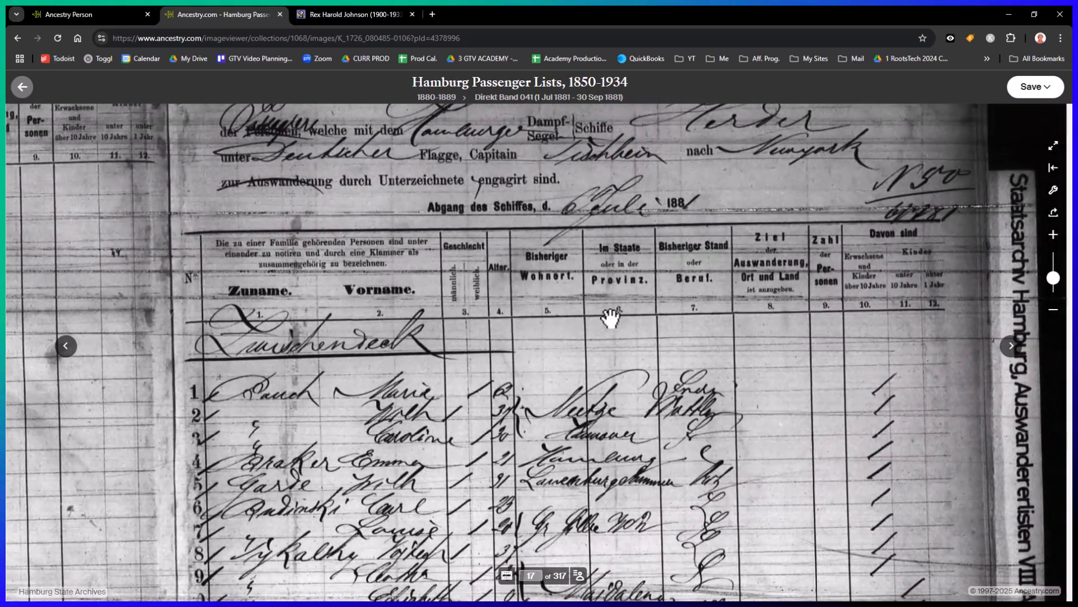
scroll(611, 318, down, 2)
drag(437, 372, 518, 299)
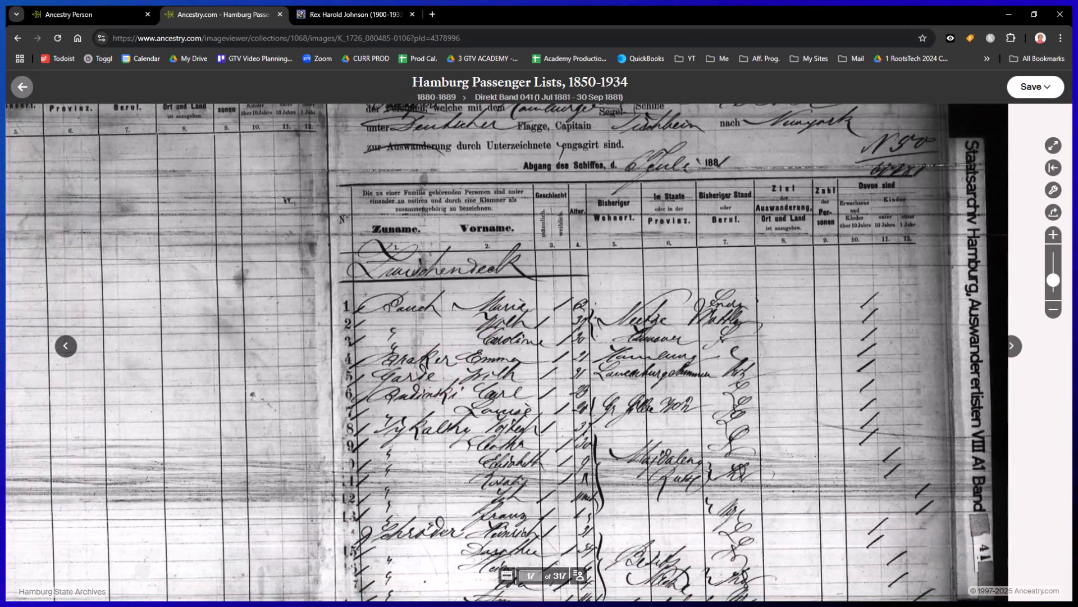
Switch to the Excel passenger list and append "- Found on Ancestry" to the title in cell A1.
key(alt+Tab)
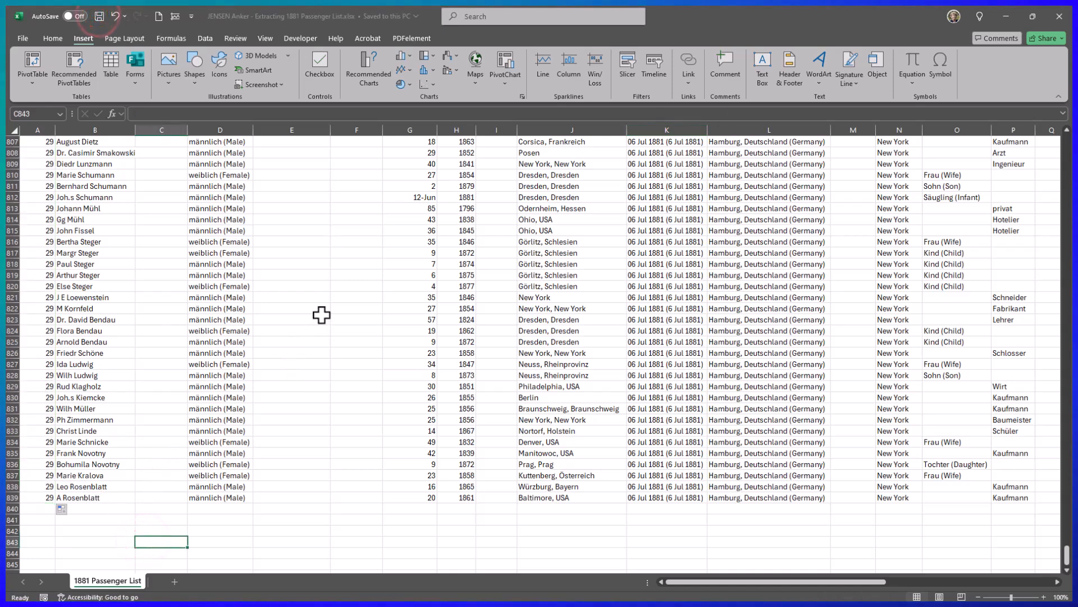
scroll(245, 410, up, 8)
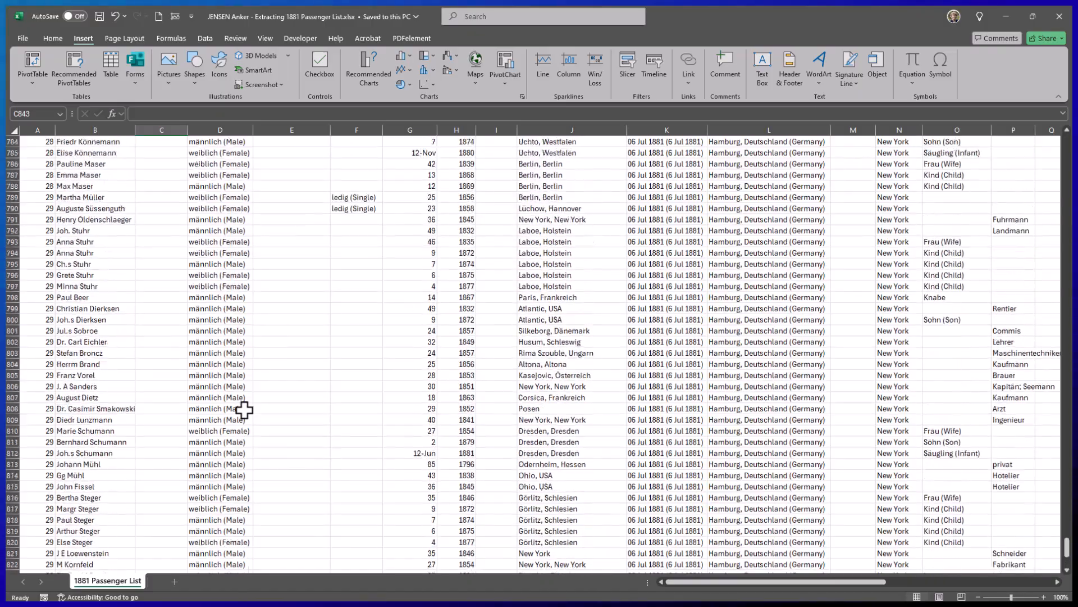
scroll(245, 410, up, 20)
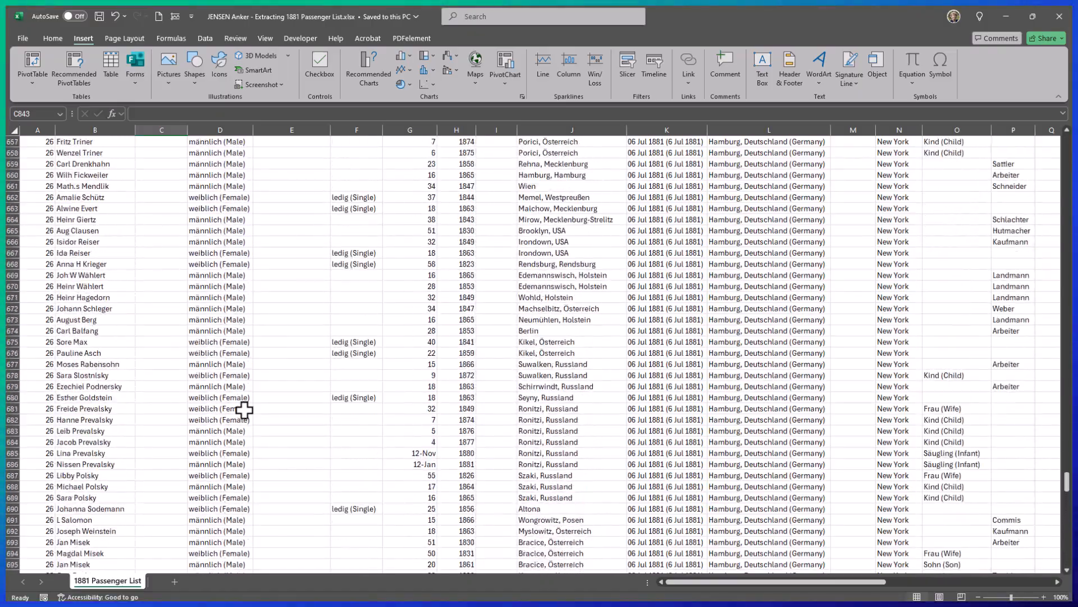
scroll(244, 410, up, 20)
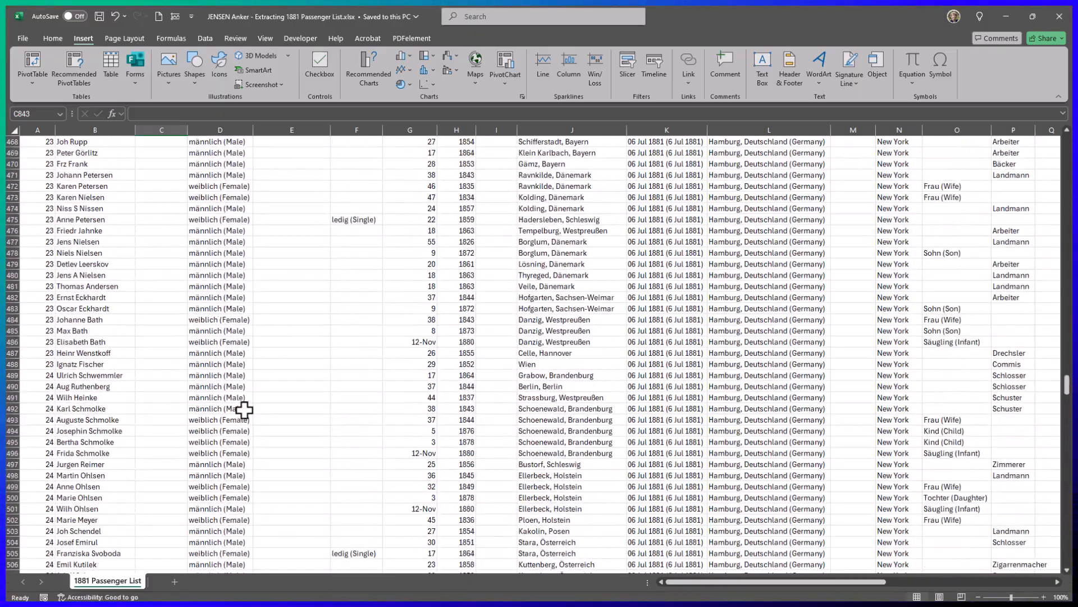
scroll(244, 410, up, 20)
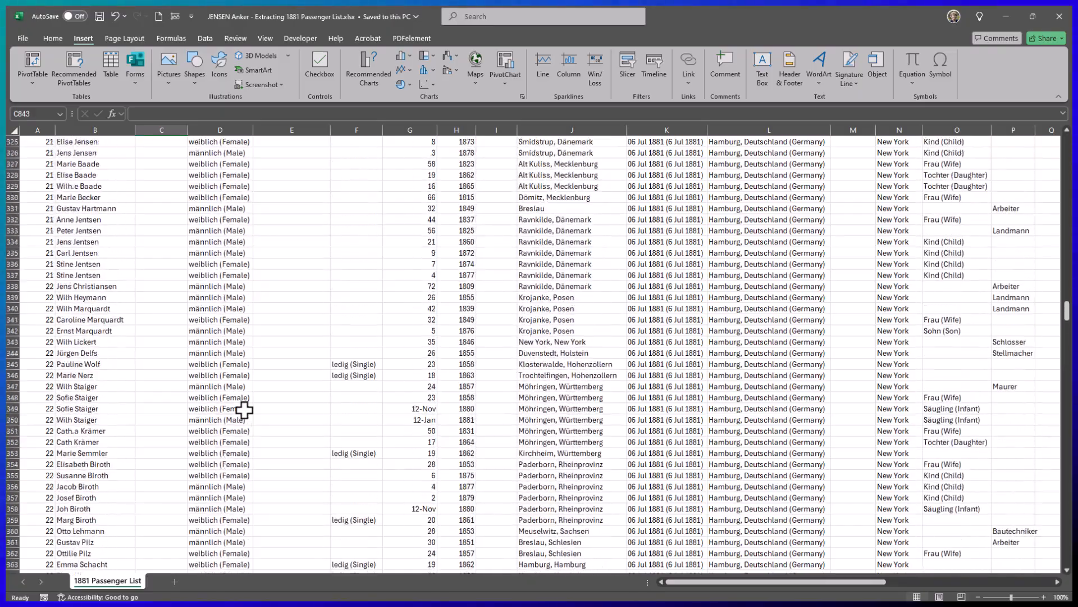
scroll(244, 410, up, 20)
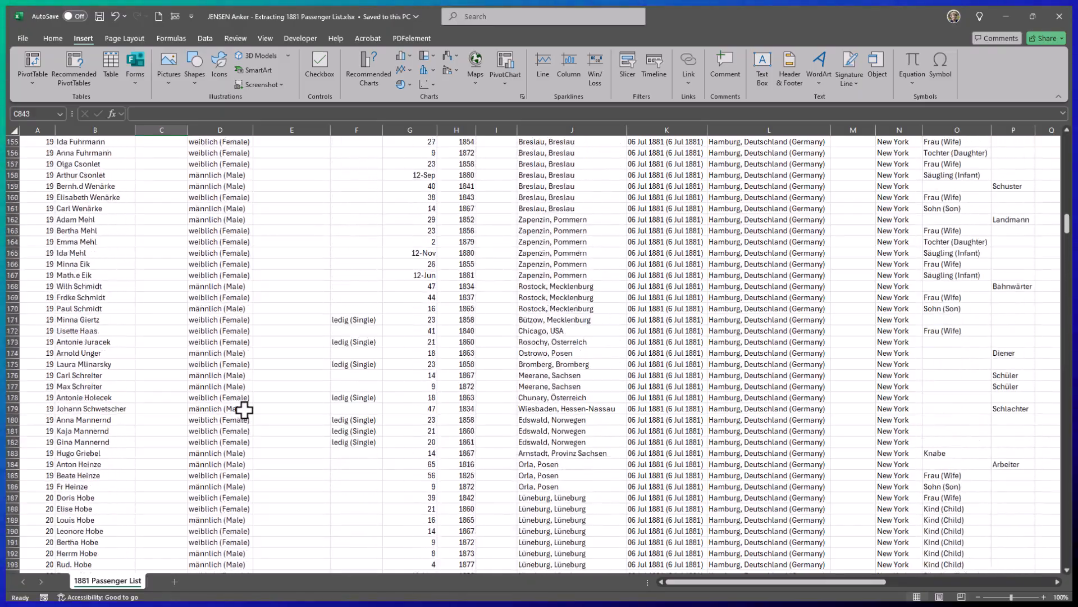
scroll(244, 410, up, 20)
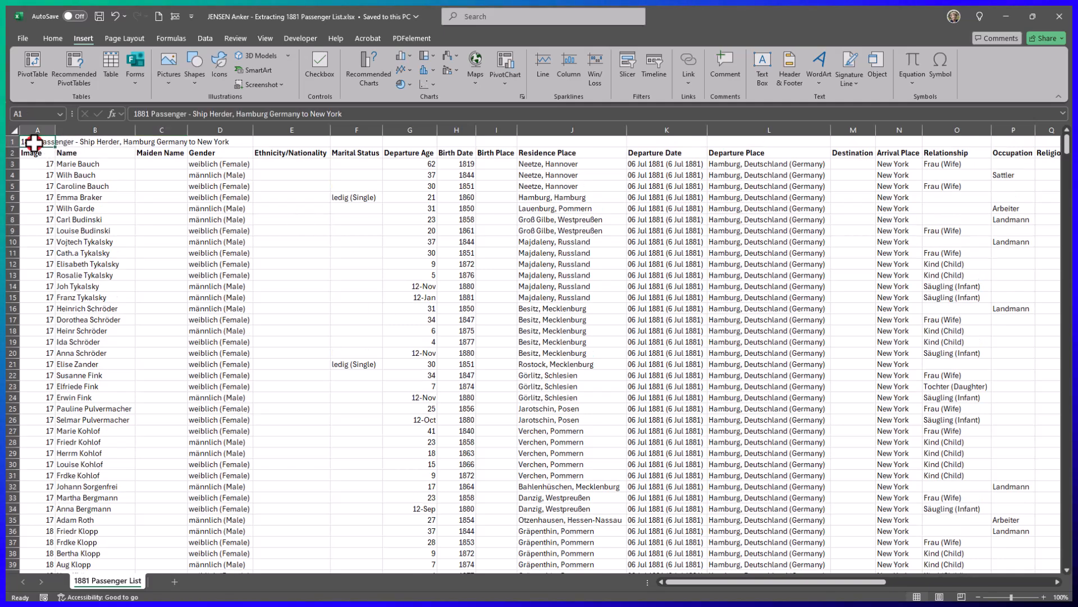
click(369, 113)
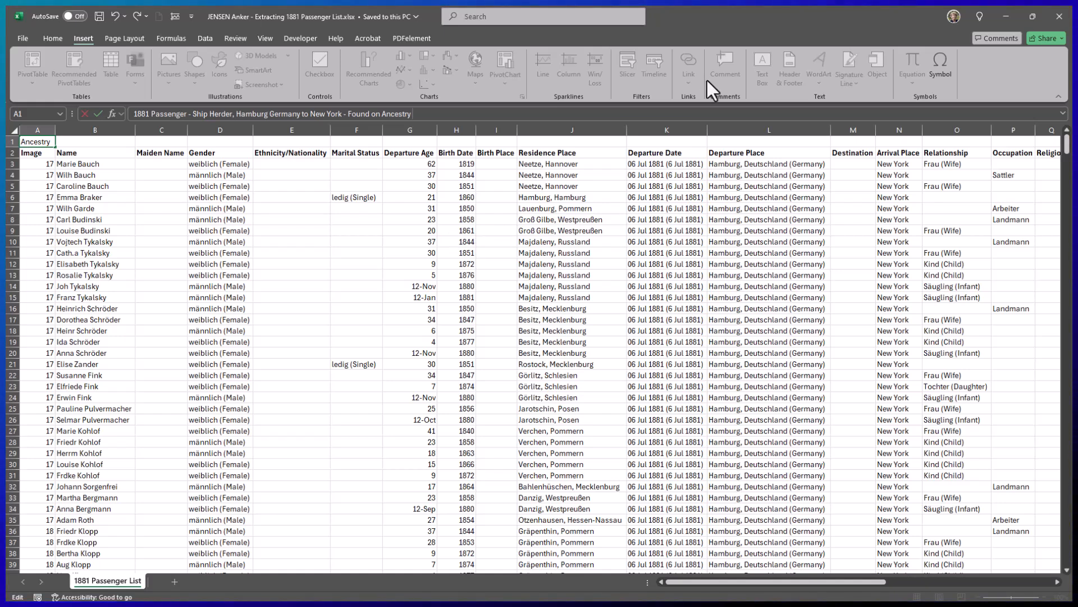
Copy the web address of image 17 from Chrome and return to the Excel passenger list.
click(1006, 16)
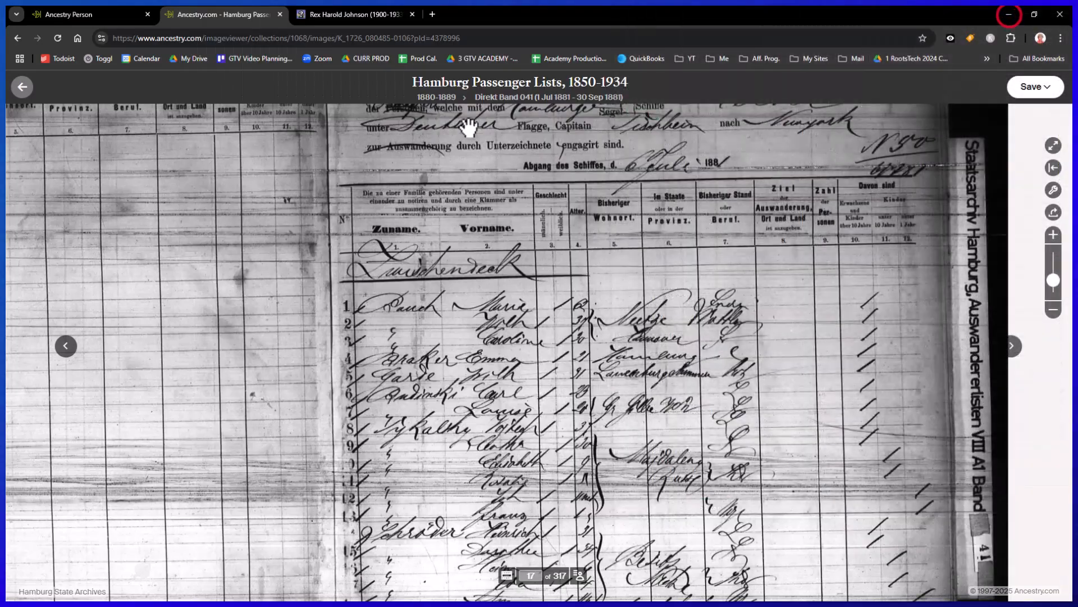
click(489, 42)
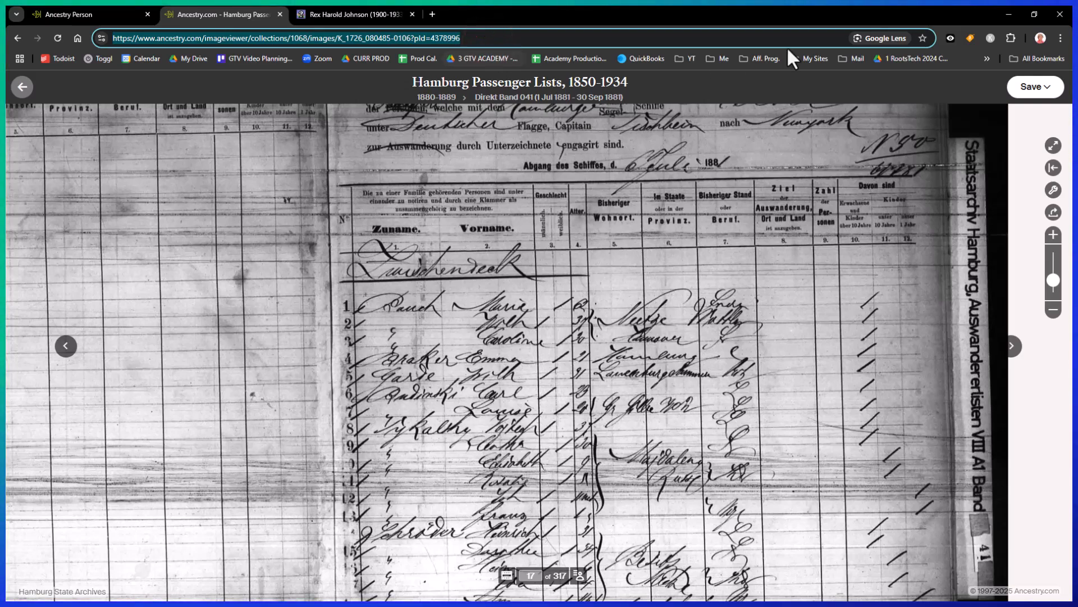
click(1009, 14)
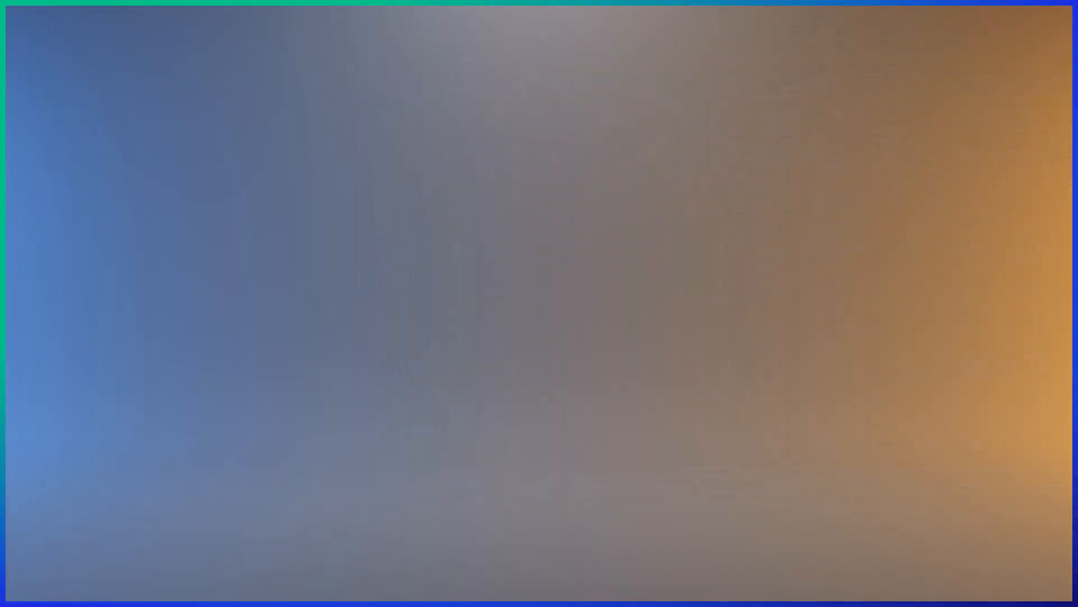
key(alt+Tab)
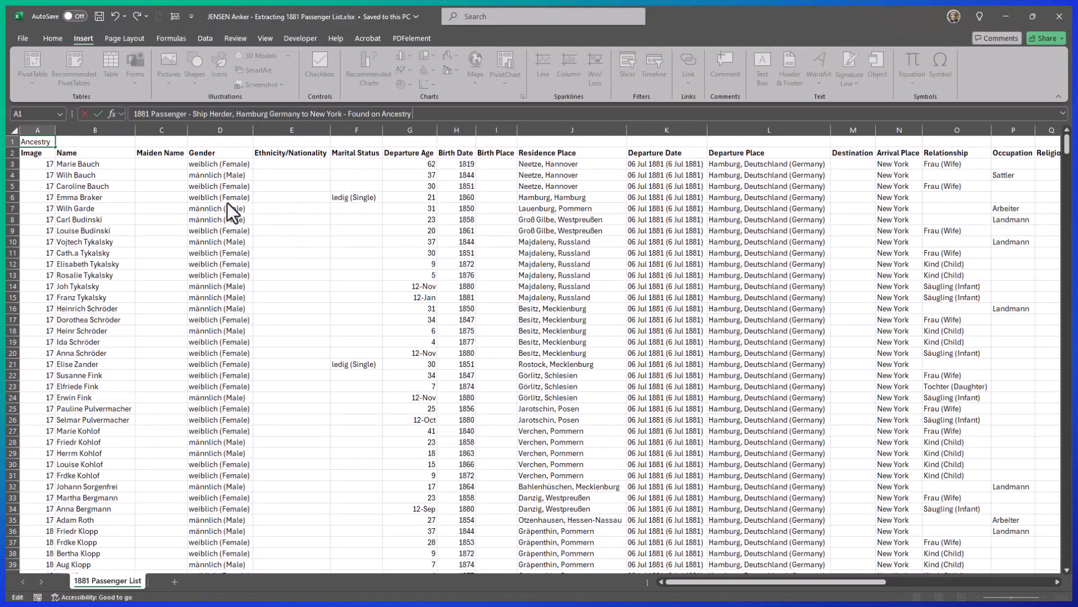
click(196, 187)
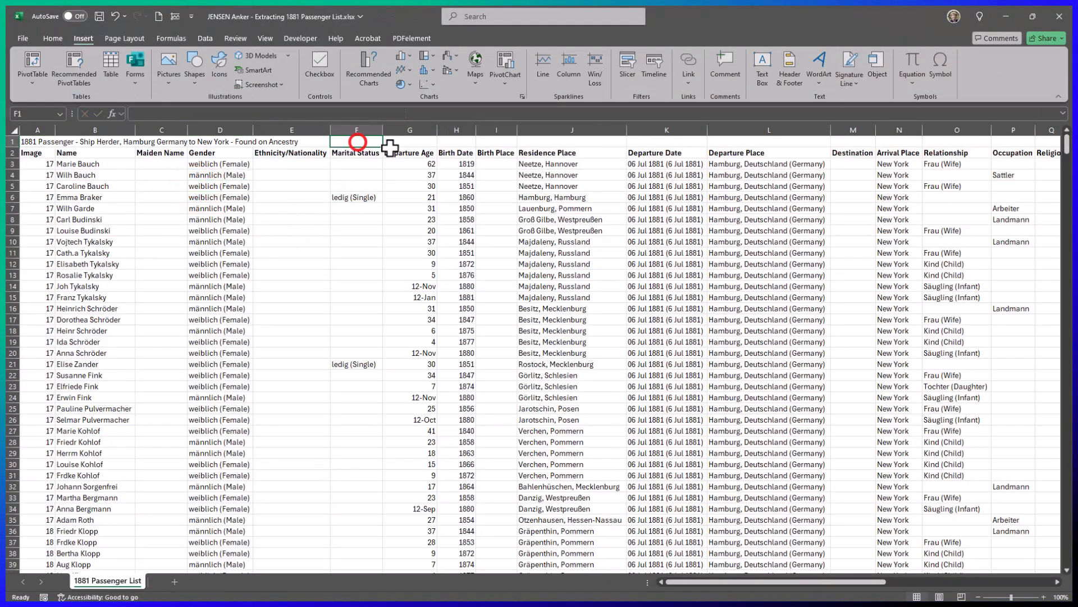
key(ctrl+v)
key(BackSpace)
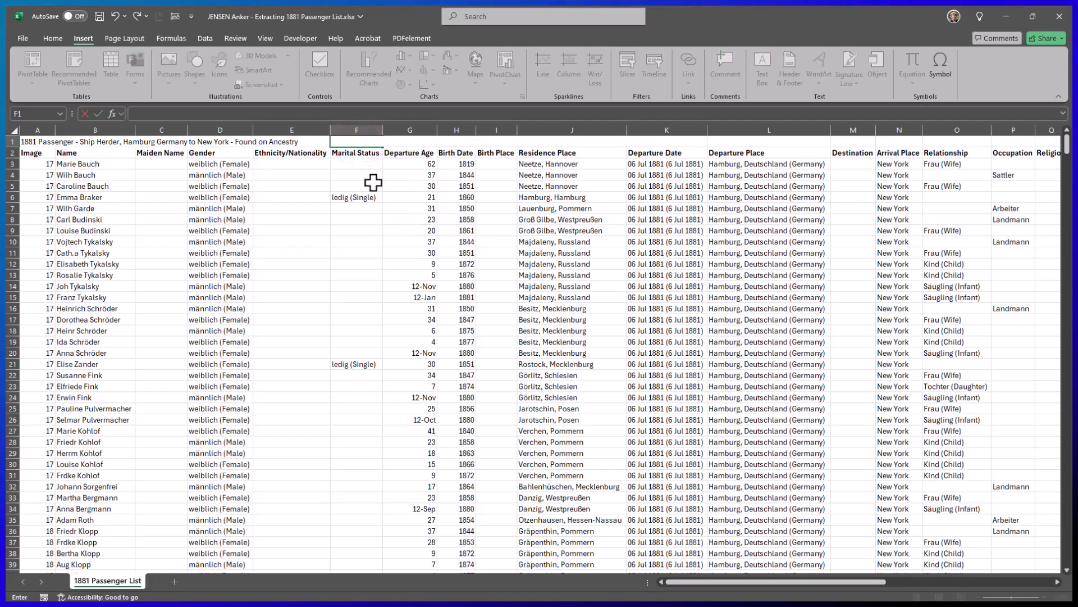
click(395, 213)
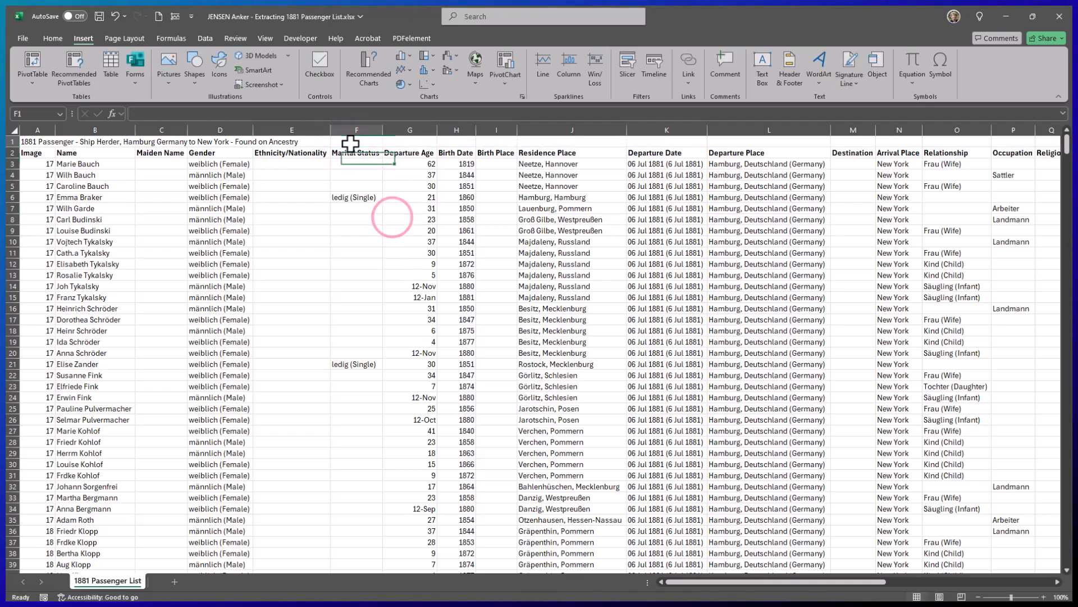
Enter "Passenger Found HERE" in cell F1.
click(351, 144)
text(Pa)
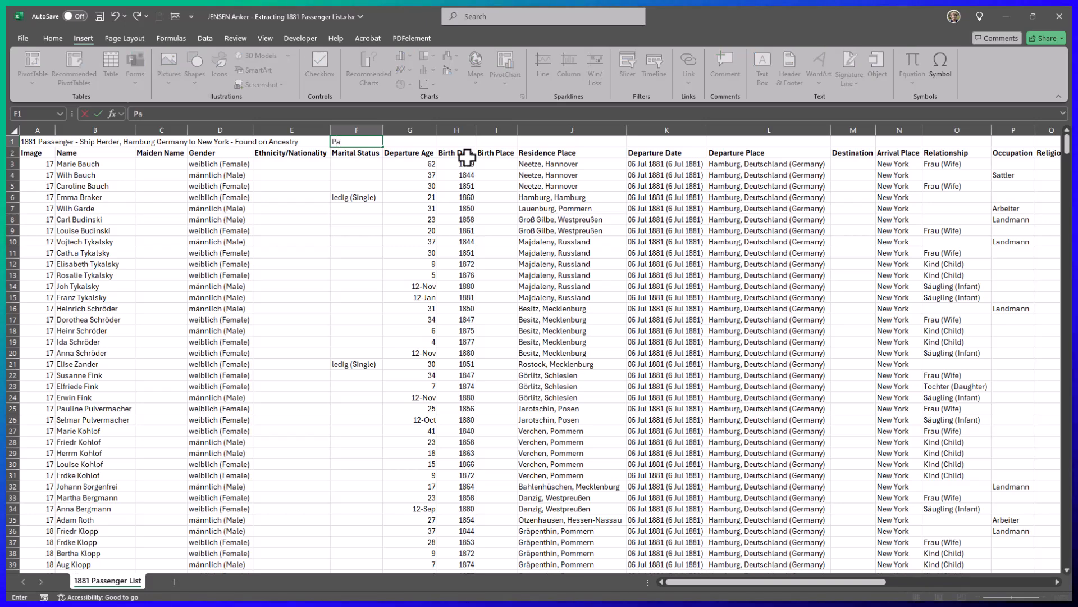
text(ssenger Found HERE)
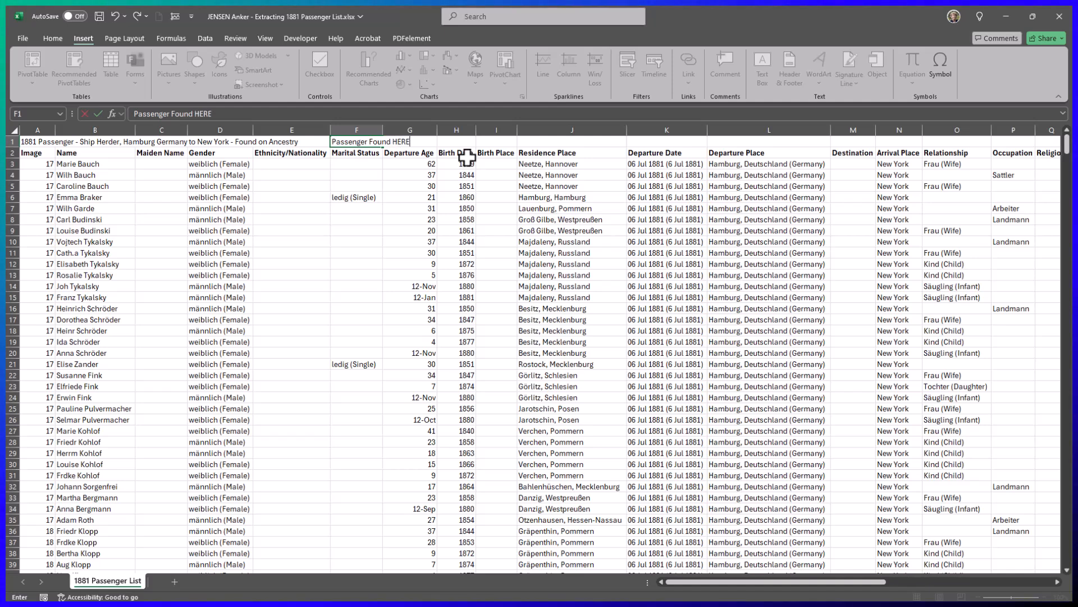
click(370, 181)
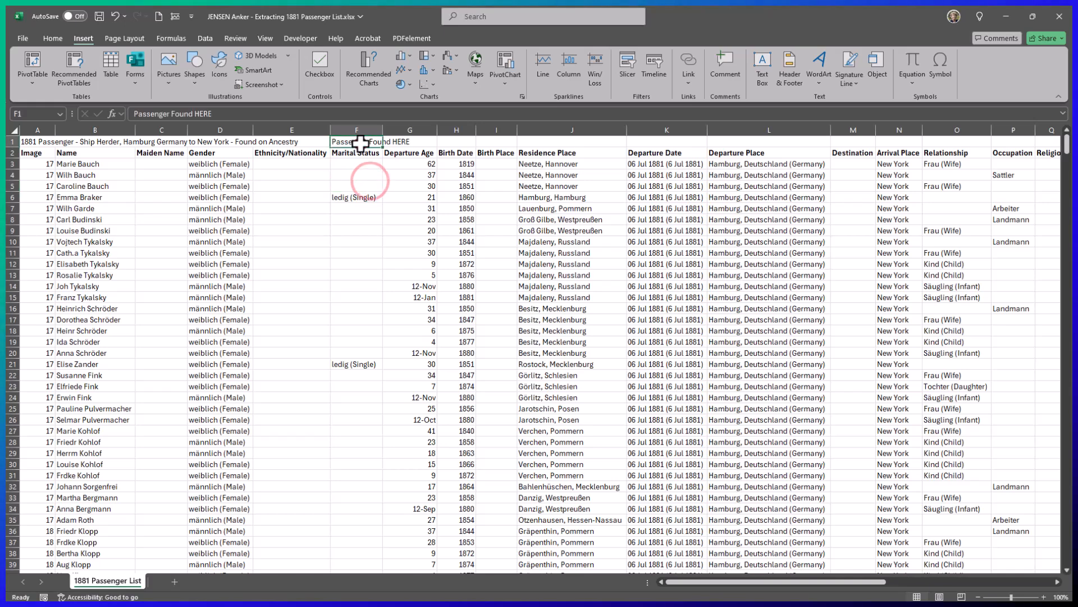
Hyperlink the "Passenger Found HERE" text in F1 to the copied Ancestry image address.
right_click(361, 144)
click(387, 483)
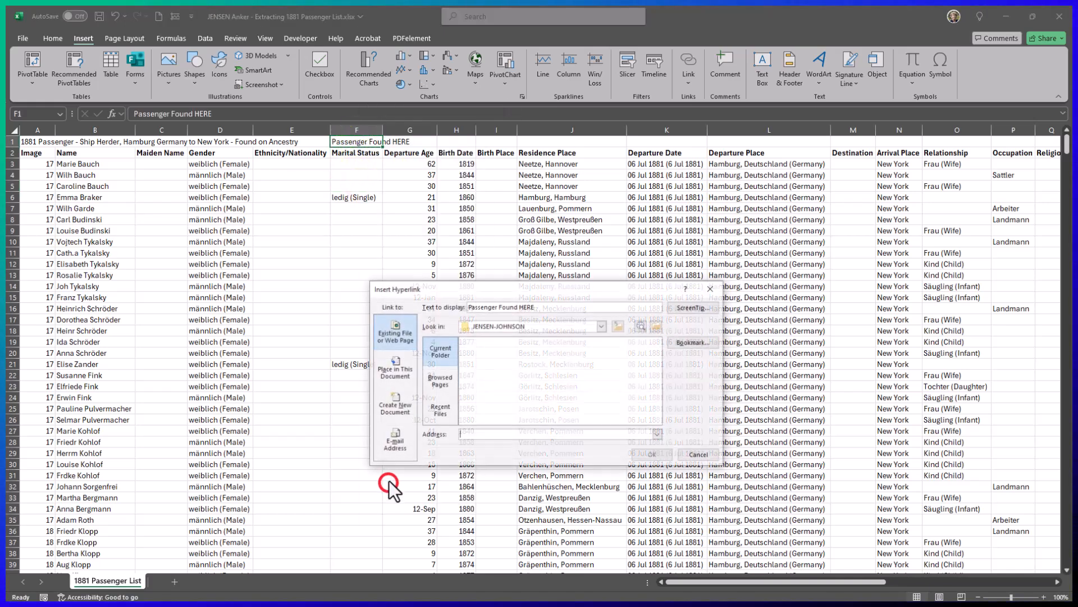
click(646, 456)
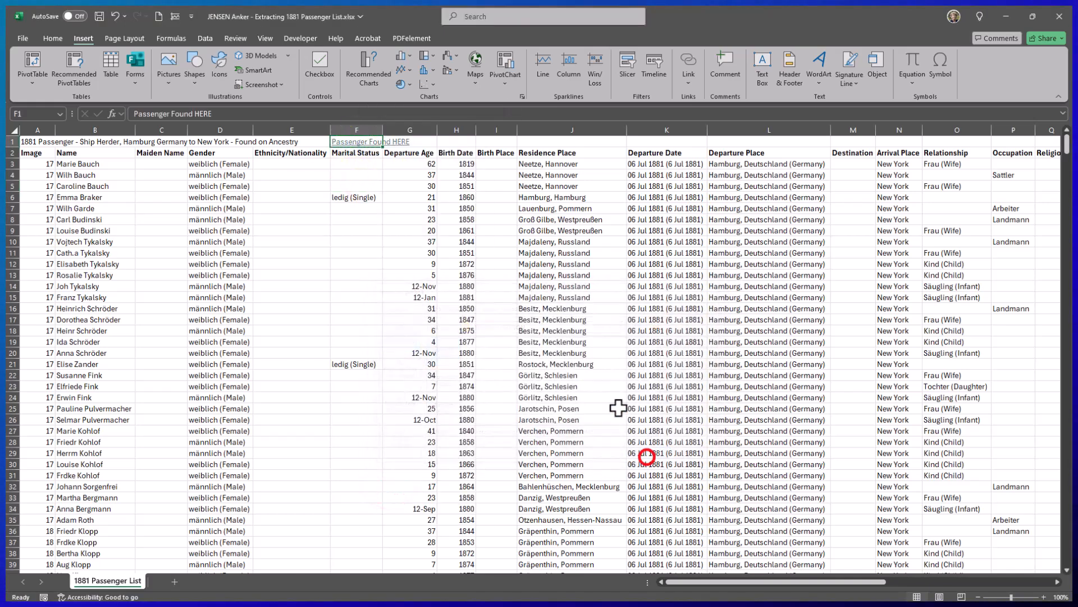
click(413, 208)
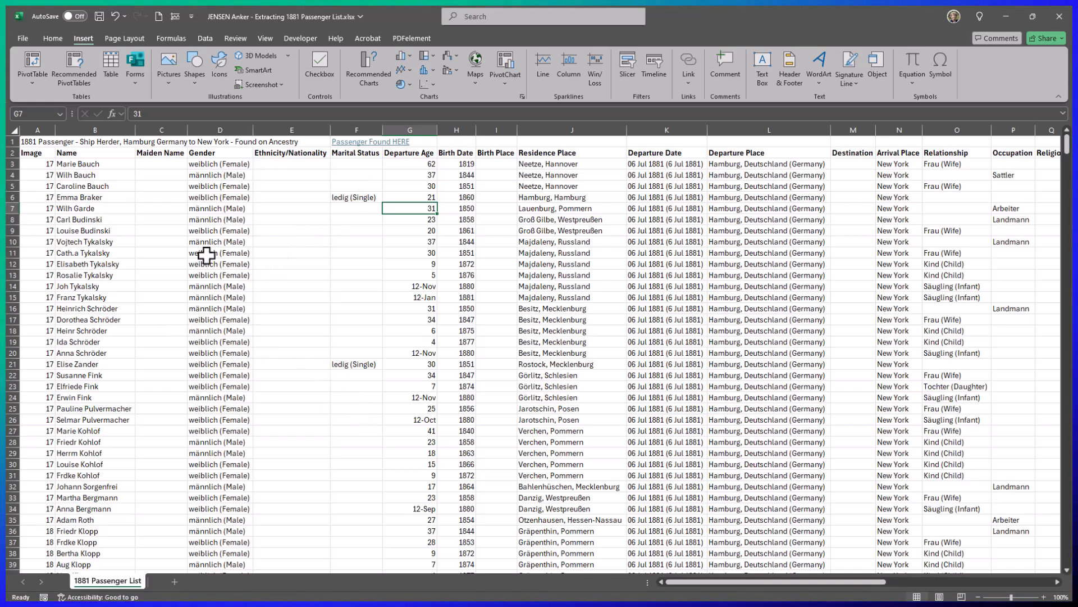
Add filters to the column headings in row 2.
click(11, 152)
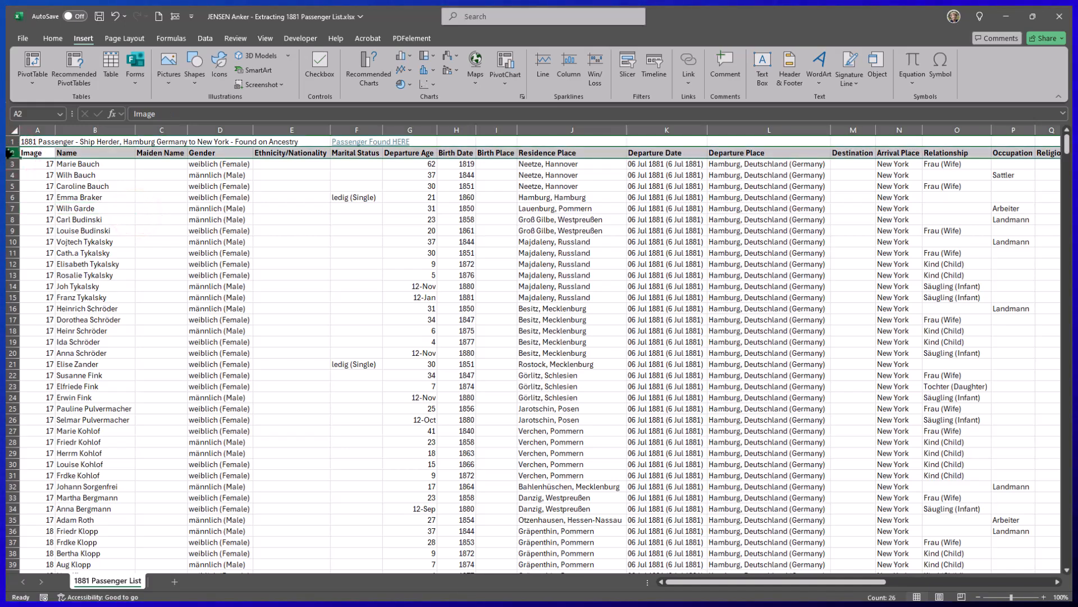
click(53, 37)
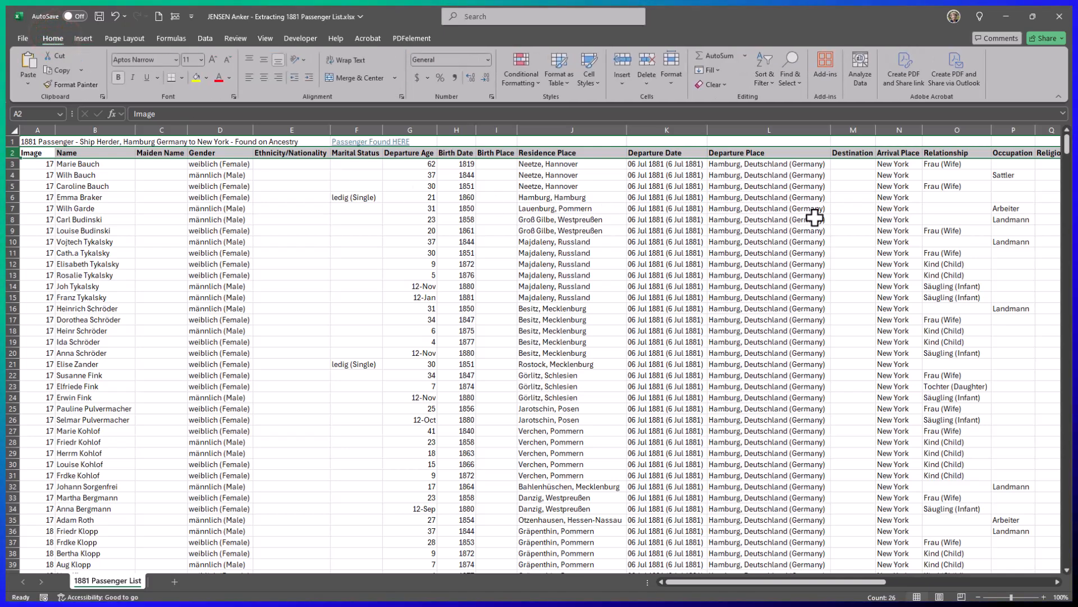
click(770, 73)
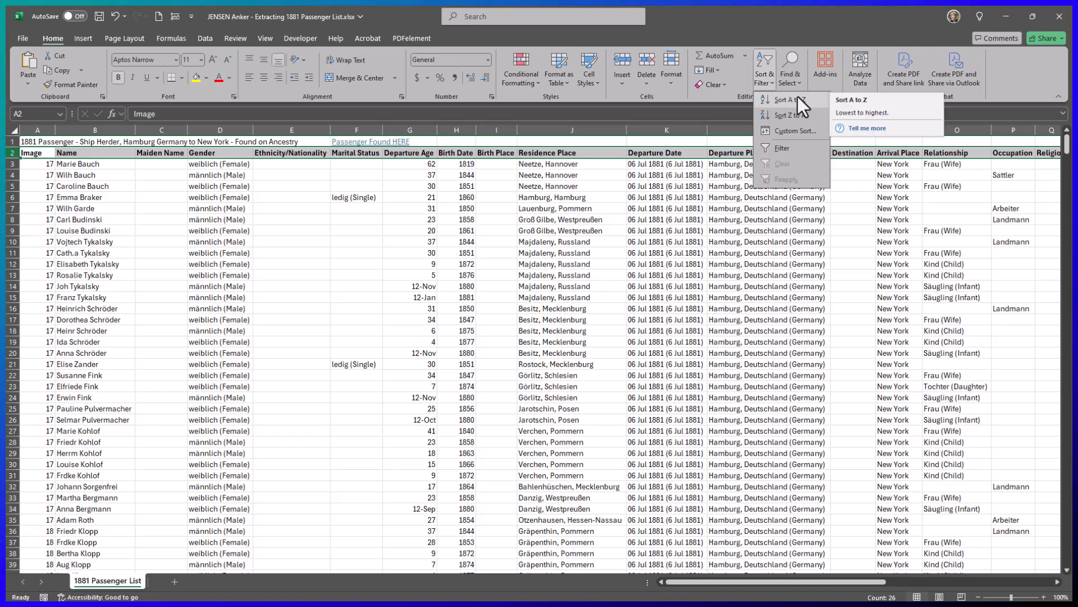
click(781, 147)
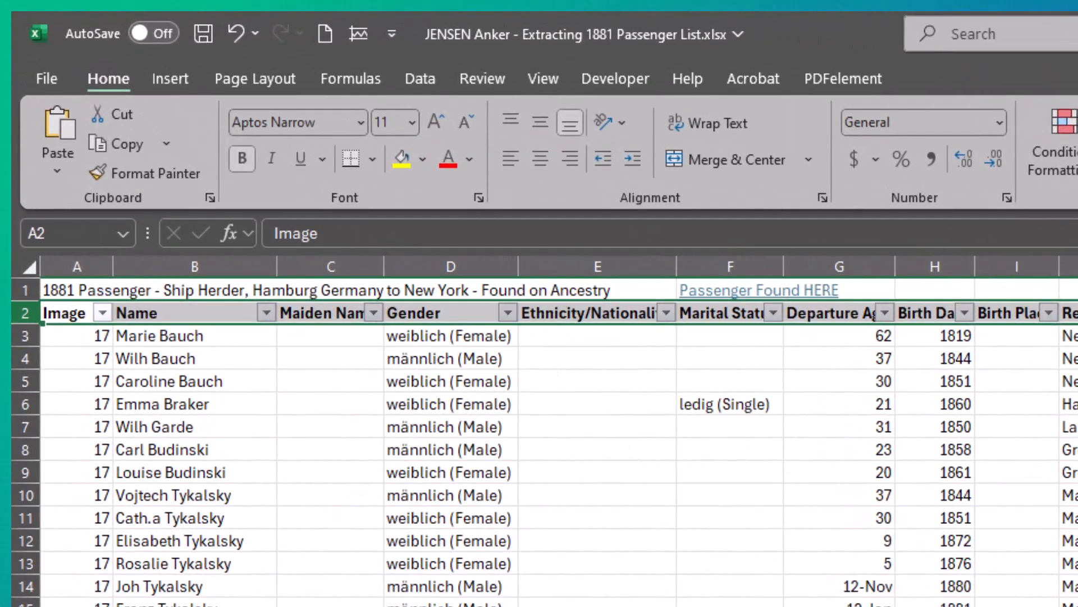
Review the extracted passenger rows down the sheet and the filter options of the Name column.
scroll(544, 442, down, 20)
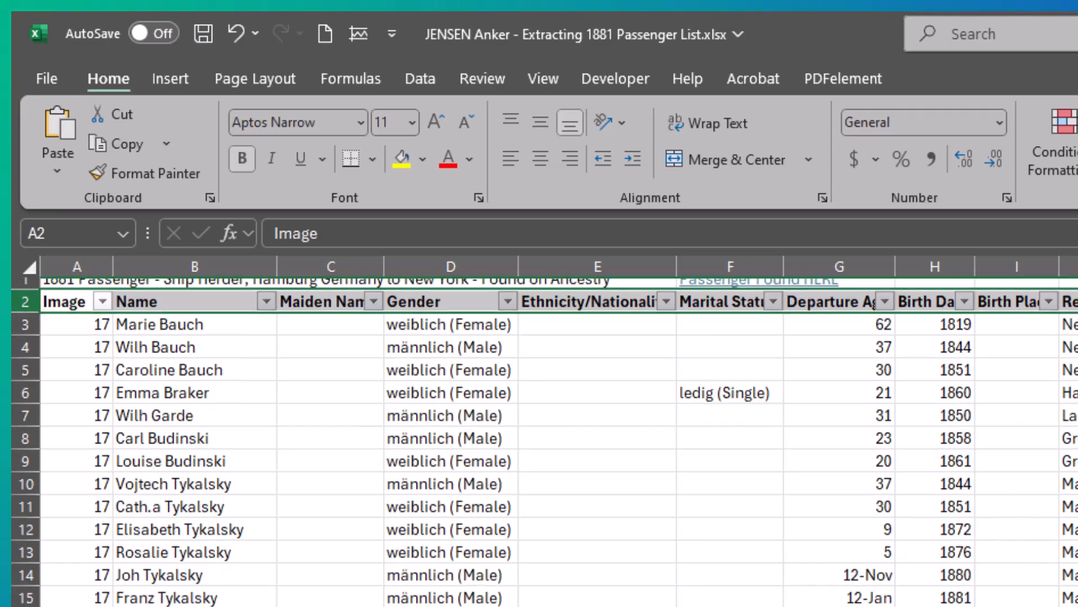
scroll(544, 442, down, 20)
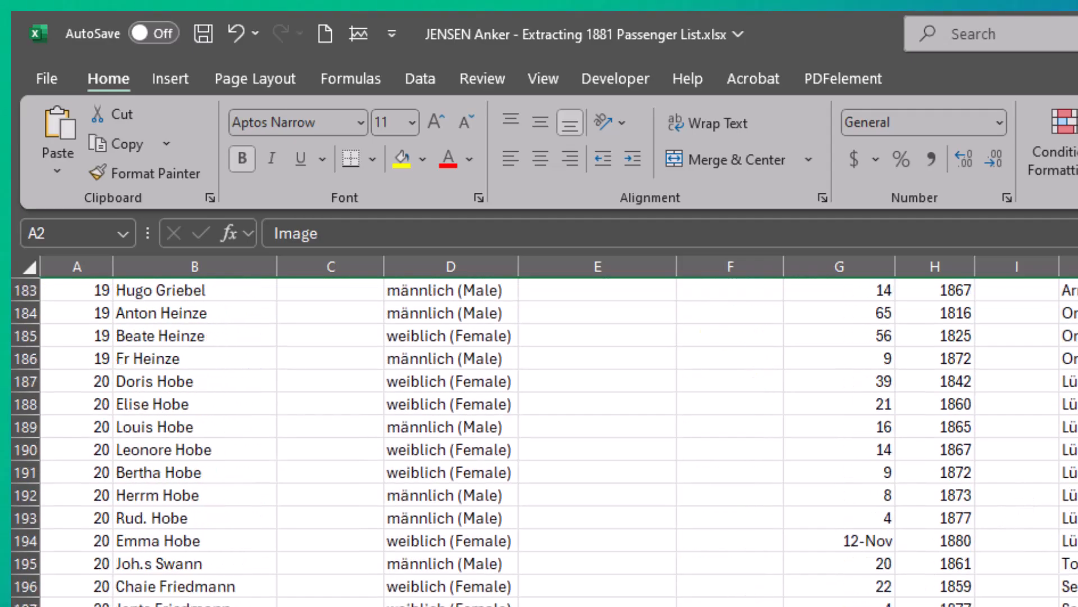
scroll(544, 441, down, 20)
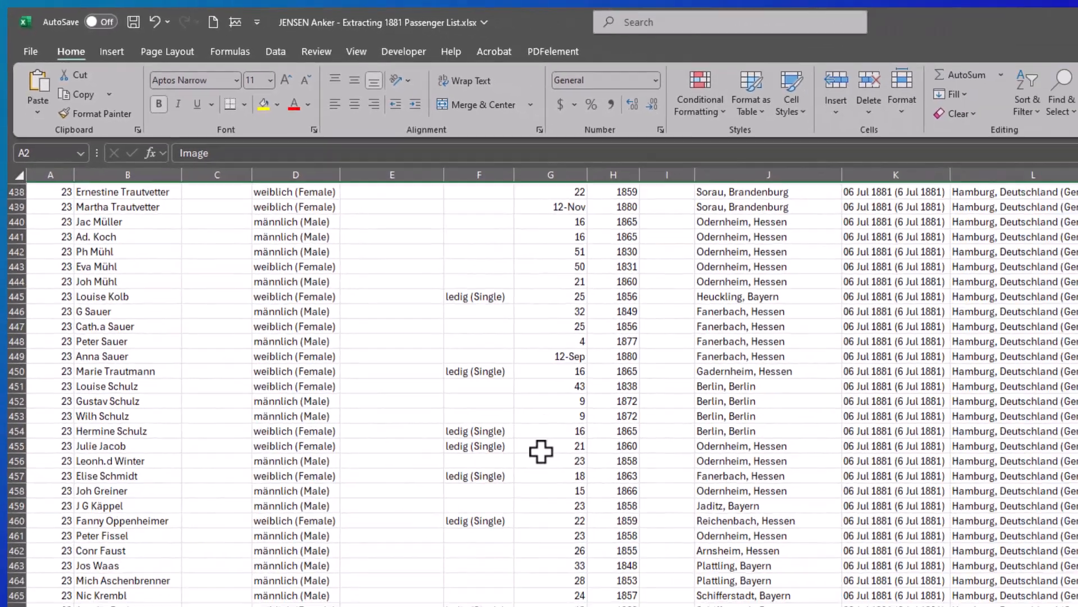
scroll(541, 451, down, 19)
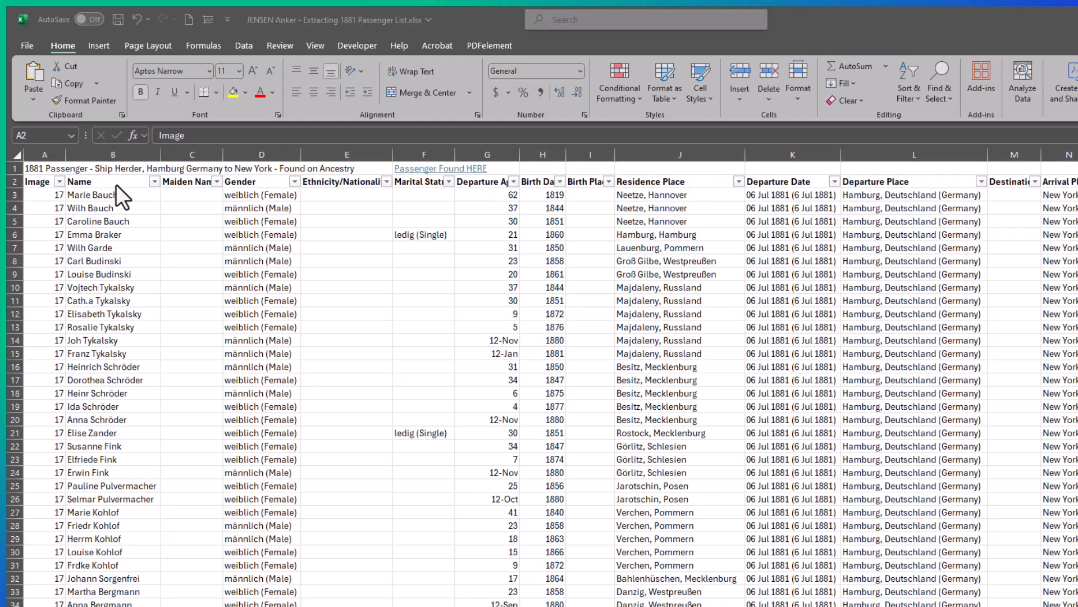
click(154, 181)
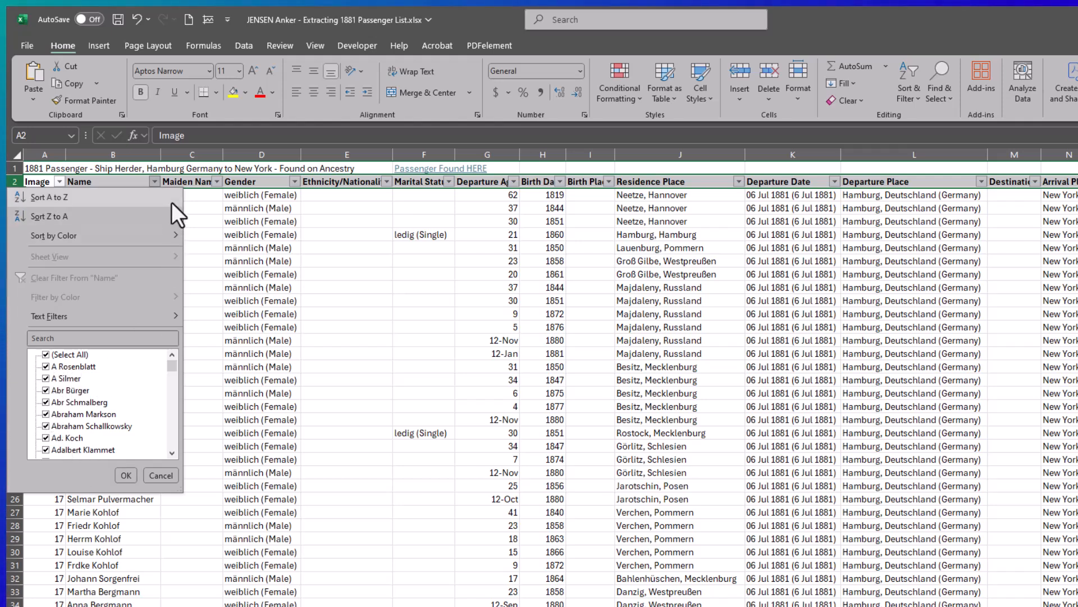
click(153, 180)
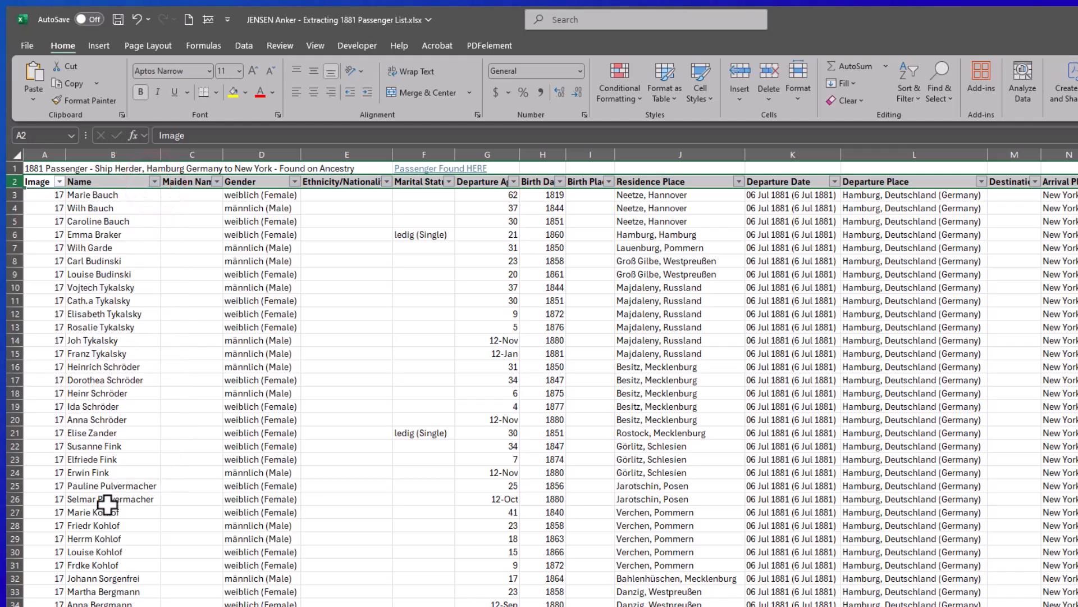
Filter the Name column to the researched passenger by searching for his first name.
click(152, 181)
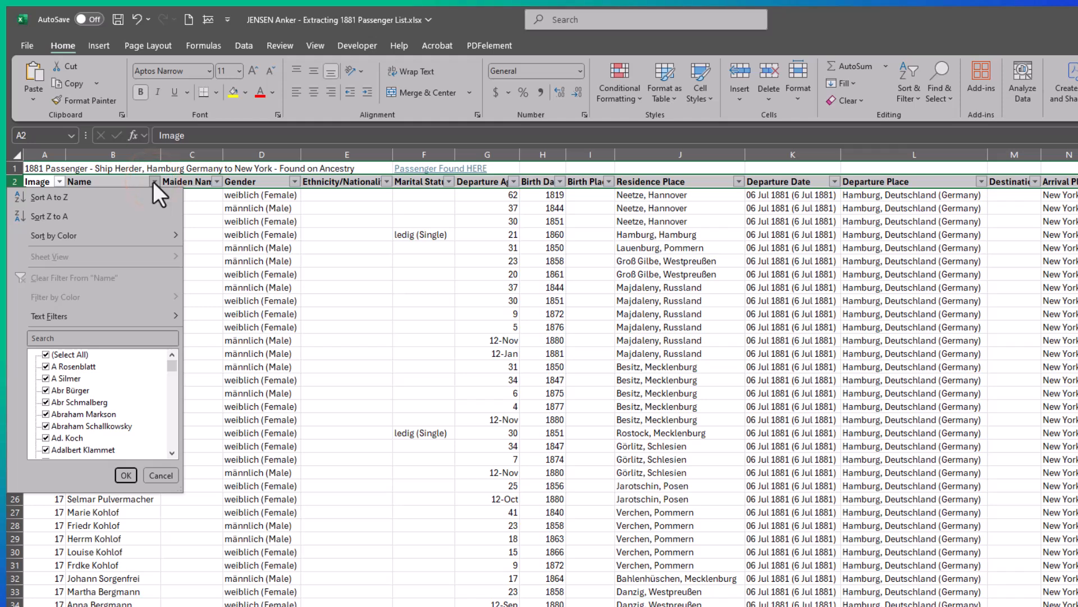
mouse_move(174, 365)
mouse_down()
mouse_move(174, 375)
mouse_move(175, 365)
mouse_up()
scroll(59, 375, up, 5)
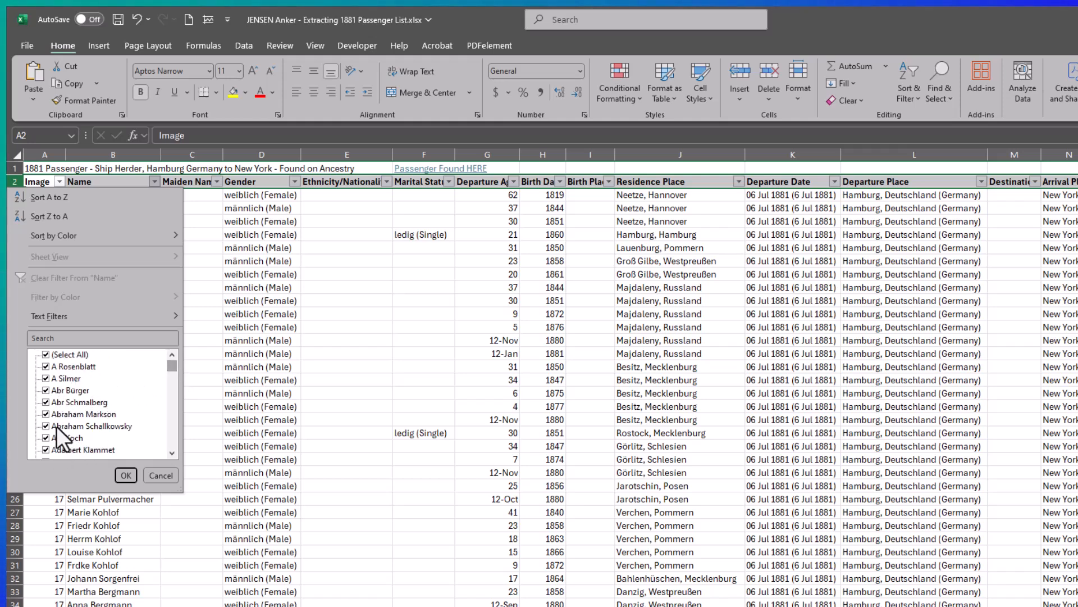
click(44, 353)
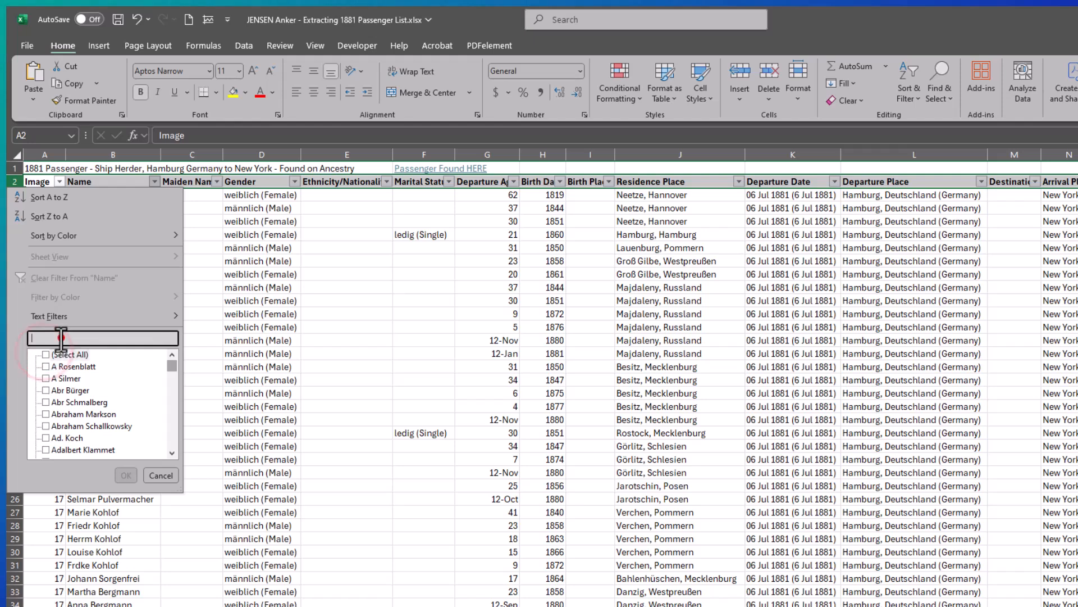
click(61, 338)
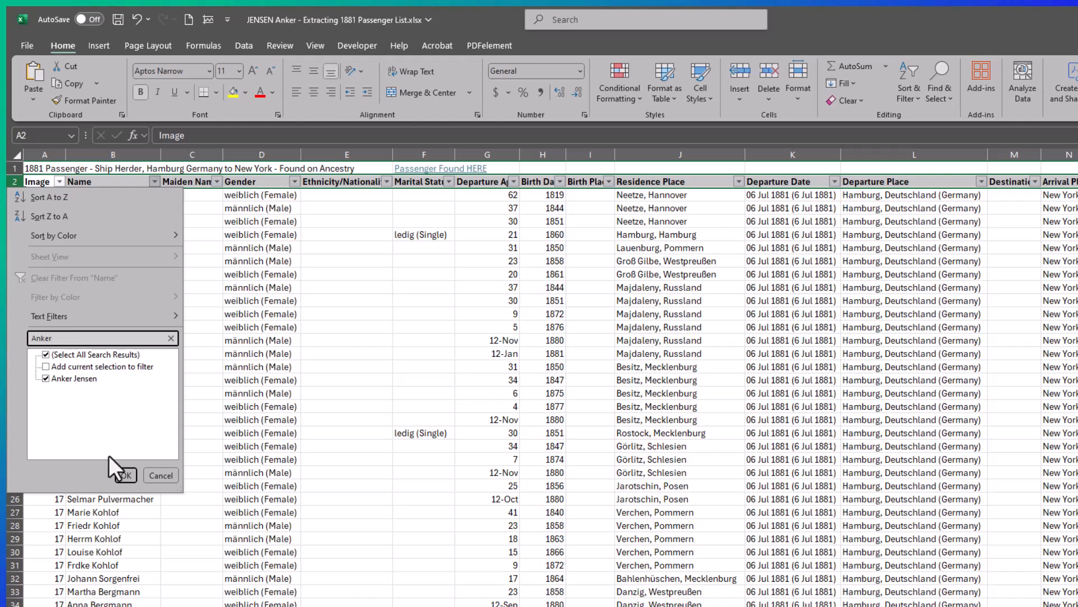
click(119, 471)
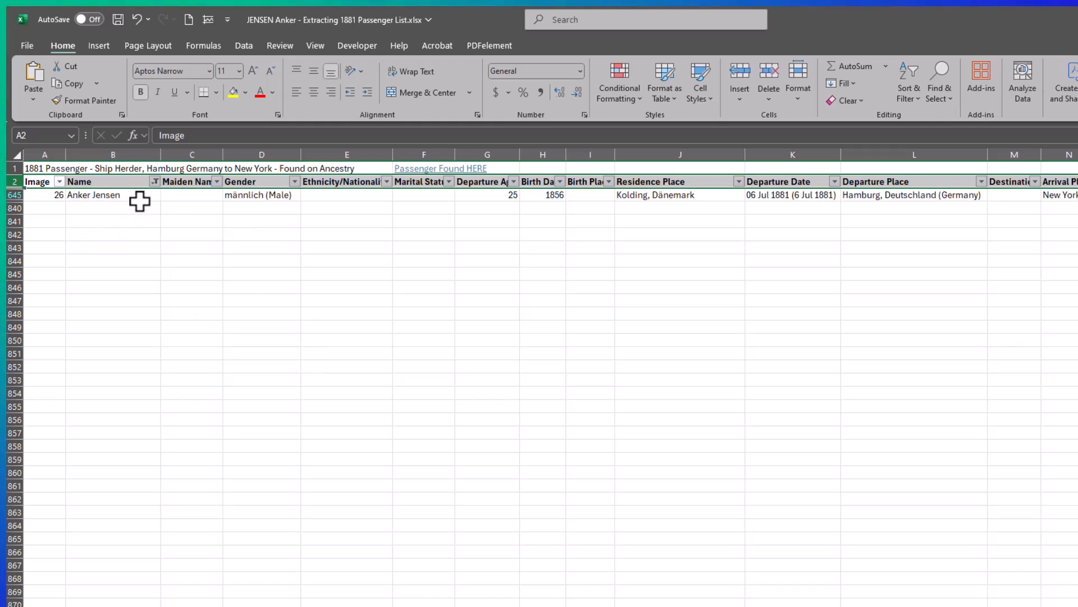
Reset the Name column's filter to select all passengers.
click(154, 181)
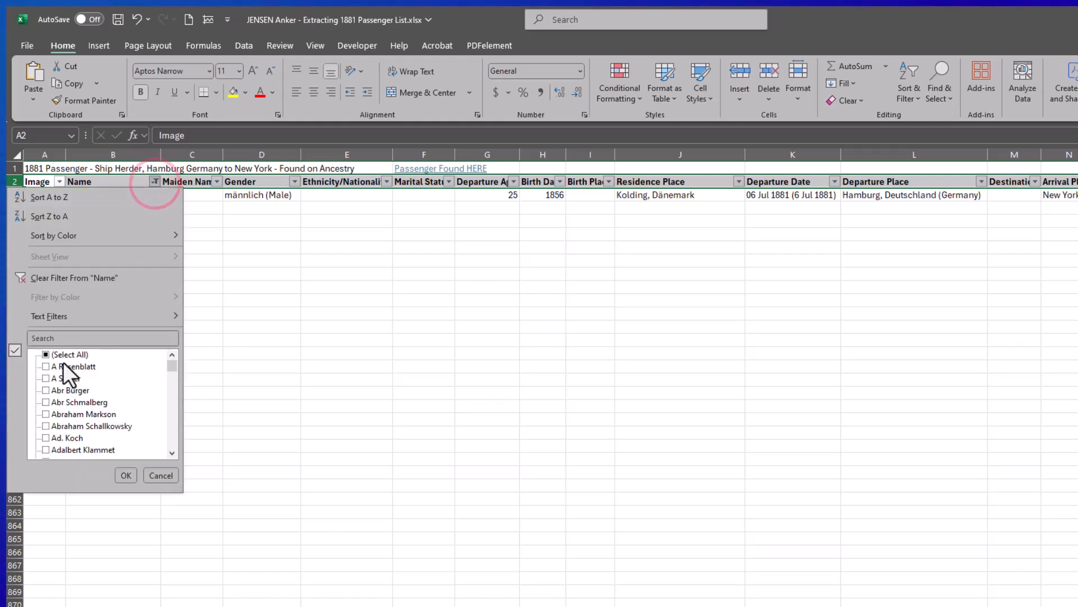
click(46, 355)
click(125, 475)
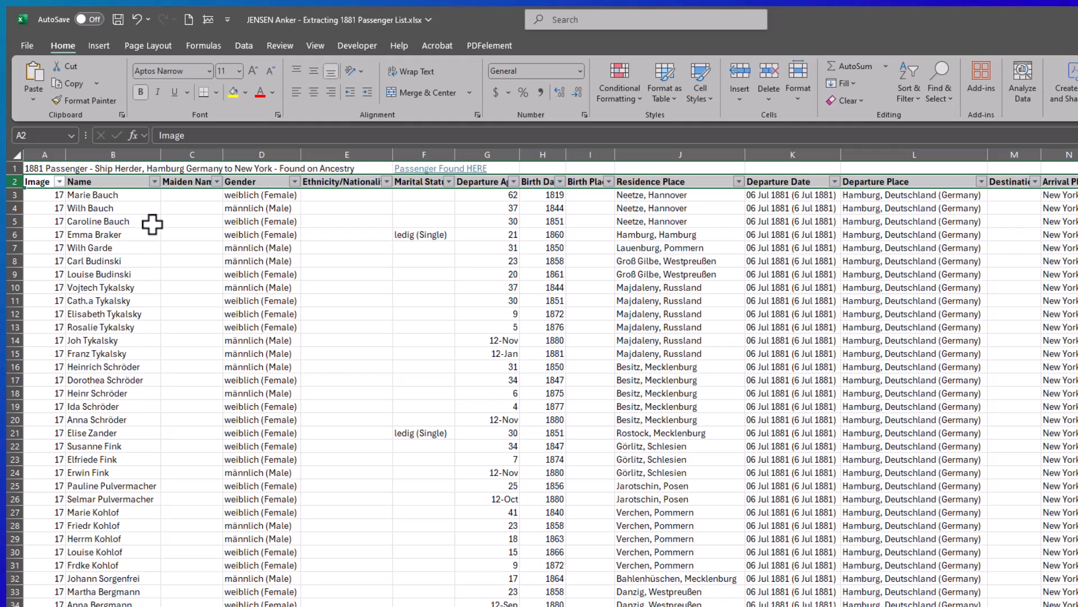
Filter the Name column to the researched passenger by searching for his full name.
click(156, 183)
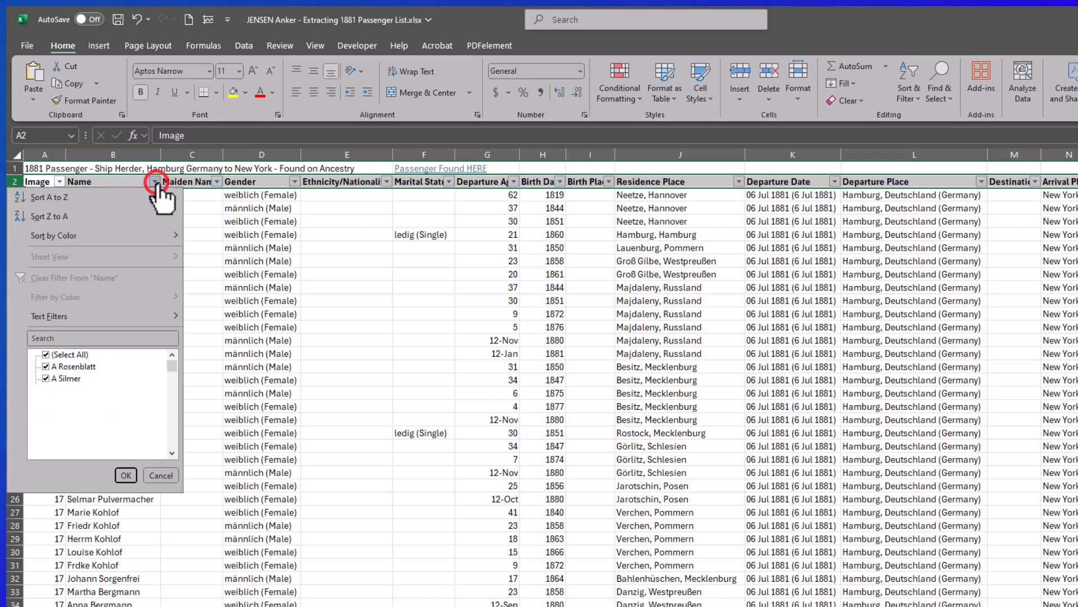
click(95, 337)
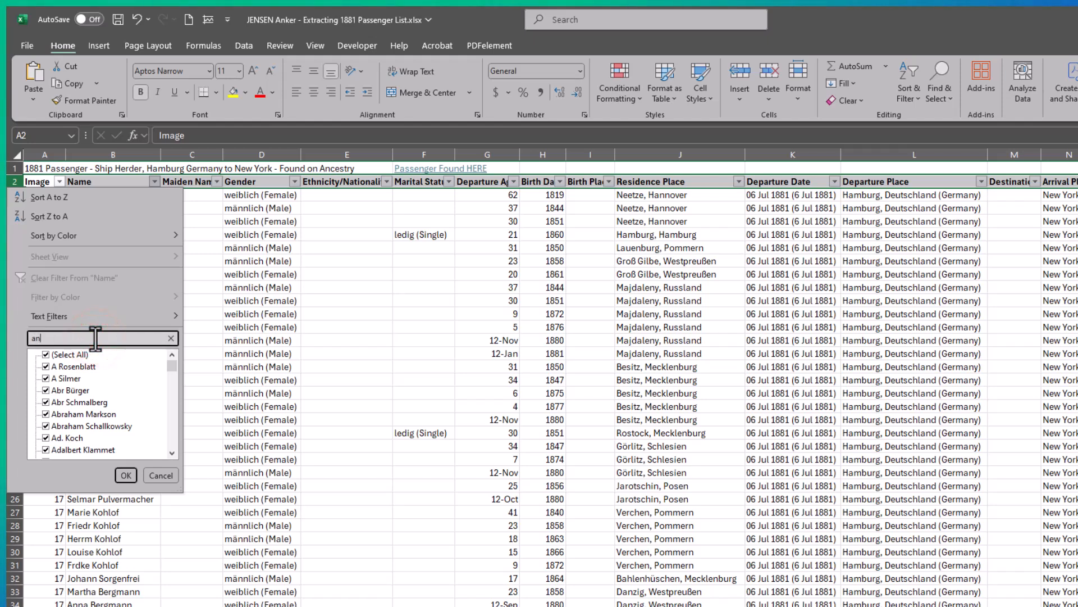
text(anker Jens)
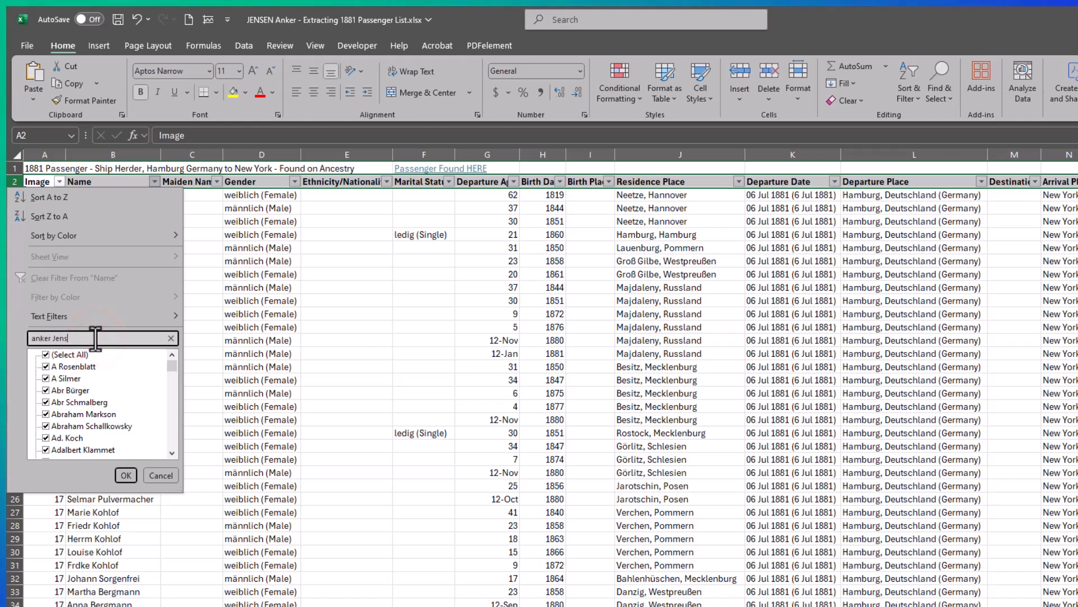
text(en)
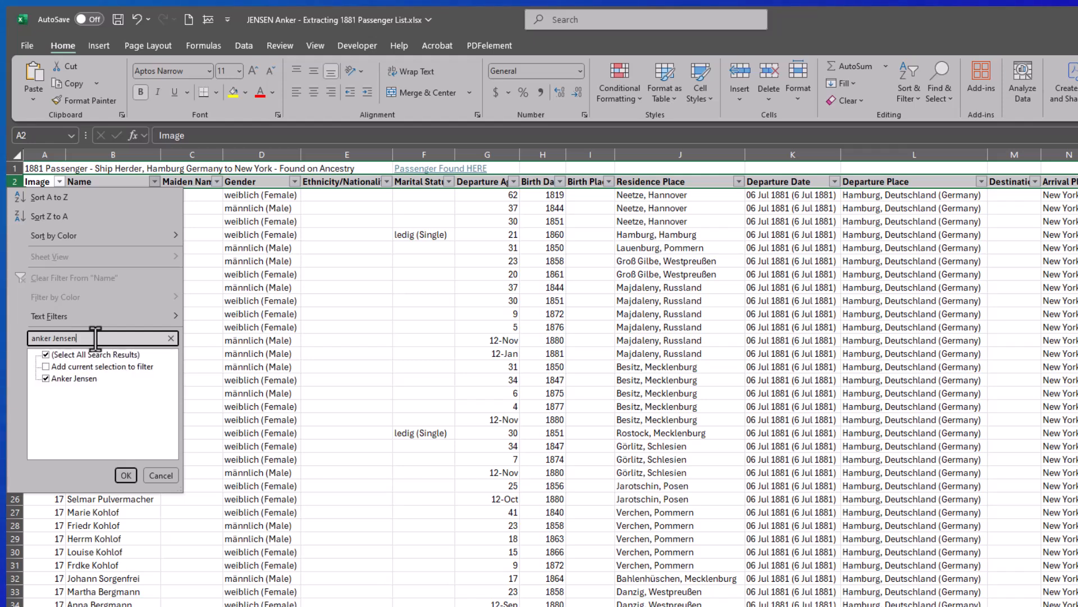
click(82, 377)
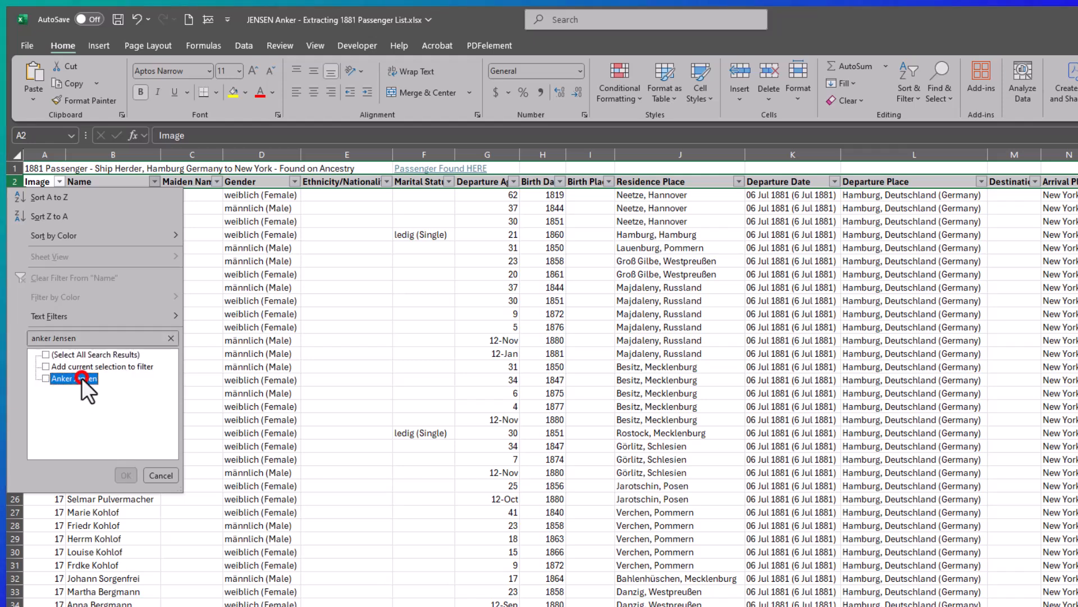
click(126, 475)
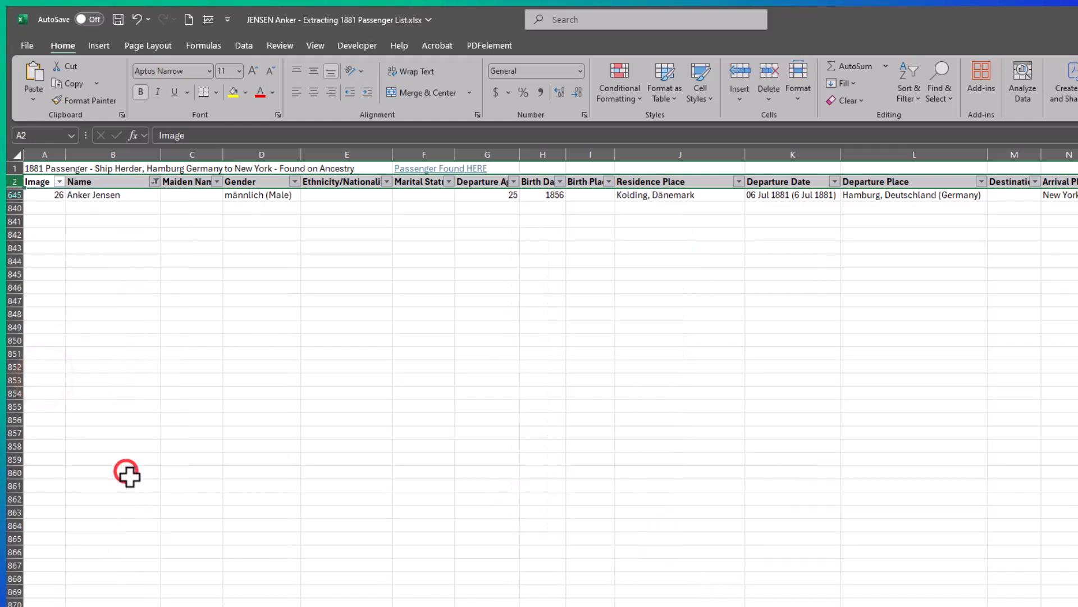
Examine the filtered passenger's Residence Place entry in J645 by selecting its text, leaving the cell unedited.
click(679, 196)
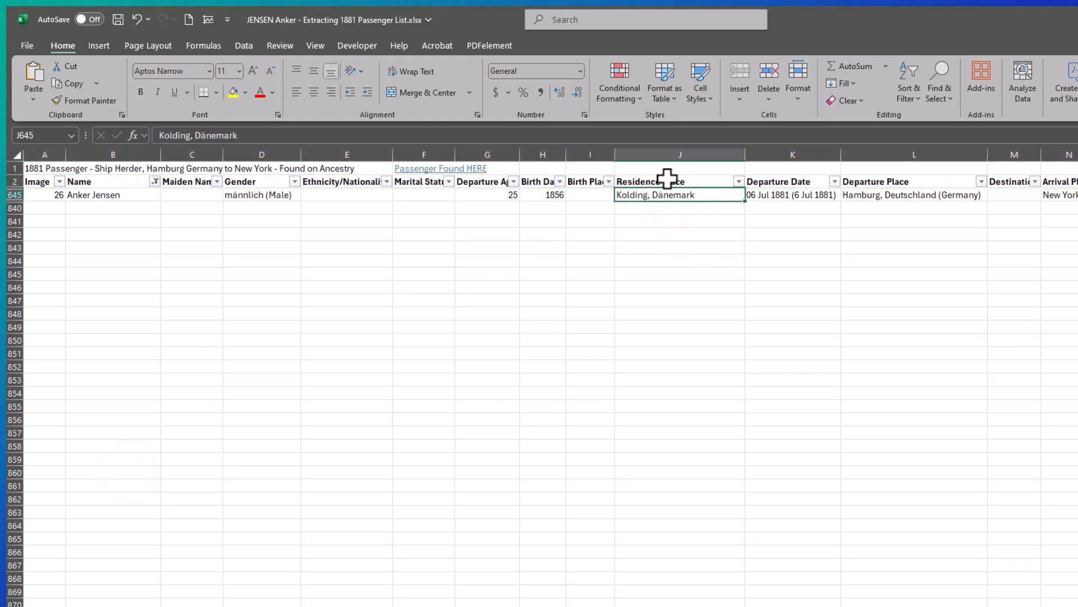
drag(258, 135, 143, 135)
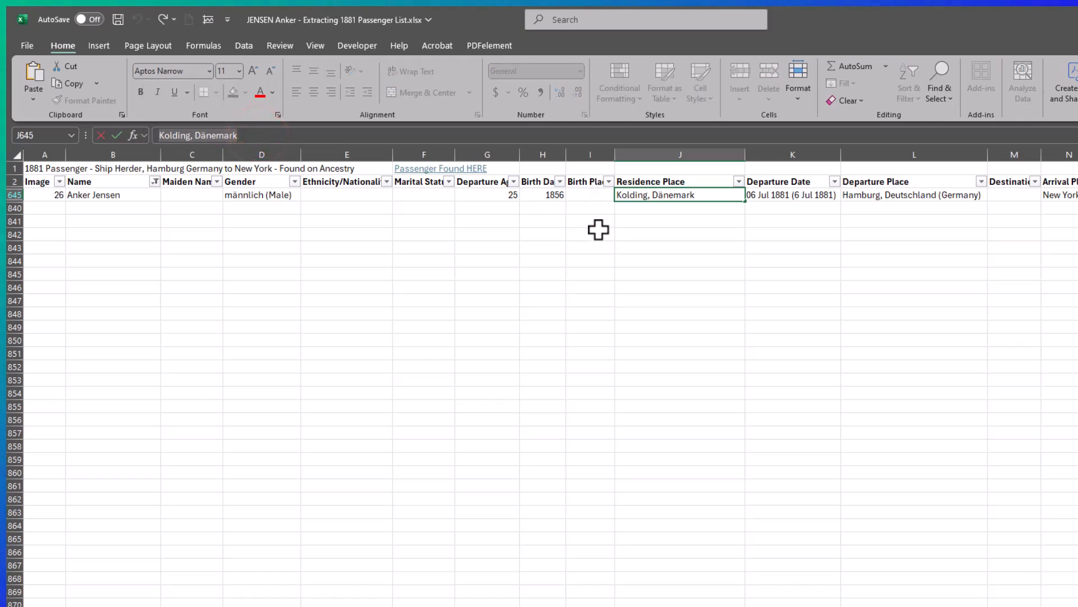
click(724, 272)
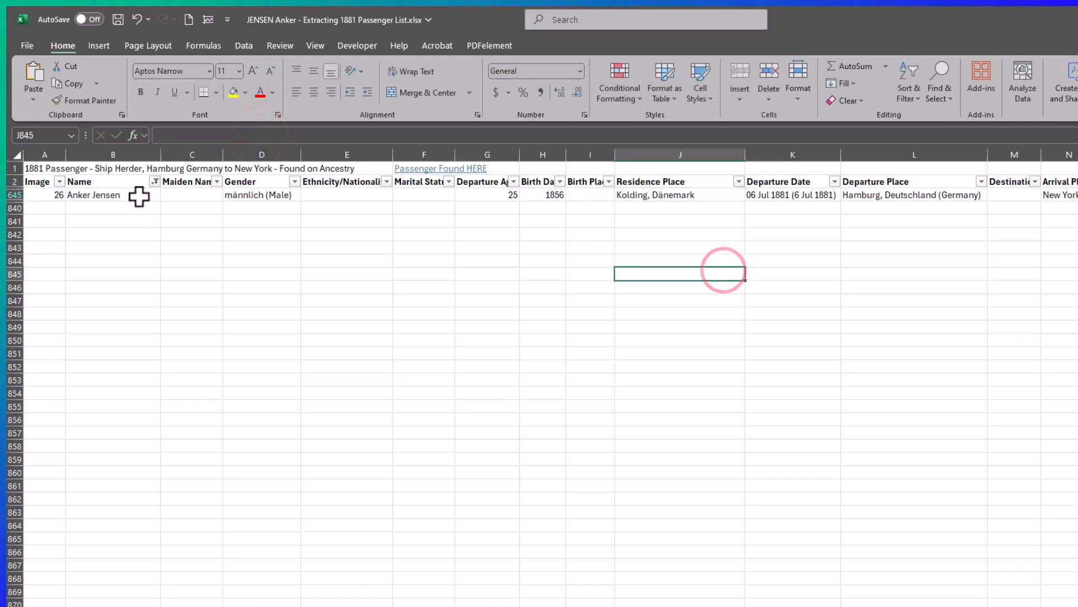
Restore all passengers to the list by selecting every name in the Name filter.
click(155, 180)
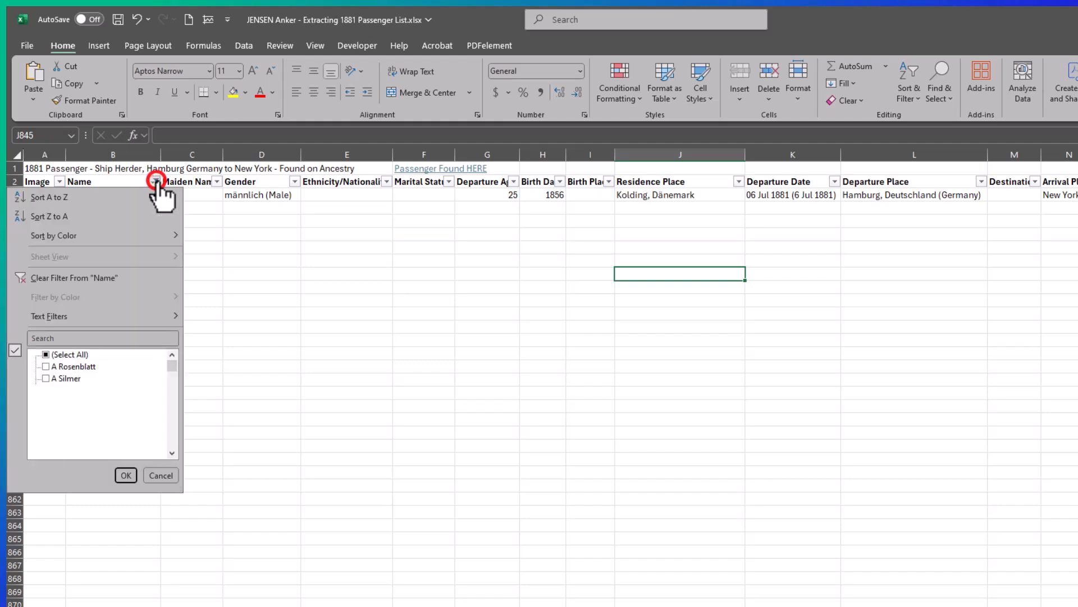
click(45, 355)
click(126, 476)
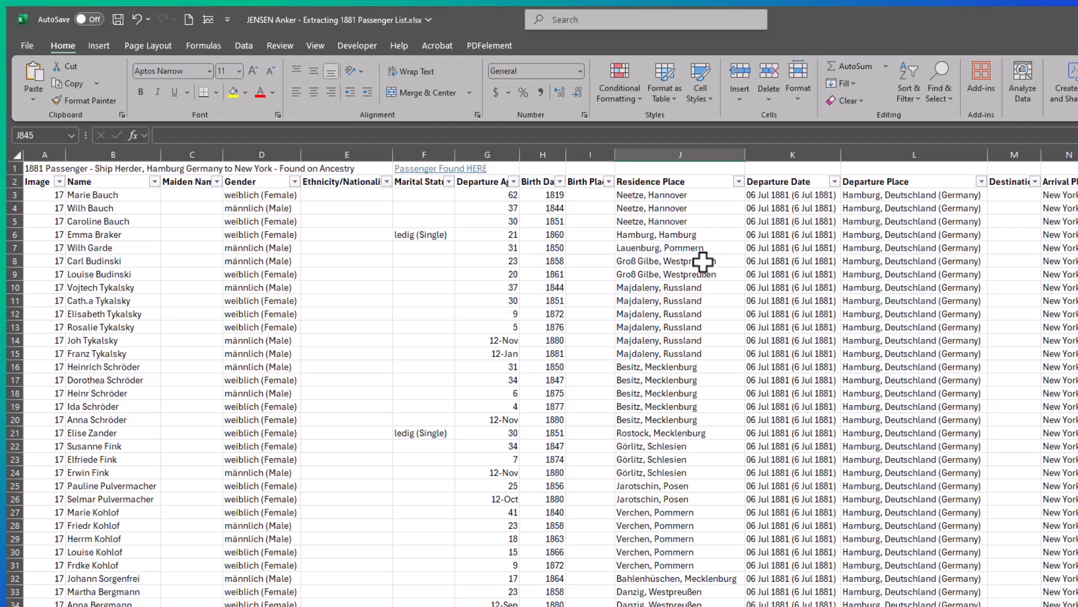
Filter the Residence Place column to show only passengers from "Kolding, Dänemark".
click(738, 182)
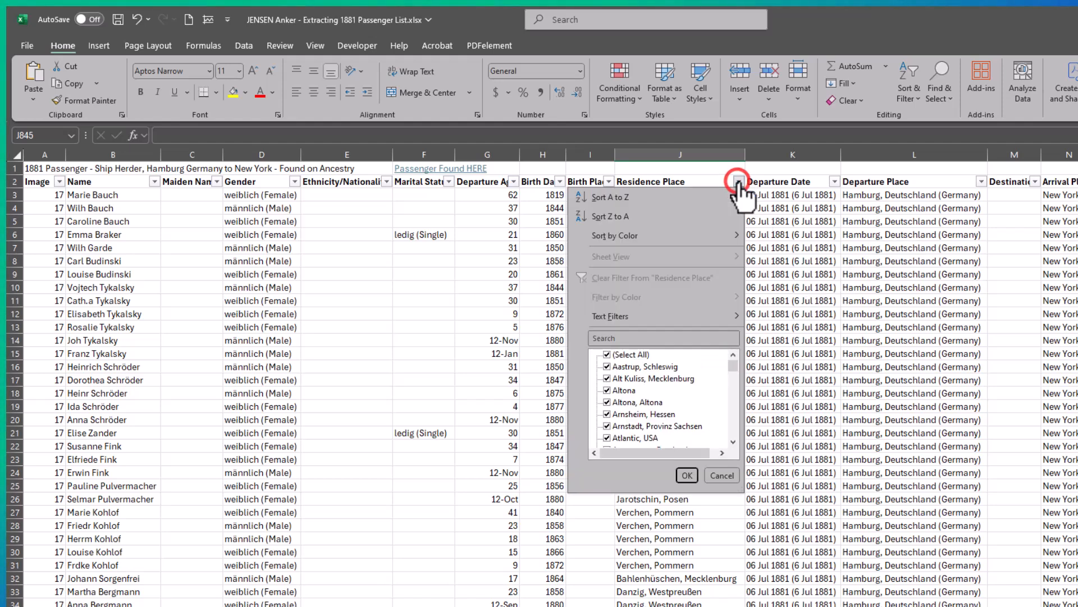
click(606, 356)
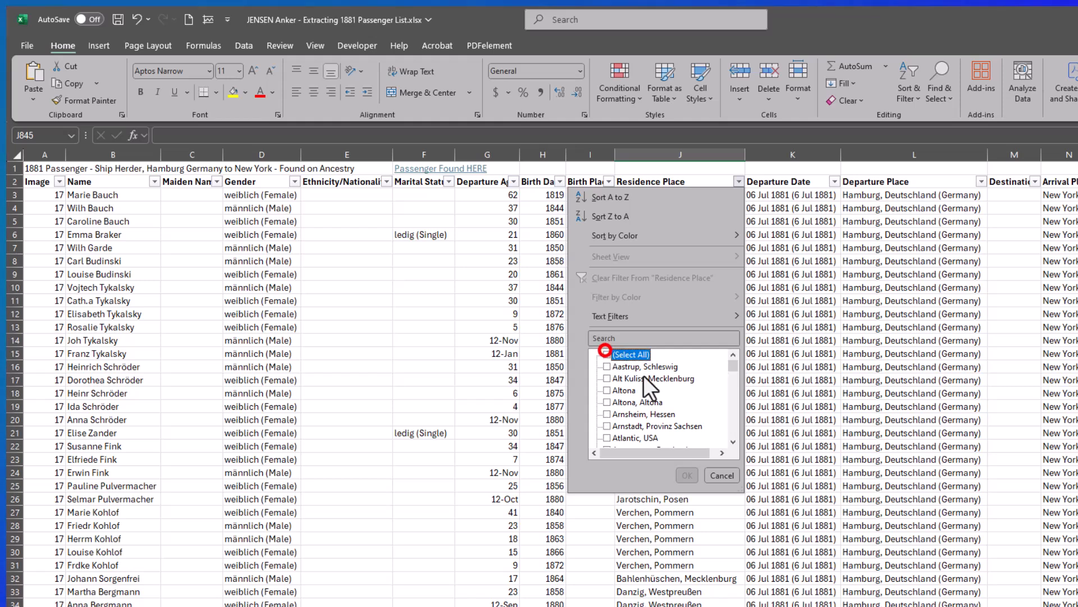
scroll(669, 389, down, 5)
scroll(669, 388, down, 8)
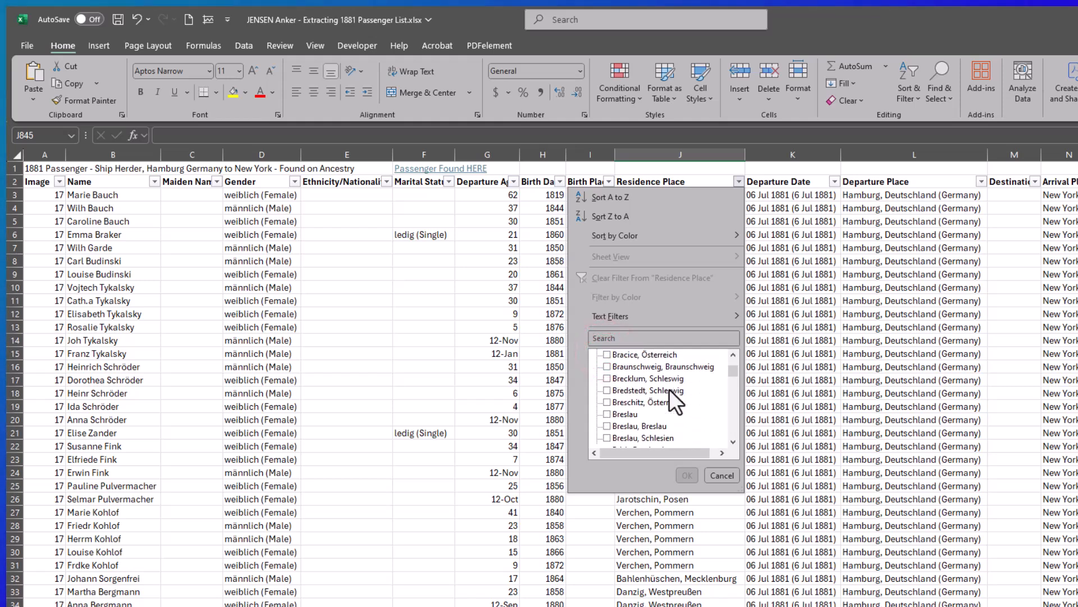
scroll(669, 389, down, 8)
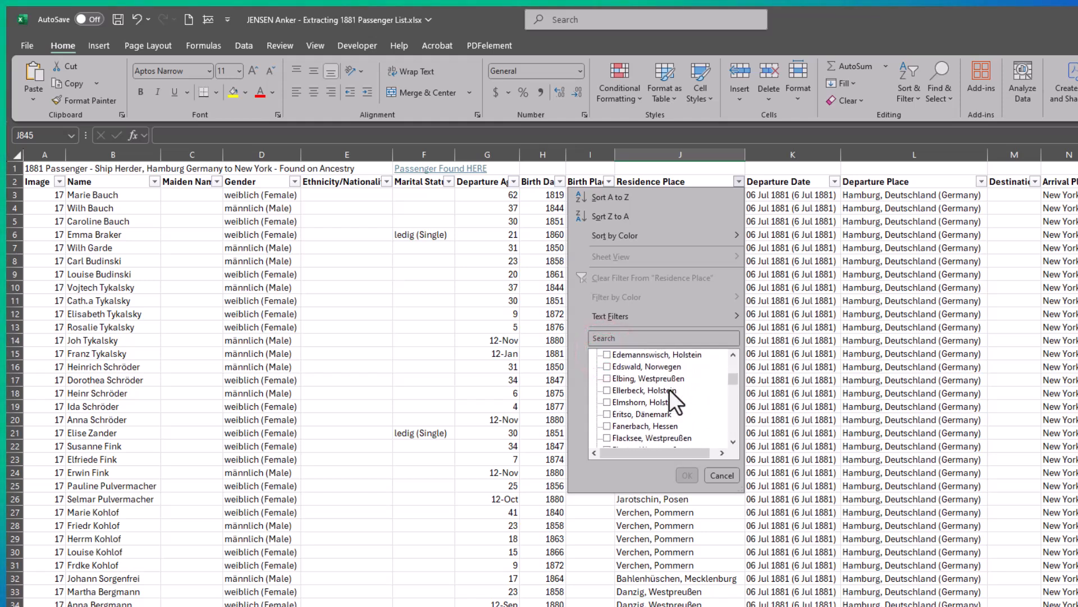
scroll(669, 389, down, 8)
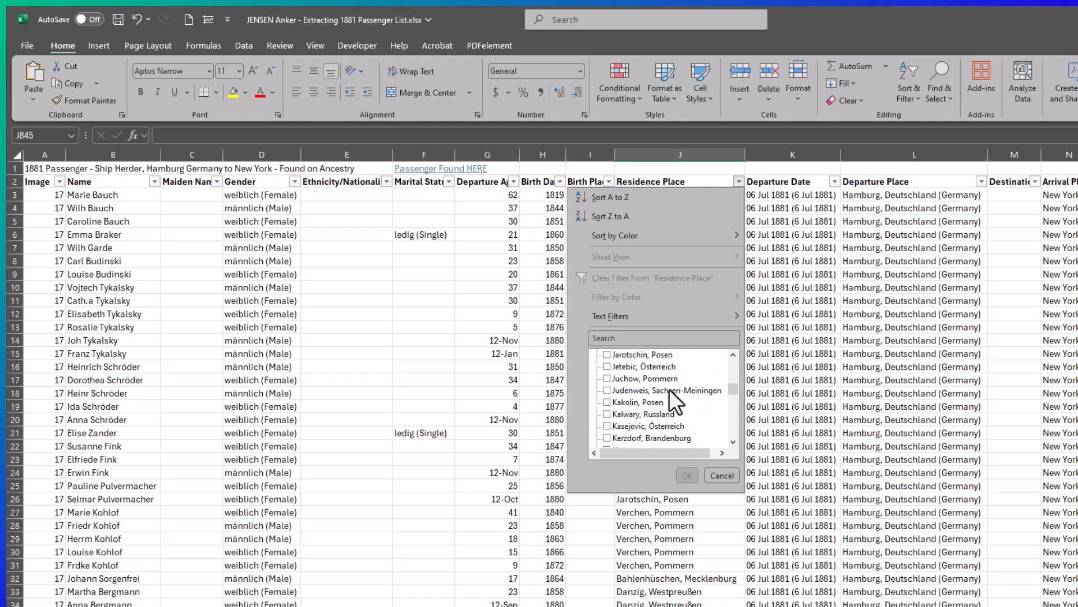
scroll(669, 389, down, 1)
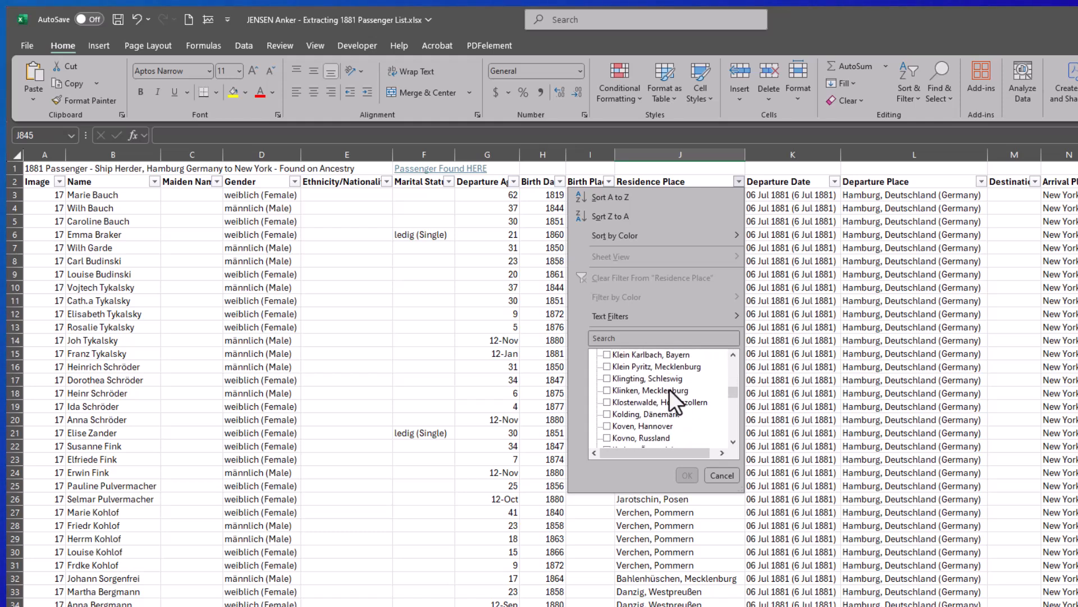
click(607, 414)
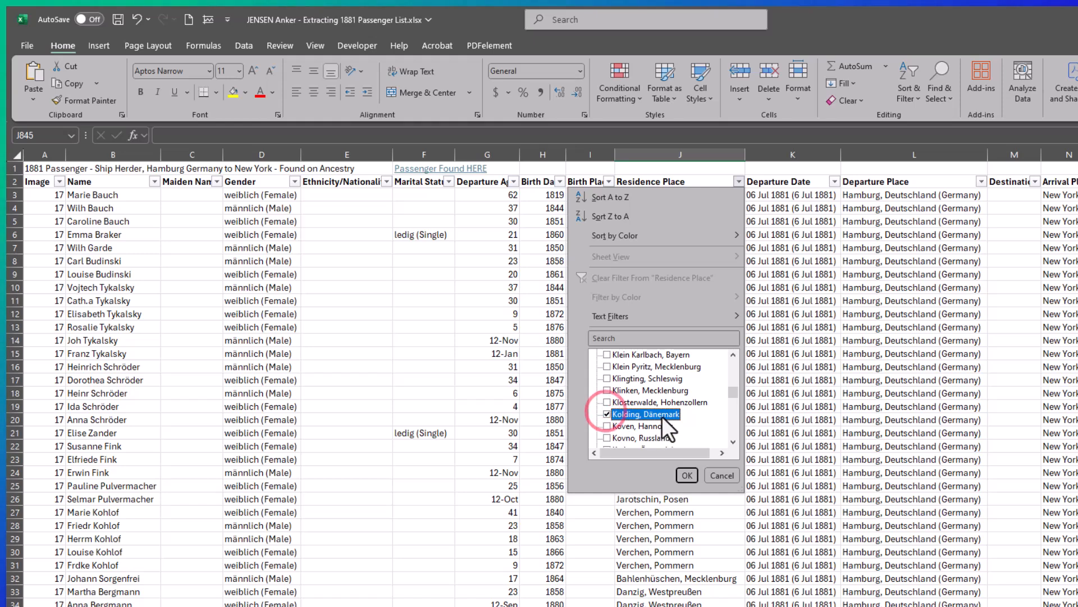
scroll(685, 413, down, 1)
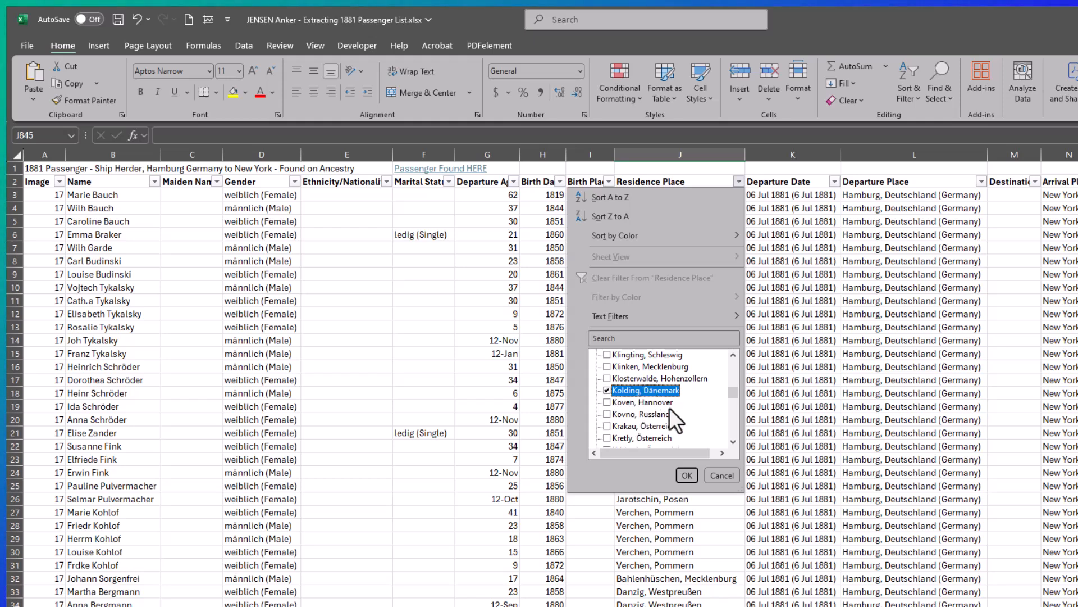
scroll(674, 409, down, 2)
scroll(674, 409, up, 2)
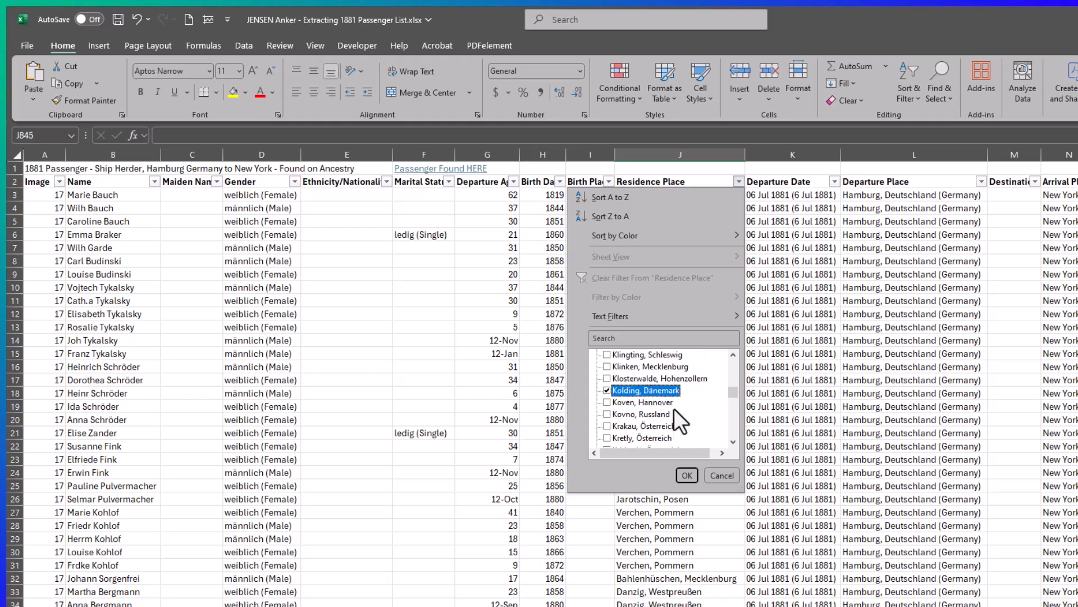
click(681, 476)
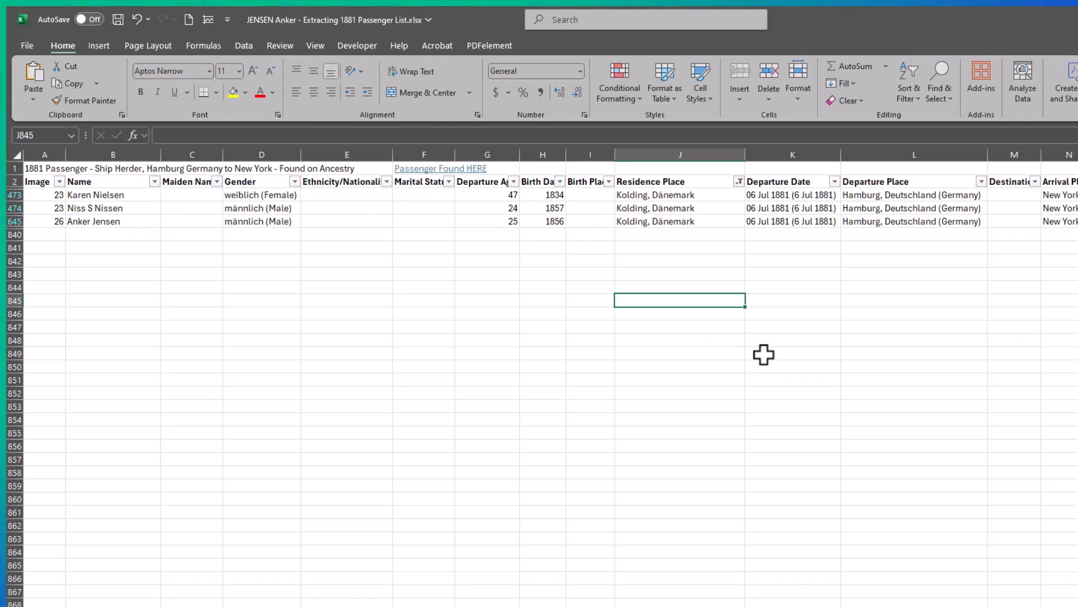
Search the Residence Place filter for "Danmark" and clear the existing filter from that column.
click(739, 181)
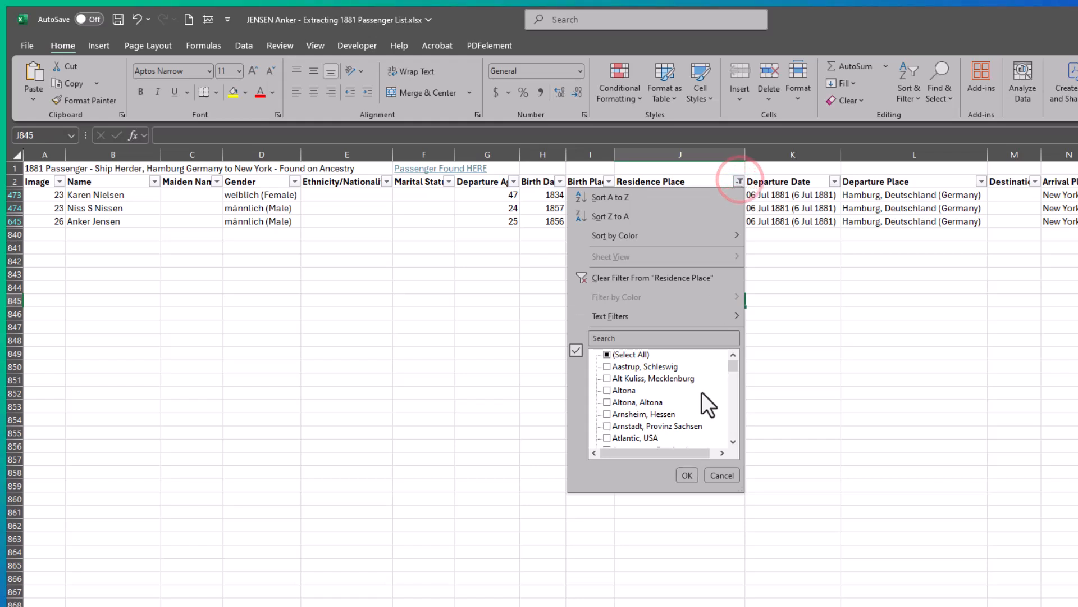
click(644, 337)
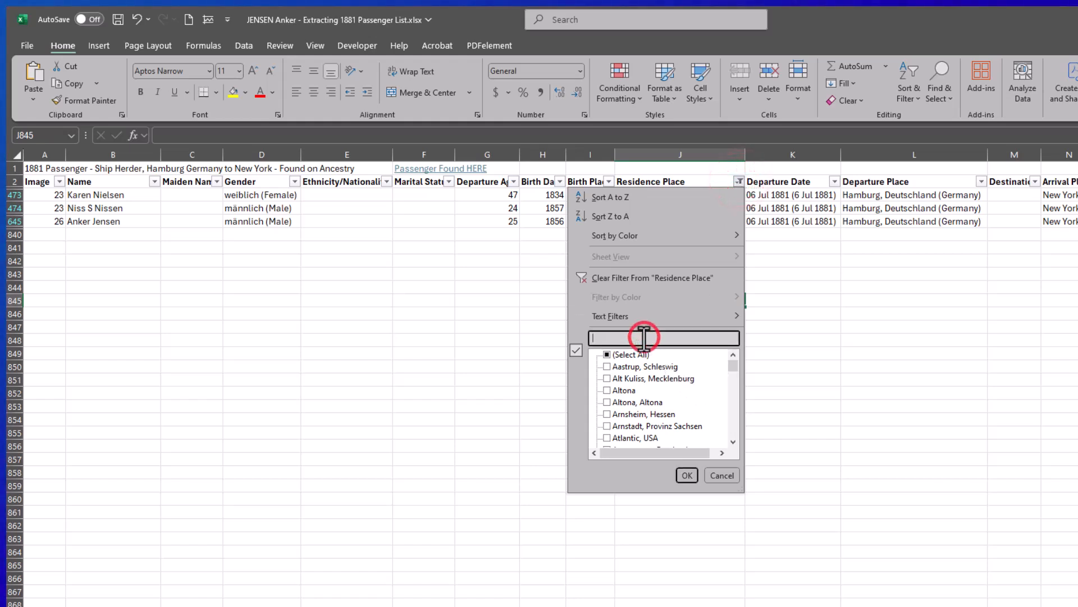
text(Den)
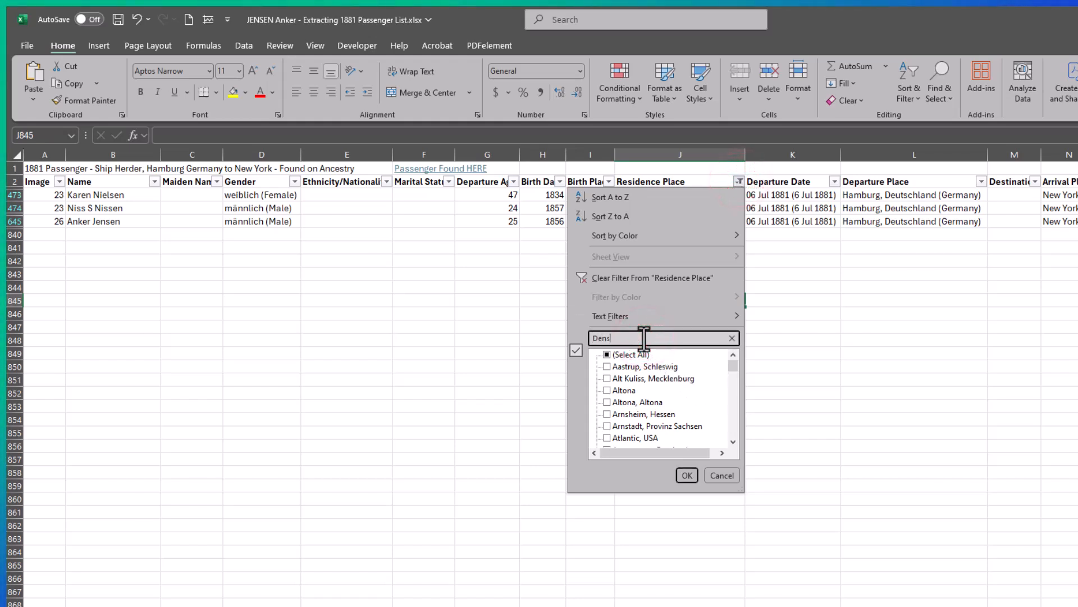
text(s)
key(BackSpace)
key(BackSpace)
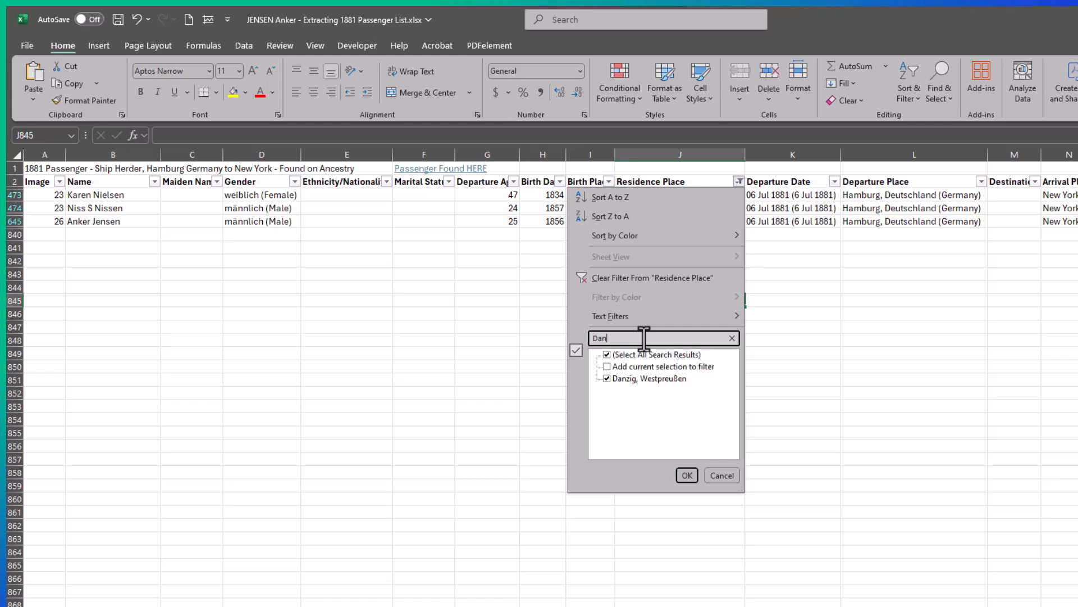
text(mark)
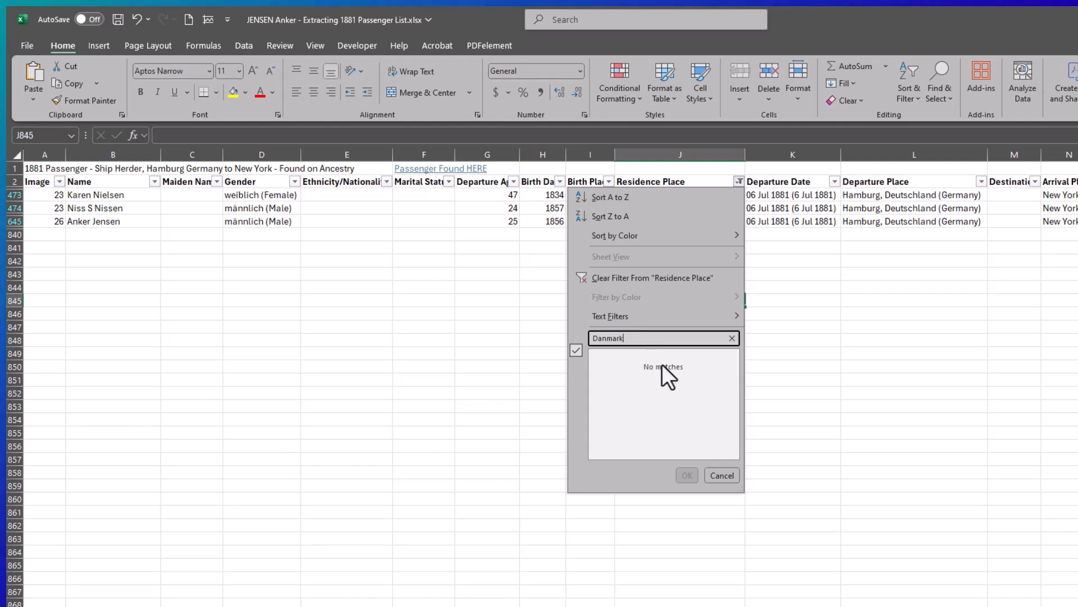
click(679, 279)
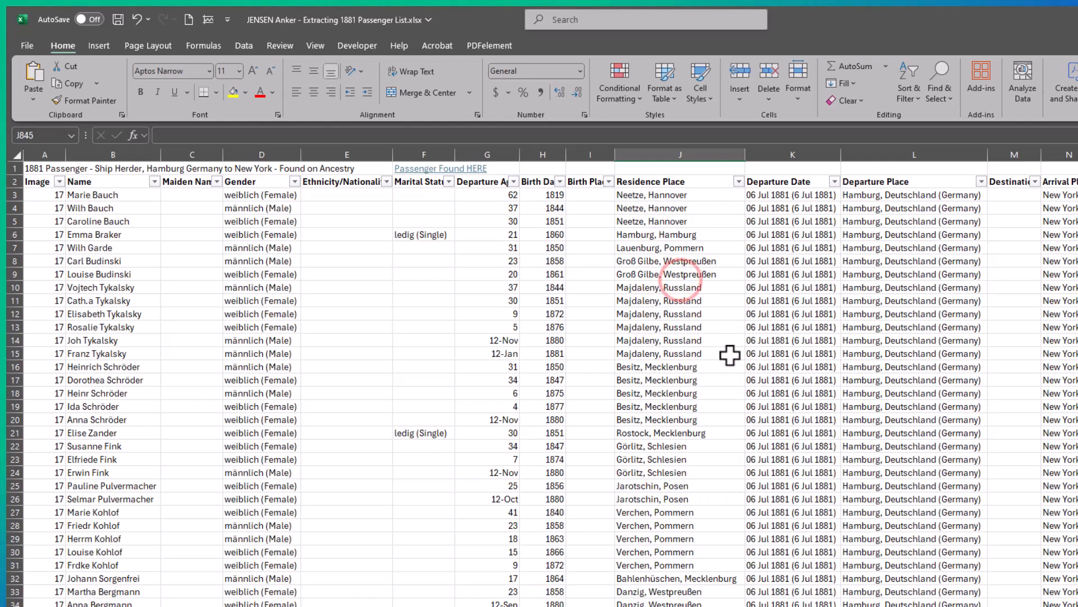
Examine the names, departure ages and residence places in the unfiltered passenger list.
click(918, 97)
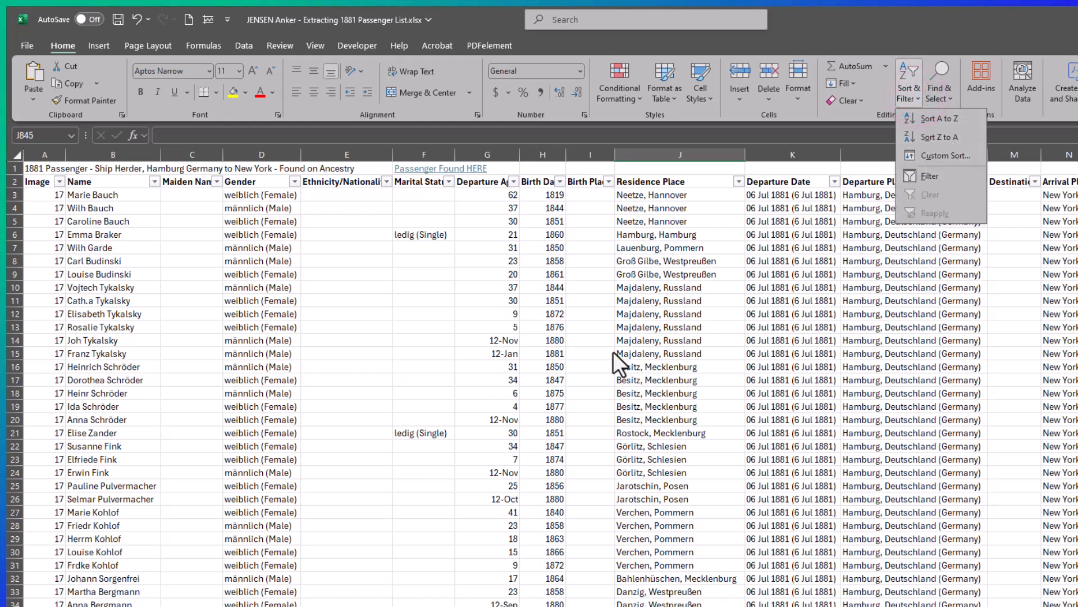
click(368, 335)
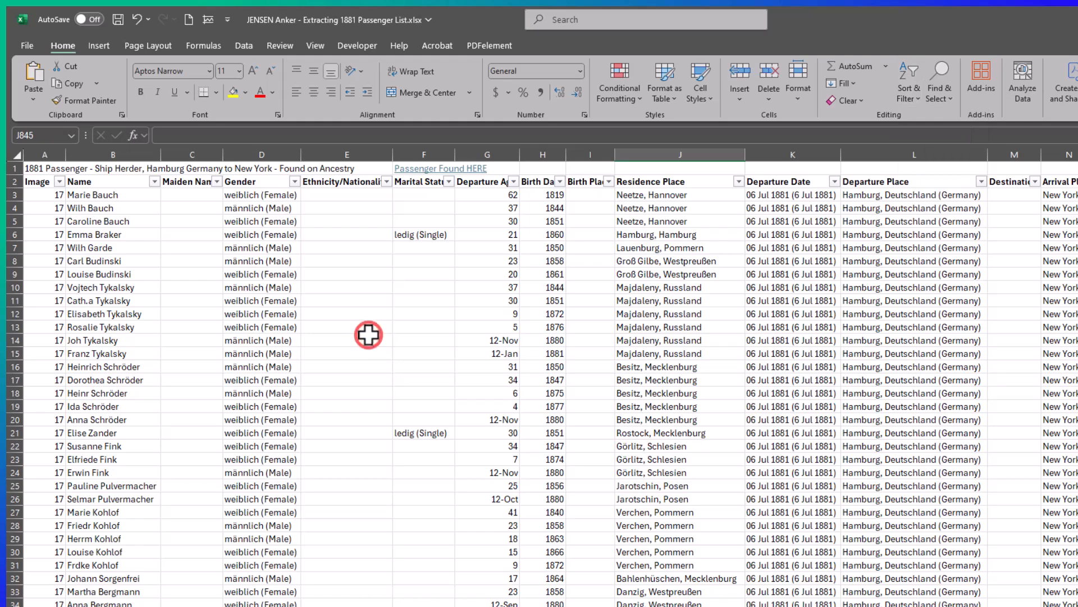
scroll(450, 378, down, 10)
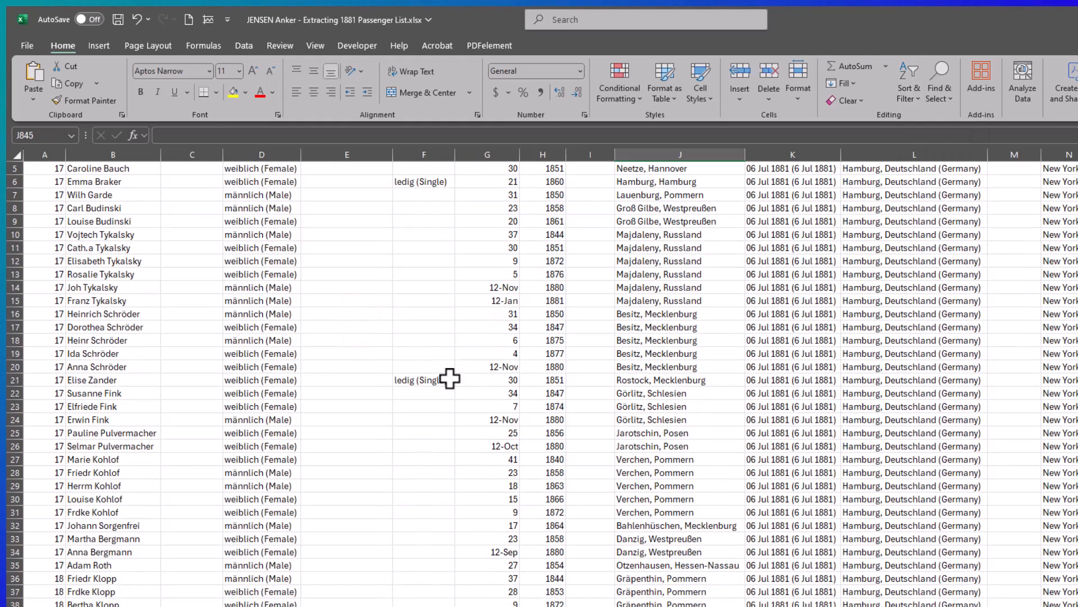
scroll(449, 378, down, 16)
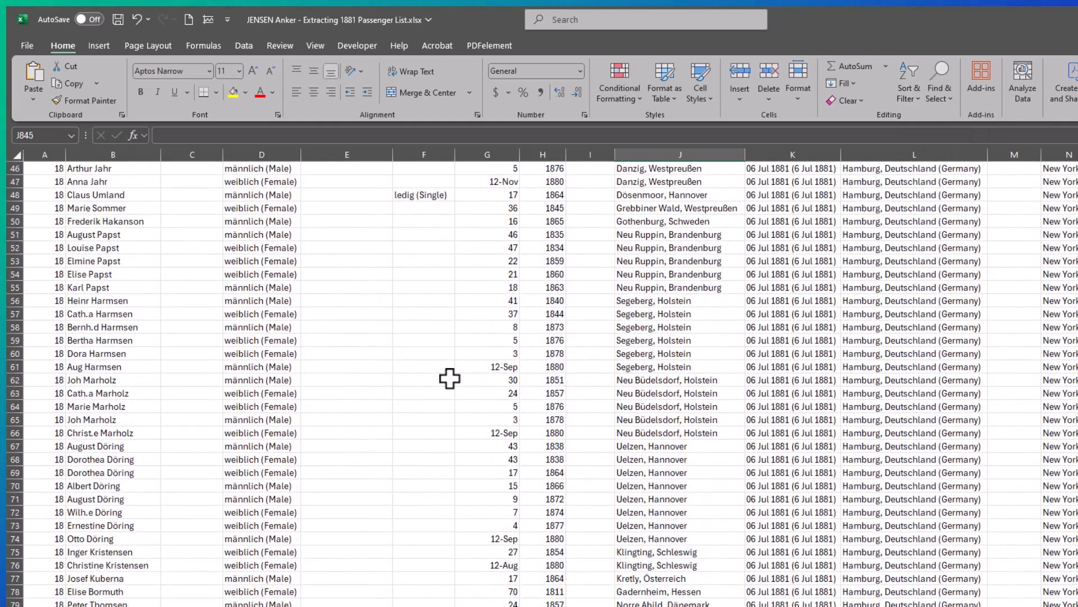
scroll(450, 378, down, 2)
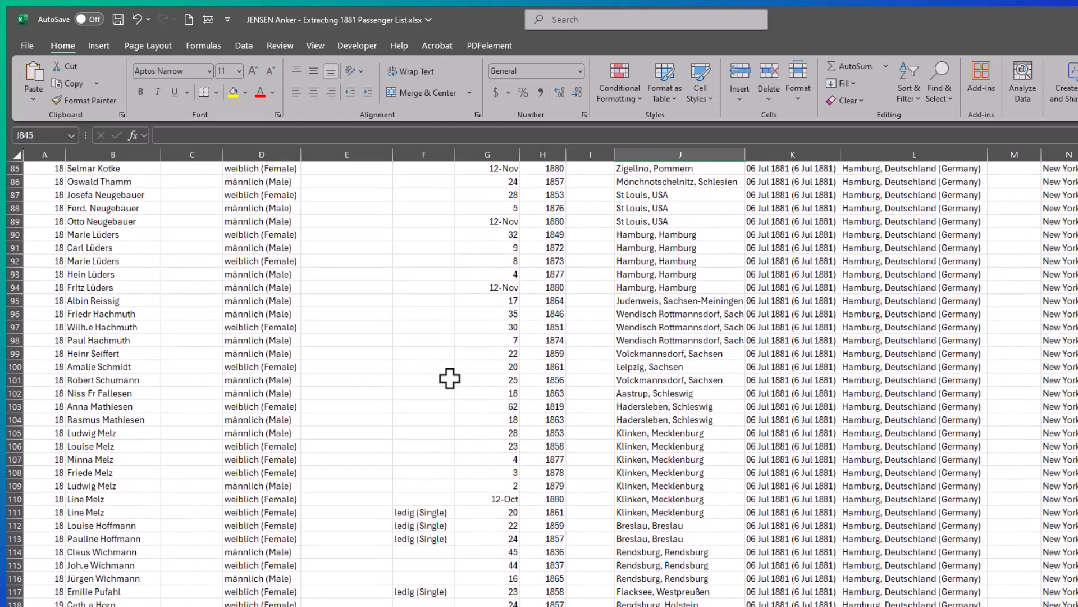
scroll(449, 378, up, 16)
scroll(449, 378, up, 14)
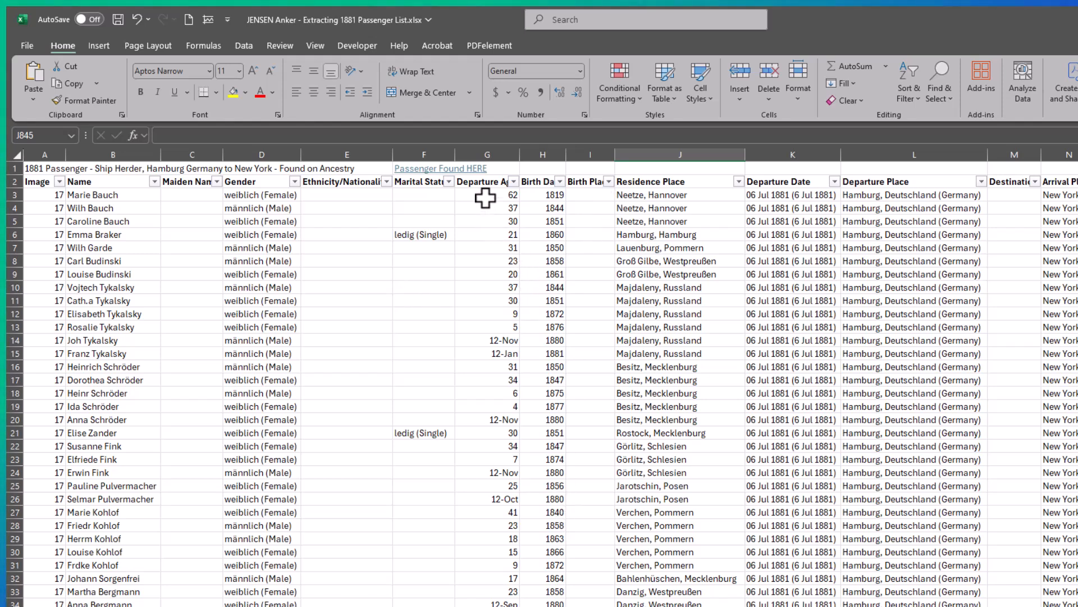
Review the available values in the Departure Age filter, leaving the column unfiltered.
click(513, 182)
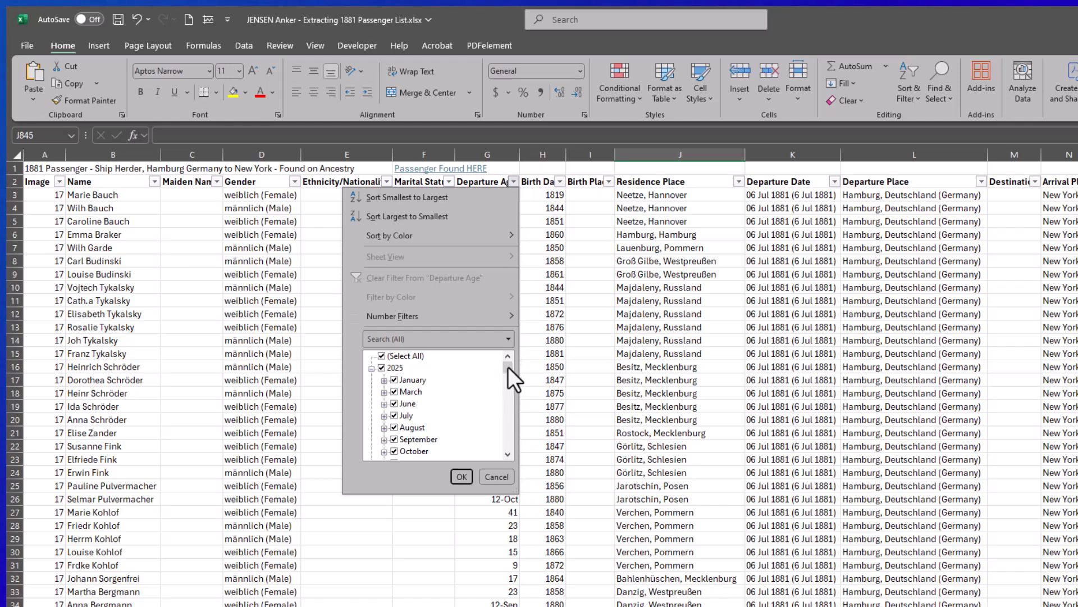
mouse_move(508, 366)
mouse_down()
mouse_move(500, 467)
mouse_move(510, 357)
mouse_move(503, 391)
mouse_move(499, 381)
mouse_up()
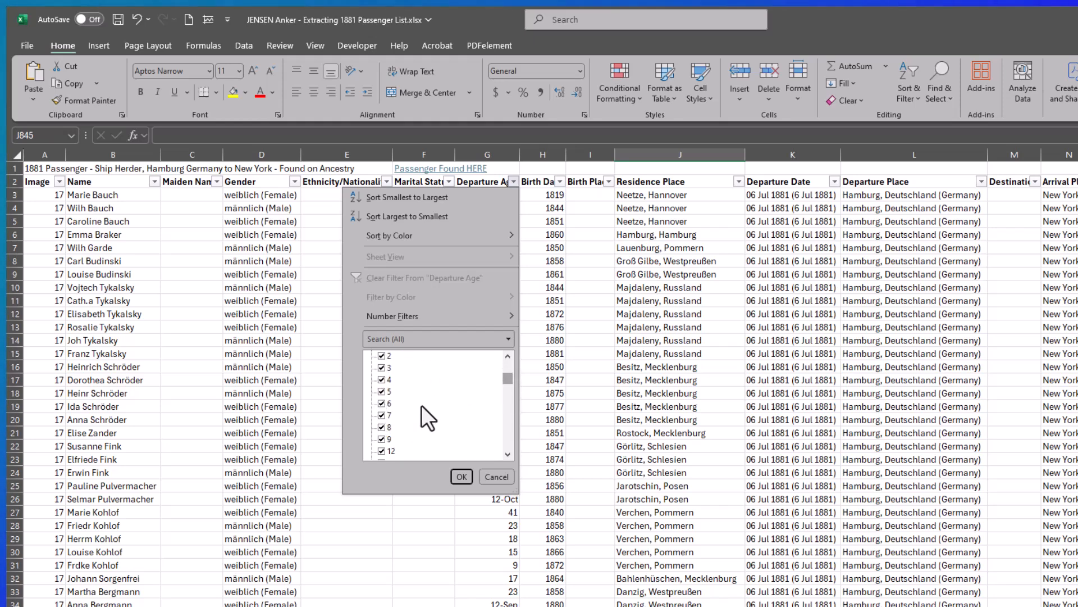
click(487, 476)
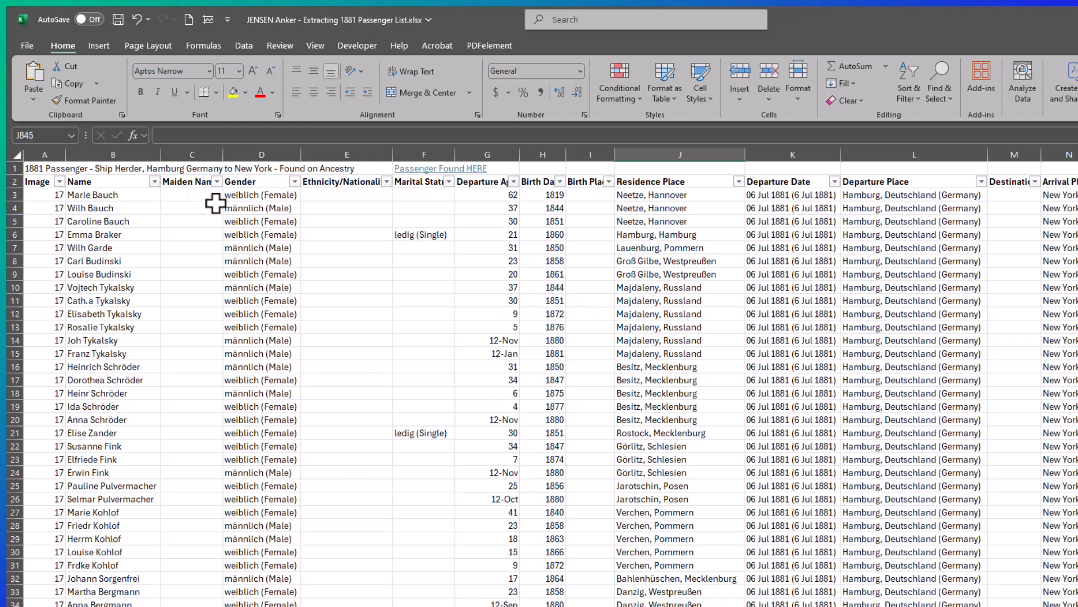
Search the Name filter for the surname of the researched passenger's grandfathers, and browse the full list of names for similar entries.
click(155, 182)
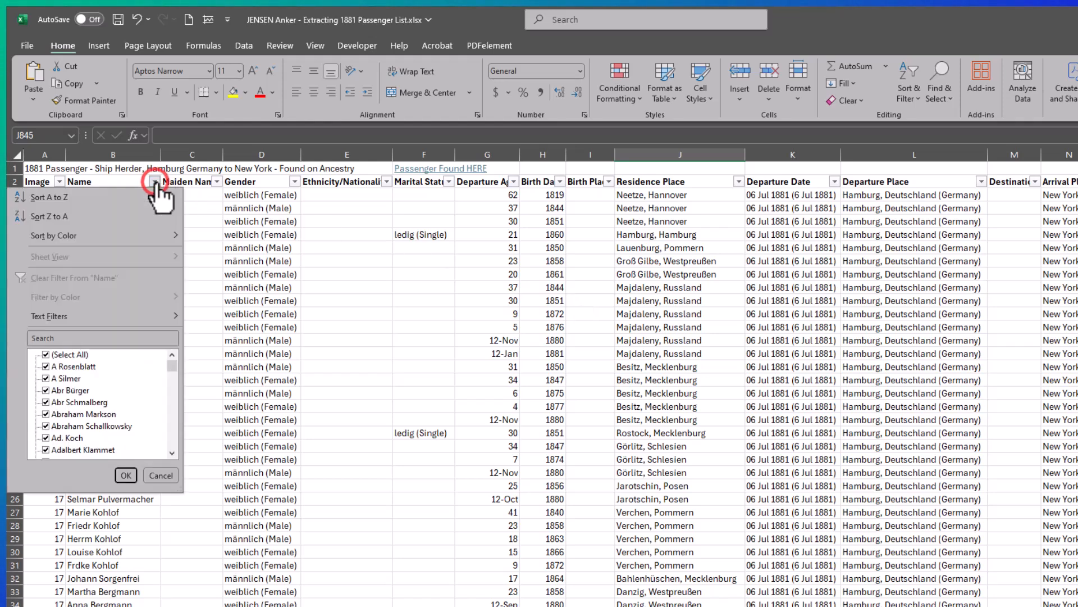
click(112, 337)
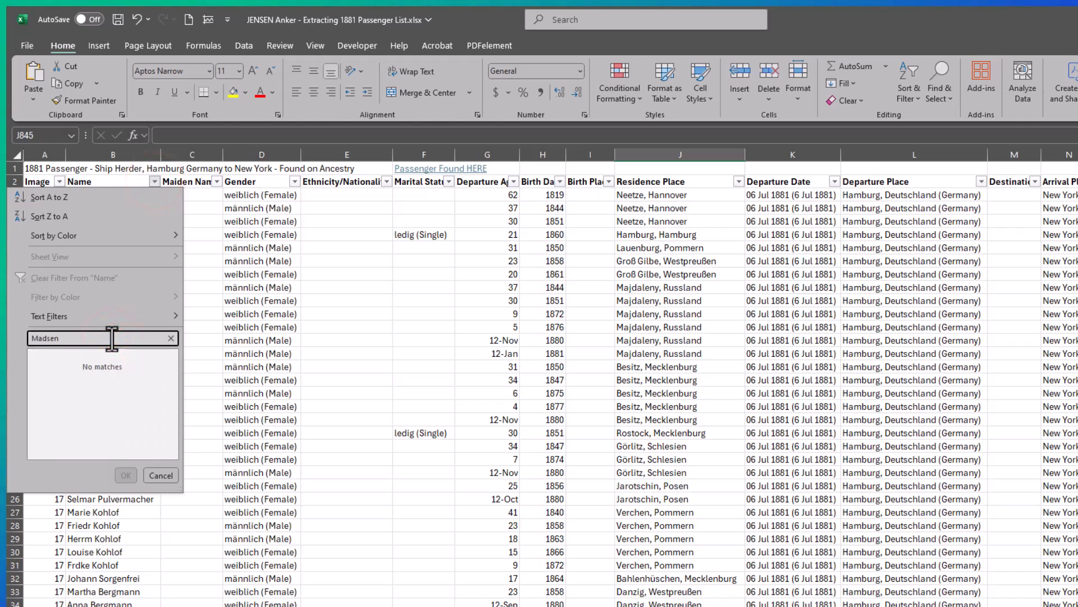
click(168, 337)
scroll(115, 388, down, 10)
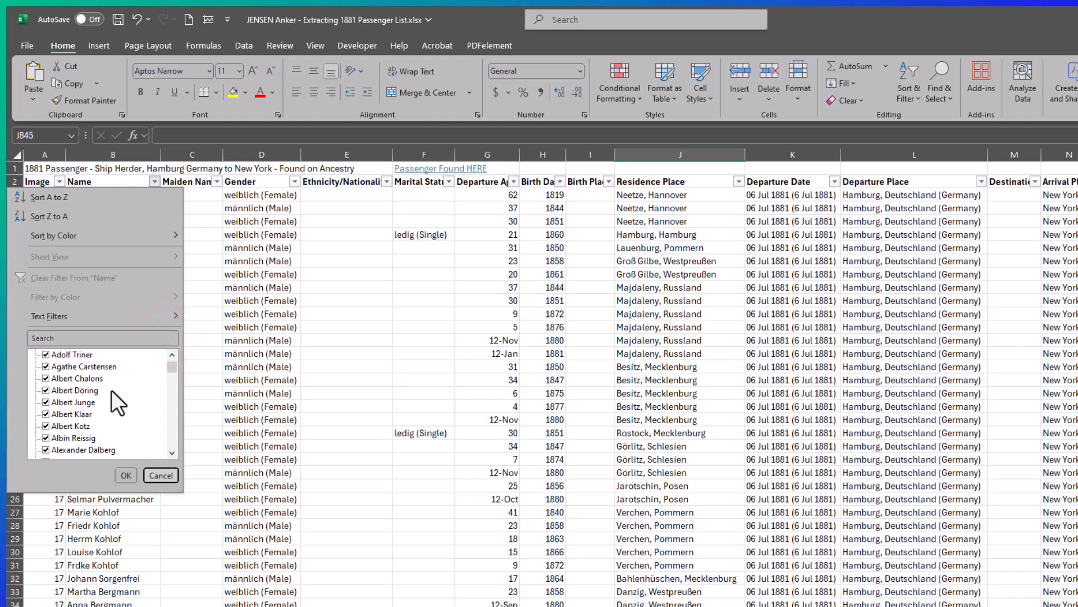
scroll(110, 385, down, 15)
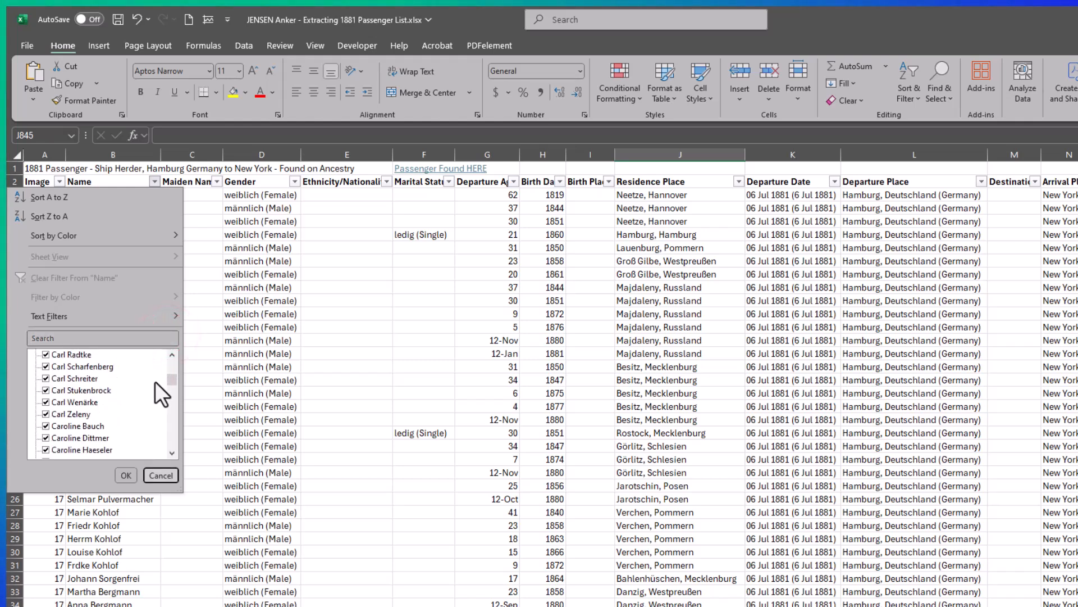
click(174, 383)
drag(174, 383, 172, 423)
scroll(90, 420, up, 5)
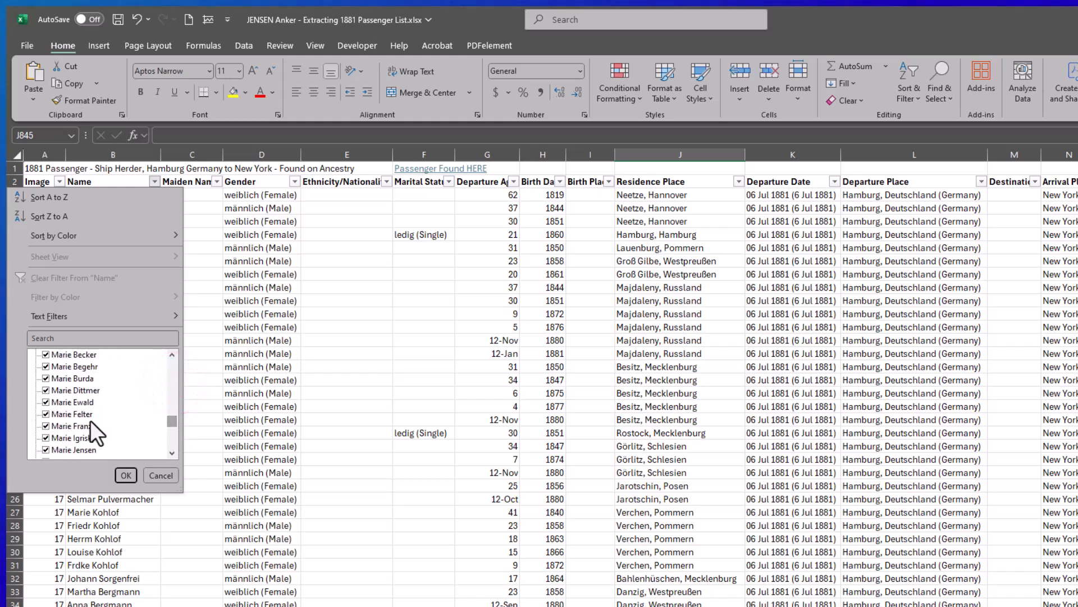
scroll(73, 370, up, 1)
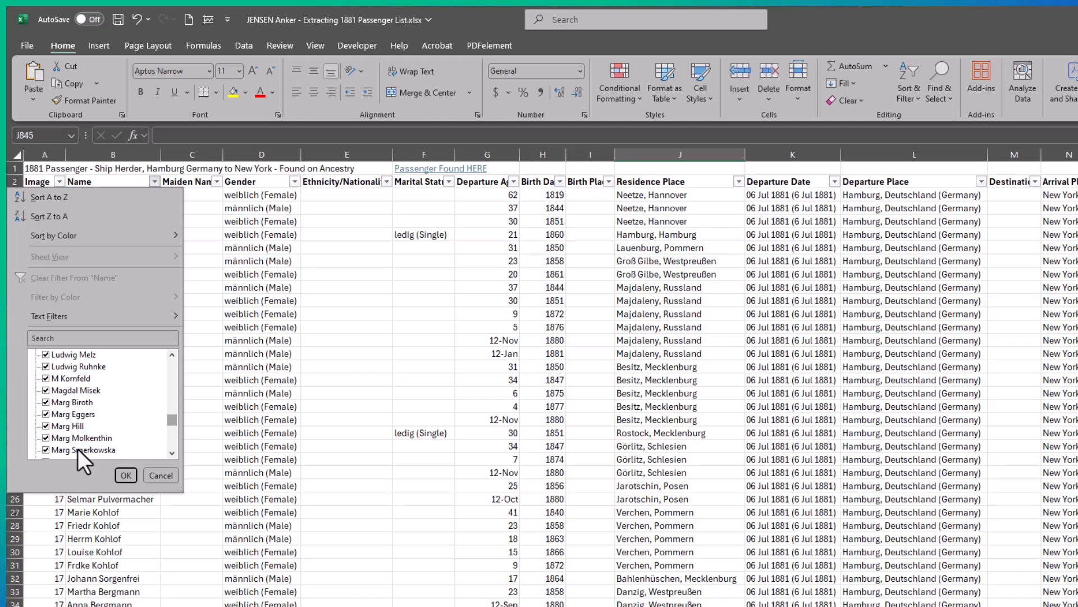
Filter the Name column to all passengers who share the researched passenger's surname.
click(82, 337)
text(Joh)
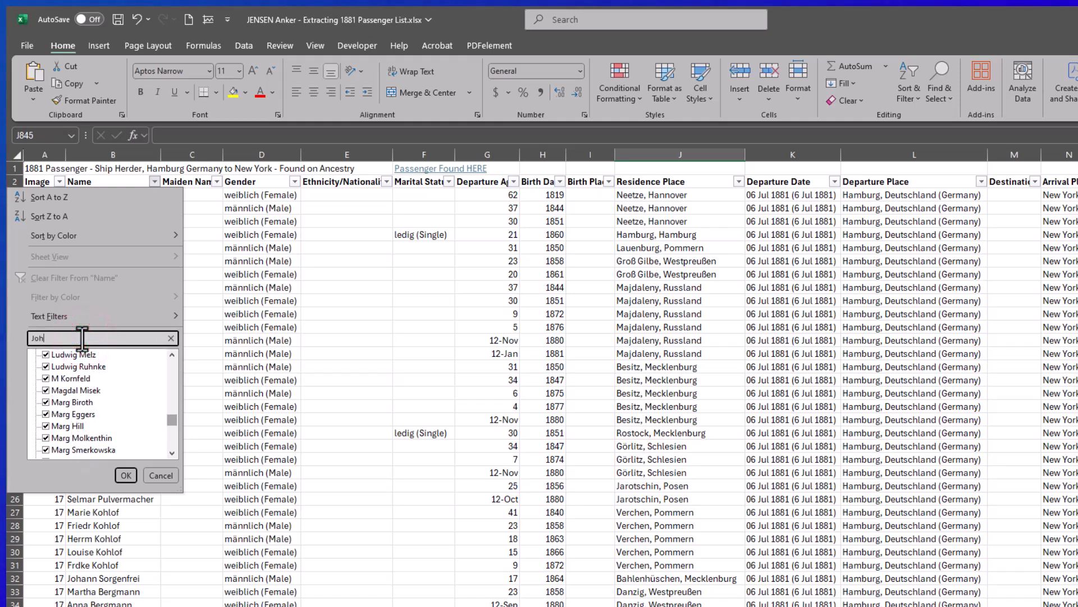
text(n)
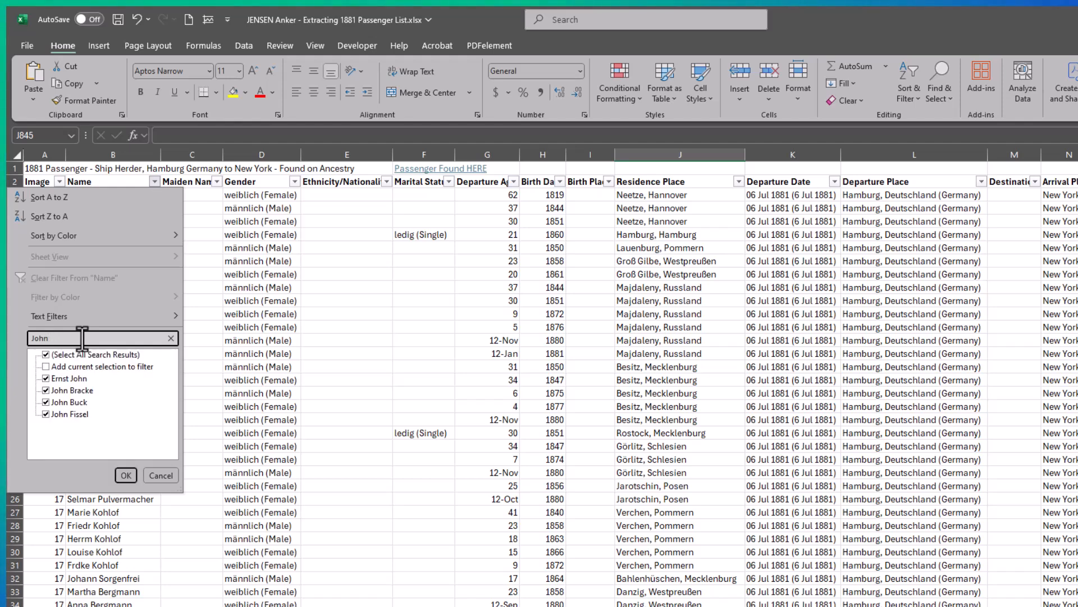
text(soe)
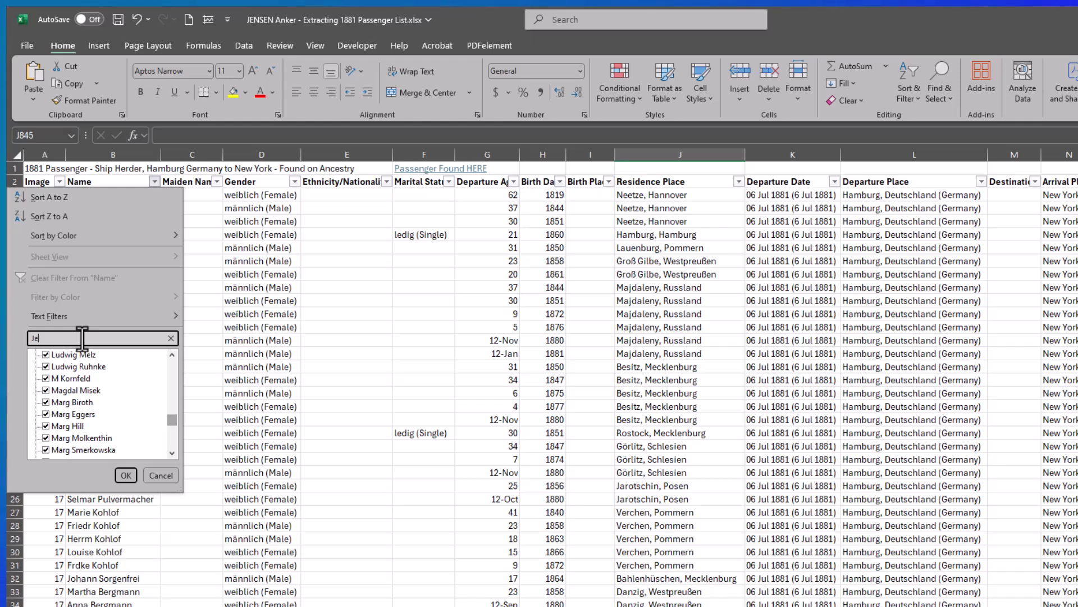
text(sne)
key(BackSpace)
key(BackSpace)
key(BackSpace)
text(ns)
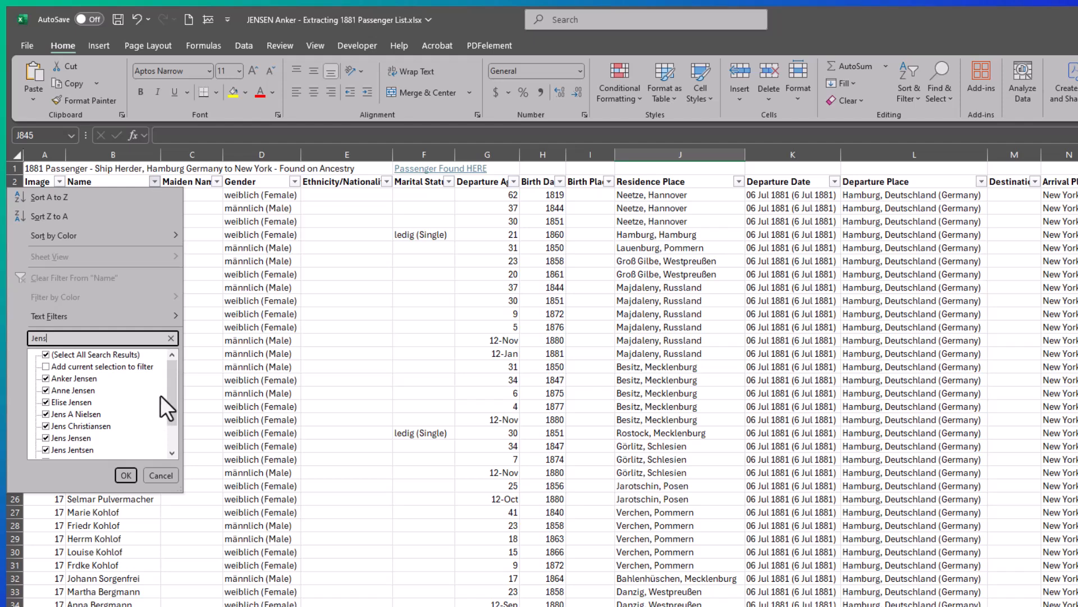
drag(170, 383, 168, 405)
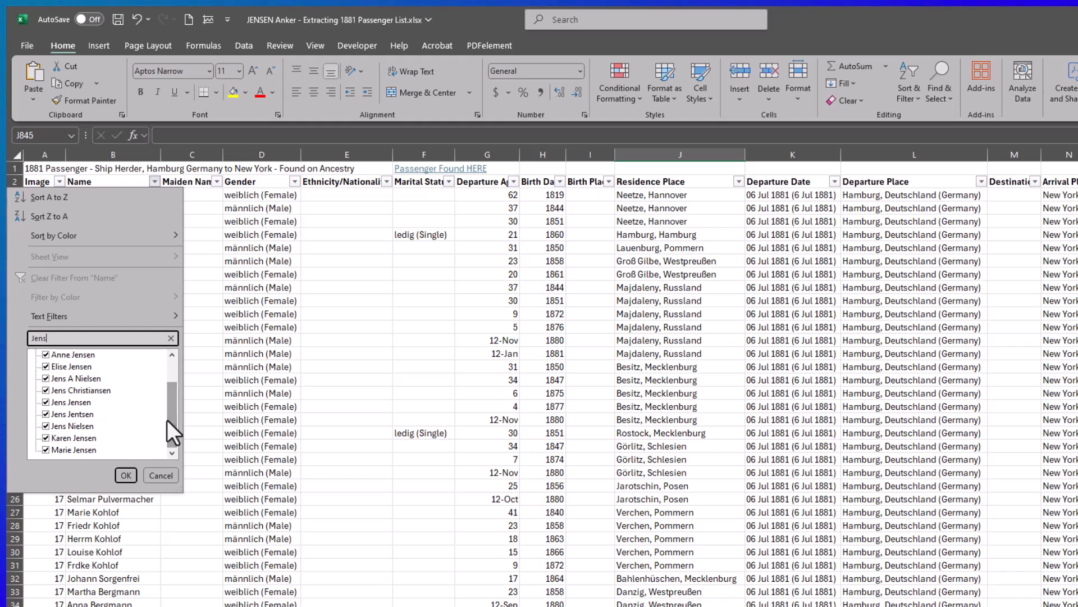
text(en)
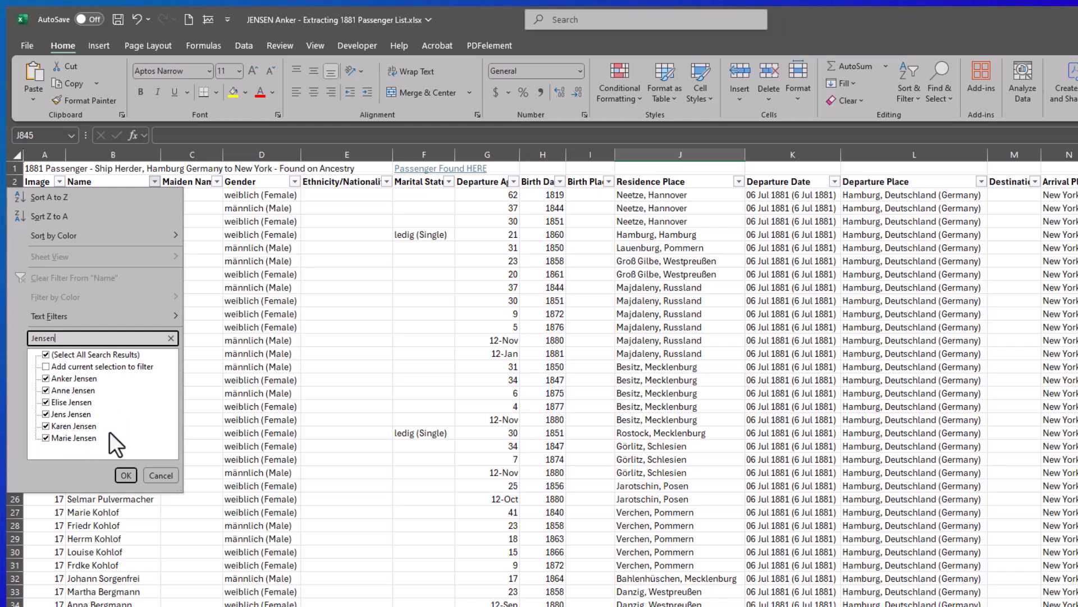
click(126, 473)
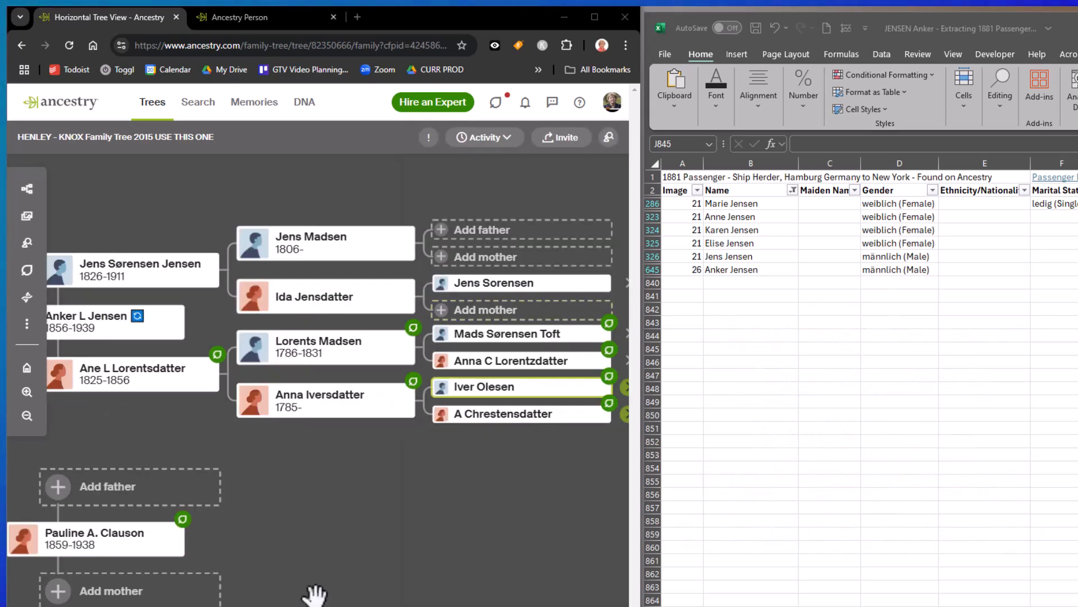
Check the grandparents in the family tree and search the Name filter for the grandfathers' surname, leaving the current filter unchanged.
drag(313, 548, 382, 542)
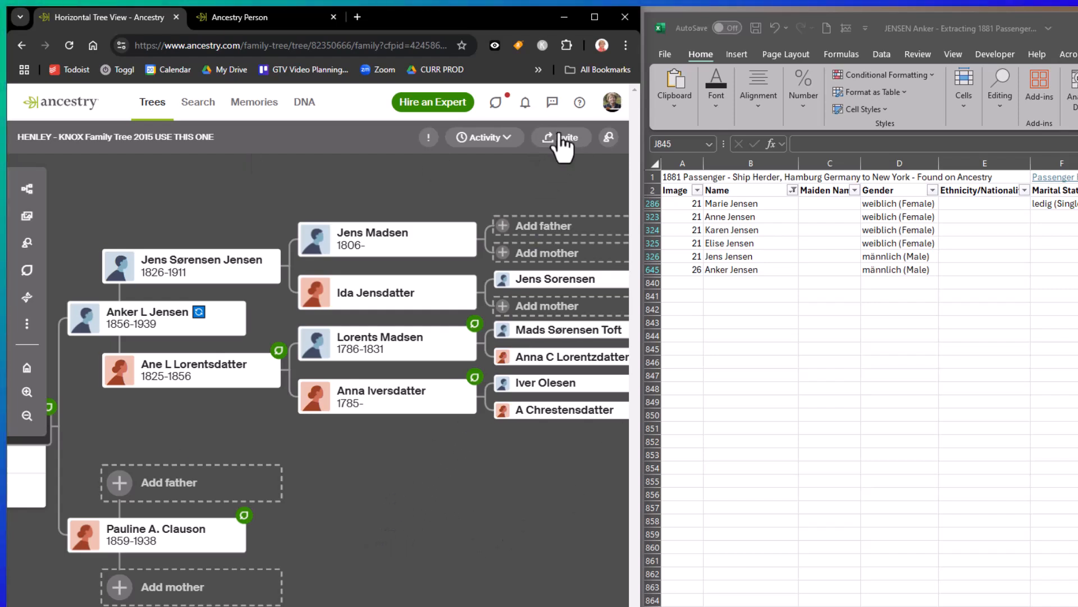
drag(438, 511, 385, 510)
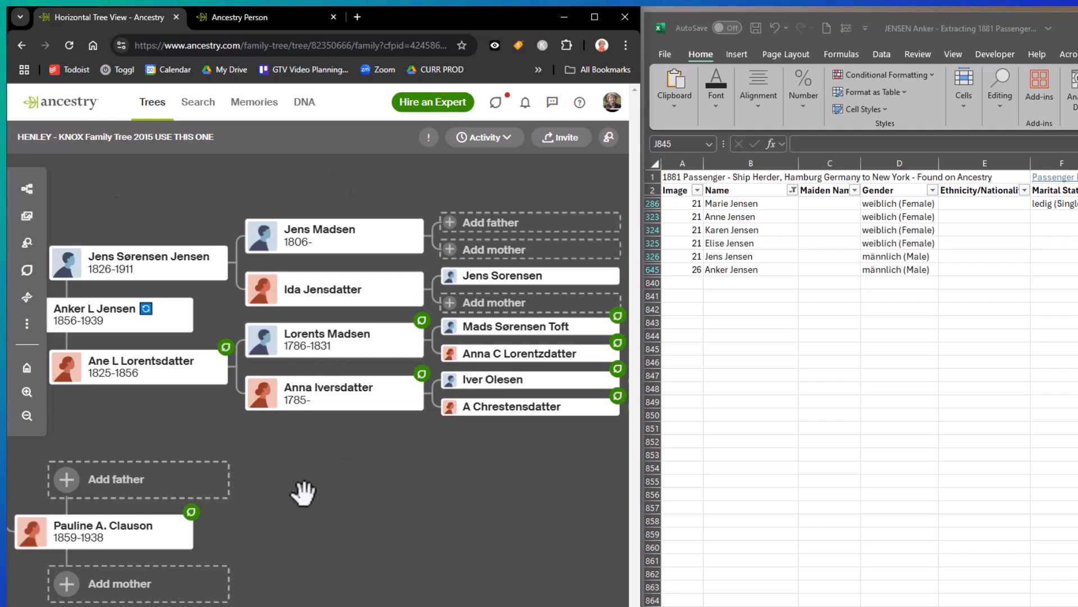
drag(289, 469, 316, 473)
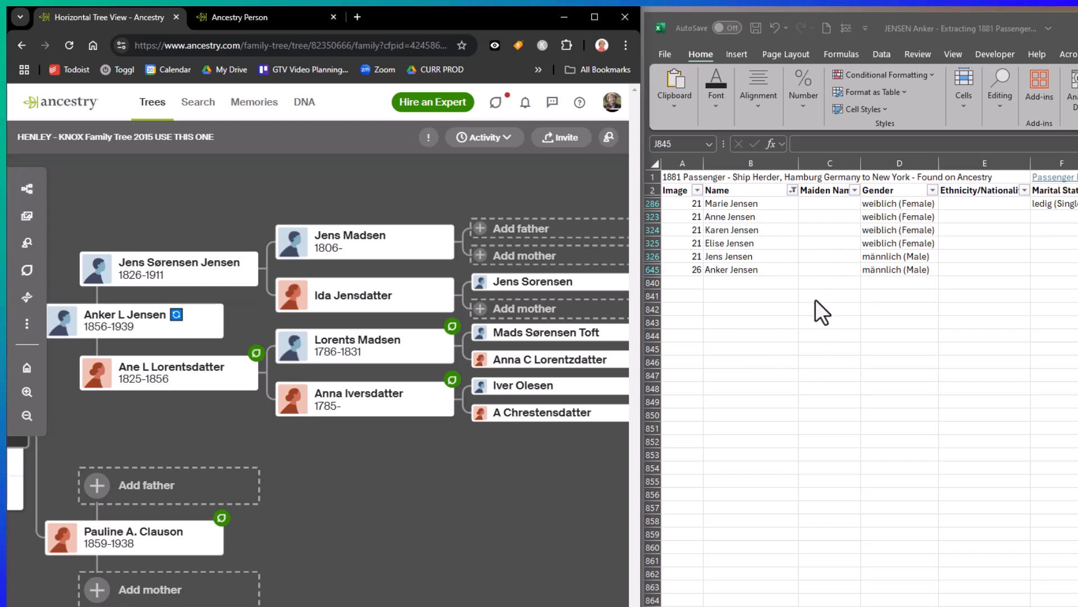
click(792, 189)
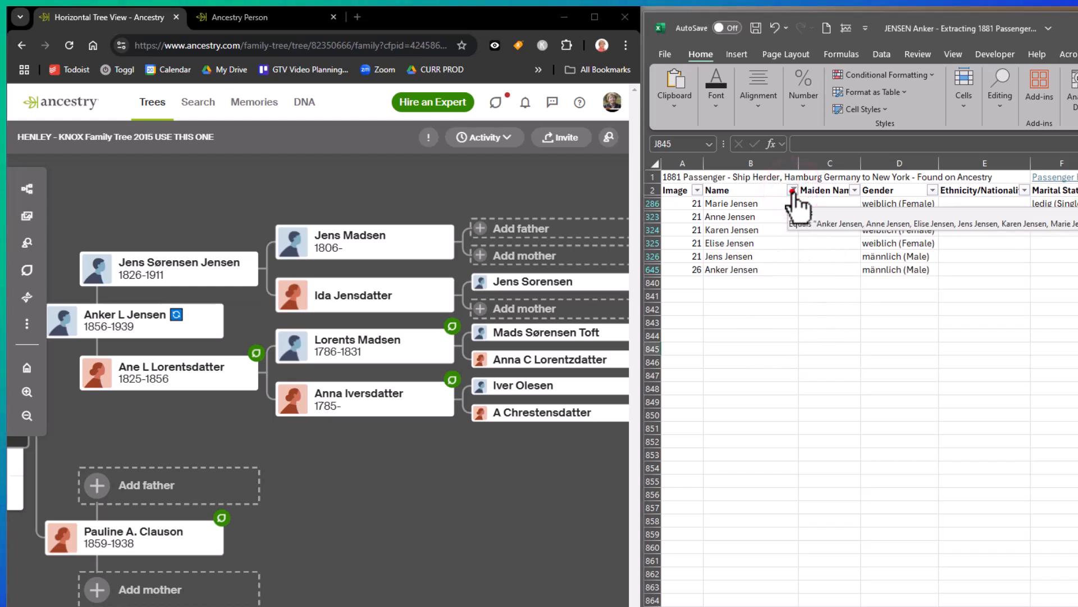
click(793, 190)
click(683, 341)
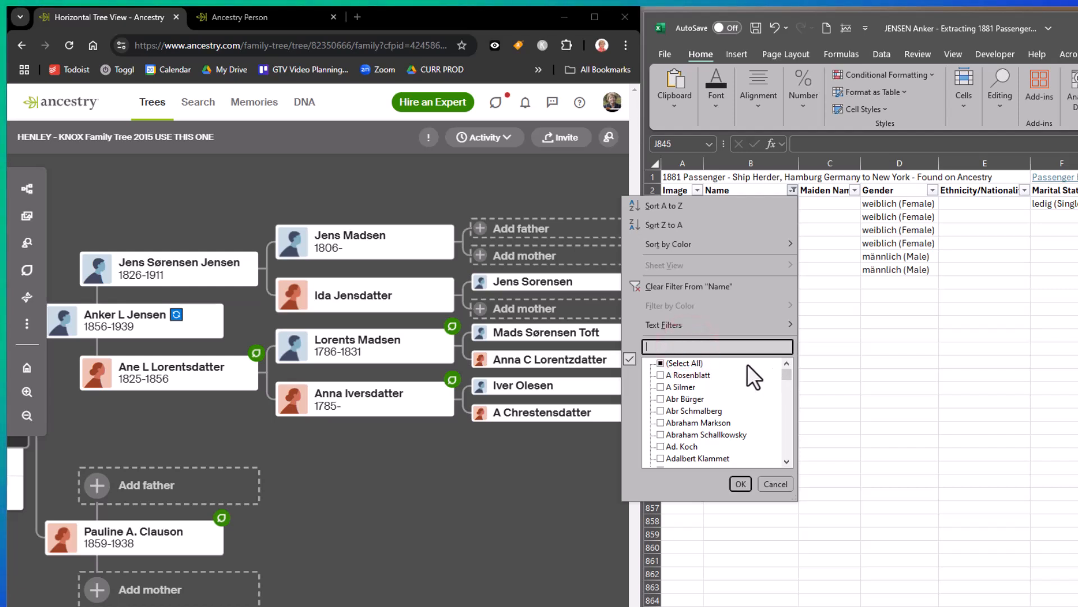
text(Mase)
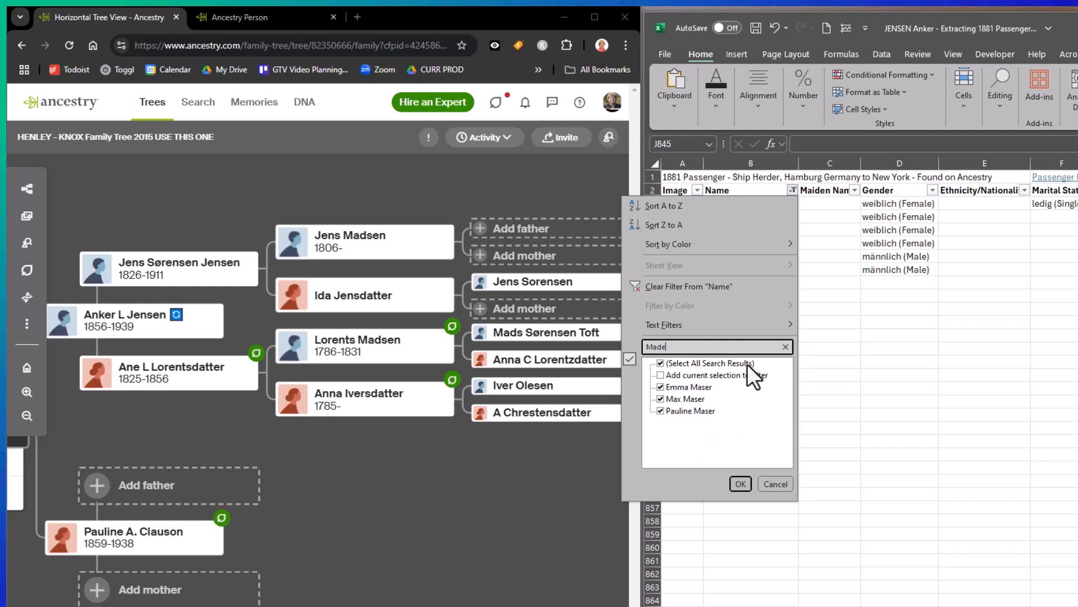
key(BackSpace)
text(ds)
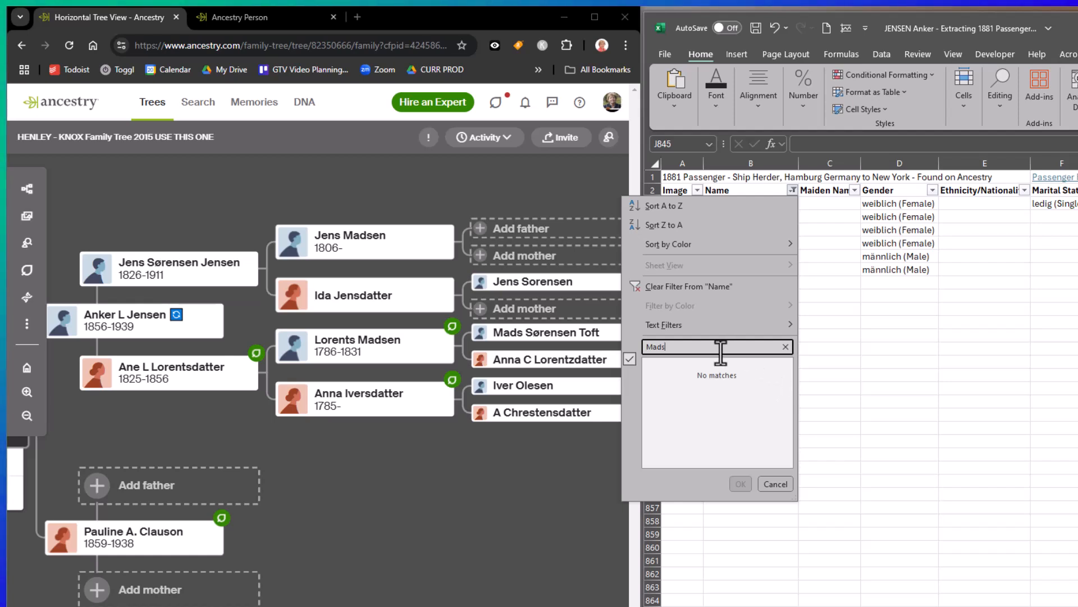
text(s)
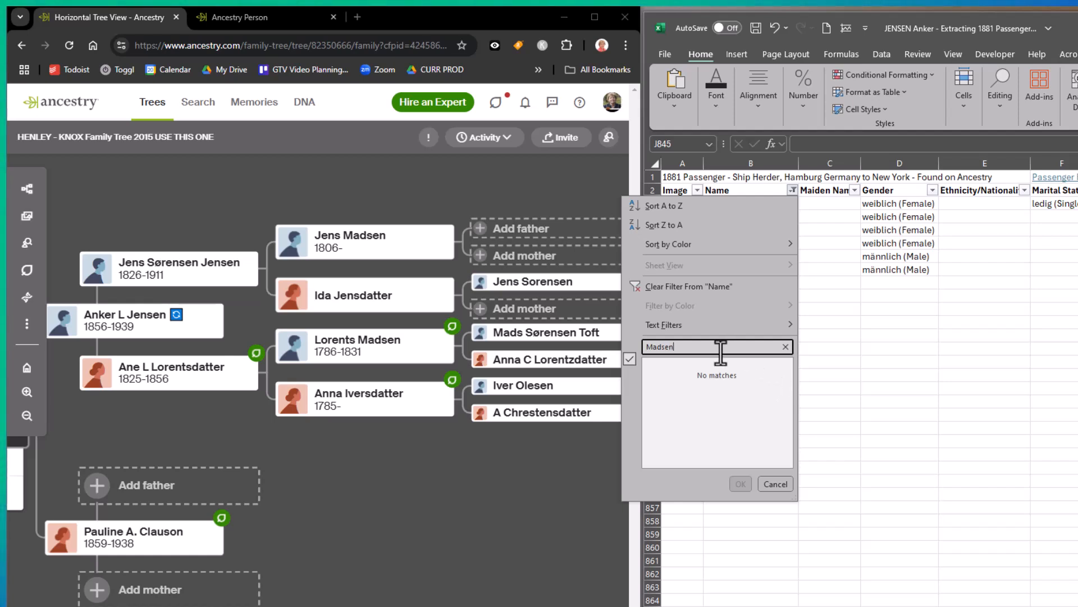
click(775, 485)
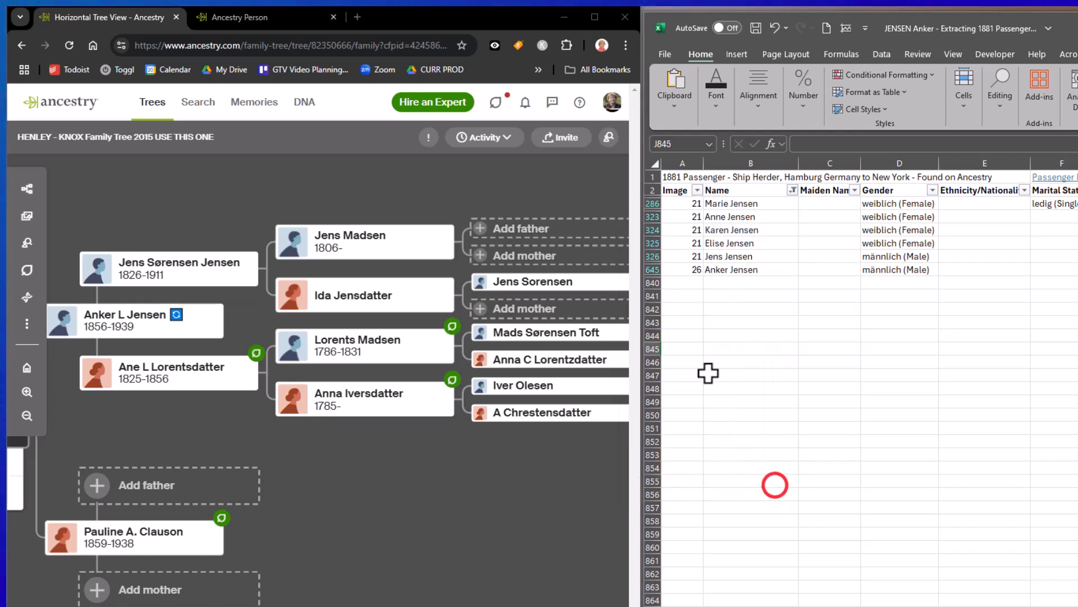
Browse the full alphabetical list of passengers in the Name filter for surnames resembling those in the family tree.
click(792, 191)
scroll(726, 425, down, 5)
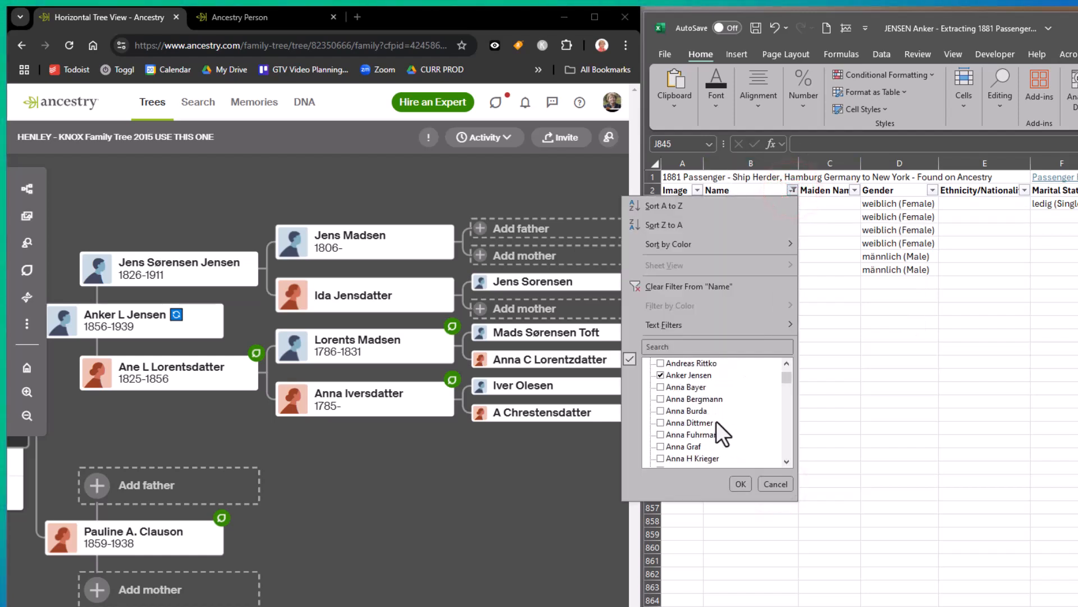
scroll(716, 421, down, 15)
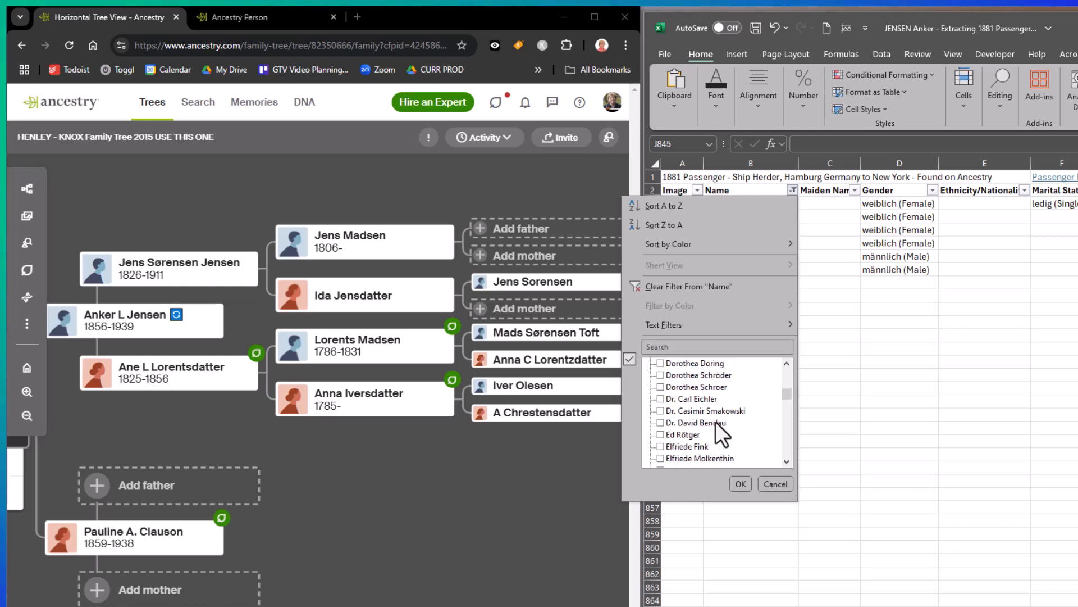
scroll(716, 422, down, 15)
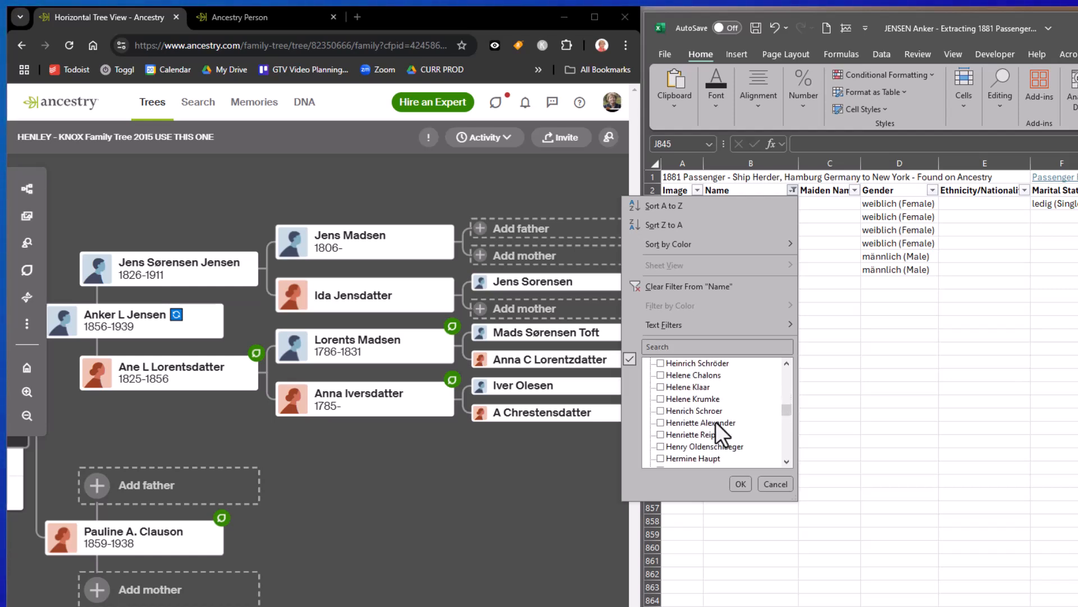
scroll(715, 421, down, 5)
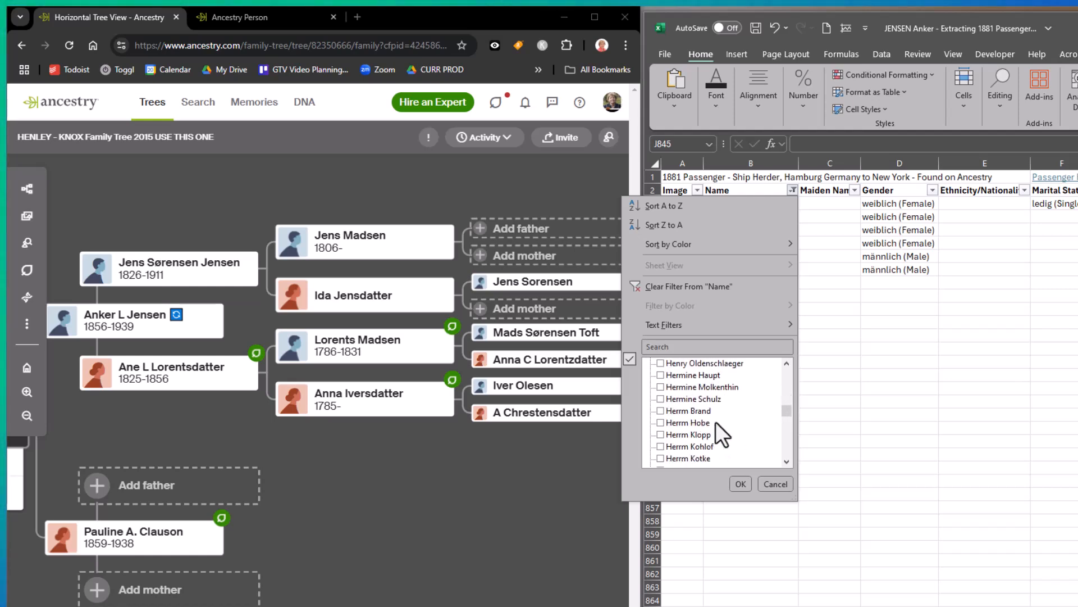
scroll(716, 421, up, 5)
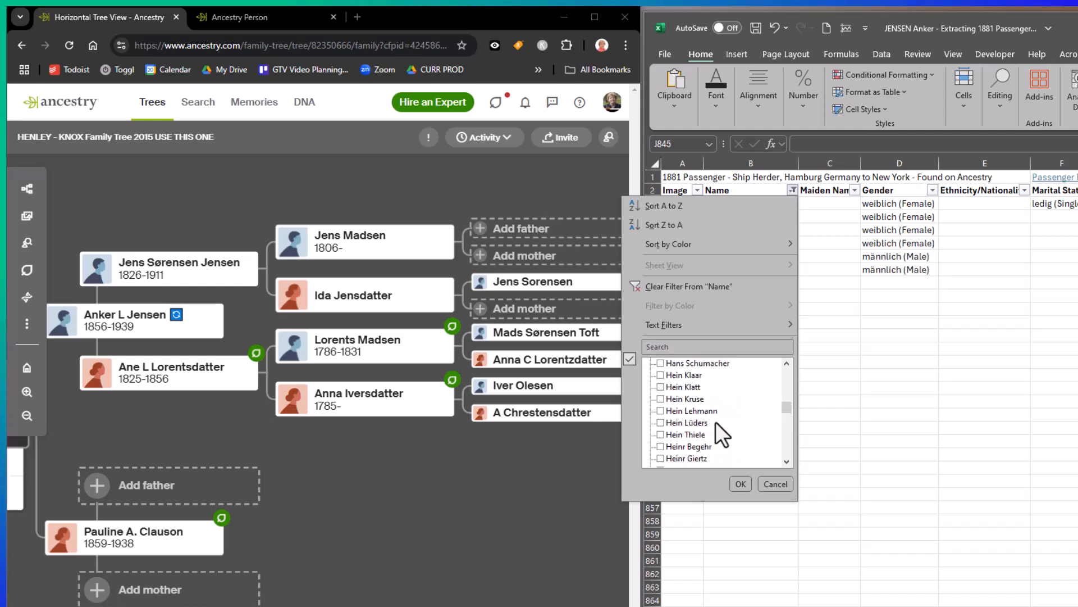
scroll(715, 421, down, 12)
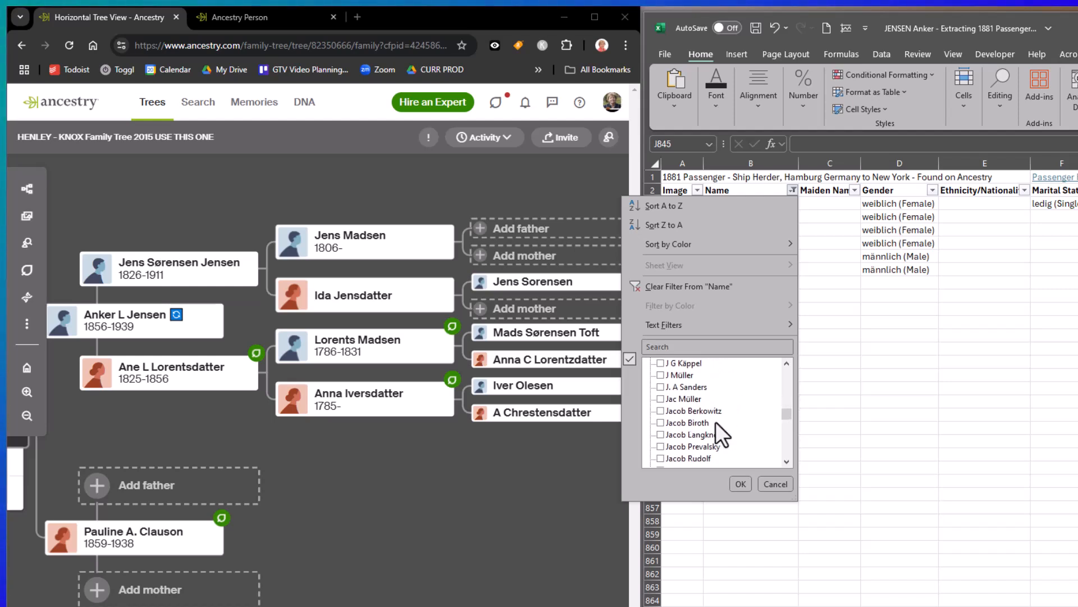
scroll(716, 421, down, 10)
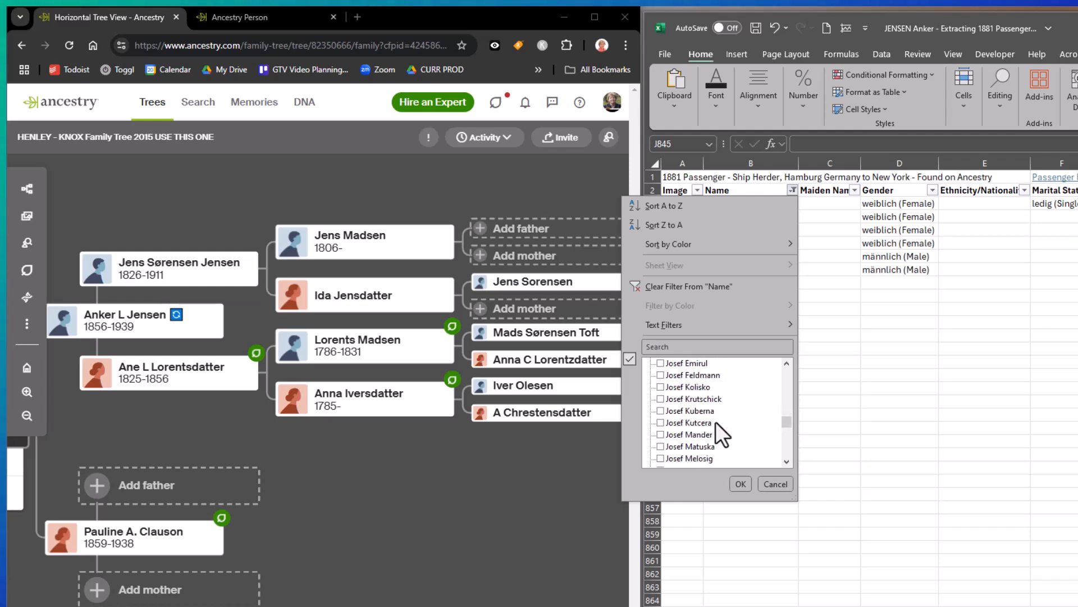
scroll(716, 421, down, 15)
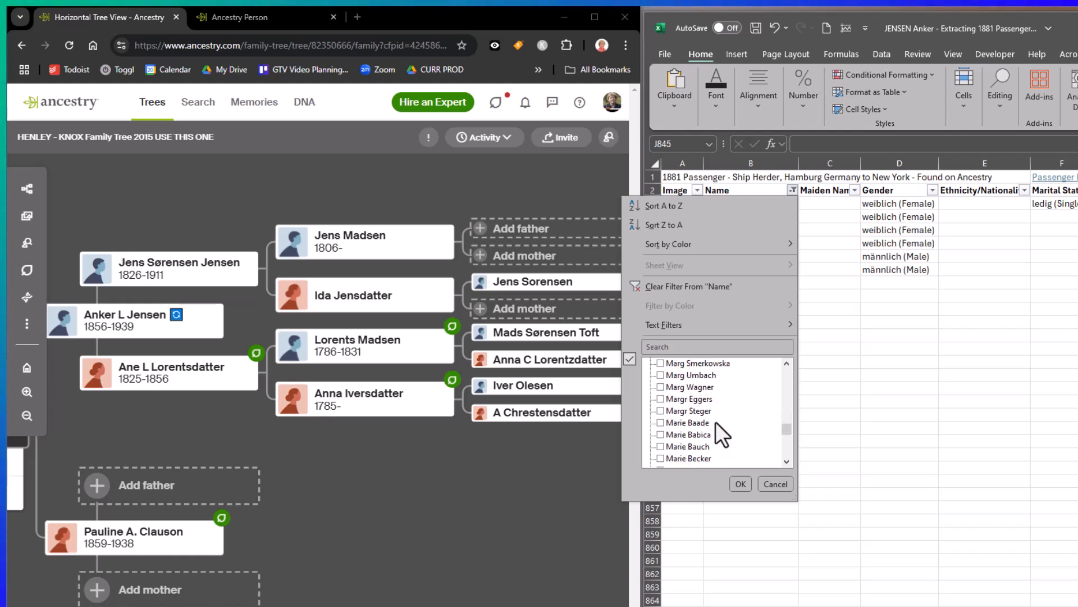
scroll(715, 421, down, 15)
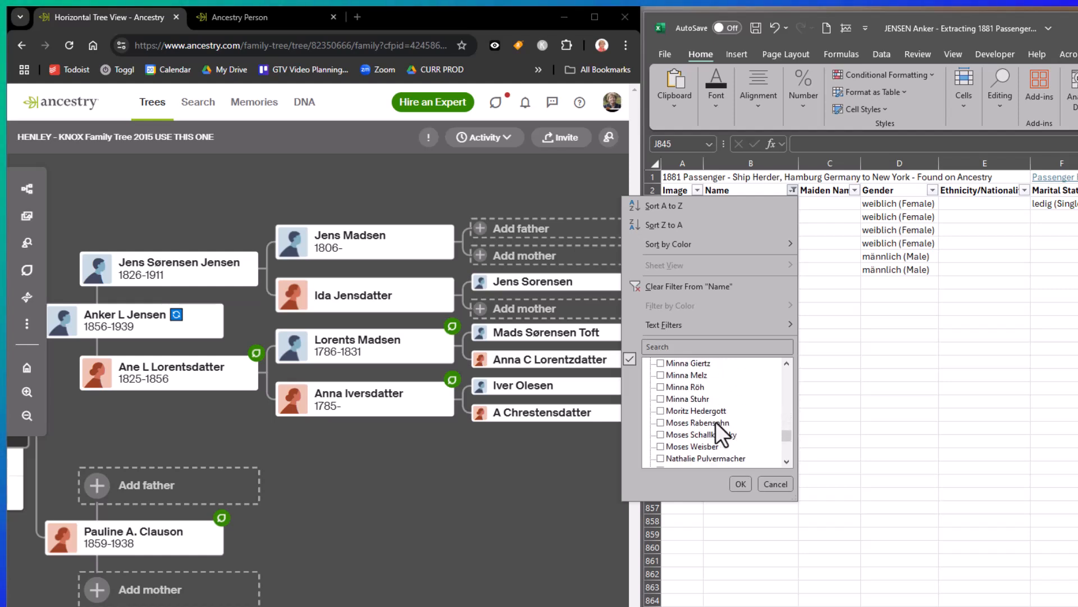
scroll(715, 422, down, 15)
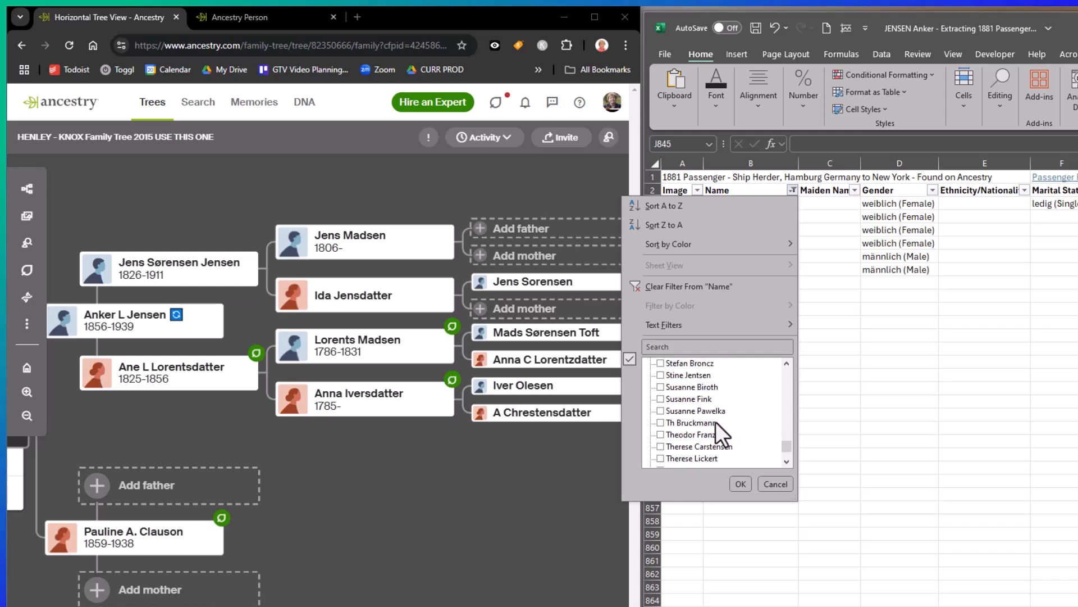
scroll(716, 421, up, 10)
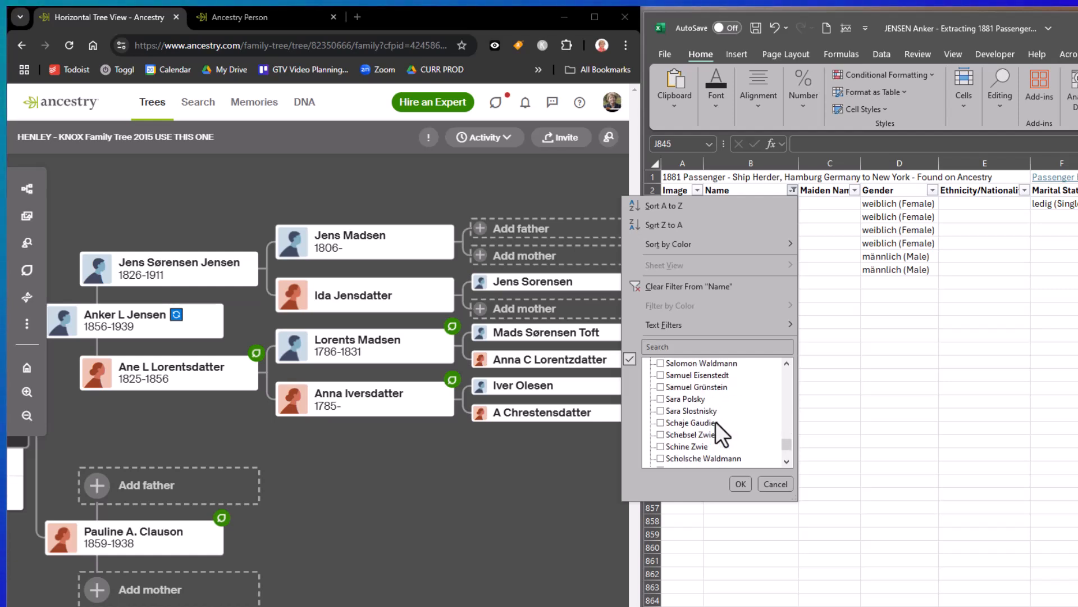
scroll(716, 421, up, 2)
scroll(716, 422, down, 4)
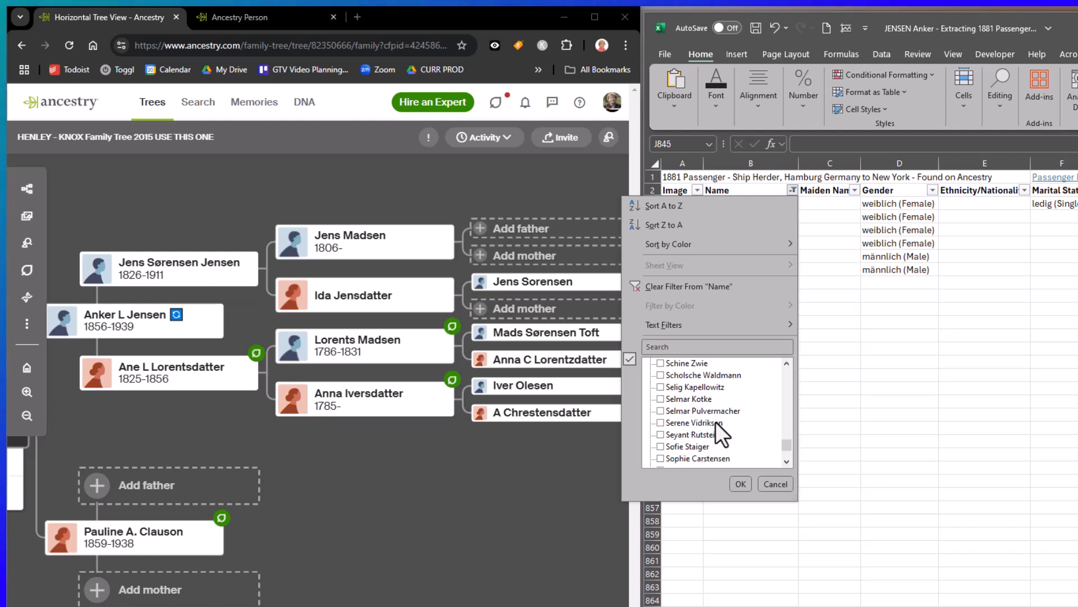
scroll(716, 421, down, 5)
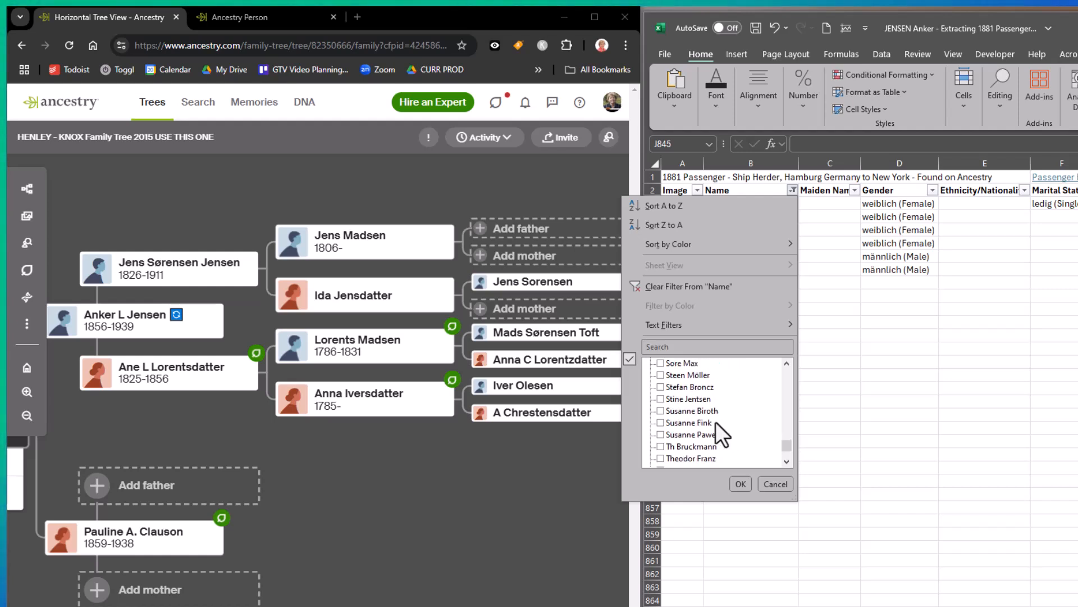
scroll(716, 422, down, 1)
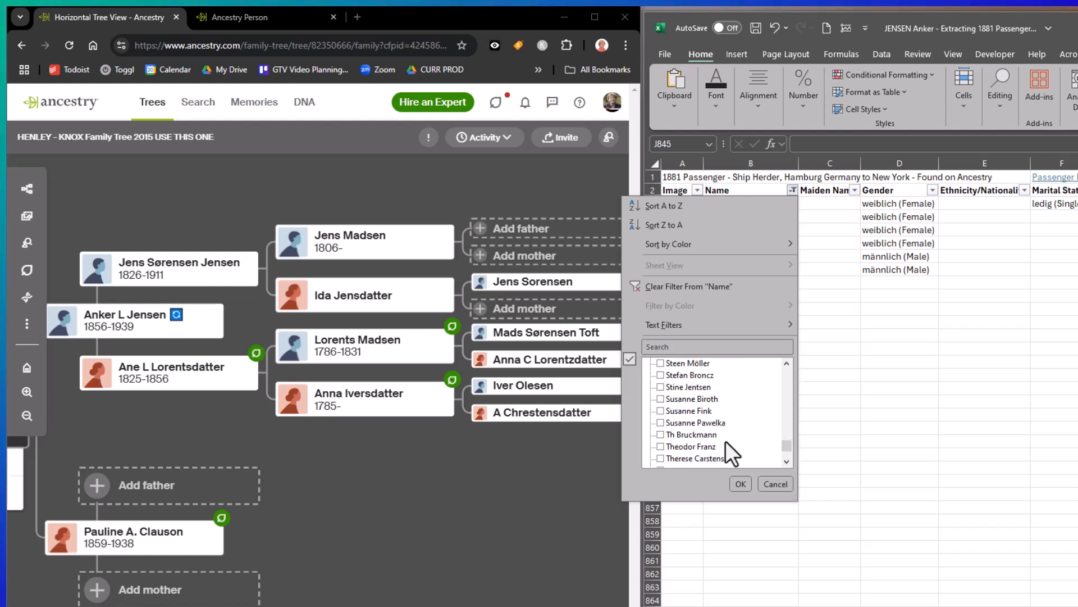
scroll(728, 435, up, 5)
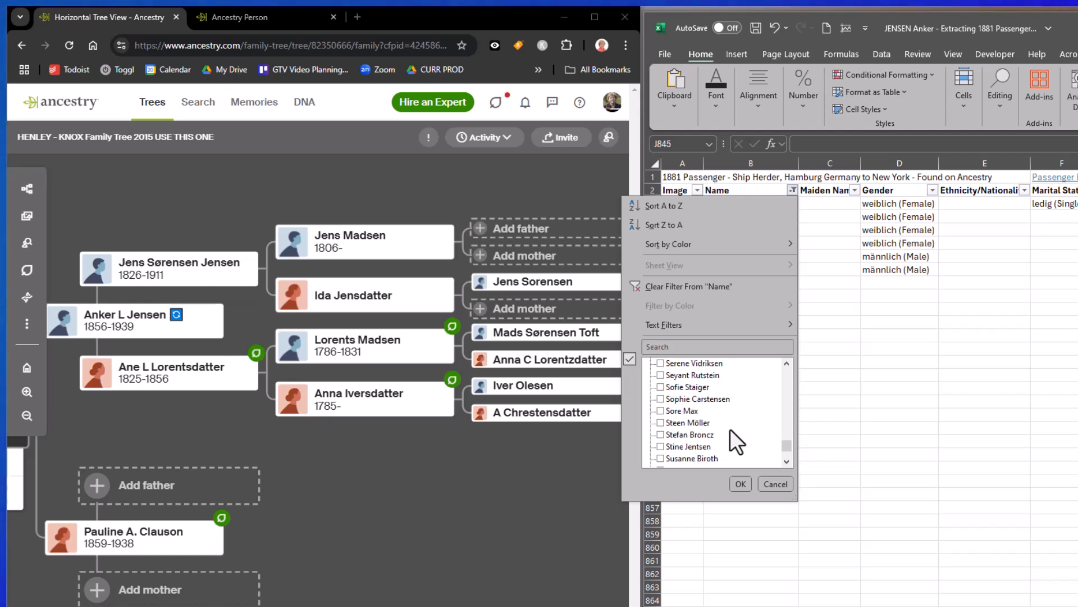
Search the Name filter for passenger names containing "Sch" and look through the first matches.
click(696, 344)
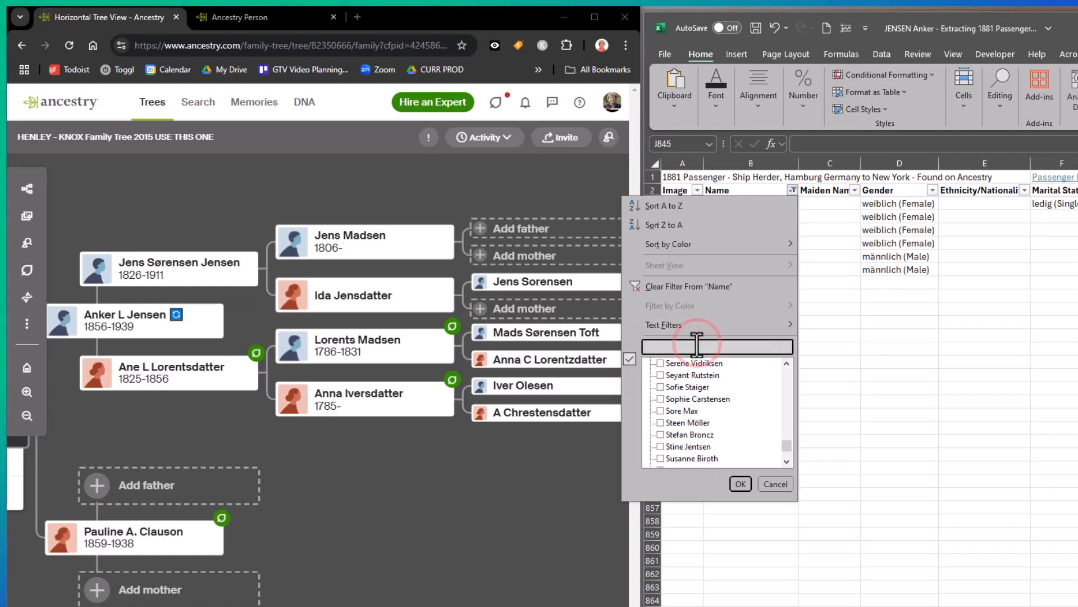
text(Sa)
key(BackSpace)
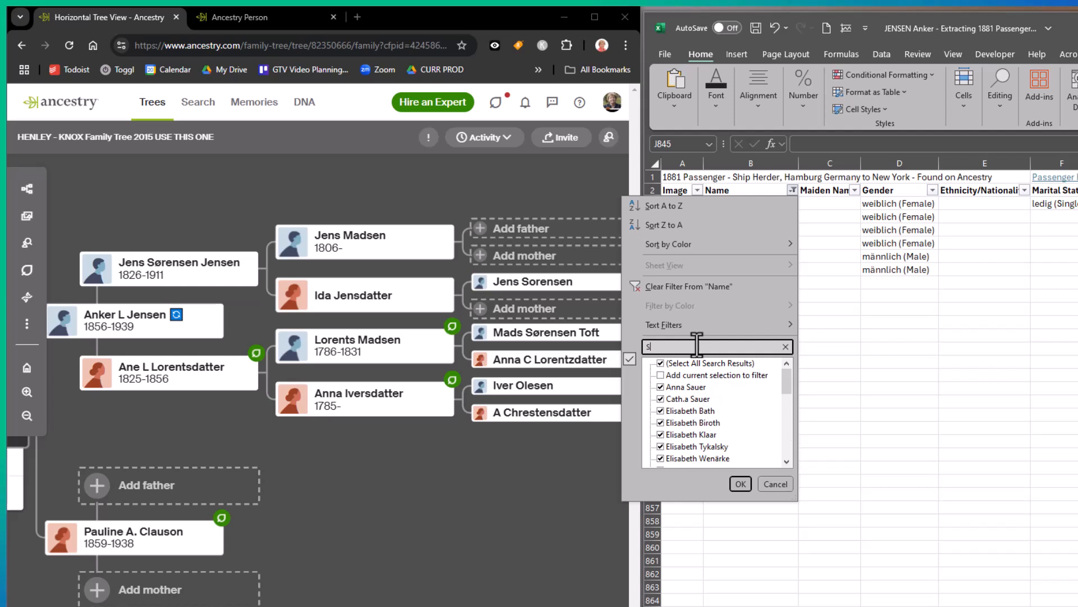
text(cho)
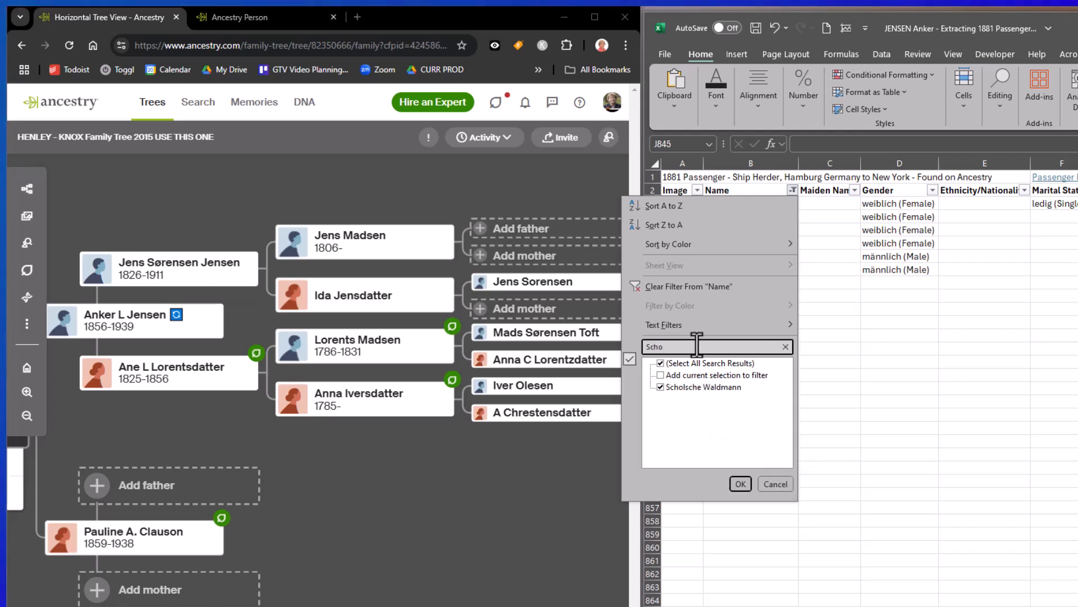
key(BackSpace)
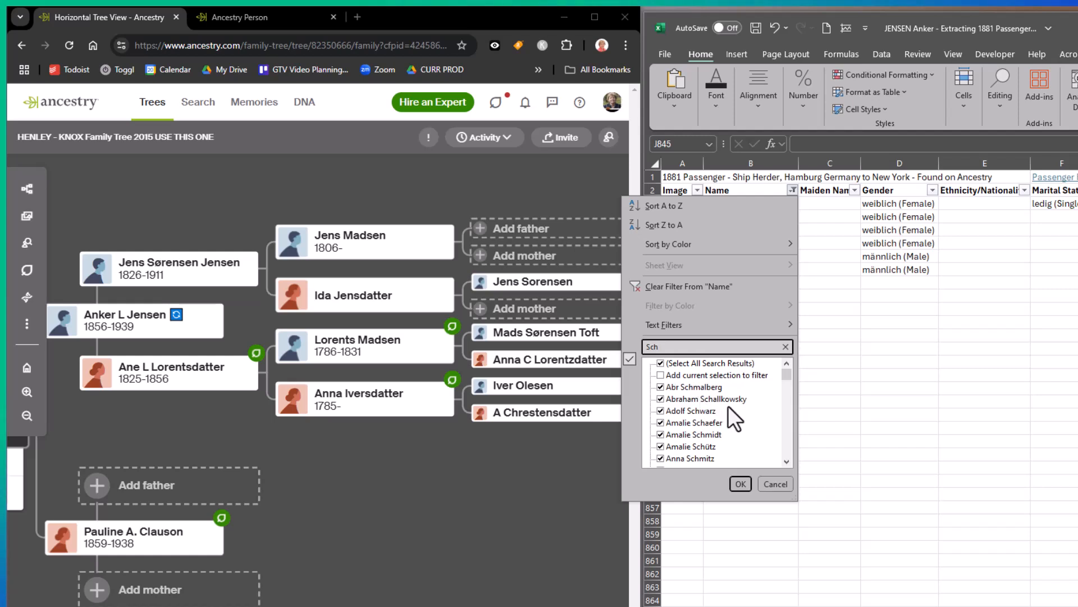
scroll(728, 405, down, 5)
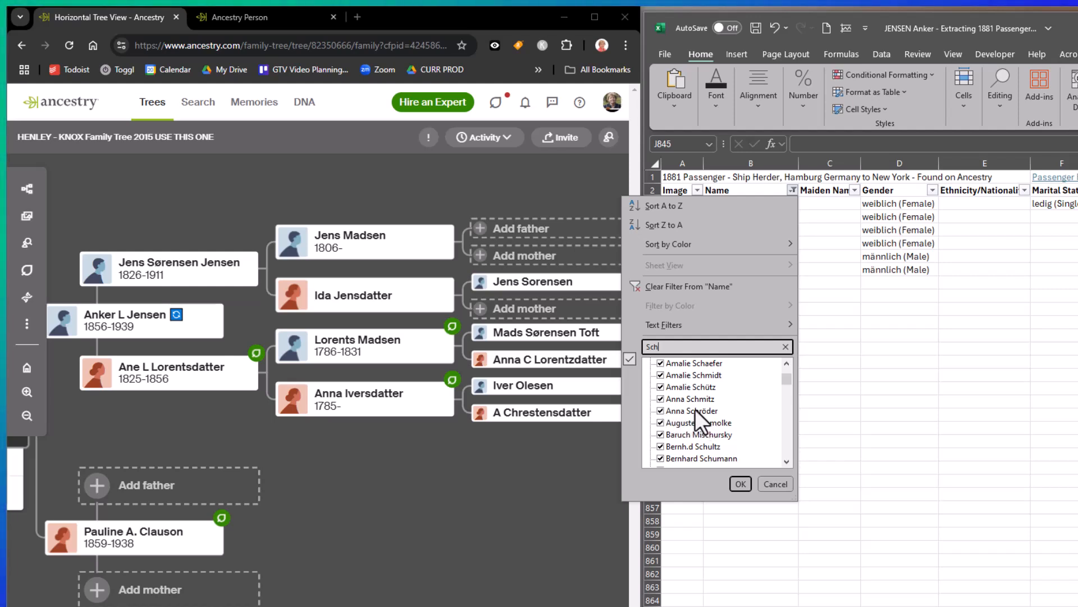
scroll(727, 419, up, 2)
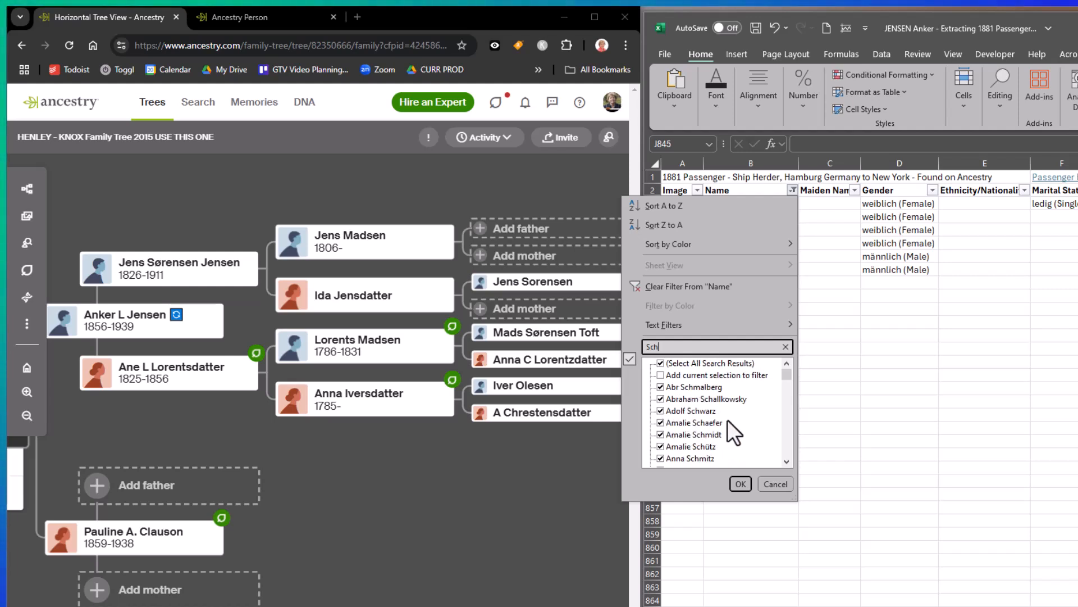
Exclude the "Sch" matches whose first names start with A from the Name filter, keeping the one surname that begins with "Schrö".
click(660, 387)
click(660, 399)
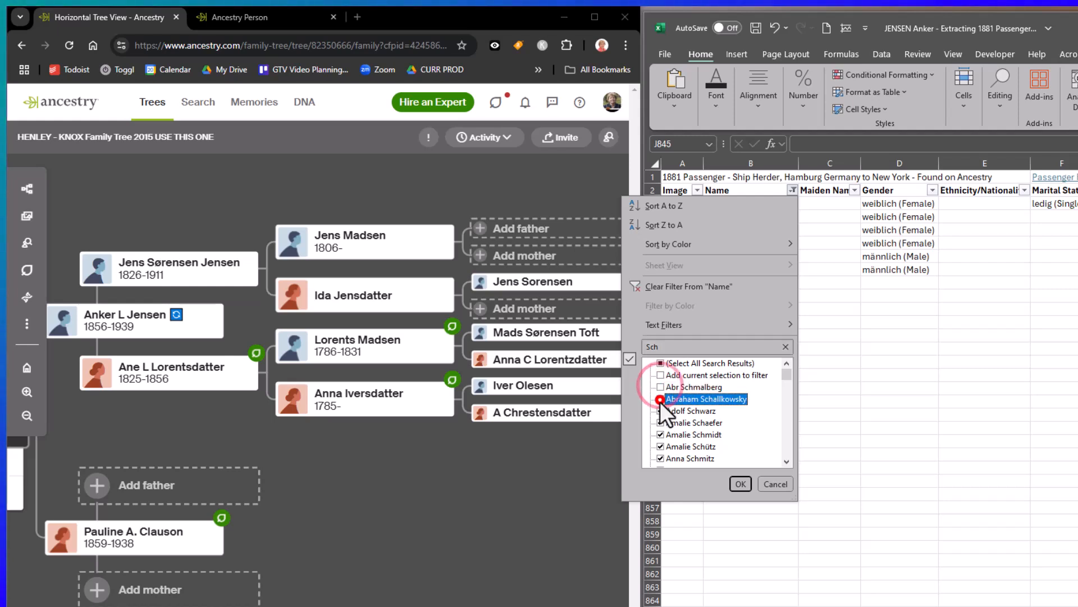
click(660, 411)
click(660, 422)
click(660, 434)
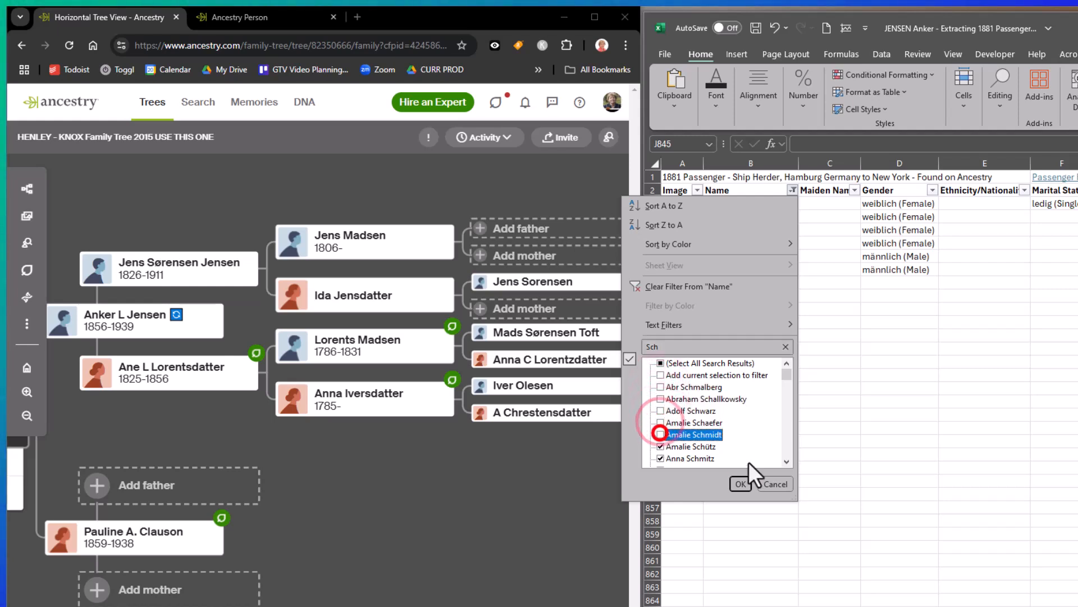
scroll(730, 440, down, 1)
click(661, 410)
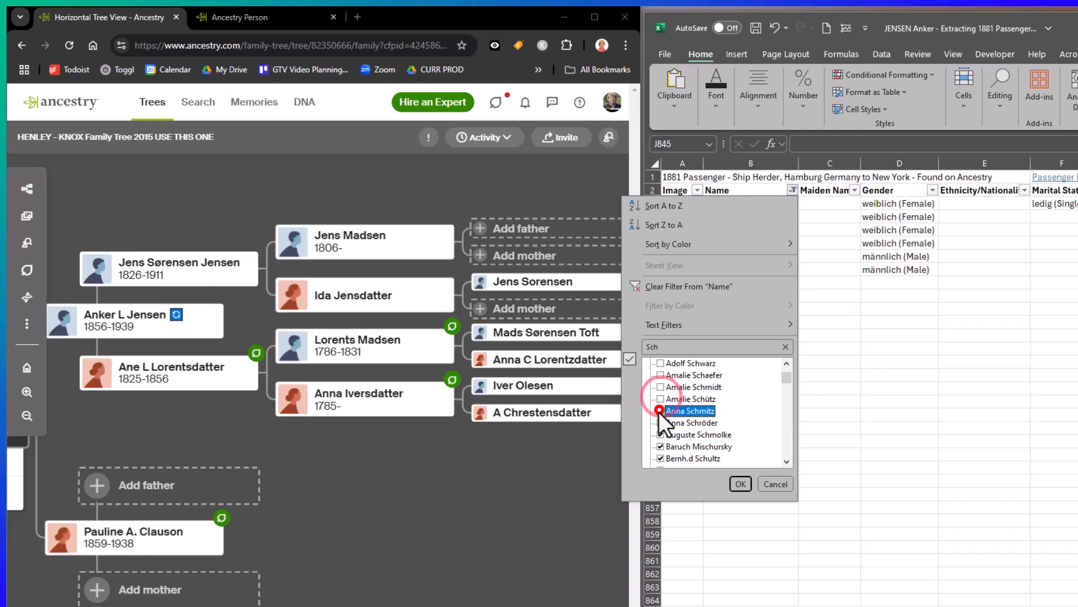
click(660, 434)
Exclude all passengers whose first names start with B from the Name filter's "Sch" matches.
click(660, 446)
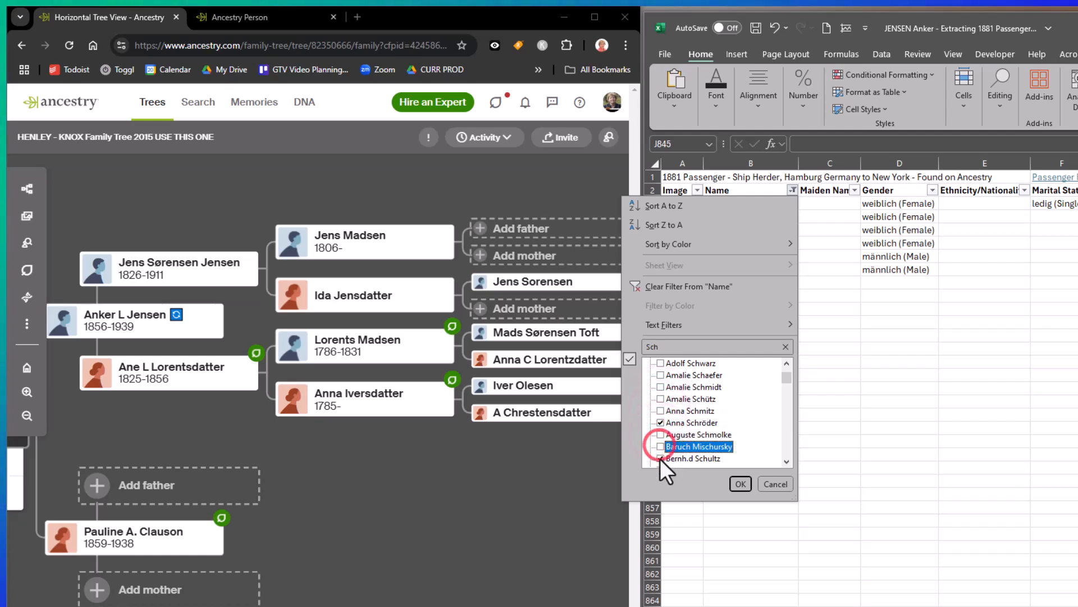
click(660, 458)
scroll(753, 424, down, 2)
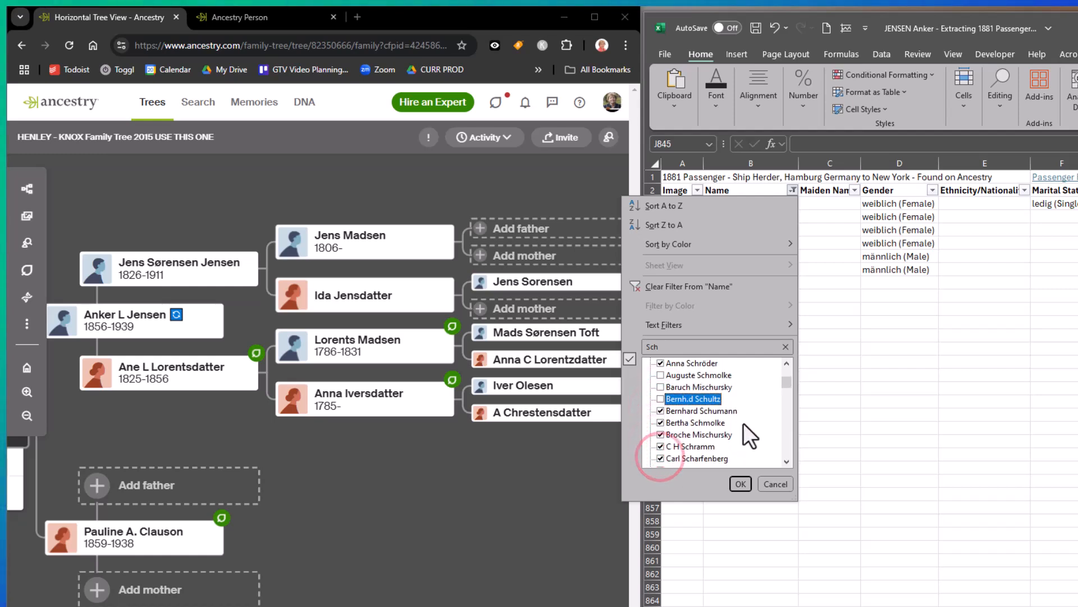
click(660, 422)
click(660, 434)
Exclude all passengers whose first names or initials start with C from the "Sch" matches.
click(660, 446)
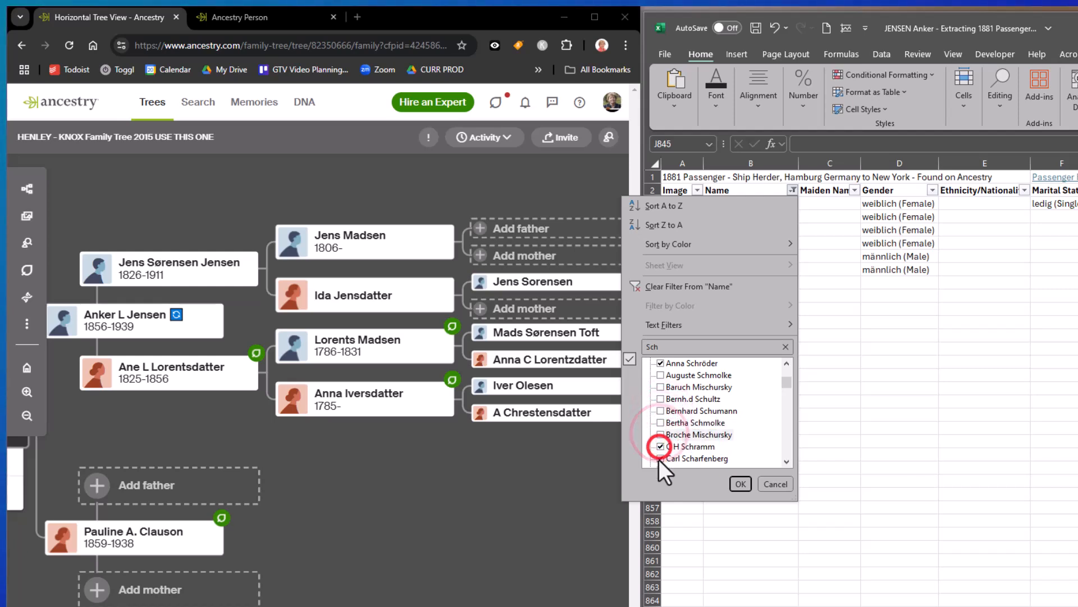
click(660, 446)
scroll(714, 433, down, 1)
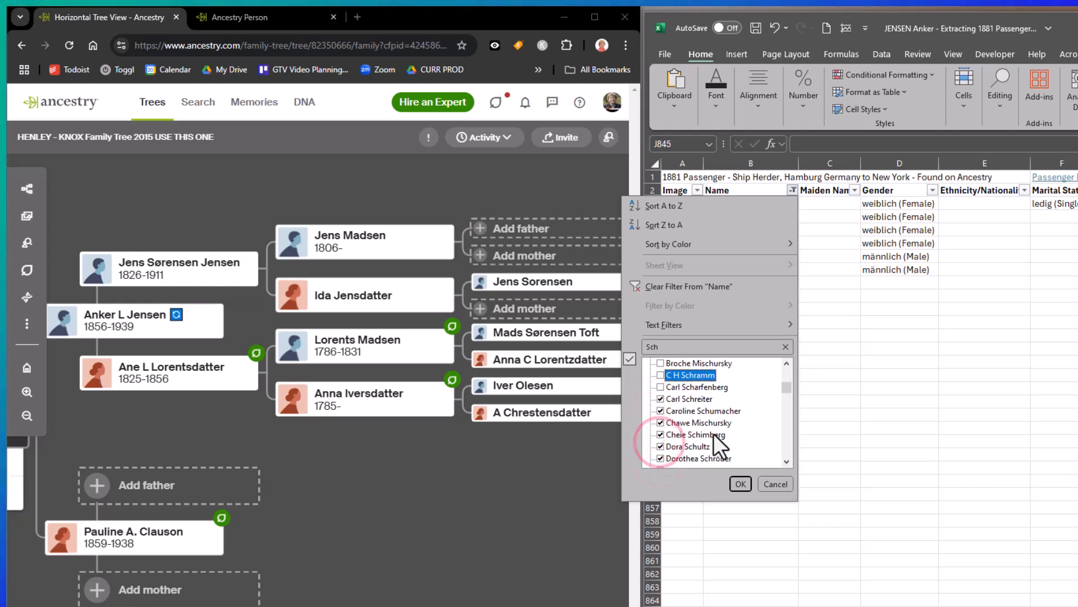
click(661, 399)
click(661, 410)
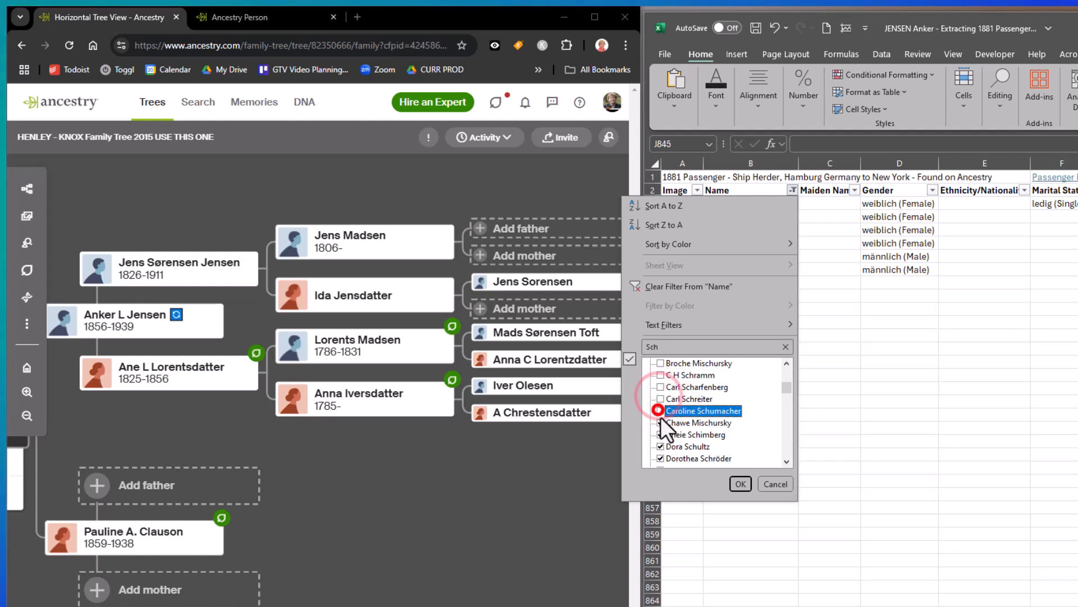
click(661, 422)
click(661, 435)
Exclude the D and E first names from the "Sch" matches, keeping the two D passengers with surnames beginning "Schrö" or "Schro".
click(661, 446)
scroll(716, 429, down, 2)
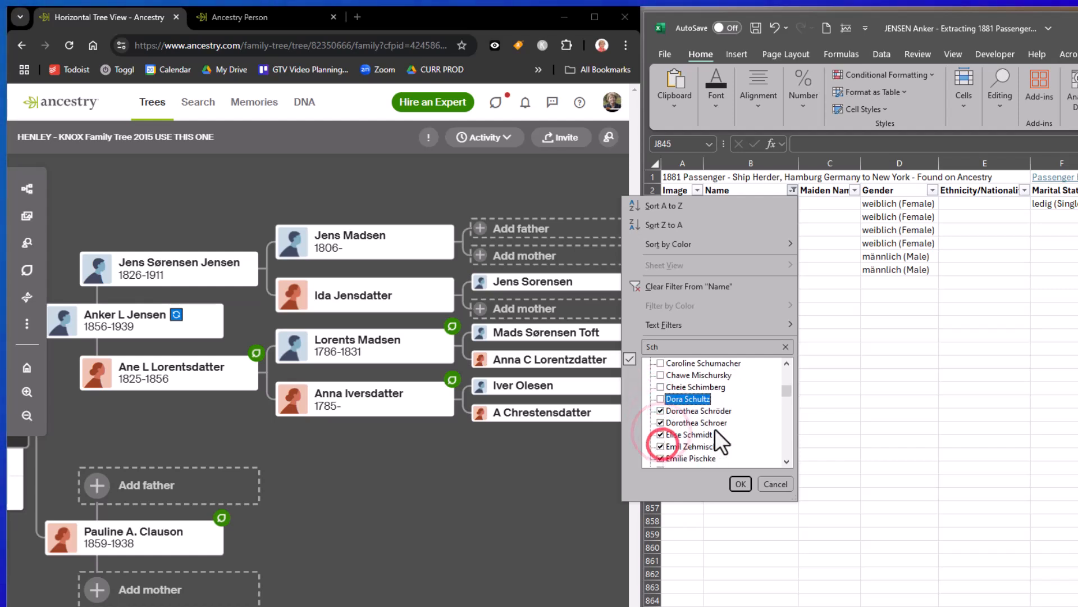
click(661, 387)
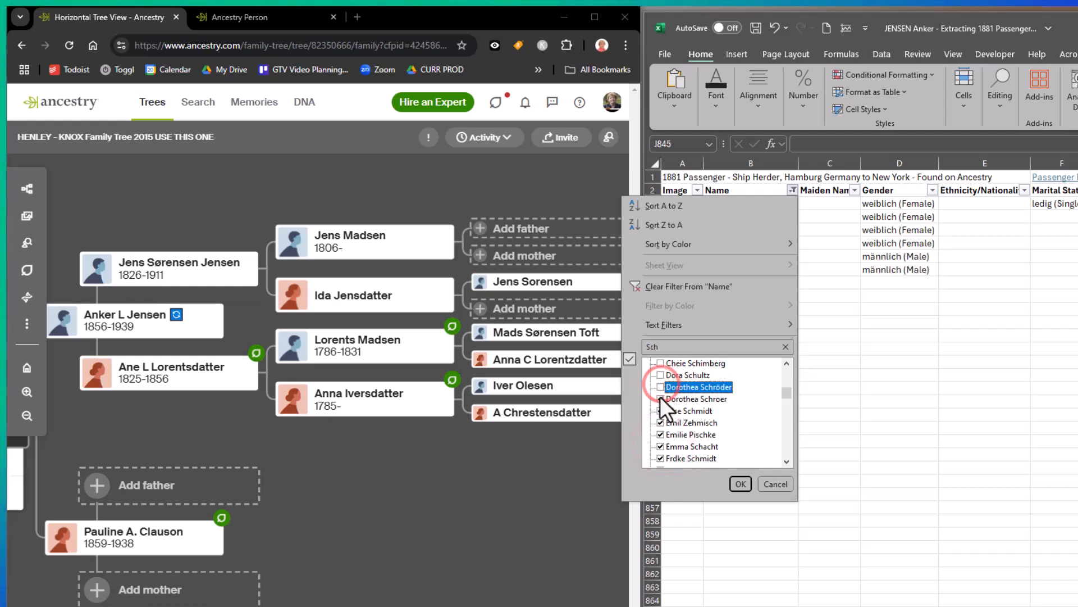
click(660, 387)
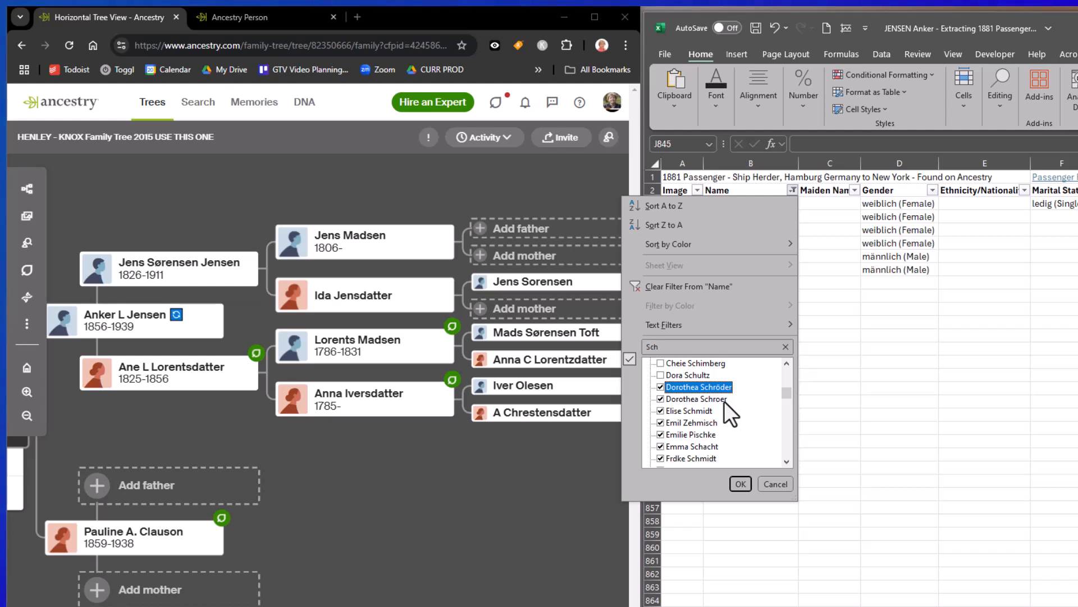
click(660, 411)
click(659, 423)
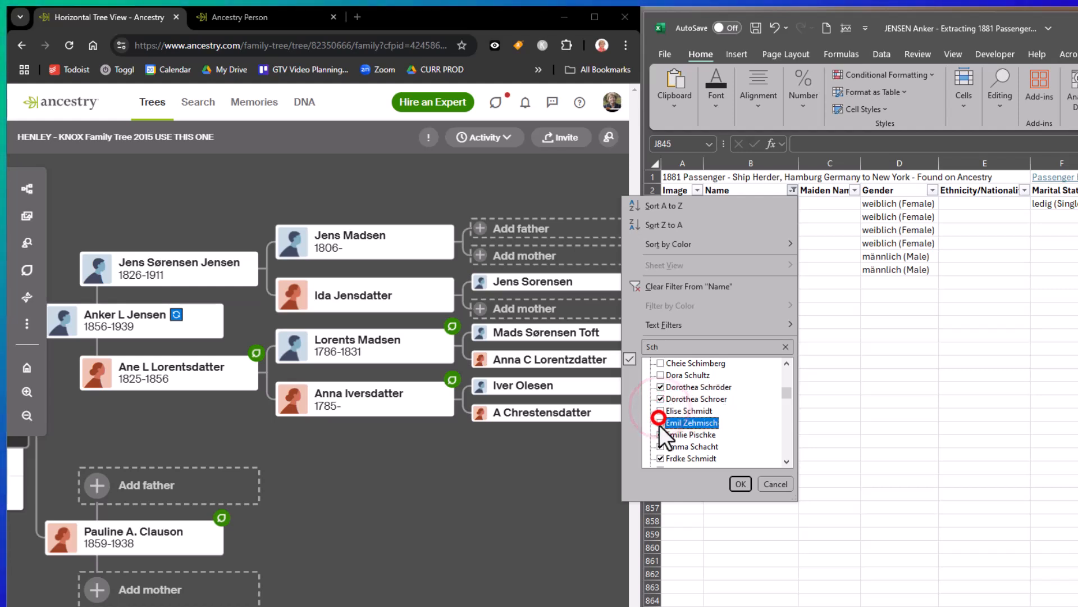
click(660, 423)
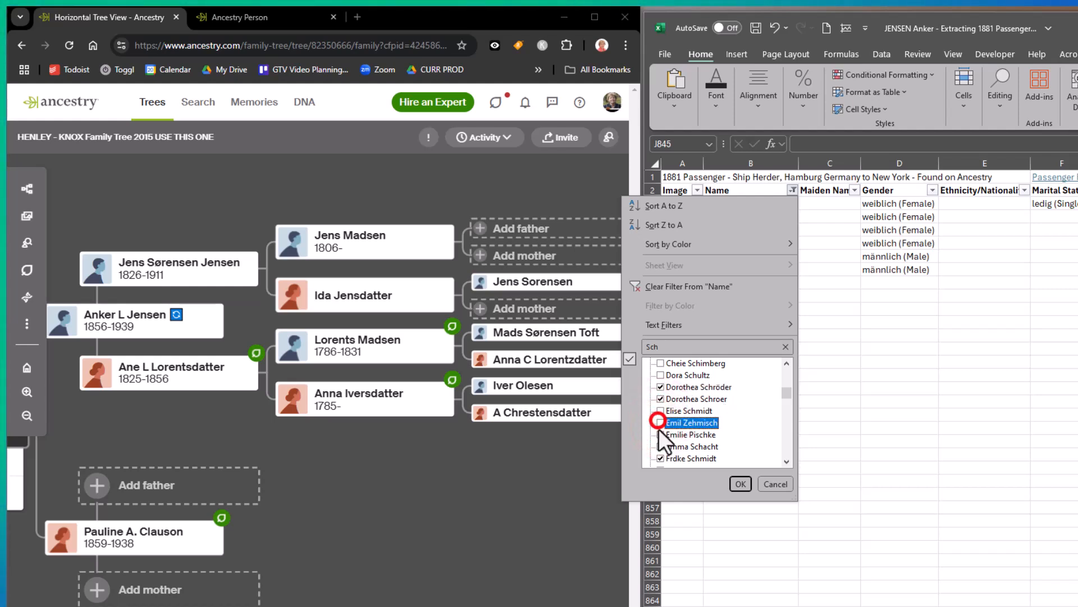
click(660, 434)
click(660, 446)
Exclude all passengers whose first names start with F from the "Sch" matches in the Name filter.
click(660, 457)
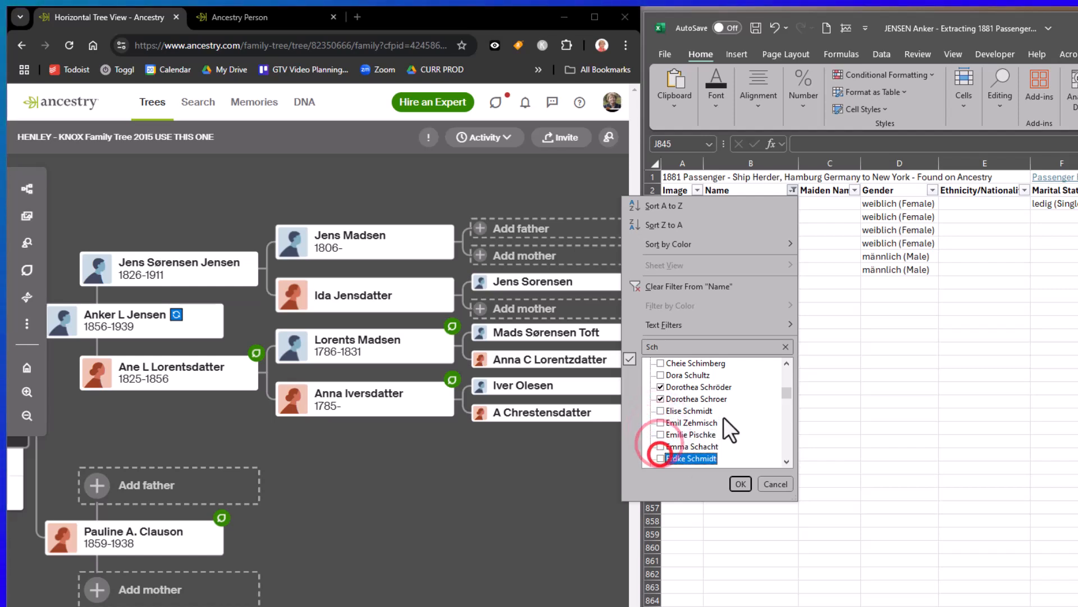
scroll(723, 417, down, 3)
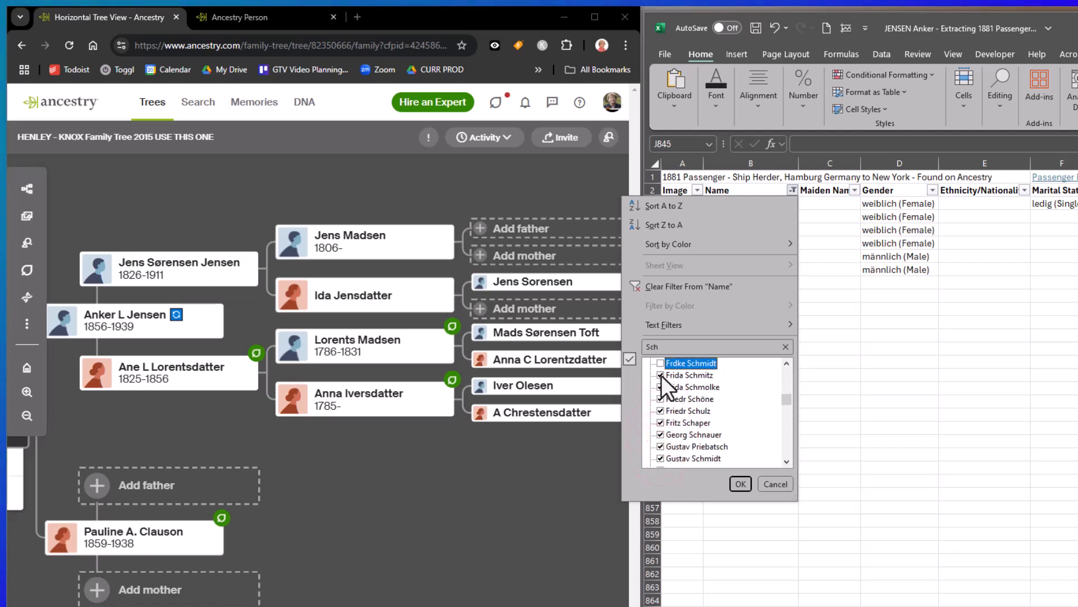
click(661, 375)
click(661, 386)
click(660, 398)
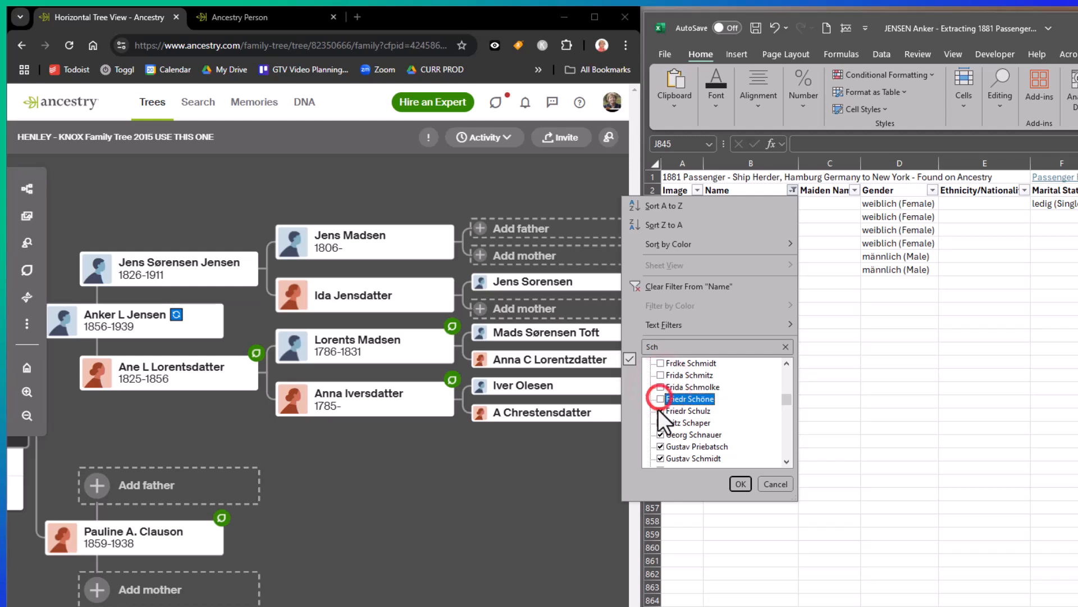
click(660, 411)
click(661, 422)
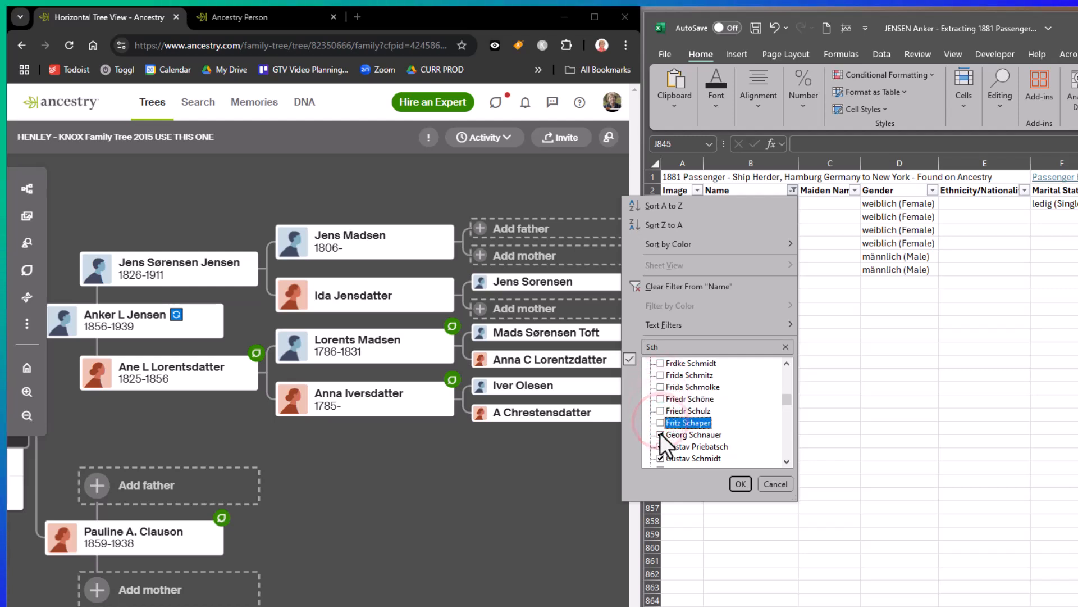
Exclude all passengers whose first names start with G from the "Sch" matches in the Name filter.
click(661, 434)
click(659, 446)
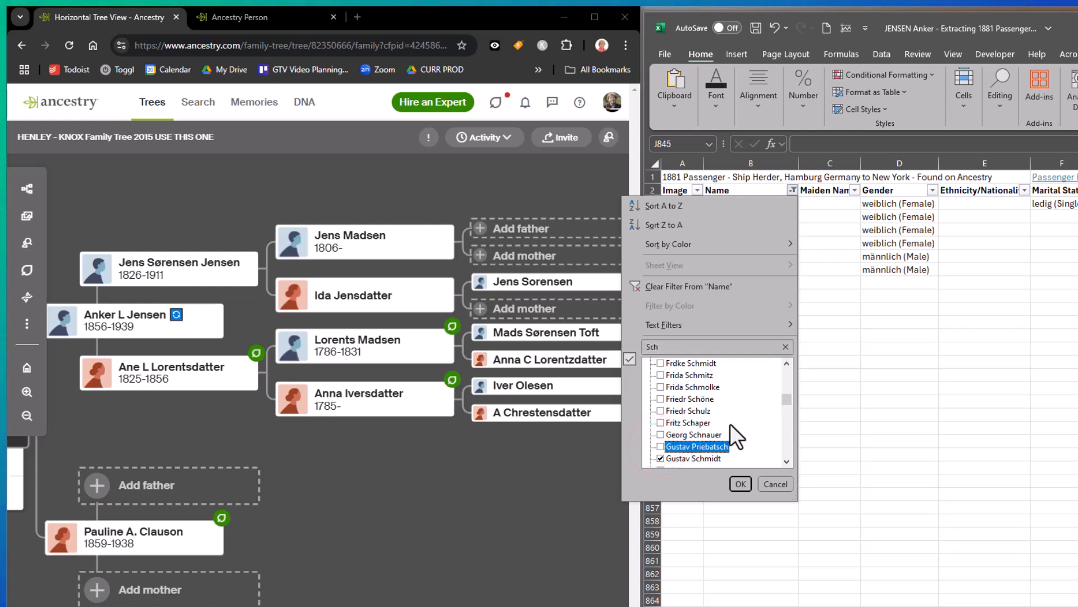
scroll(730, 424, down, 3)
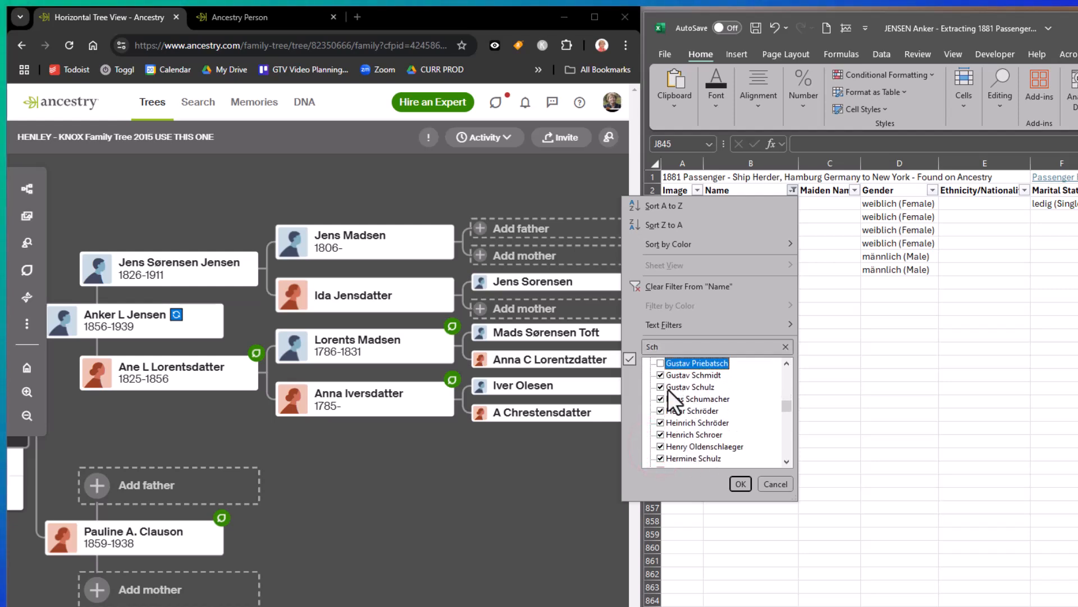
click(660, 375)
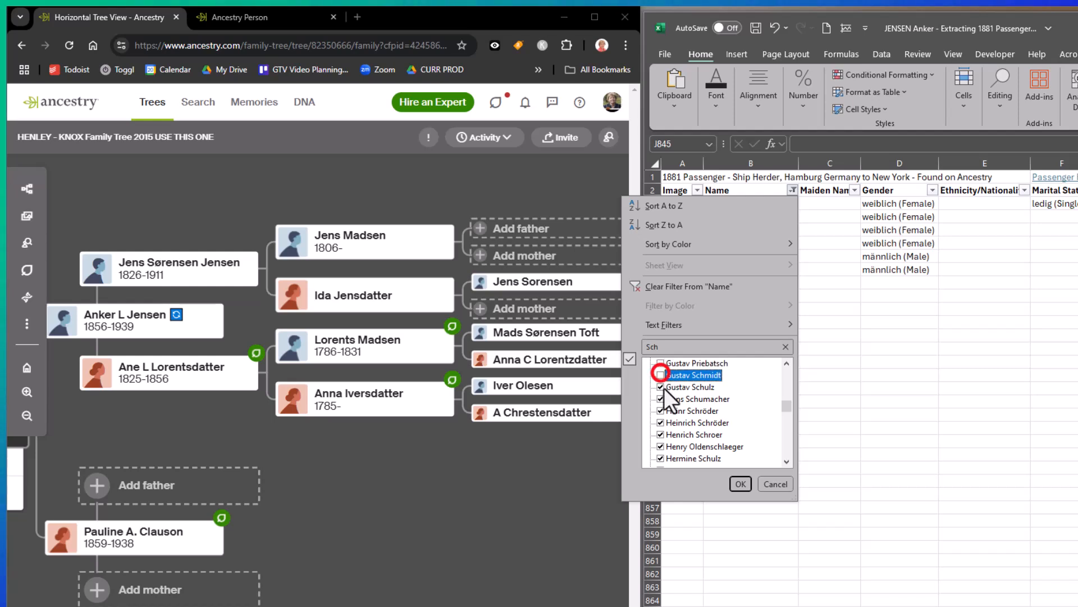
click(661, 386)
Exclude the H first names from the "Sch" matches, keeping the three passengers with surnames beginning "Schrö" or "Schro".
click(661, 398)
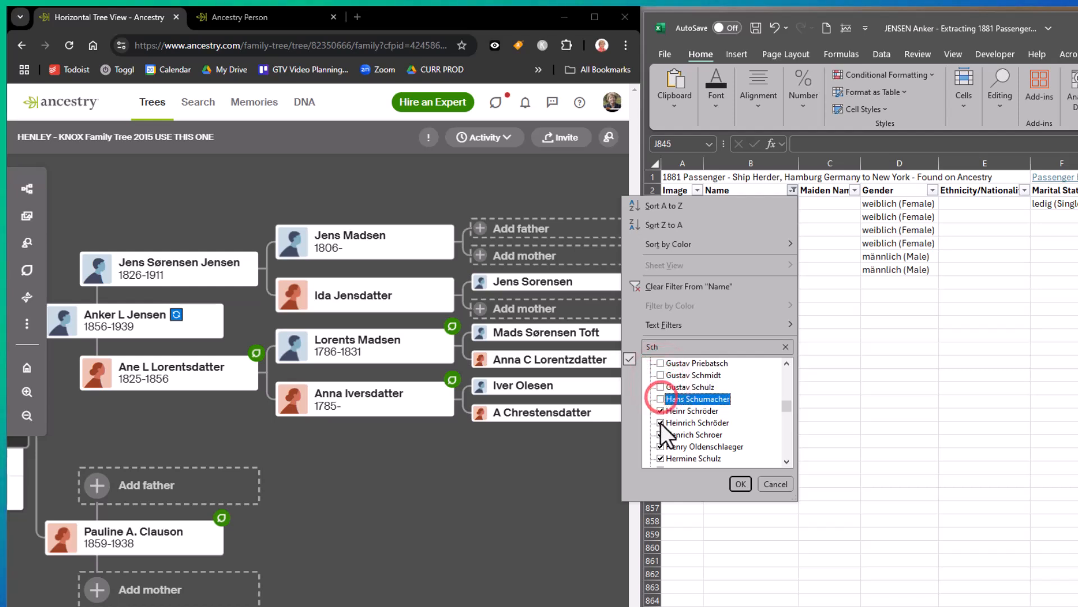
click(660, 446)
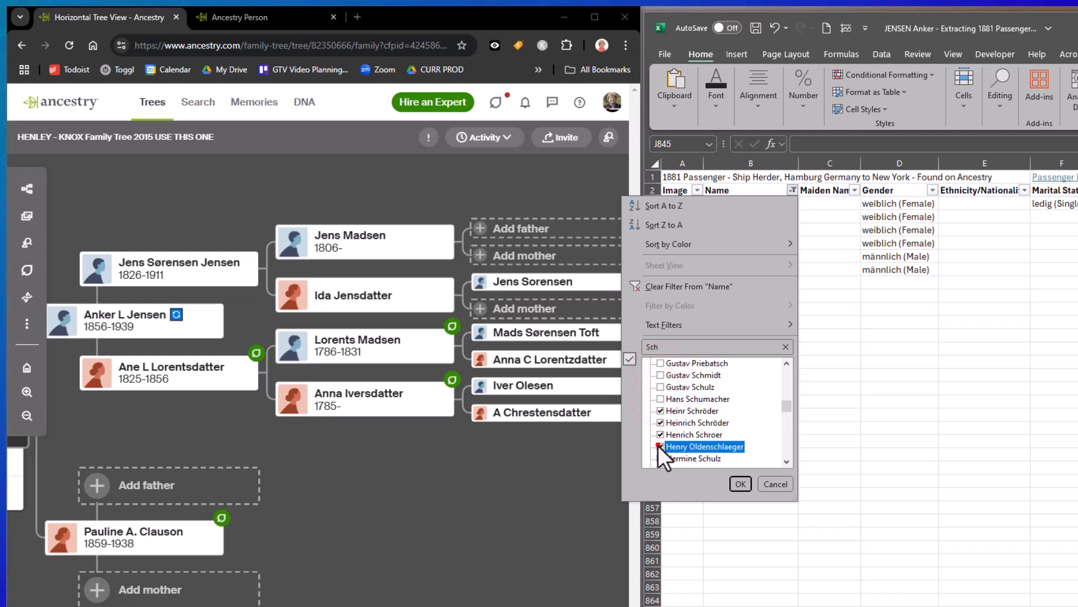
click(661, 458)
scroll(728, 424, down, 3)
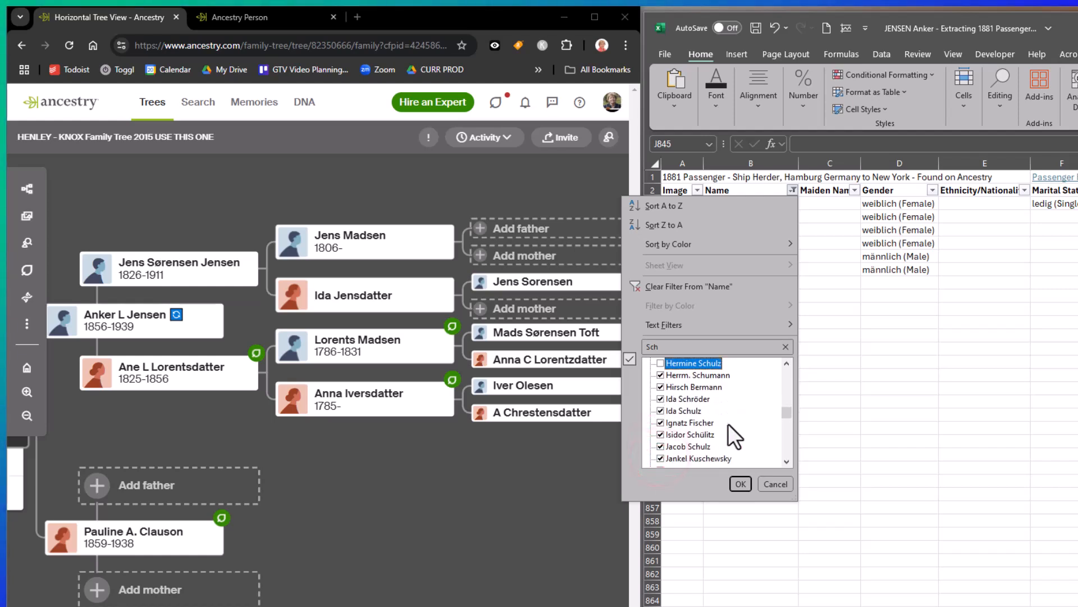
click(663, 375)
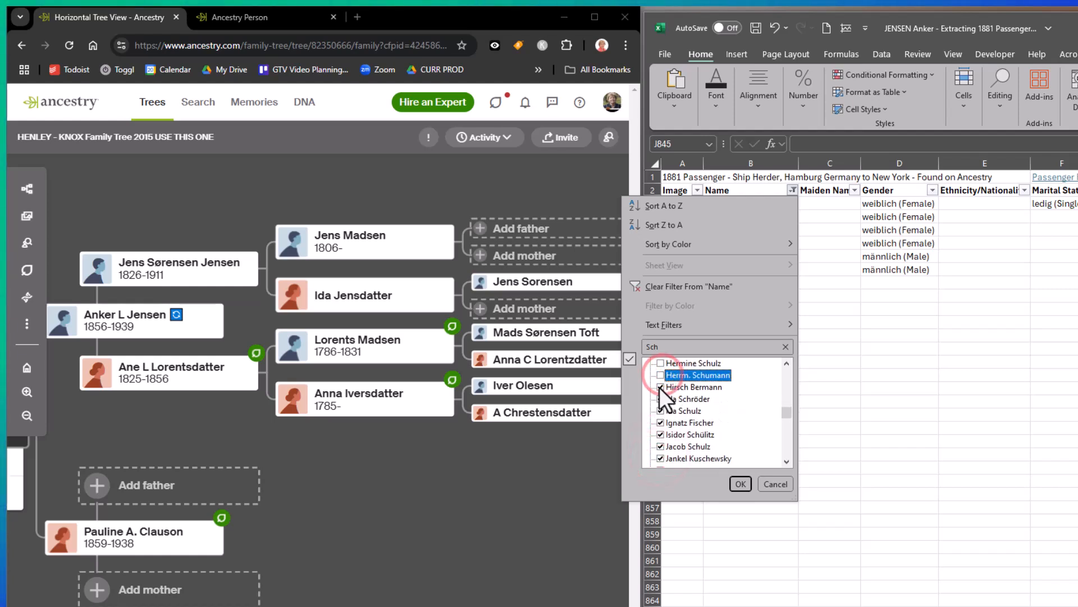
click(660, 386)
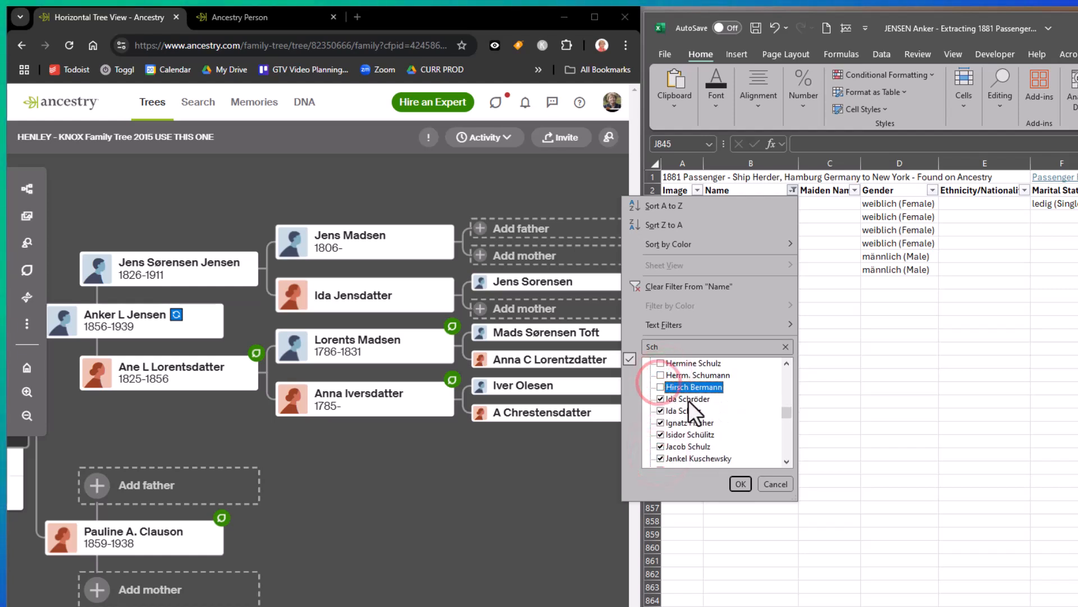
Exclude the I first names from the "Sch" matches, keeping the one passenger whose surname begins with "Schrö".
click(660, 410)
click(661, 422)
click(661, 434)
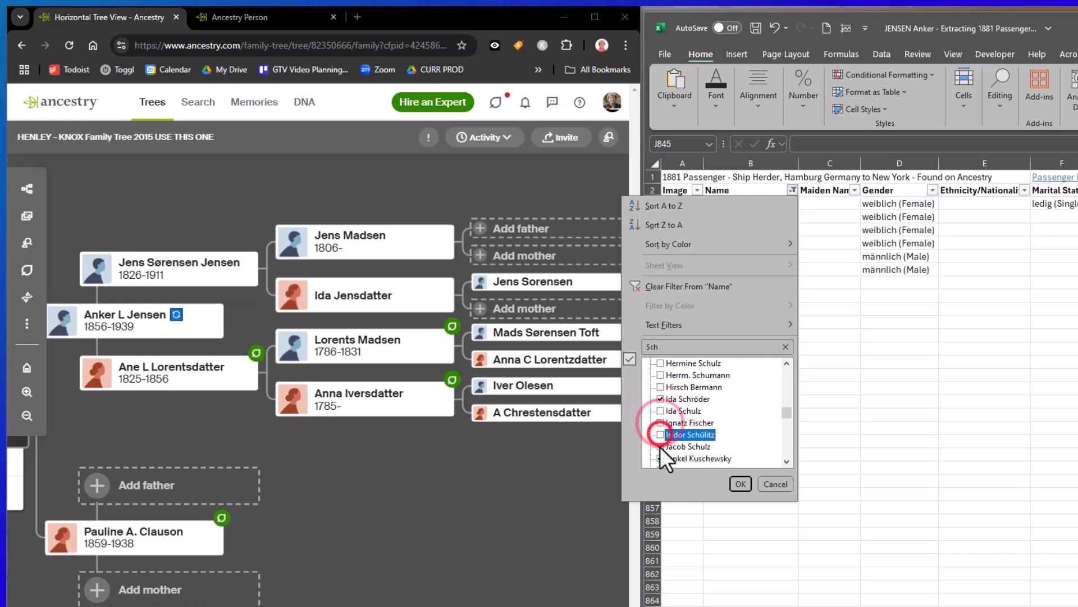
Exclude the passengers whose first names start with J from the "Sch" matches in the Name filter.
click(660, 458)
scroll(728, 441, down, 3)
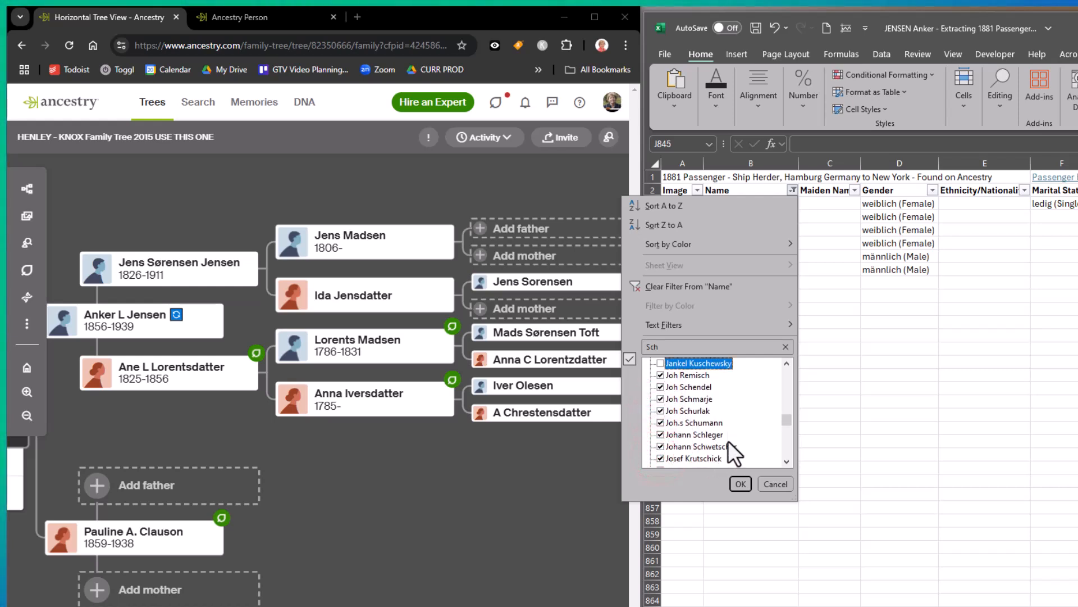
click(661, 375)
click(661, 386)
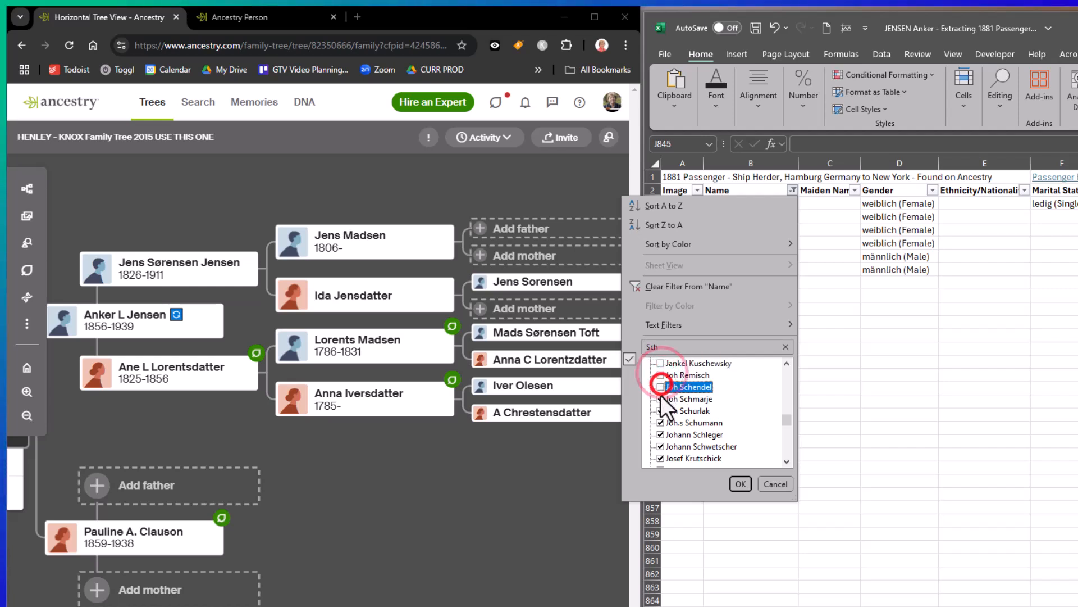
click(659, 398)
click(661, 410)
click(661, 422)
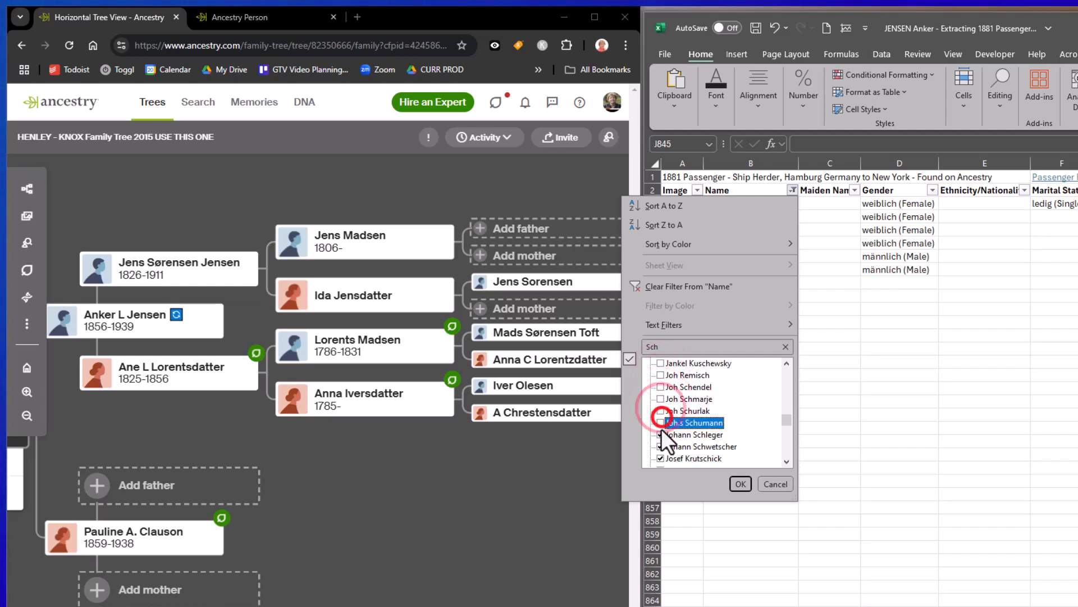
click(662, 434)
click(661, 446)
scroll(713, 414, down, 2)
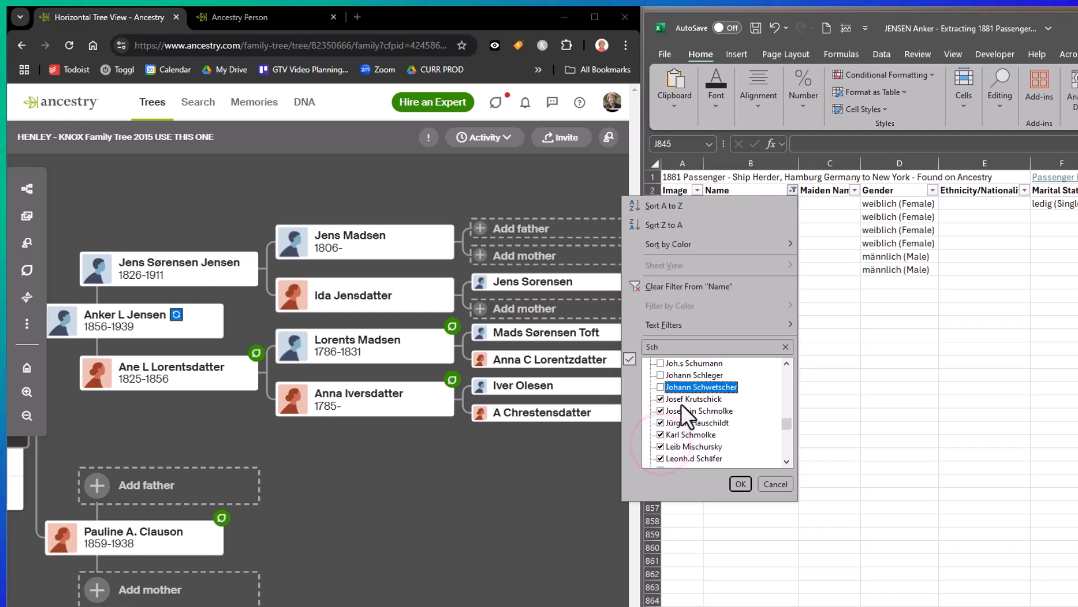
click(660, 399)
click(661, 411)
click(661, 423)
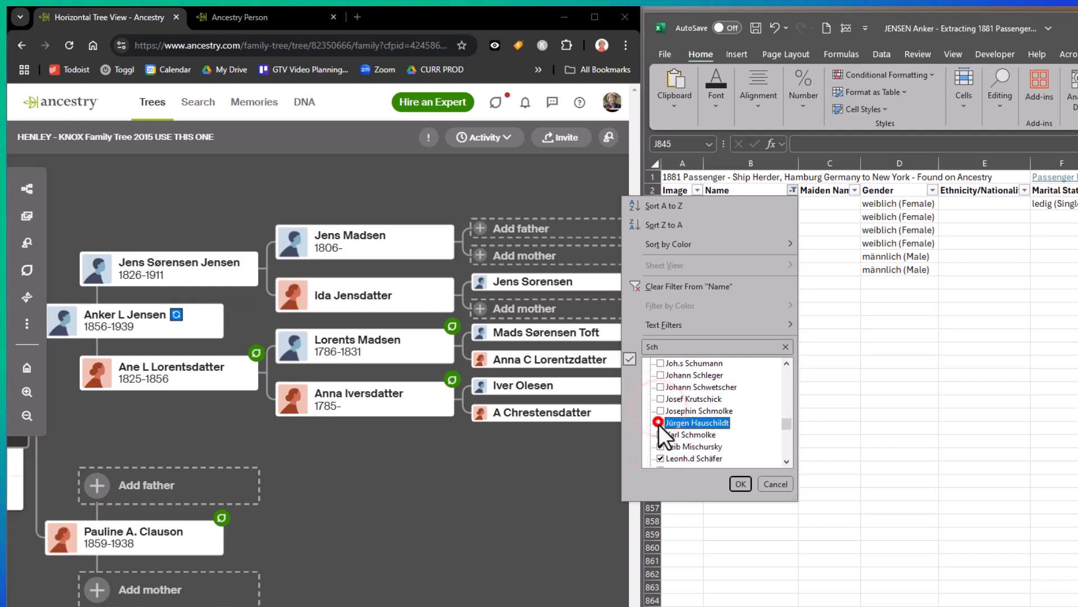
Exclude all passengers whose first names start with K or L from the "Sch" matches in the Name filter.
click(660, 435)
scroll(707, 439, down, 2)
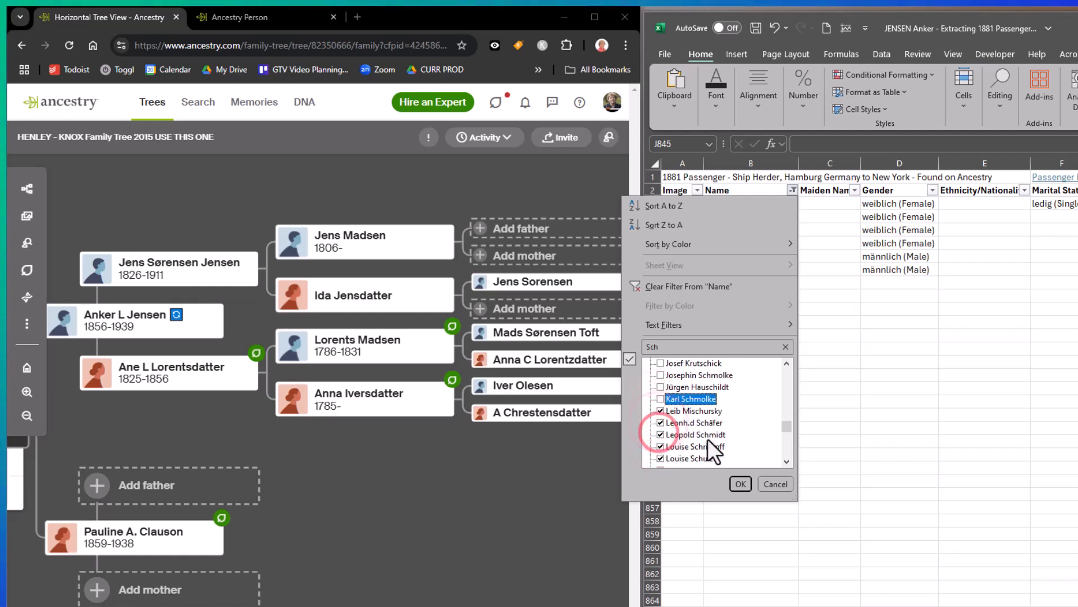
click(660, 400)
click(661, 410)
click(659, 422)
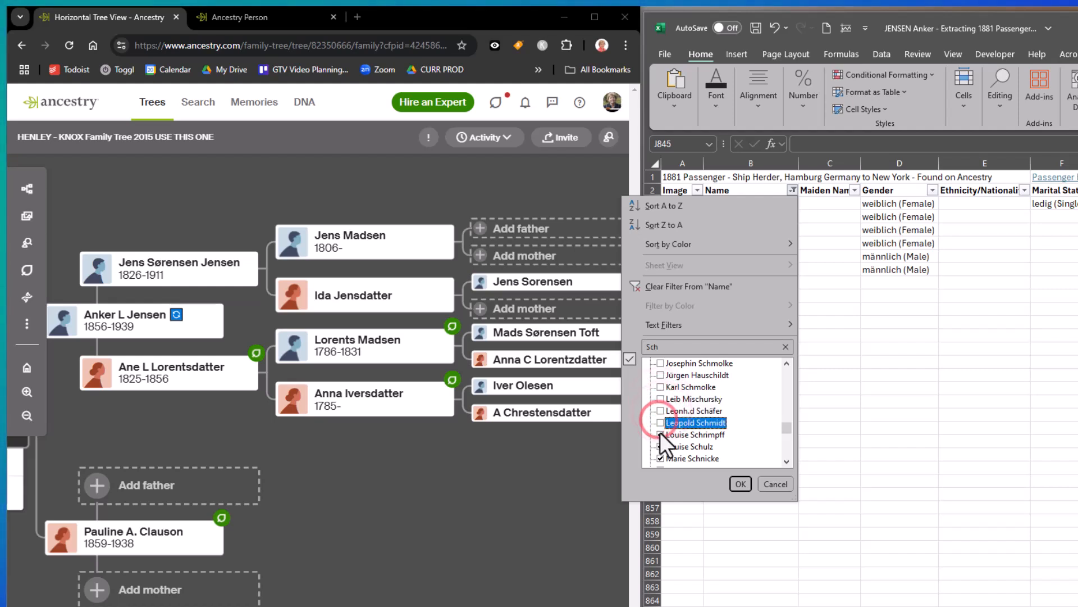
click(660, 433)
scroll(697, 441, down, 2)
click(661, 398)
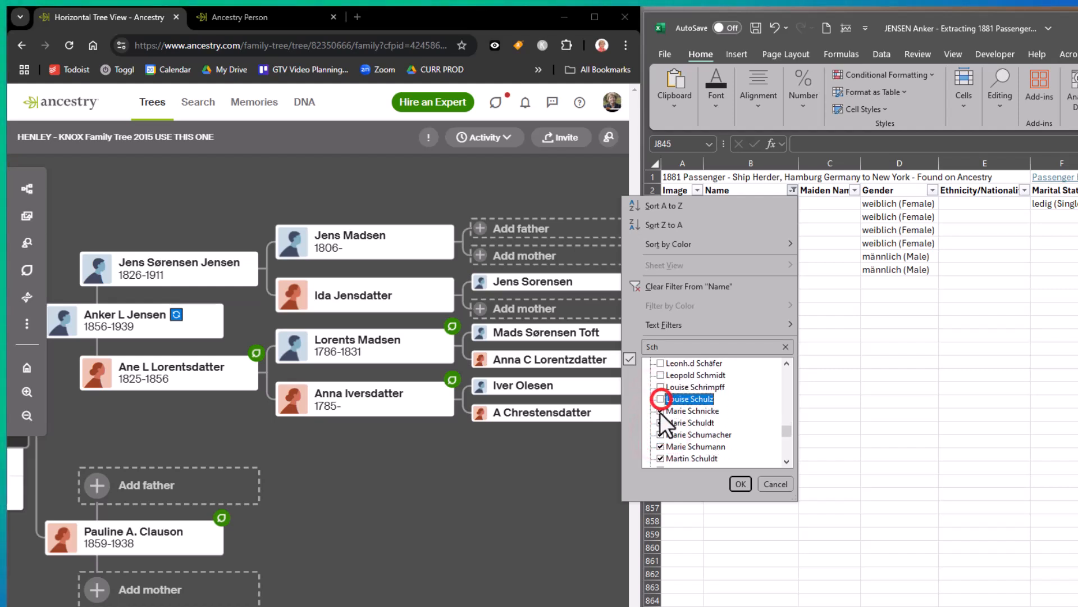
Exclude all remaining passengers whose first names start with M from the "Sch" matches in the Name filter.
click(660, 410)
click(660, 422)
click(659, 434)
click(661, 446)
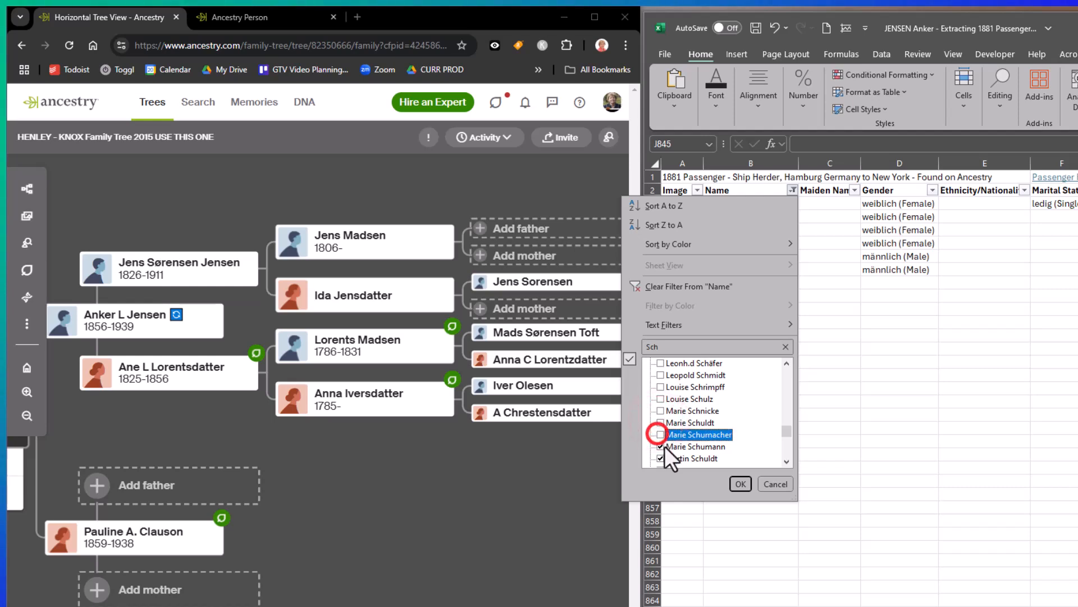
scroll(716, 433, down, 3)
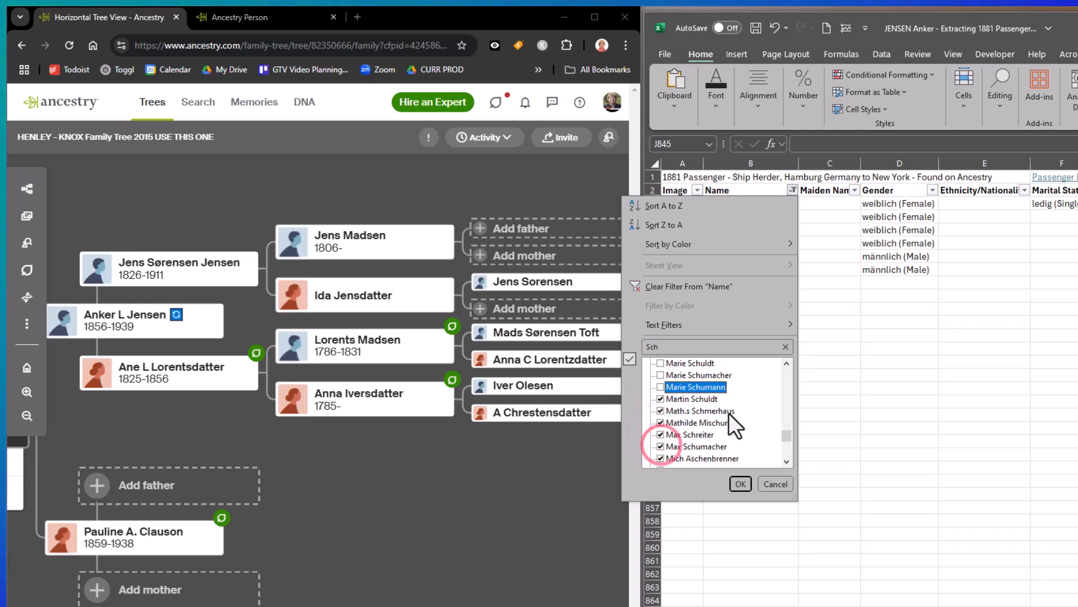
click(661, 399)
click(660, 411)
click(660, 423)
click(660, 434)
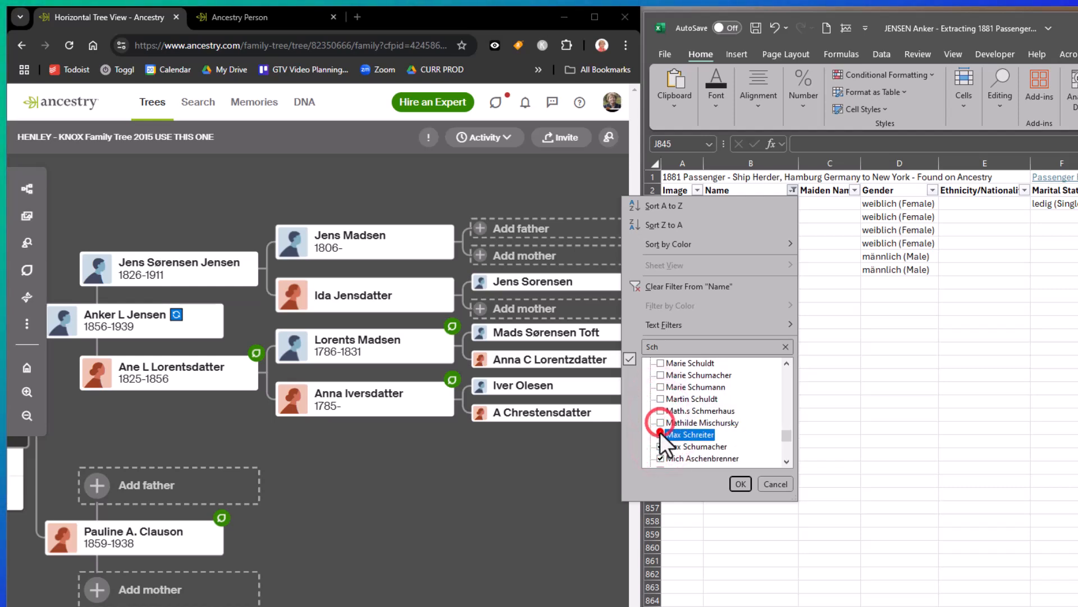
scroll(725, 422, down, 3)
click(660, 386)
click(660, 398)
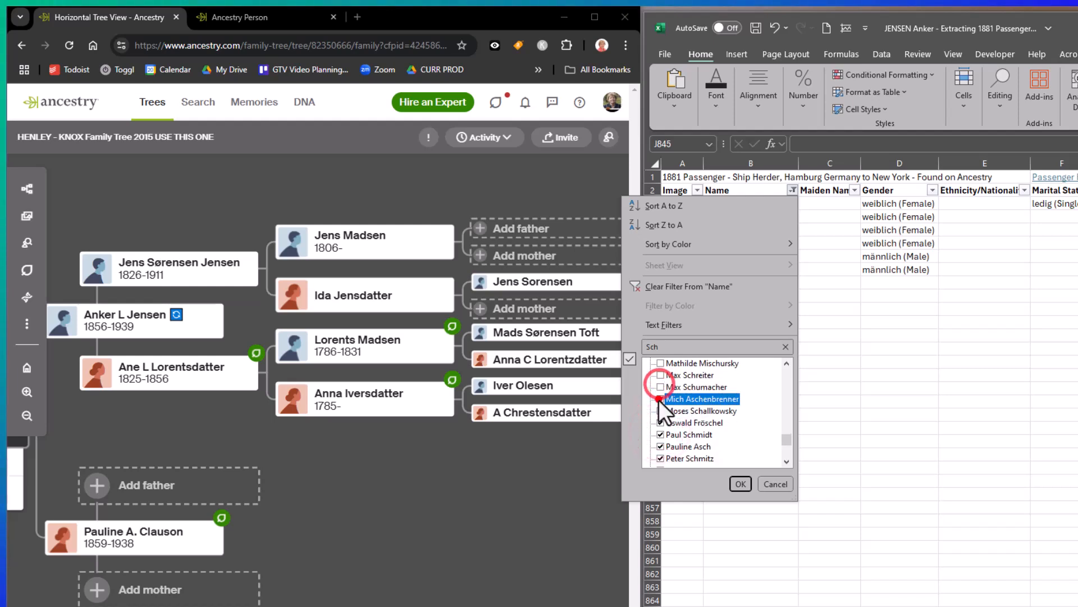
click(661, 411)
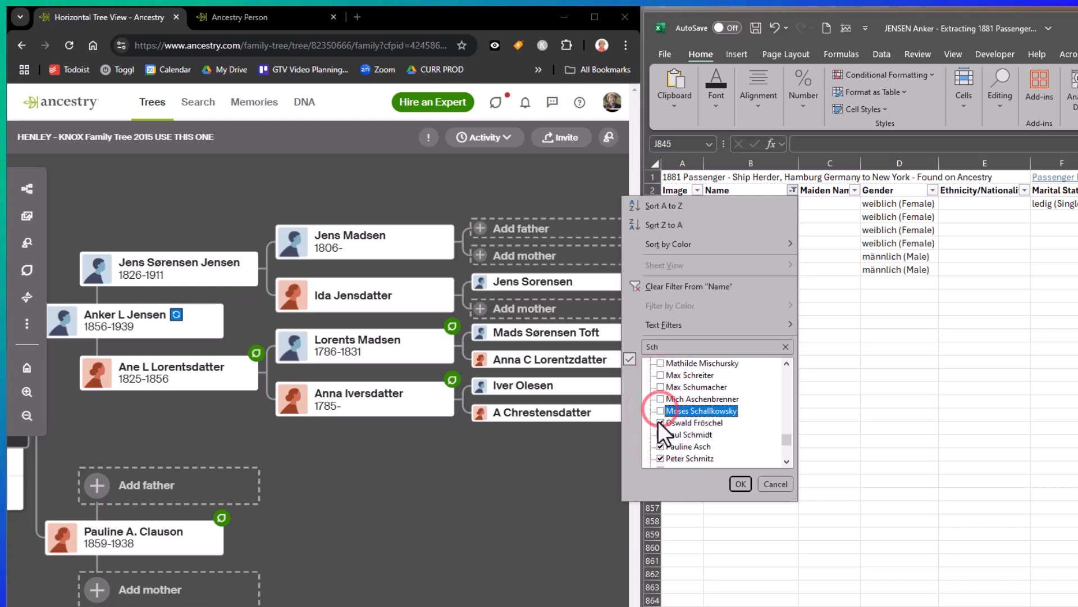
Exclude all passengers whose first names start with O or P from the "Sch" matches in the Name filter.
click(659, 422)
click(659, 434)
click(658, 446)
scroll(722, 404, down, 3)
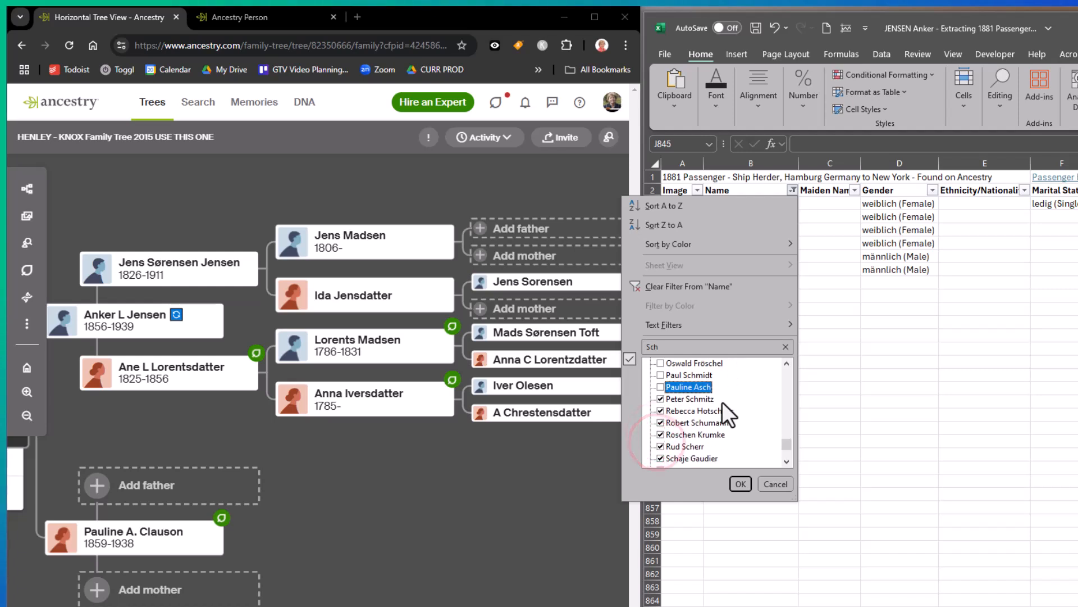
click(661, 399)
Exclude all passengers whose first names start with R from the "Sch" matches in the Name filter.
click(660, 410)
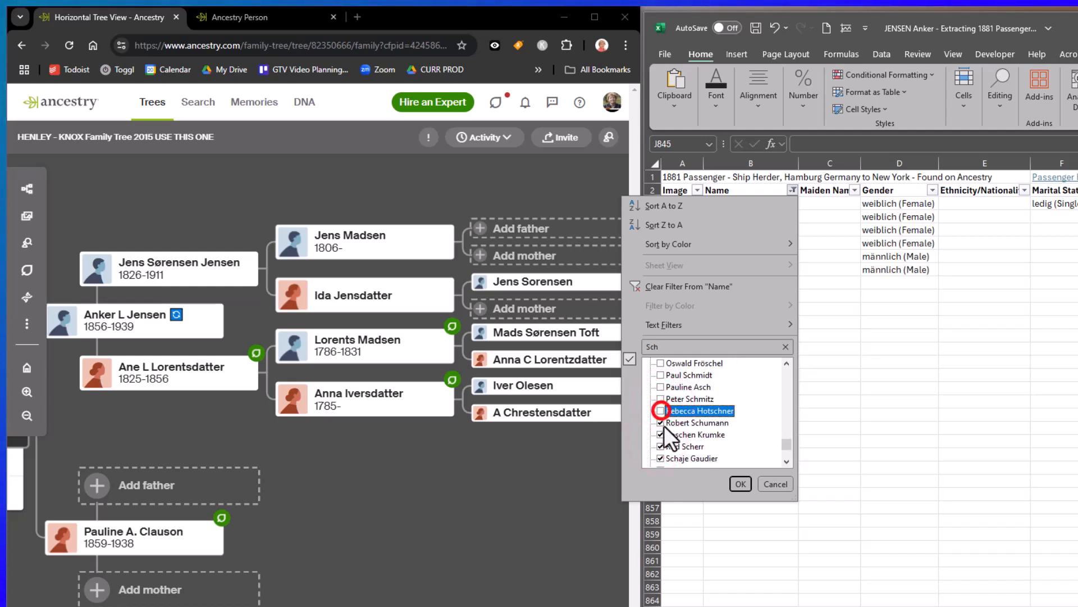
click(660, 423)
click(660, 434)
scroll(696, 438, down, 2)
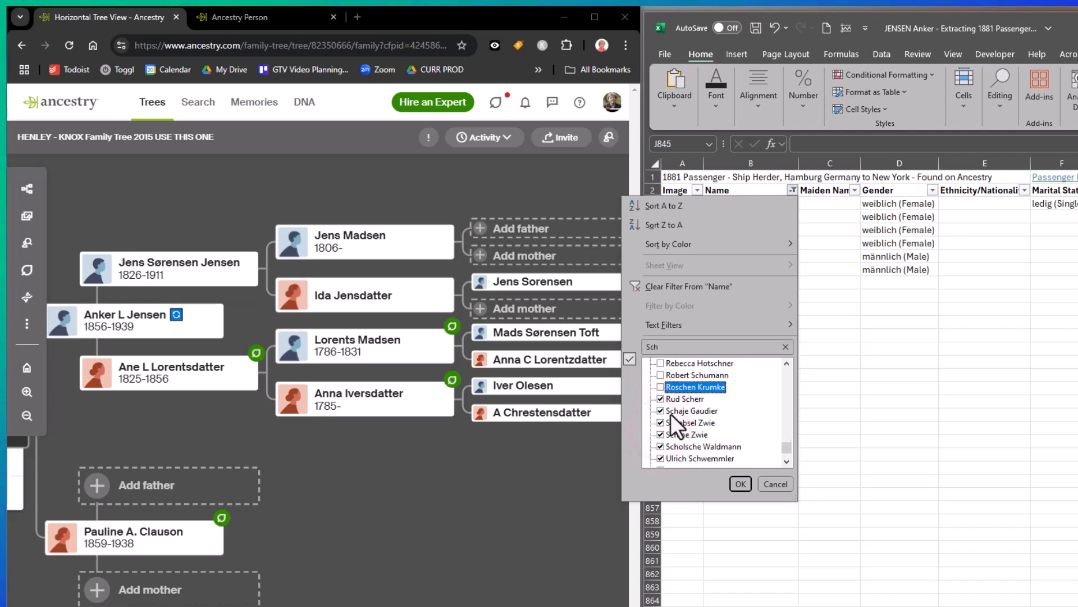
click(661, 398)
Exclude the passengers whose first names themselves begin with "Sch" from the matches in the Name filter.
click(661, 410)
click(660, 422)
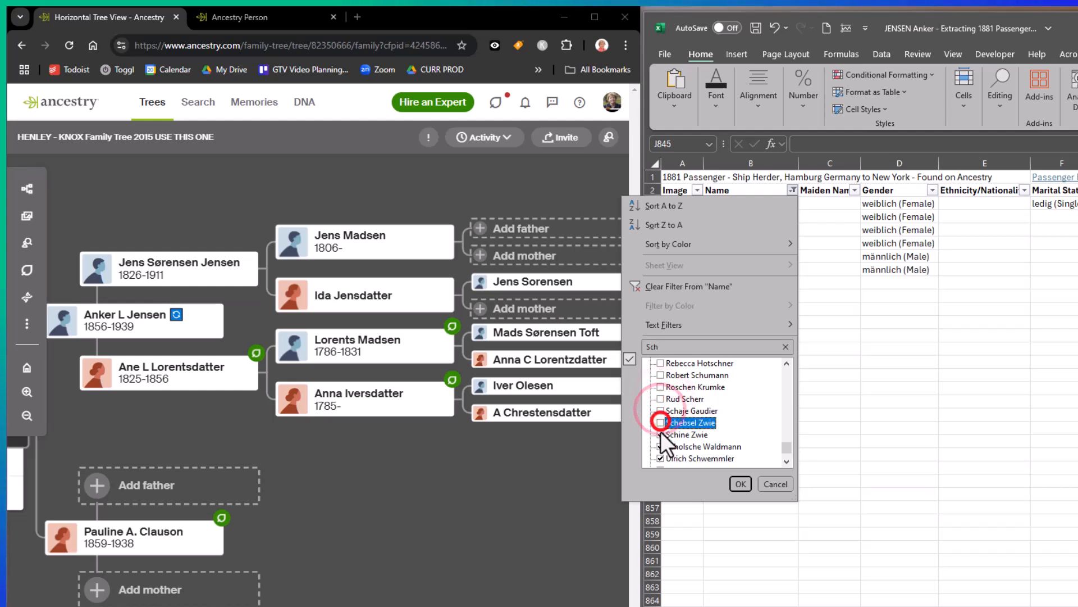
click(660, 434)
click(660, 446)
click(660, 452)
scroll(717, 421, down, 3)
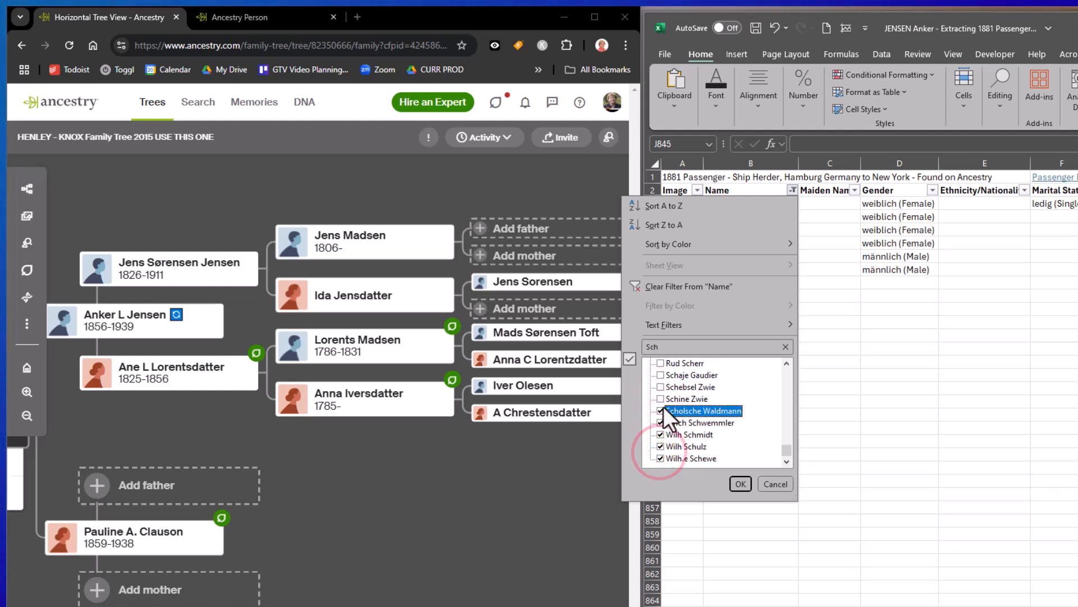
click(660, 411)
Exclude the U and W first names from the "Sch" matches and apply the Name filter to the passenger list.
click(660, 422)
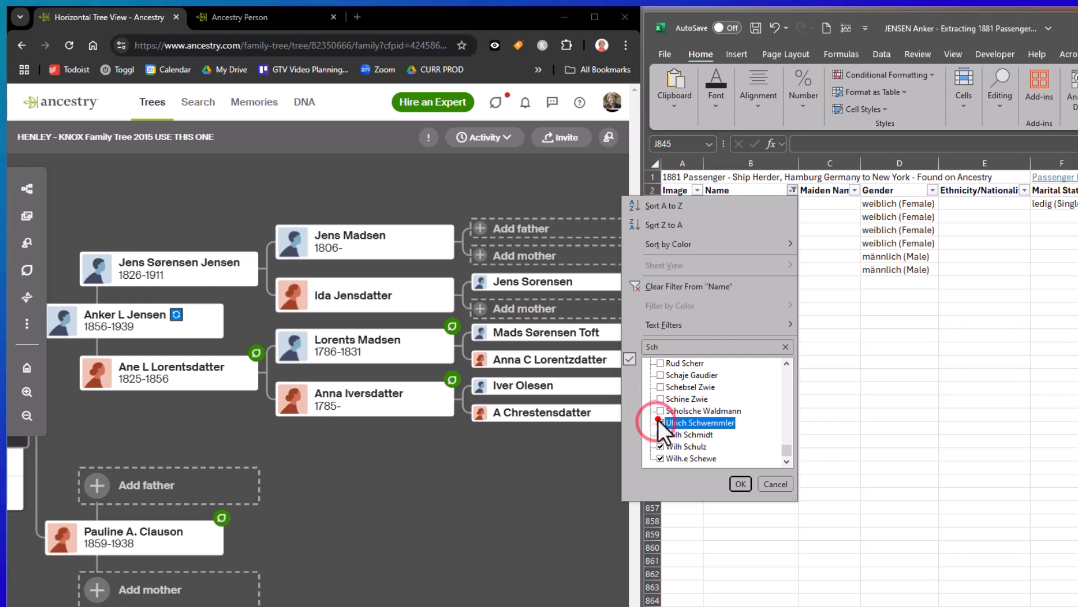
click(660, 434)
click(660, 446)
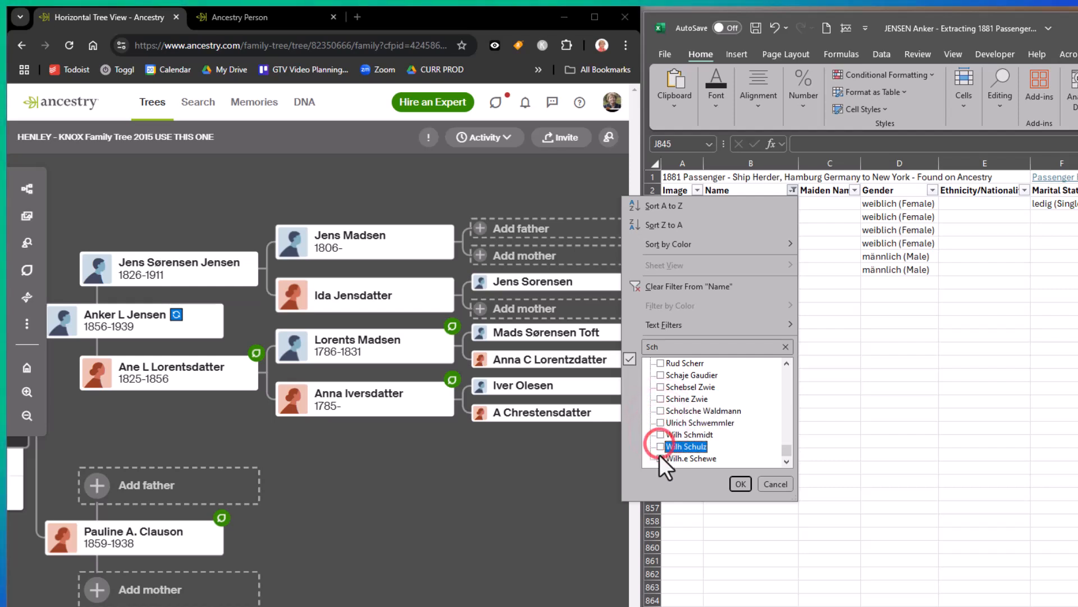
click(740, 483)
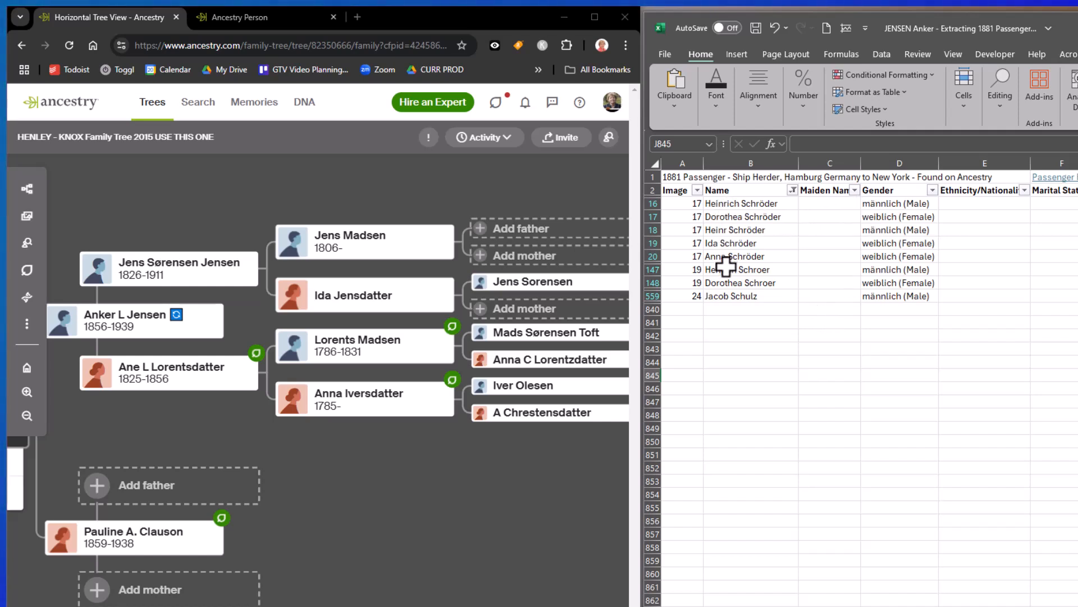
Switch to the Ancestry family tree and search it for people whose names contain "Sch".
drag(454, 461, 327, 461)
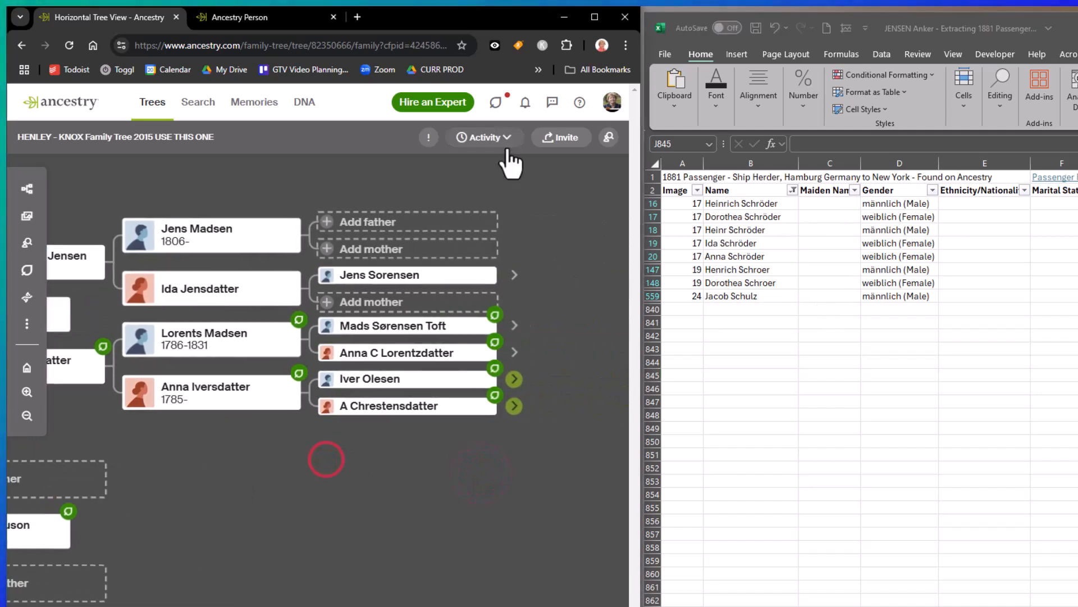
click(609, 139)
double_click(487, 172)
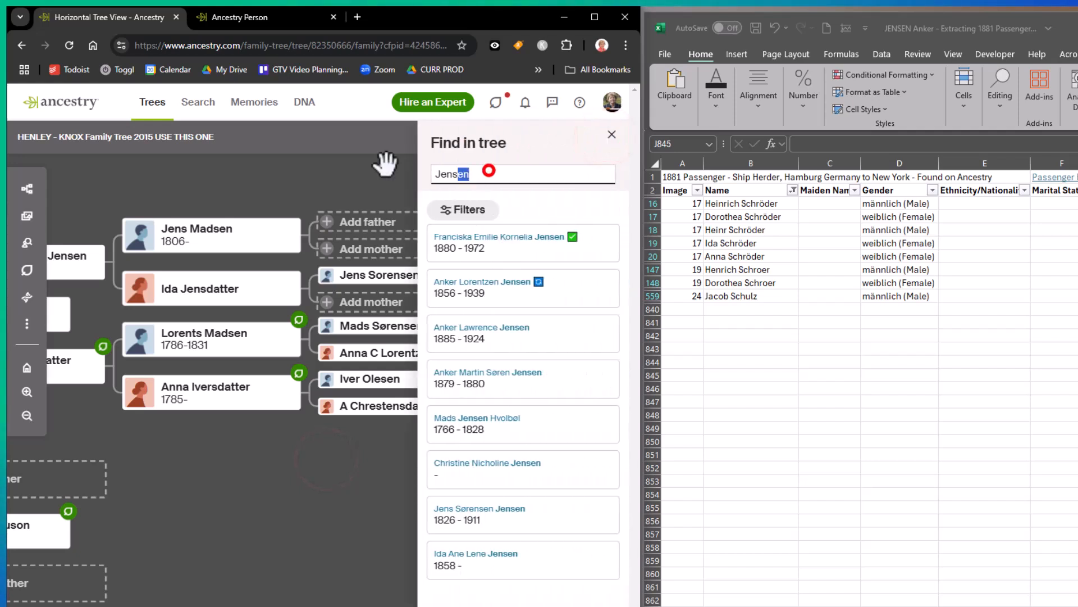
text(Sch)
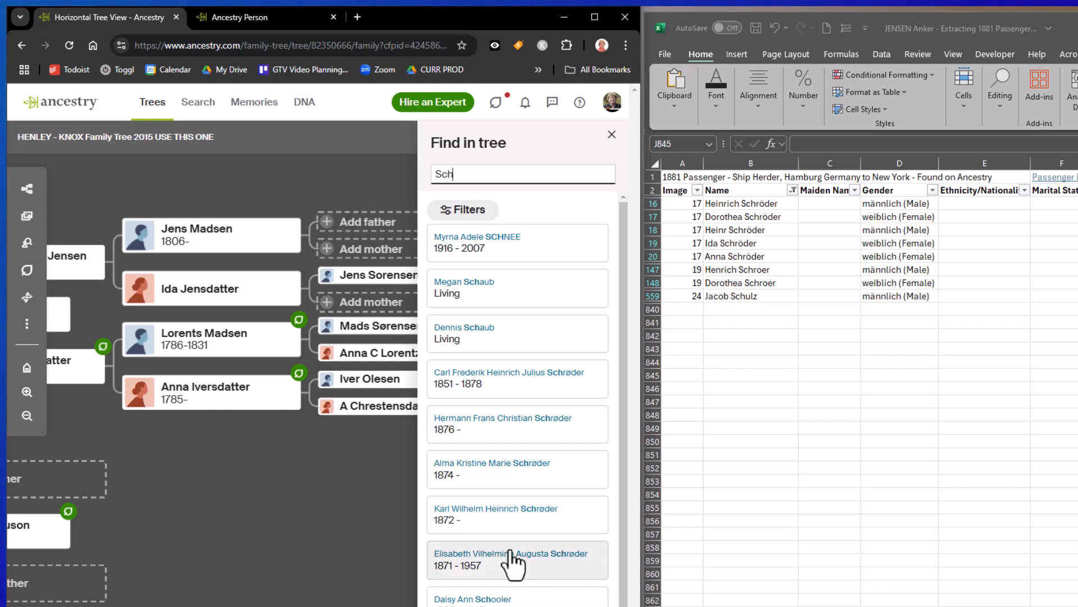
Return to the Excel passenger list, clear its filters so every passenger is listed, and save the workbook.
click(820, 442)
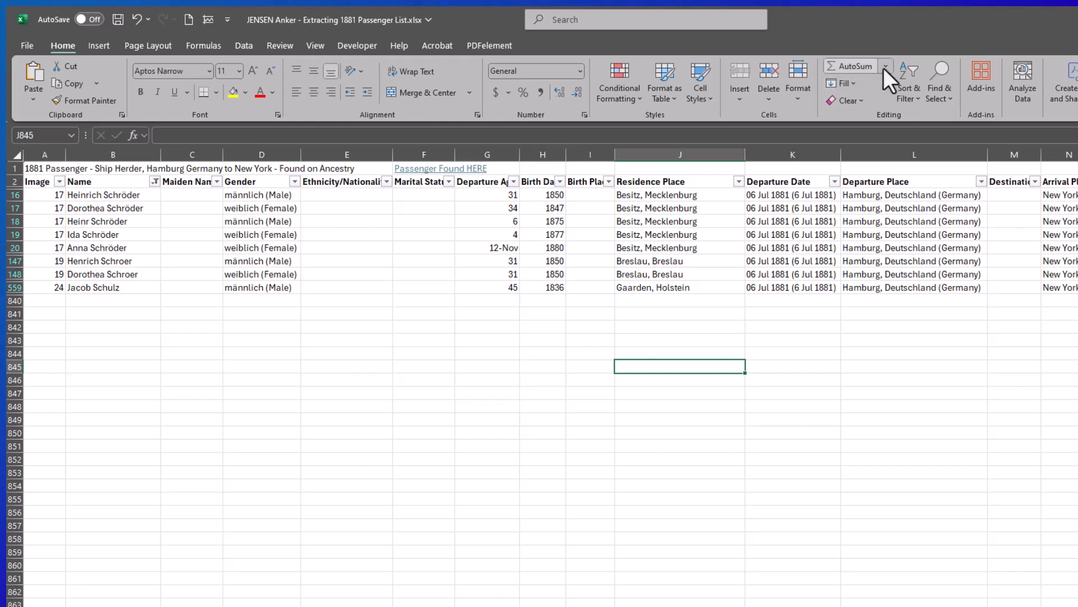
click(936, 89)
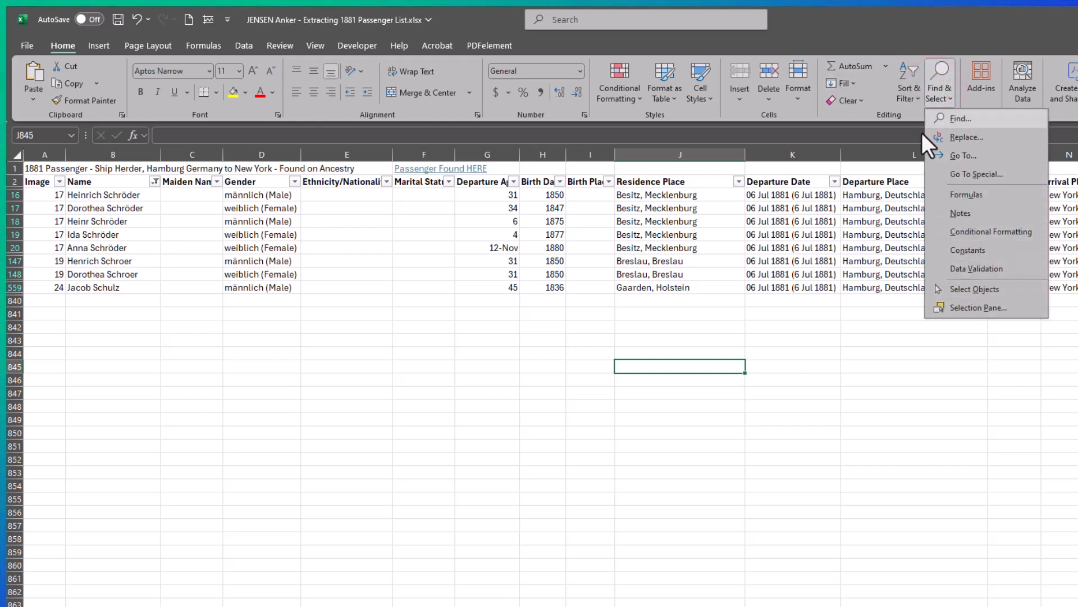
key(Escape)
click(896, 89)
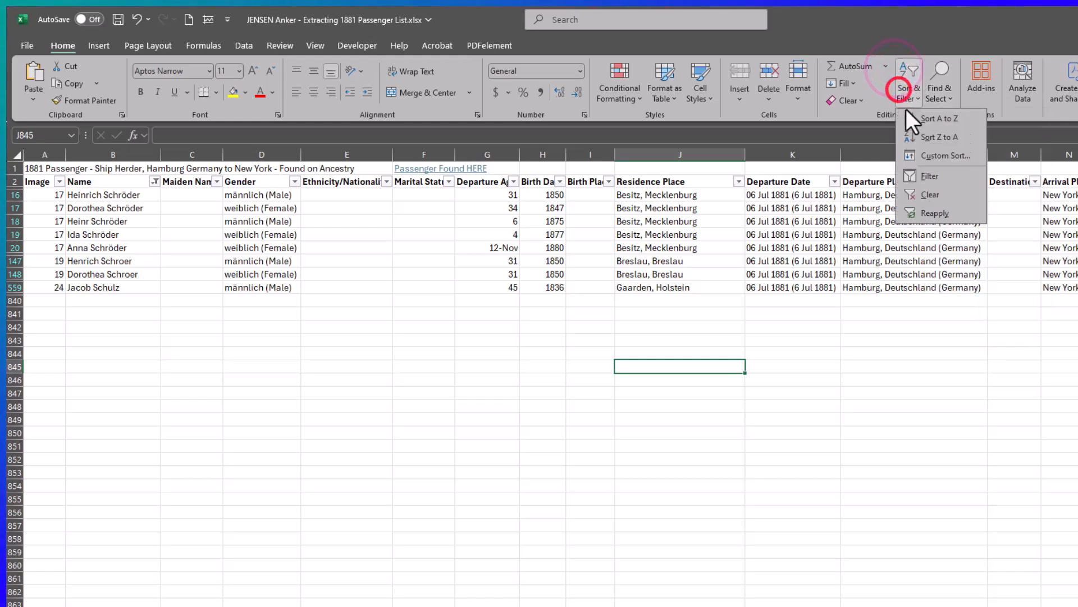
click(928, 195)
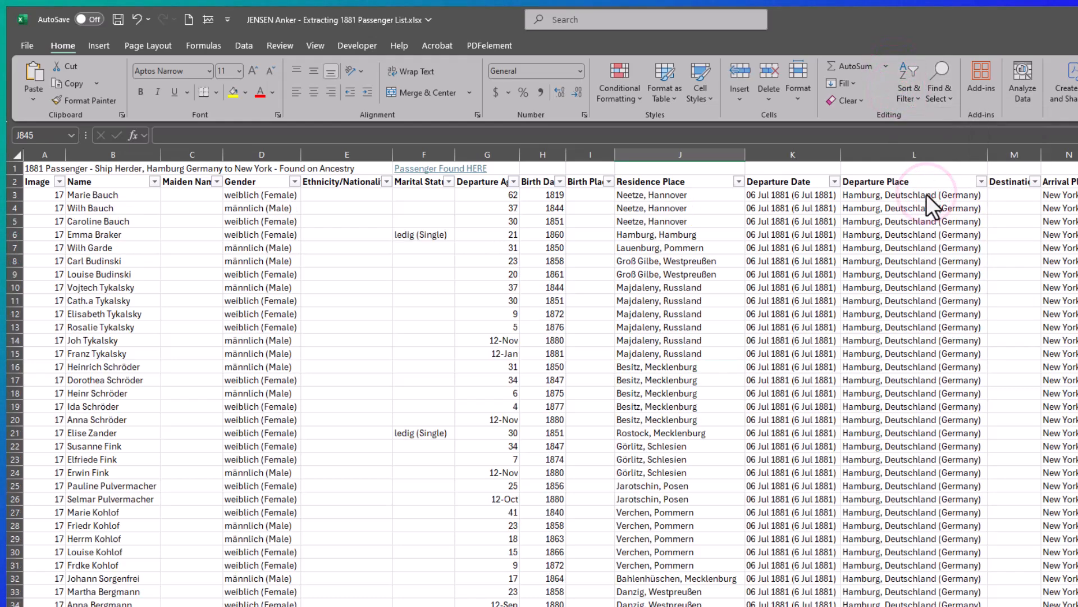
click(119, 21)
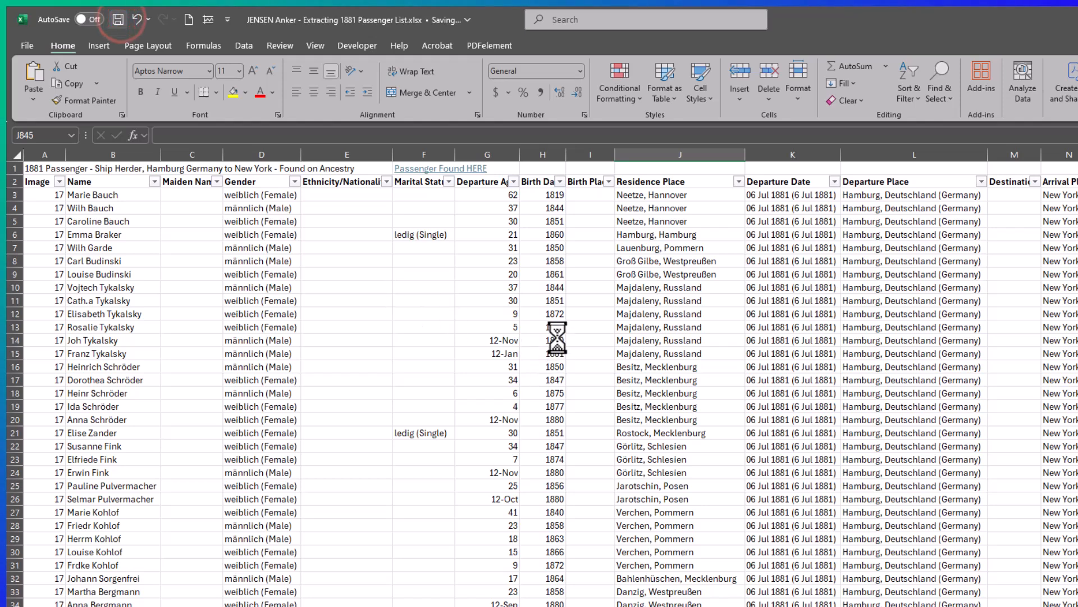